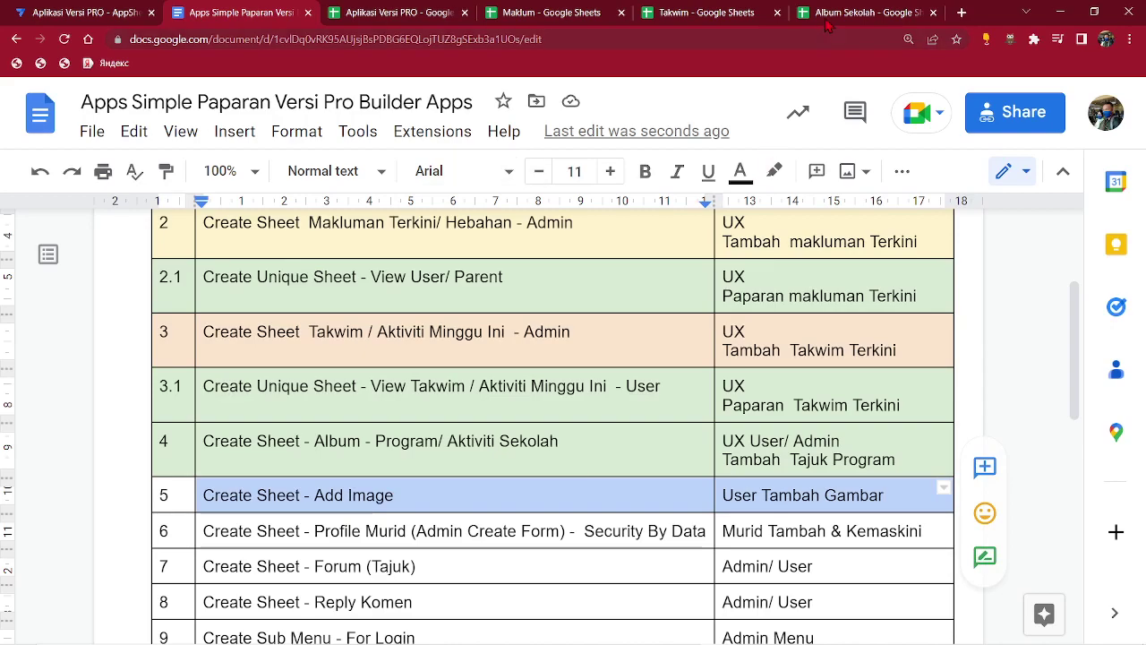
# Switch to the Album Sekolah spreadsheet and examine the header columns on the Gambar sheet.
pyautogui.click(833, 12)
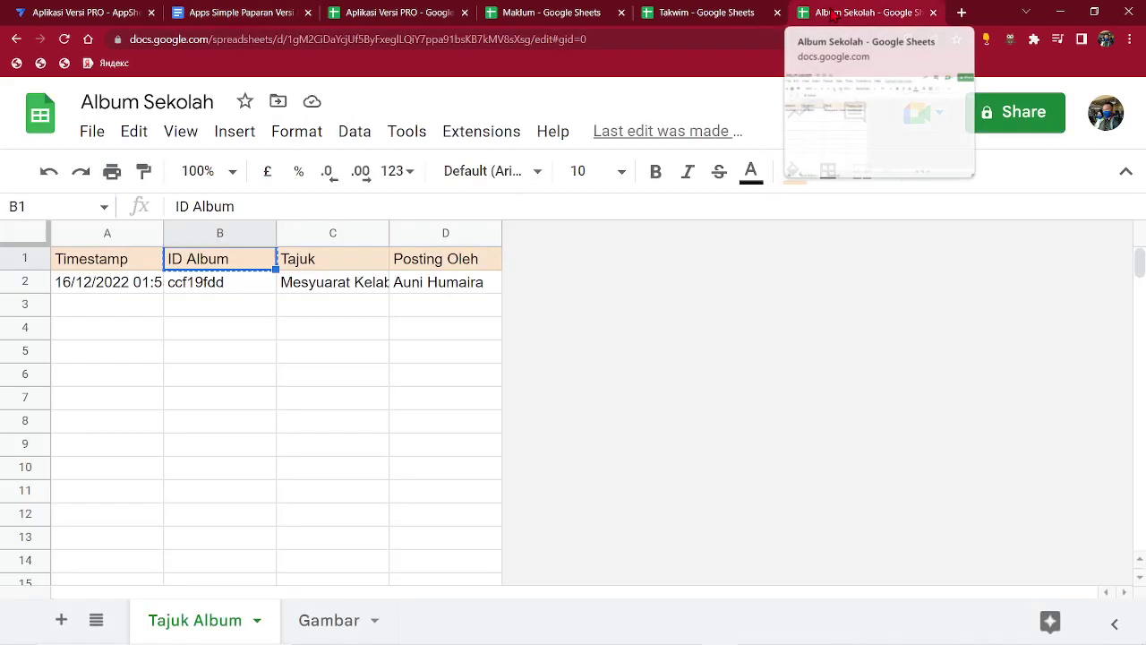
pyautogui.click(328, 618)
pyautogui.click(265, 354)
pyautogui.moveTo(113, 264); pyautogui.dragTo(645, 262)
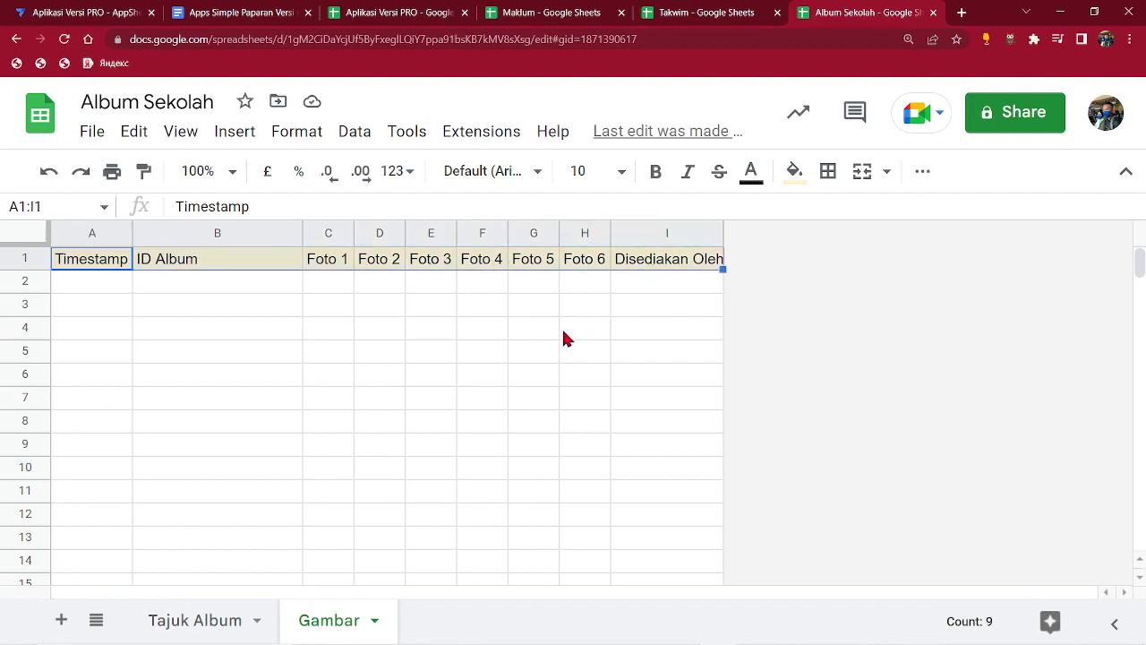
pyautogui.click(541, 328)
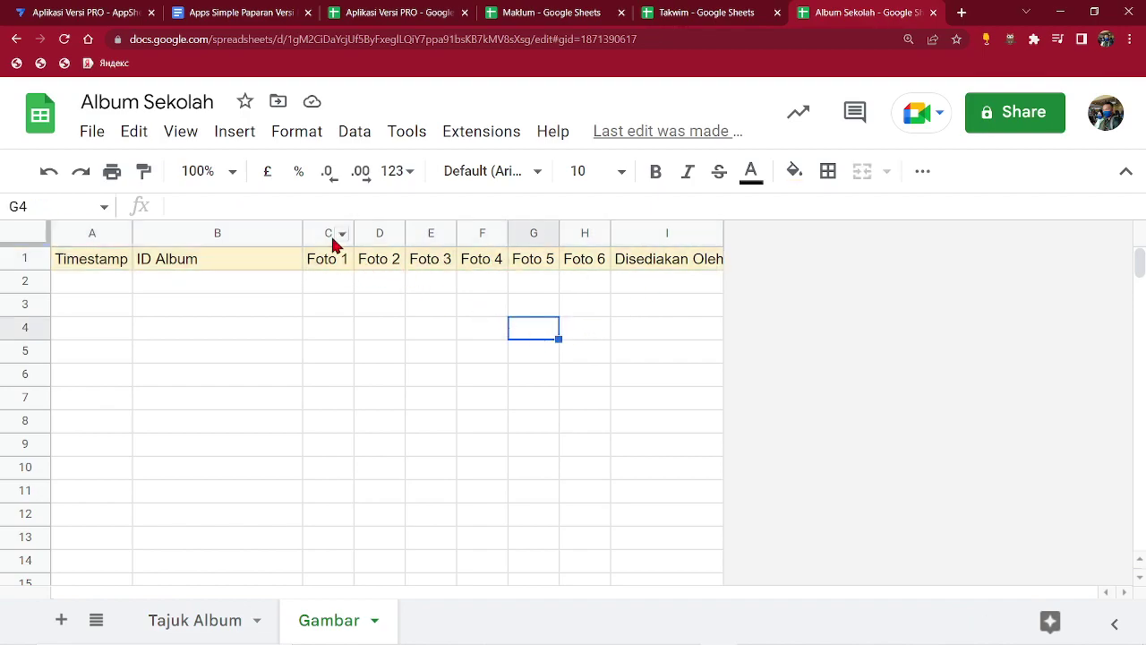
pyautogui.moveTo(332, 240); pyautogui.dragTo(598, 251)
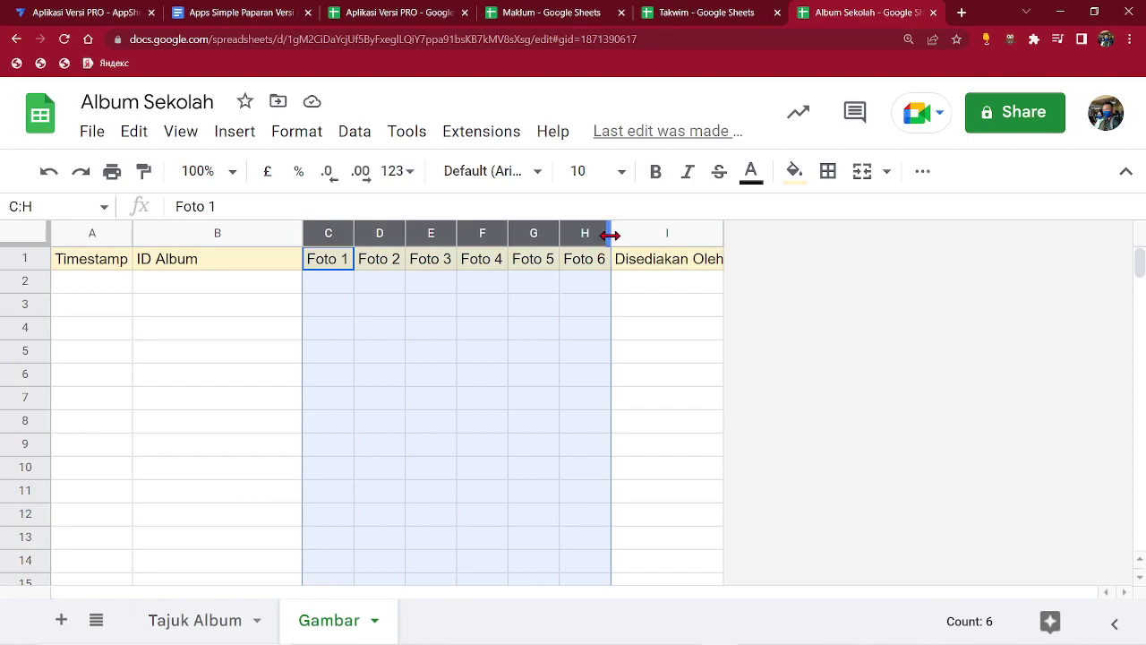
# Move the Disediakan Oleh column in front of Foto 1 and widen it slightly.
pyautogui.click(660, 235)
pyautogui.moveTo(660, 231); pyautogui.dragTo(332, 234)
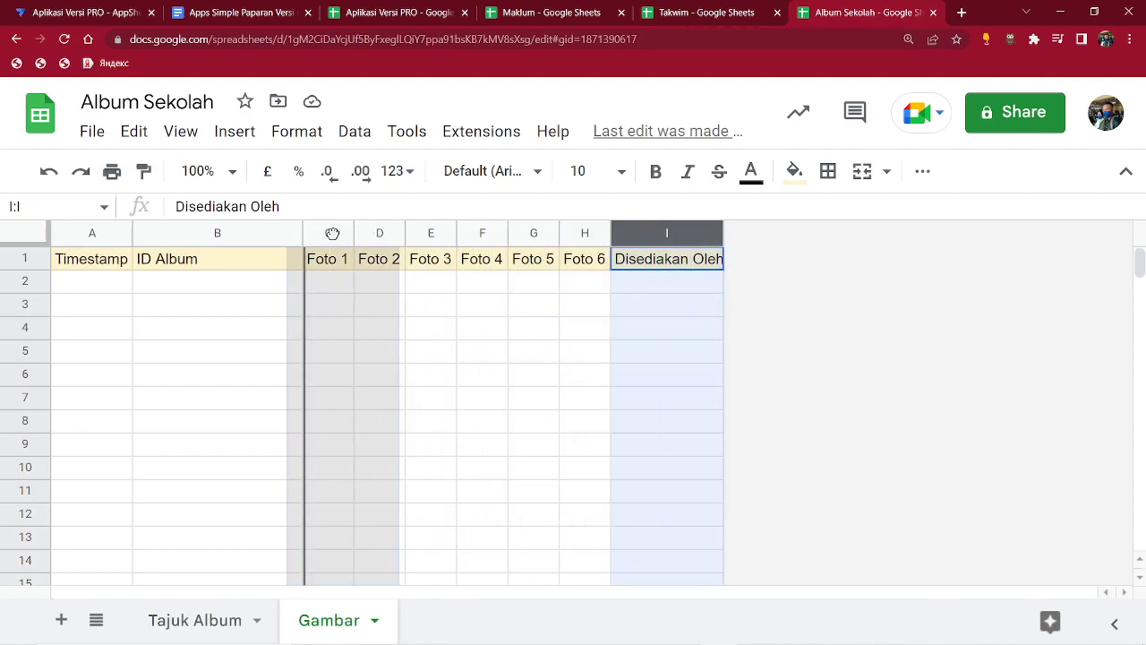
pyautogui.moveTo(391, 353); pyautogui.dragTo(391, 352)
pyautogui.click(392, 352)
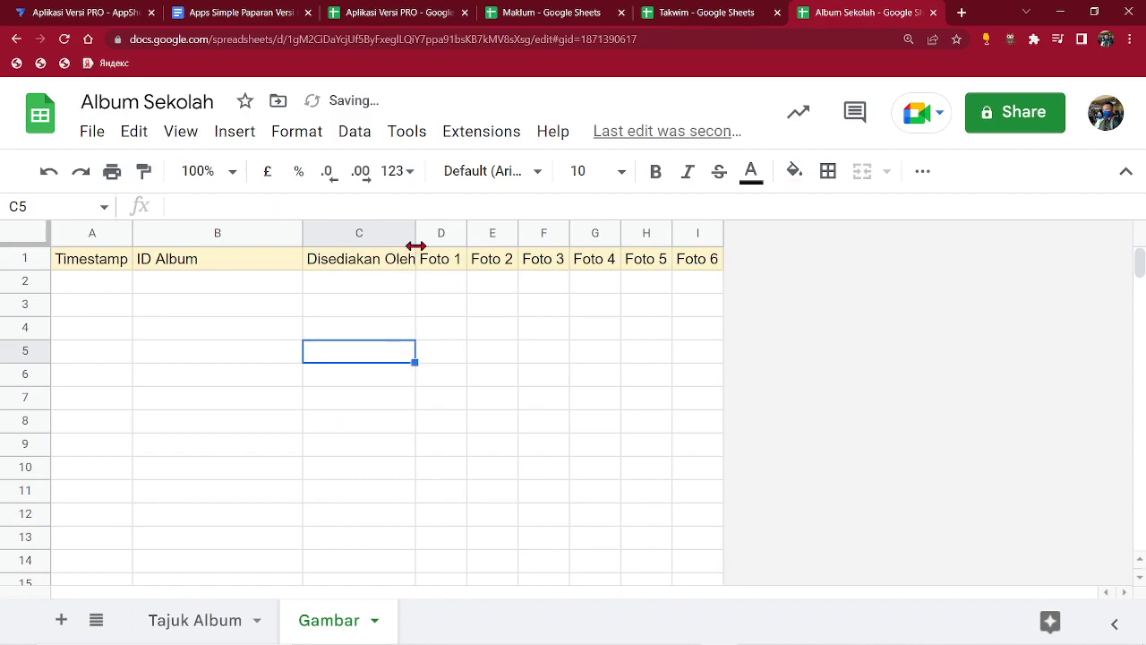
pyautogui.moveTo(414, 232); pyautogui.dragTo(421, 233)
pyautogui.click(452, 309)
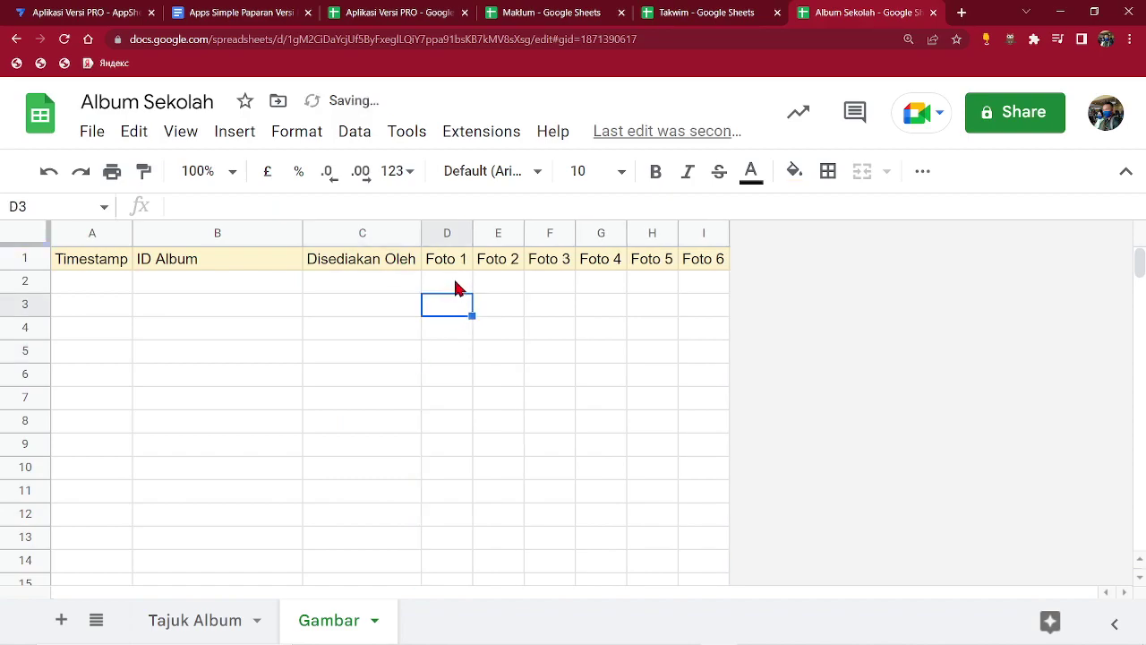
# Insert six columns after Foto 6, based on the selected Foto 1 to Foto 6 columns.
pyautogui.click(454, 260)
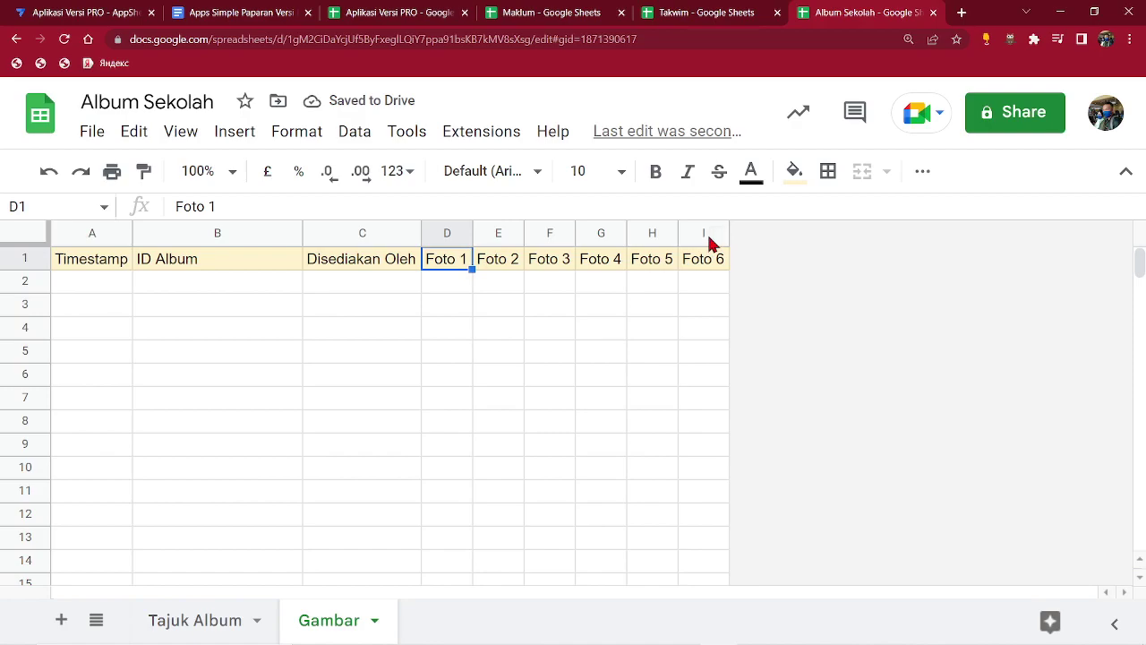
pyautogui.moveTo(698, 232); pyautogui.dragTo(456, 235)
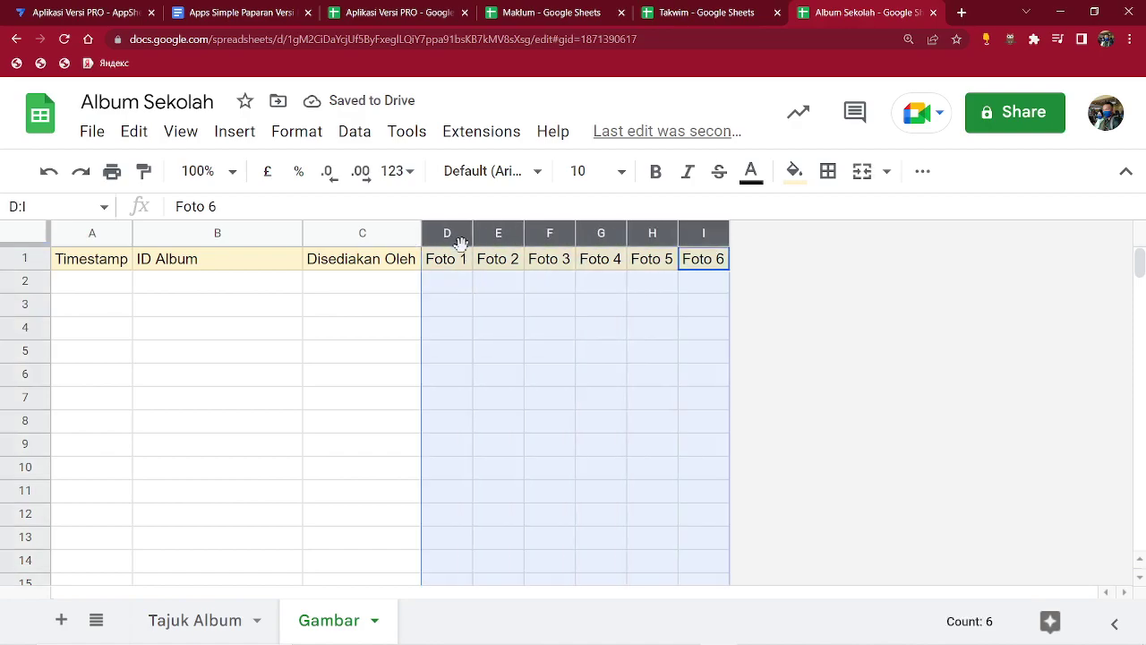
pyautogui.rightClick(499, 264)
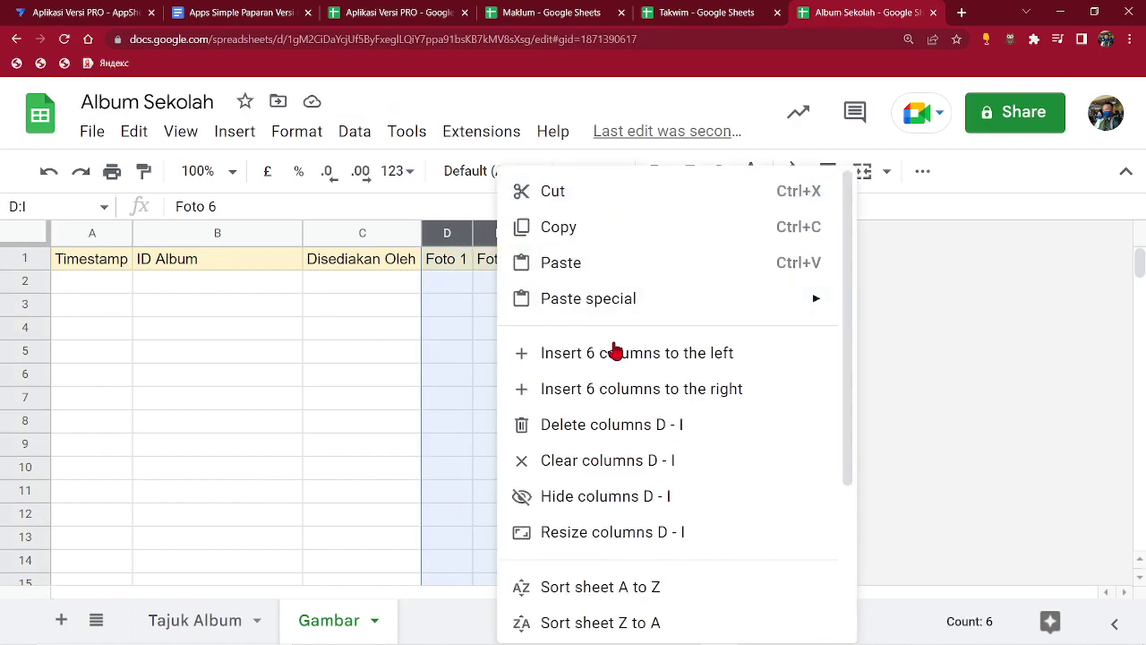
pyautogui.click(684, 388)
pyautogui.click(553, 373)
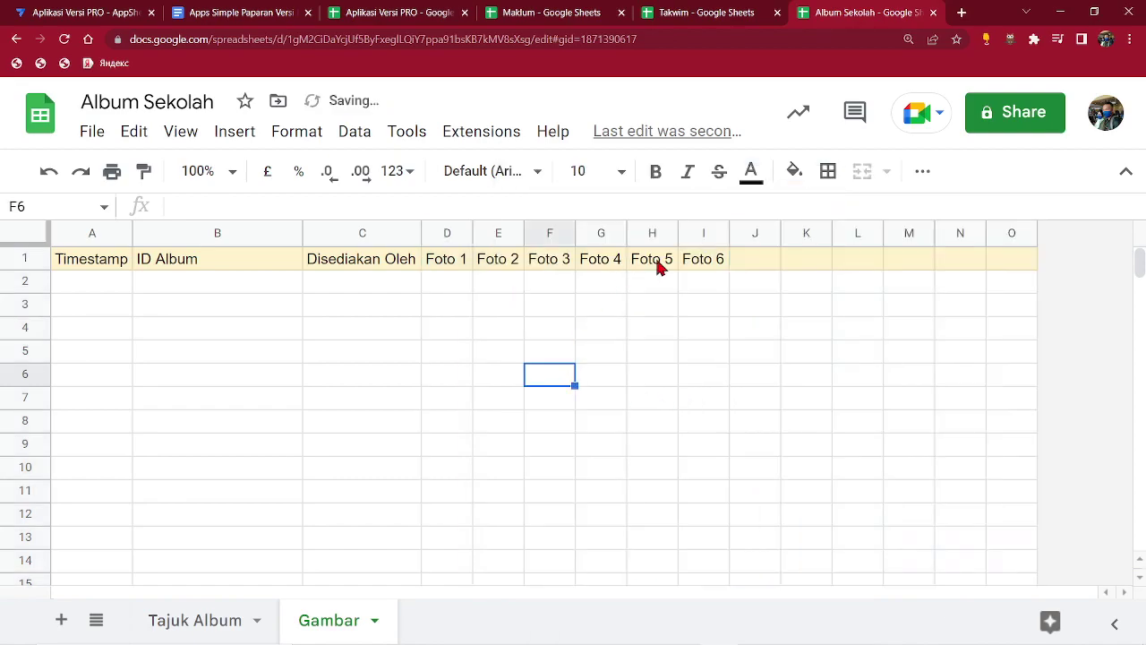
# Extend the header series from Foto 5 and Foto 6 across the new columns up to Foto 10.
pyautogui.click(661, 262)
pyautogui.keyDown('shift'); pyautogui.click(699, 266); pyautogui.keyUp('shift')
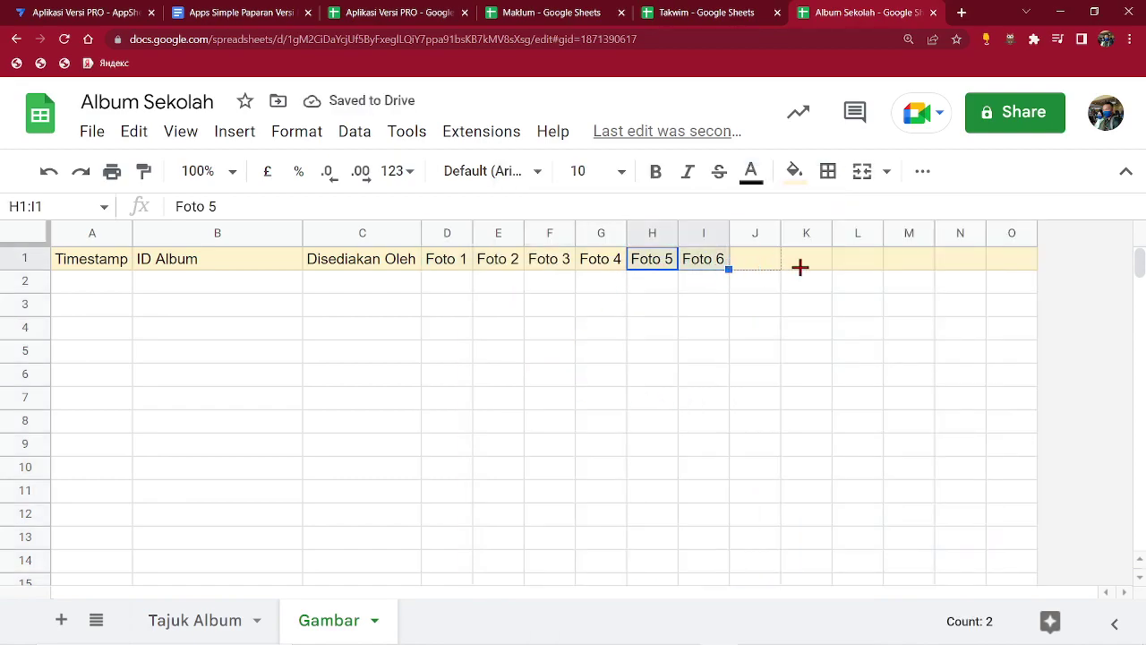
pyautogui.moveTo(804, 355); pyautogui.dragTo(894, 313)
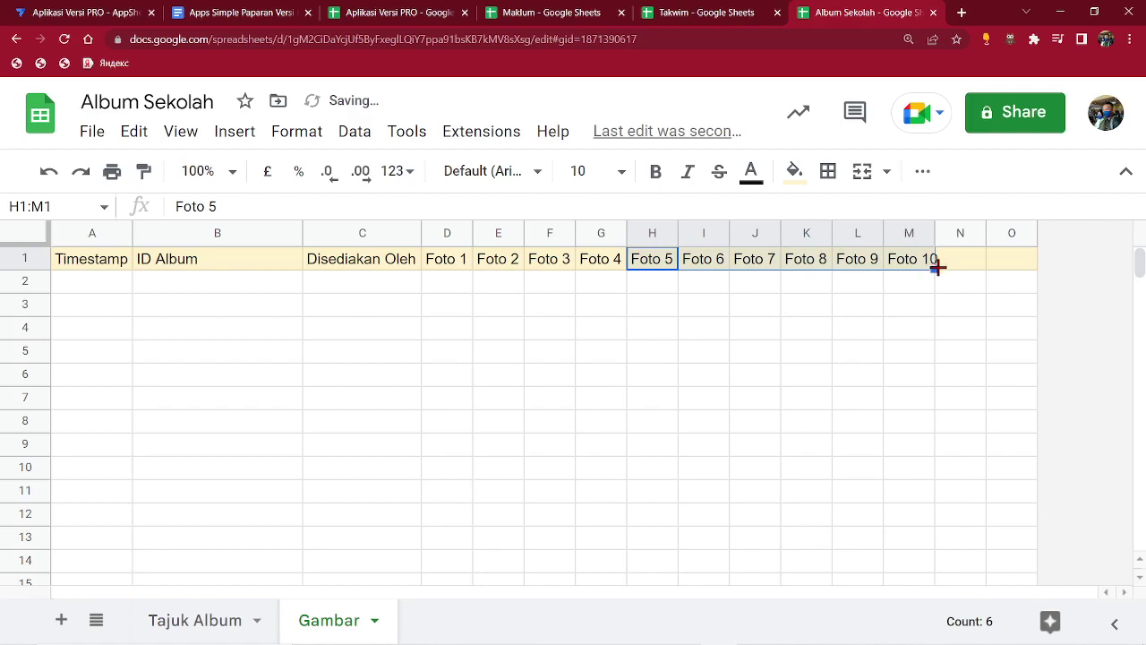
pyautogui.click(624, 381)
# Cut the Disediakan Oleh column and paste it into column N, directly after Foto 10.
pyautogui.rightClick(376, 233)
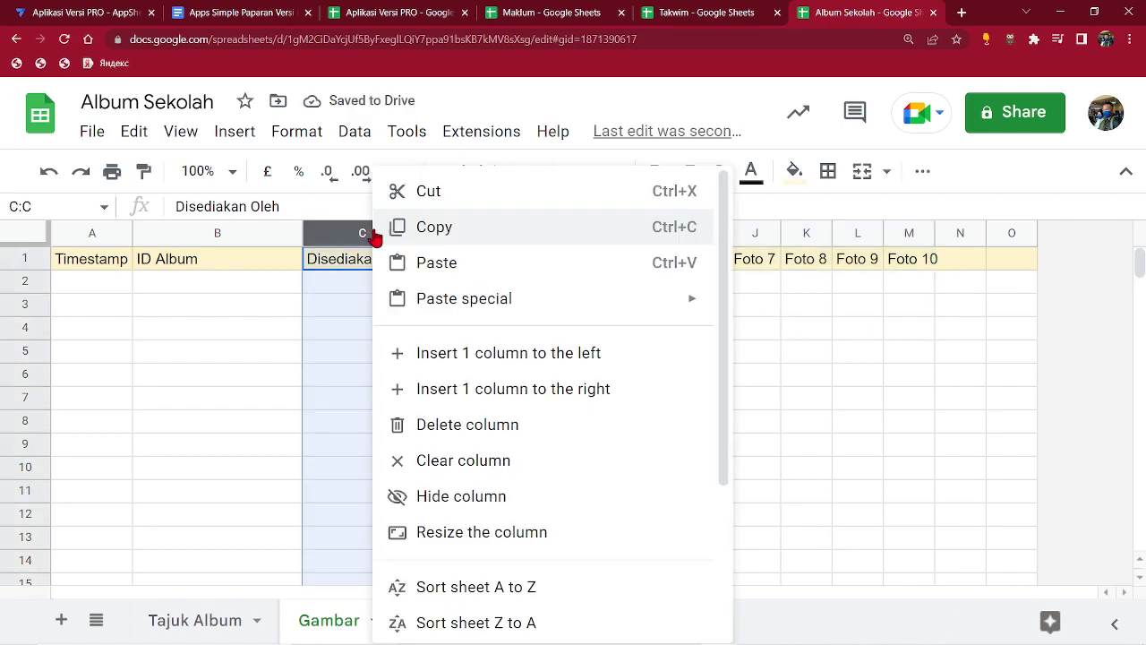
pyautogui.click(431, 197)
pyautogui.click(951, 232)
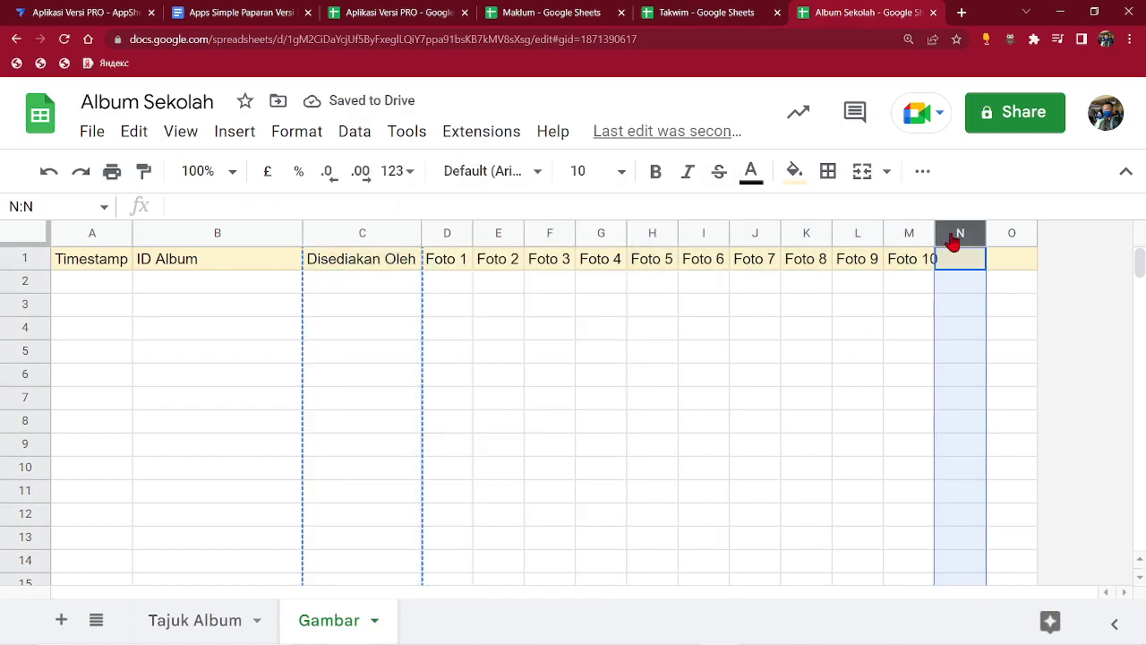
pyautogui.rightClick(953, 236)
pyautogui.hotkey('ctrl', 'v')
pyautogui.click(772, 380)
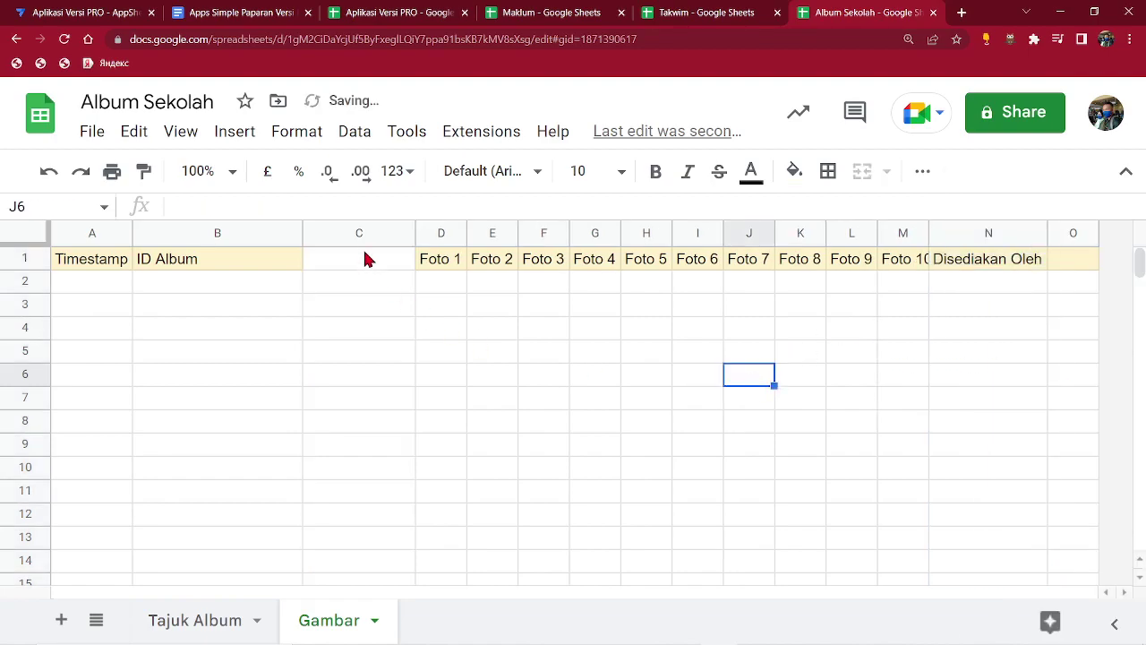
# Delete the empty column between ID Album and Foto 1 and the surplus column after Disediakan Oleh.
pyautogui.rightClick(363, 236)
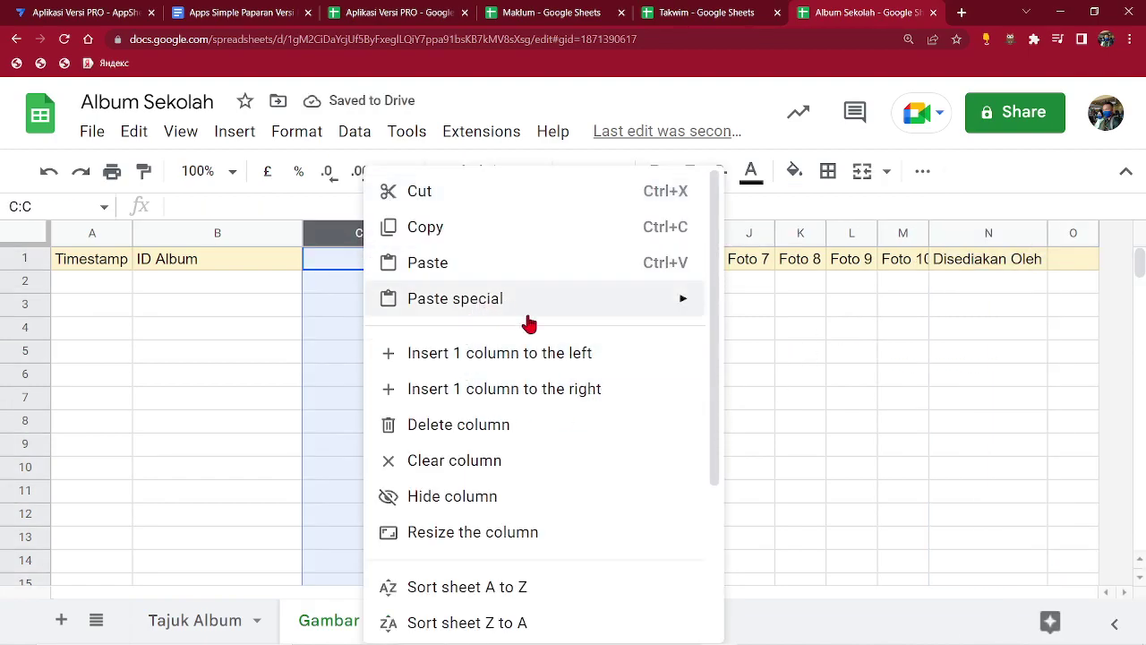
pyautogui.click(460, 419)
pyautogui.click(454, 419)
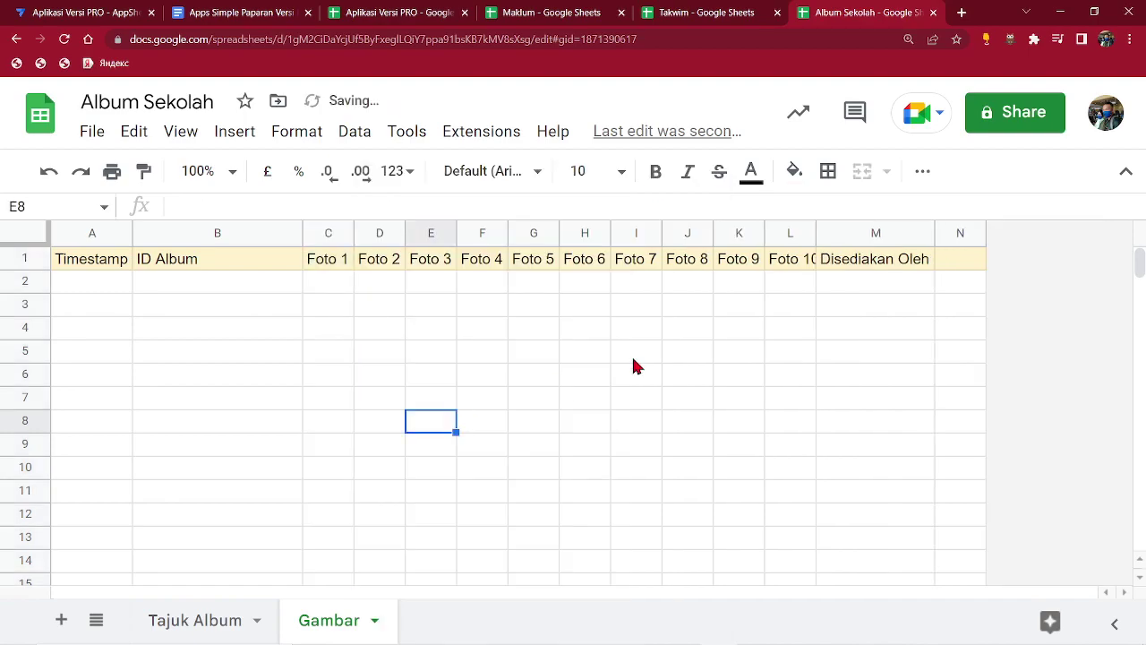
pyautogui.click(952, 231)
pyautogui.rightClick(951, 231)
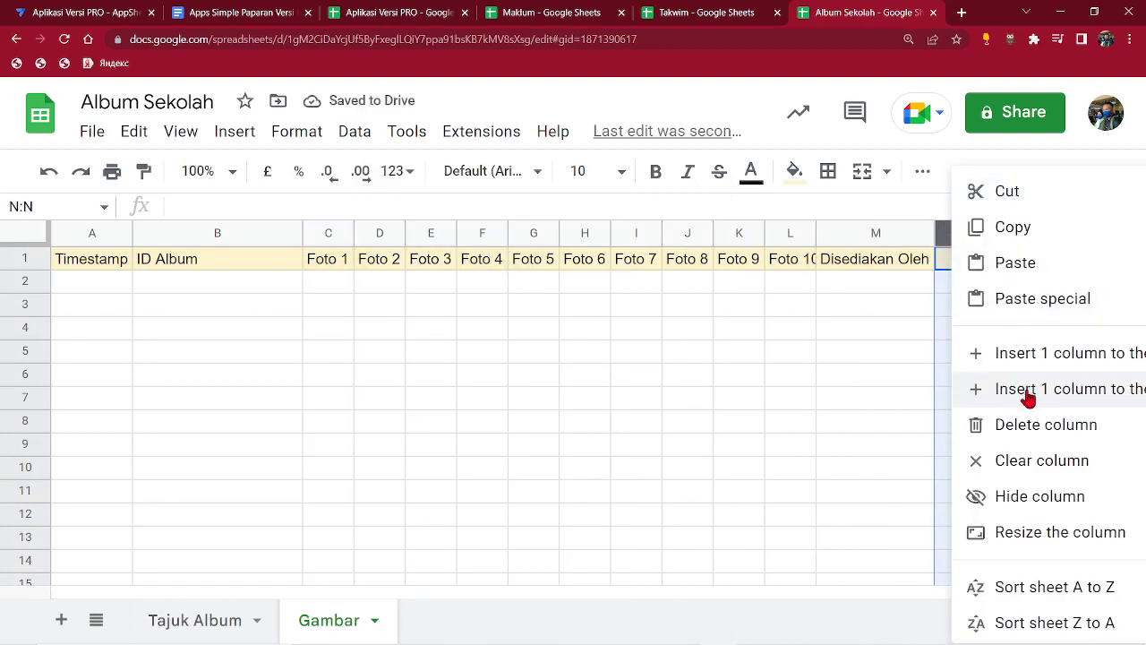
pyautogui.click(1032, 426)
pyautogui.click(825, 375)
# Auto-fit the widths of the Foto 1 to Foto 10 columns to their headers.
pyautogui.moveTo(322, 262); pyautogui.dragTo(792, 275)
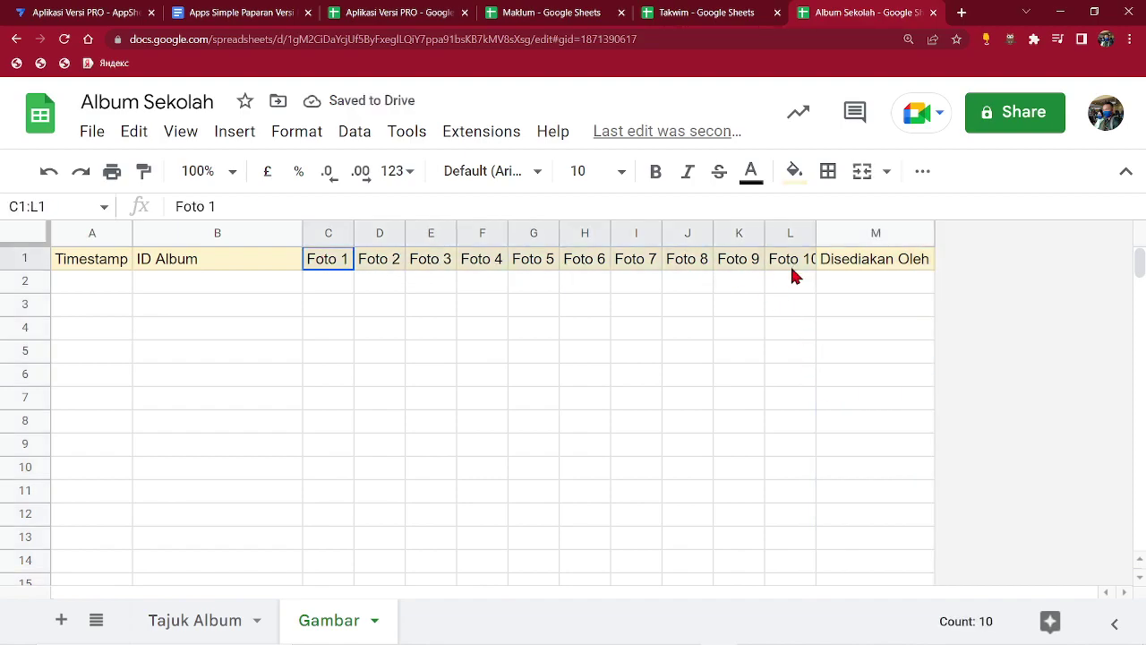
pyautogui.click(686, 345)
pyautogui.moveTo(333, 234); pyautogui.dragTo(803, 233)
pyautogui.doubleClick(764, 230)
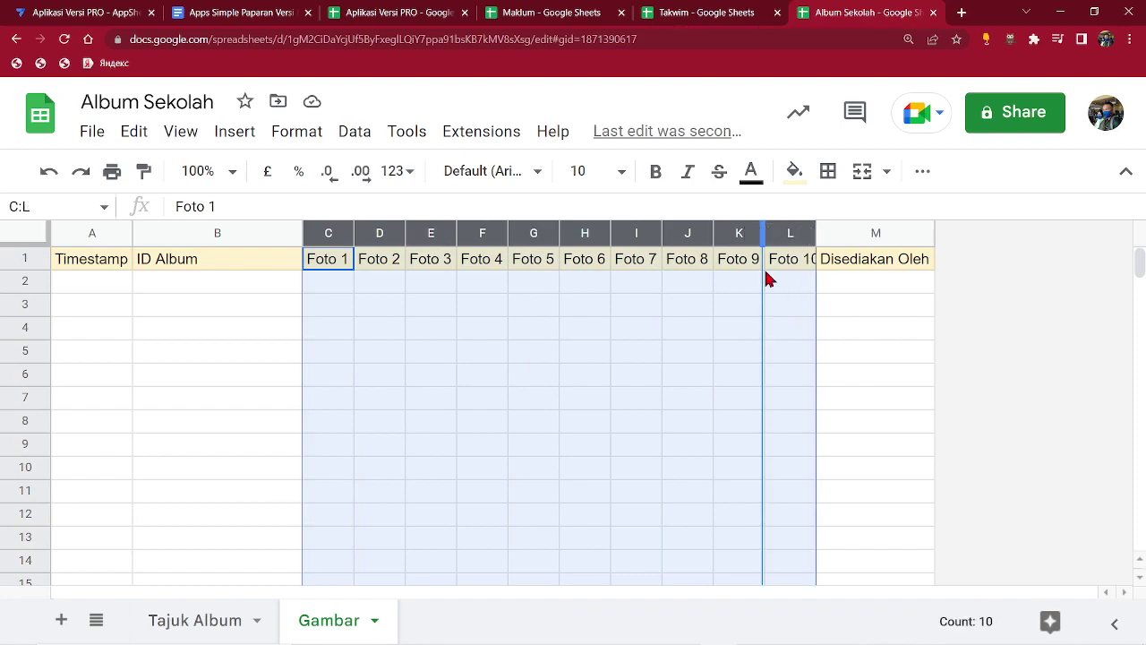
pyautogui.click(722, 378)
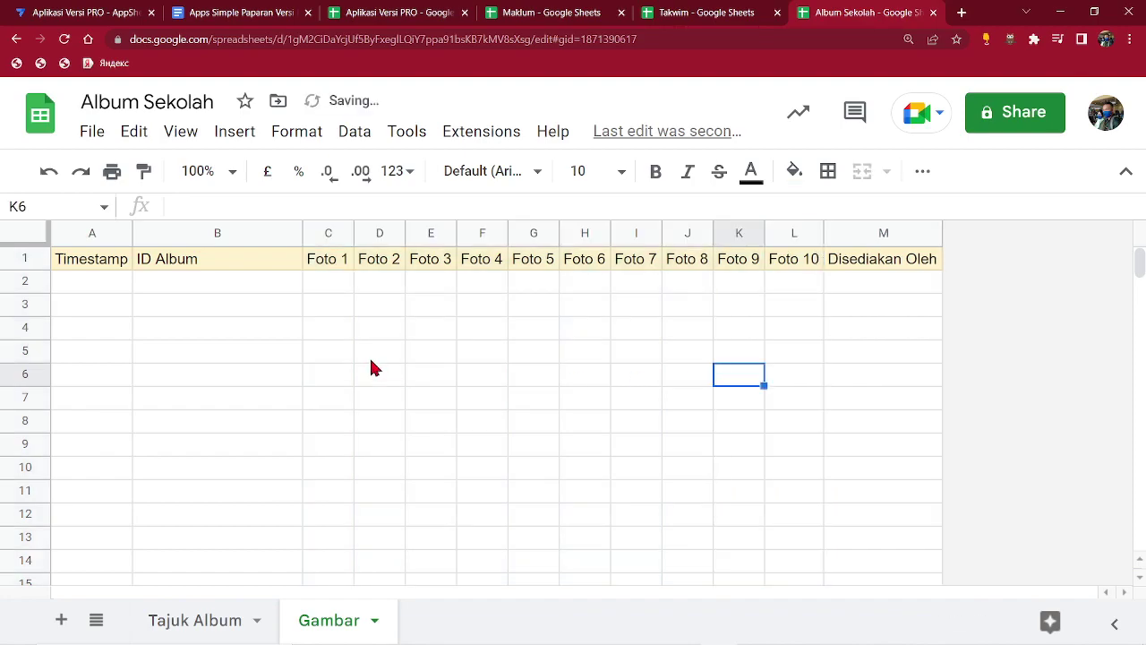
# Copy the spreadsheet's title, Album Sekolah.
pyautogui.click(181, 102)
pyautogui.rightClick(181, 102)
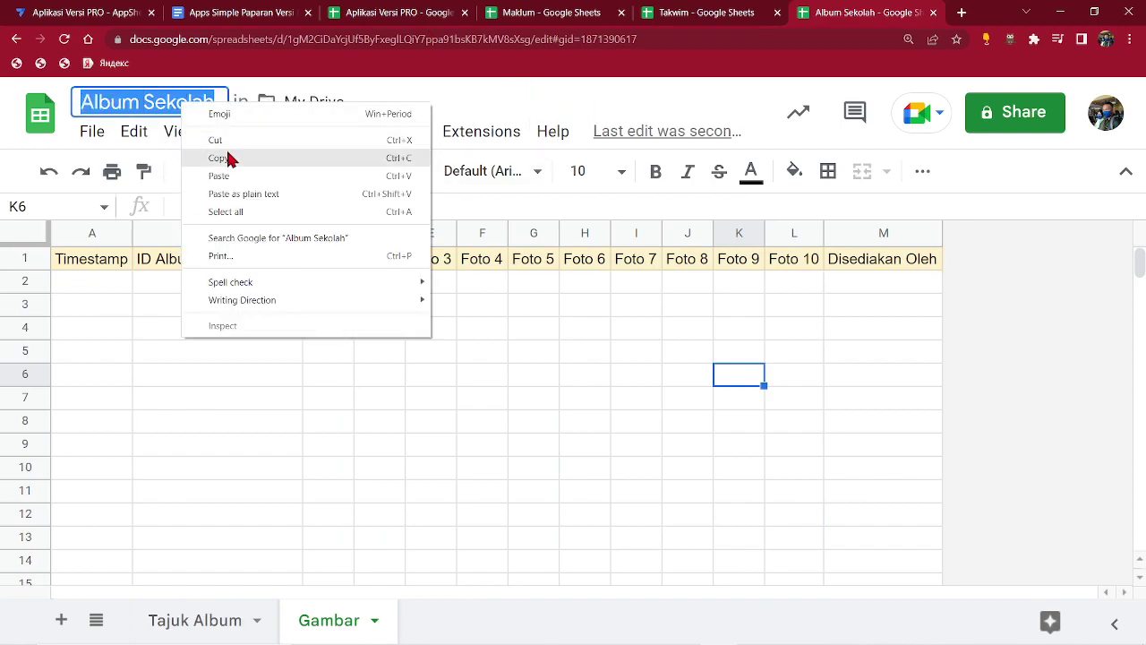
pyautogui.click(227, 156)
# Switch to AppSheet, add the suggested Gambar table from Album Sekolah, and disallow updates and deletes so that only adds remain.
pyautogui.click(103, 12)
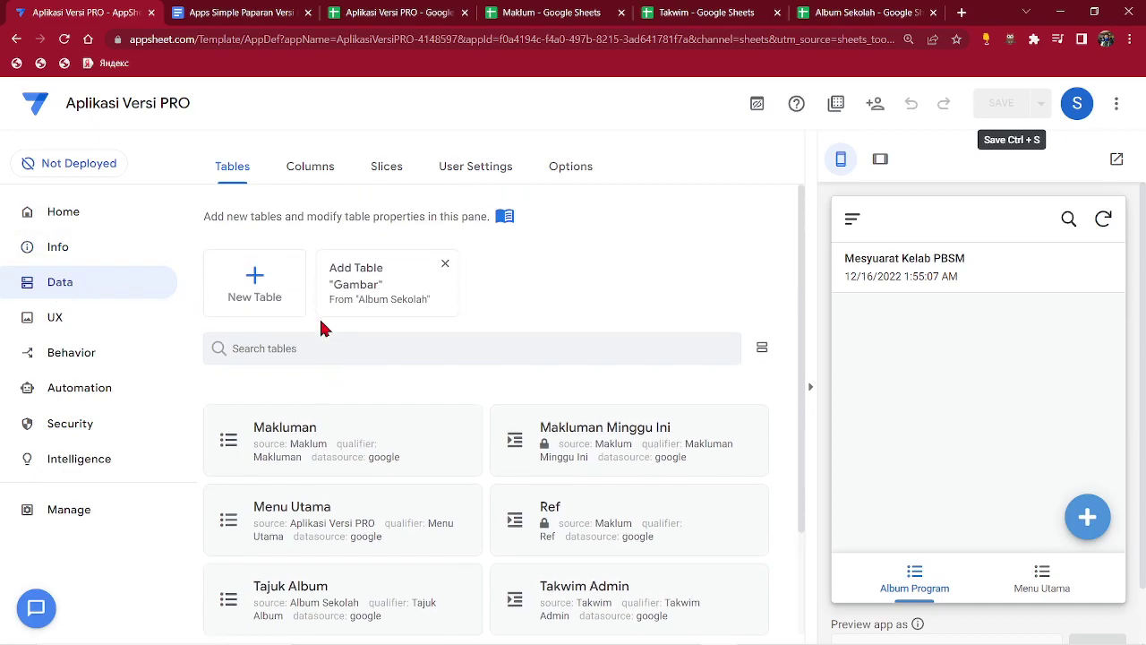
pyautogui.click(367, 279)
pyautogui.click(840, 18)
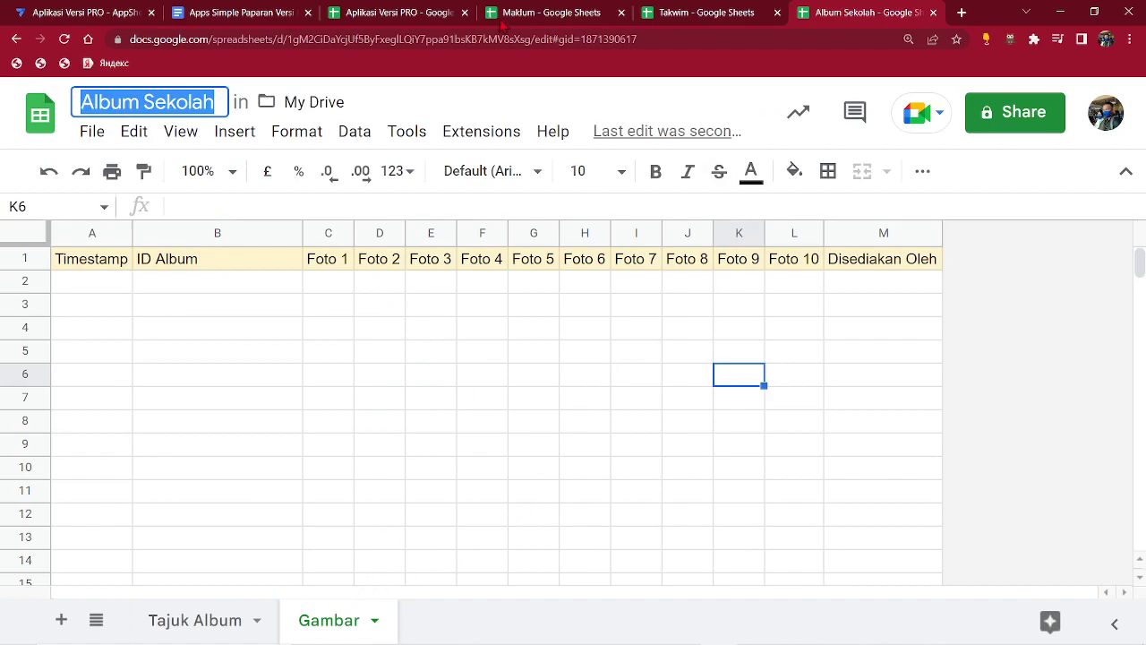
pyautogui.click(106, 13)
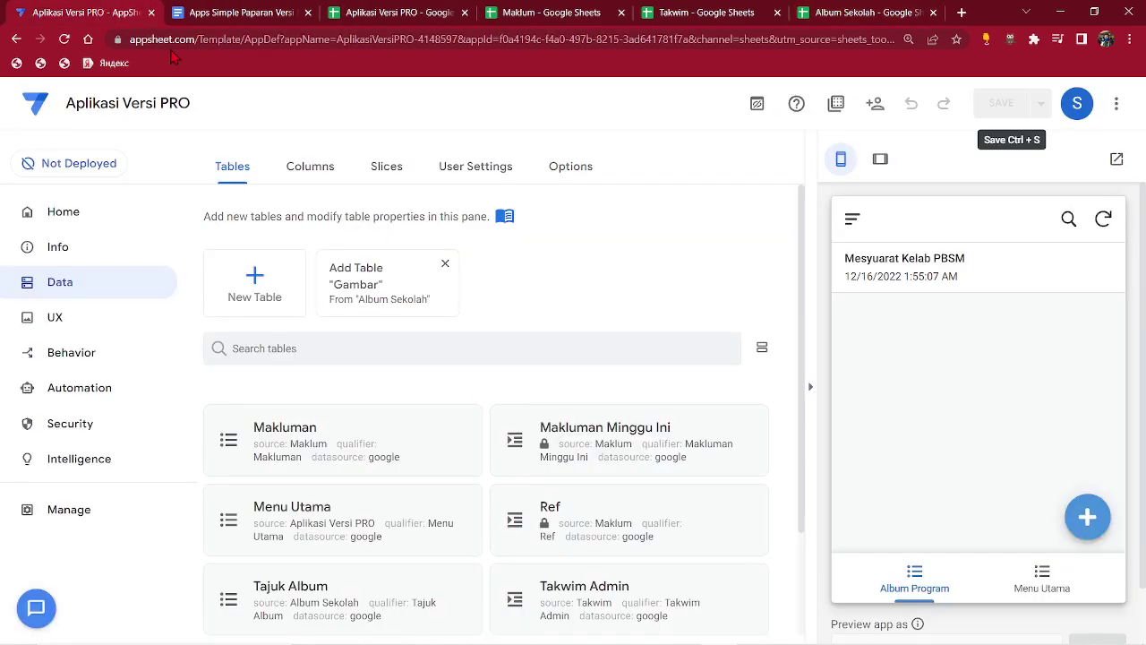
pyautogui.click(352, 279)
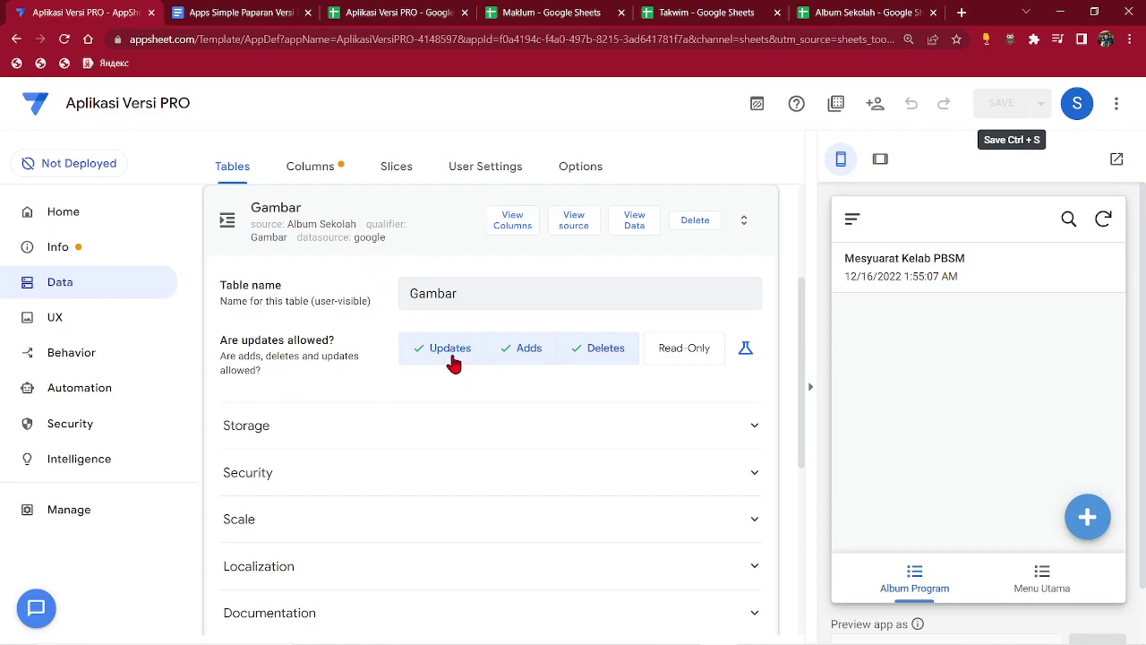
pyautogui.click(438, 351)
pyautogui.click(604, 352)
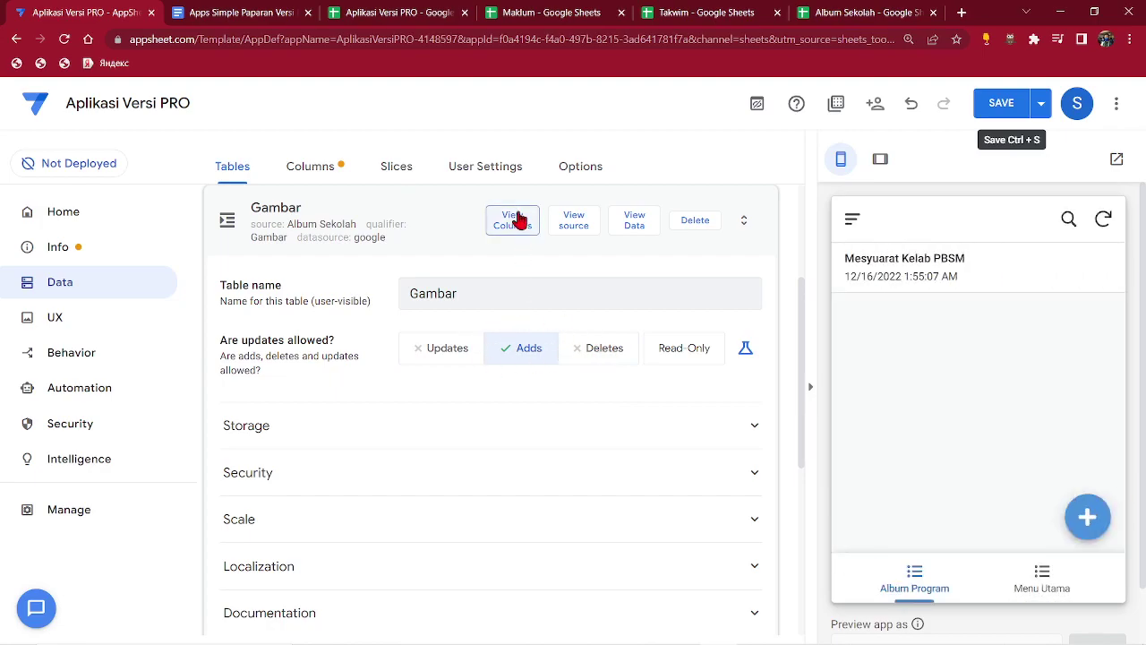
# In the Gambar table's columns, make ID Album the label instead of Timestamp.
pyautogui.click(518, 219)
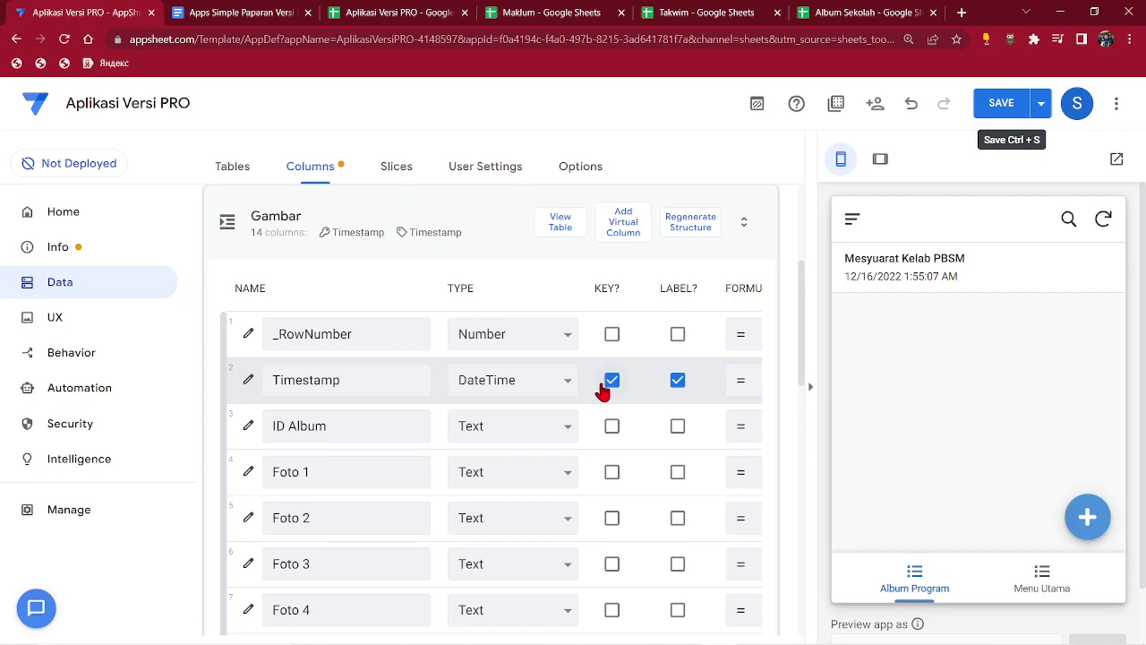
pyautogui.click(676, 426)
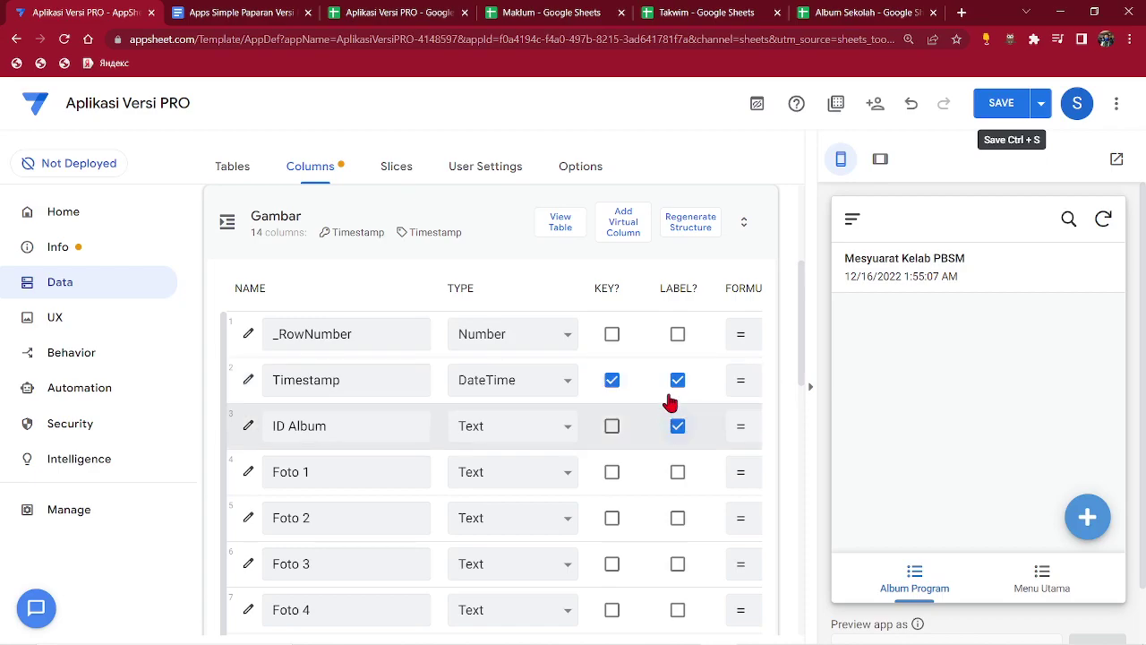
pyautogui.click(676, 382)
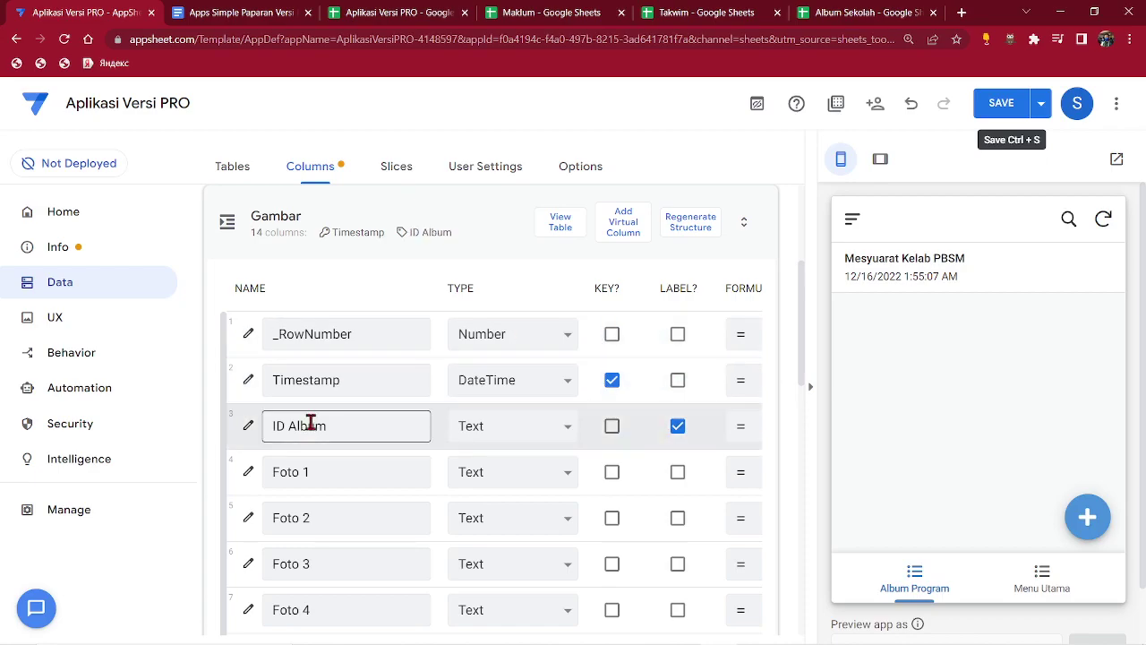
# Change the ID Album column's type to Ref with Tajuk Album as source table, and mark it as a part of that table.
pyautogui.click(521, 431)
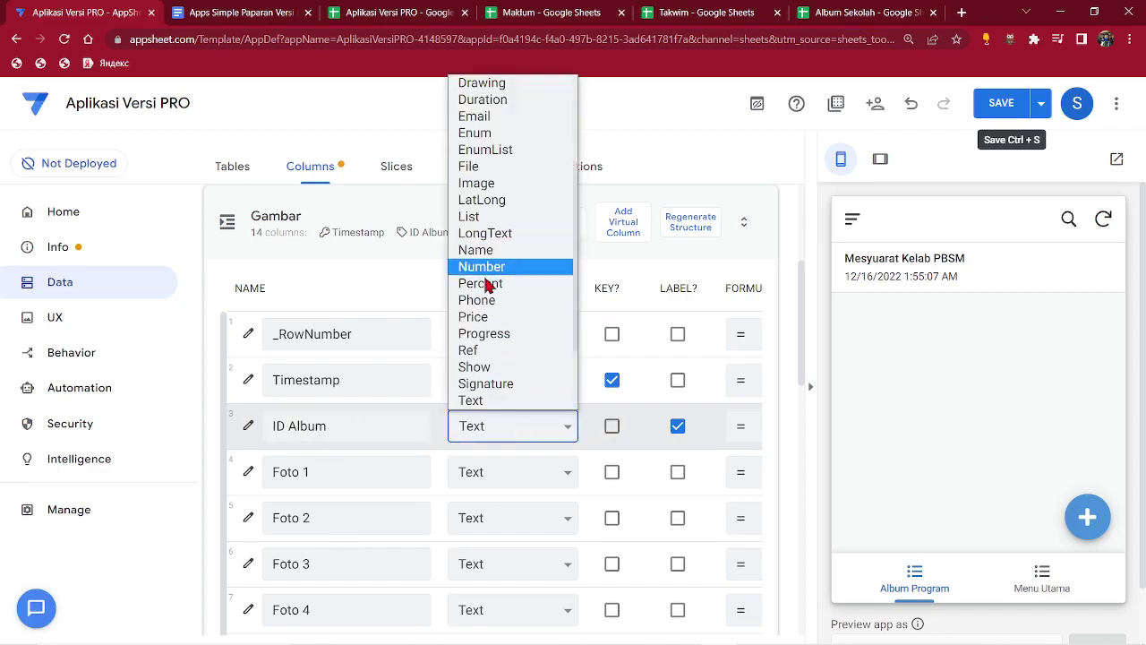
pyautogui.click(472, 350)
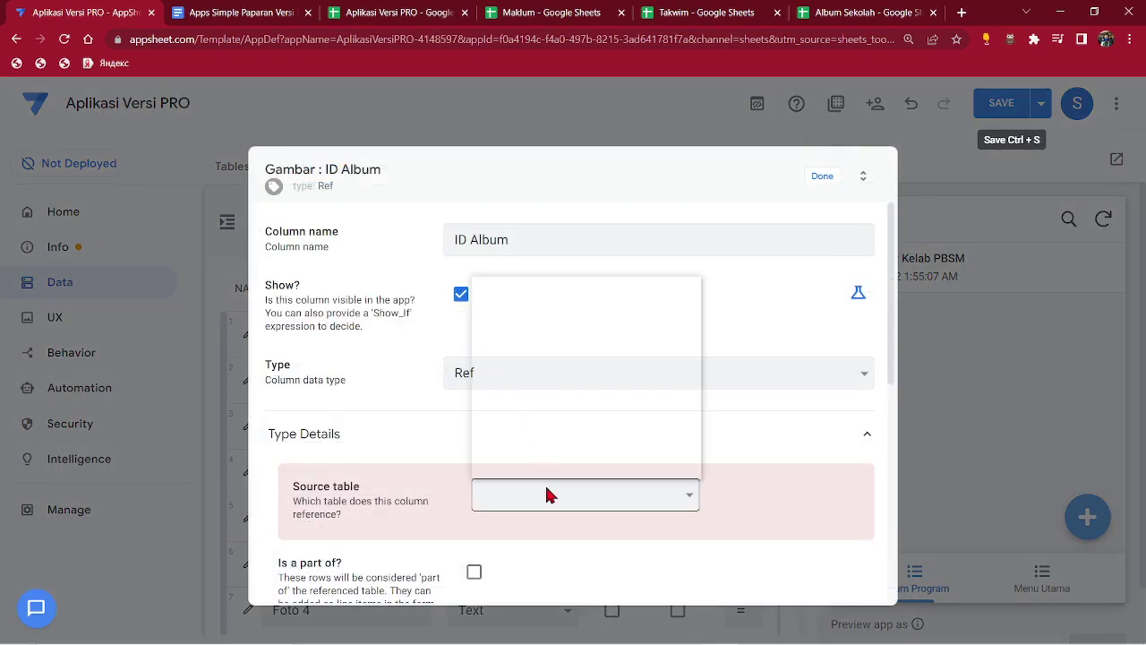
pyautogui.click(546, 494)
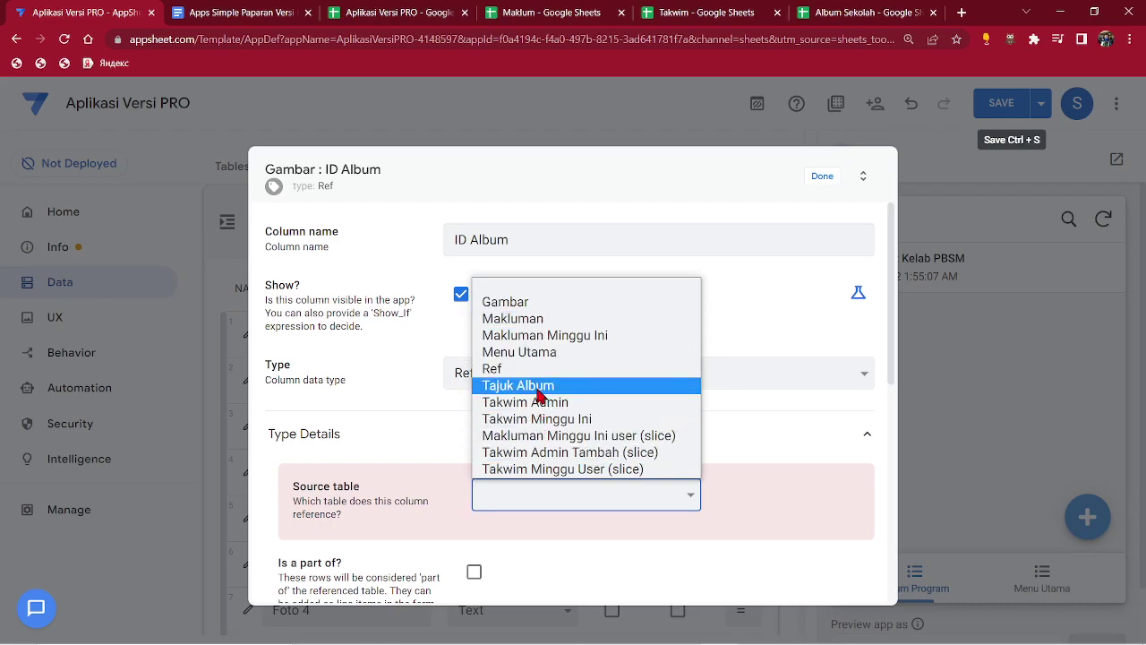
pyautogui.click(716, 13)
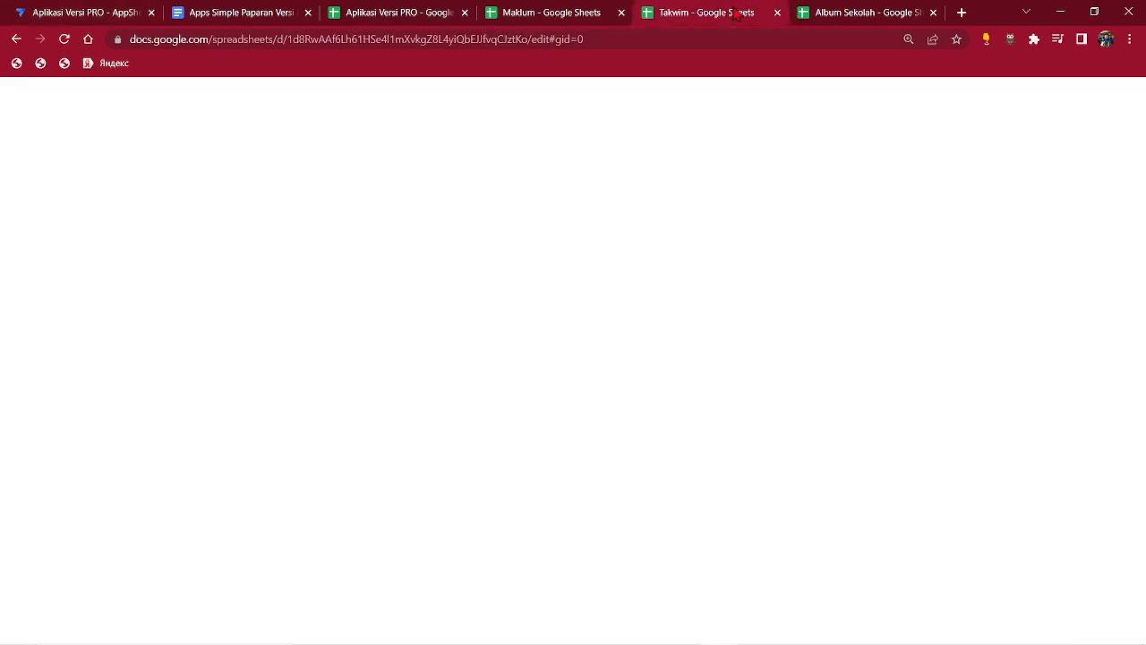
pyautogui.click(839, 17)
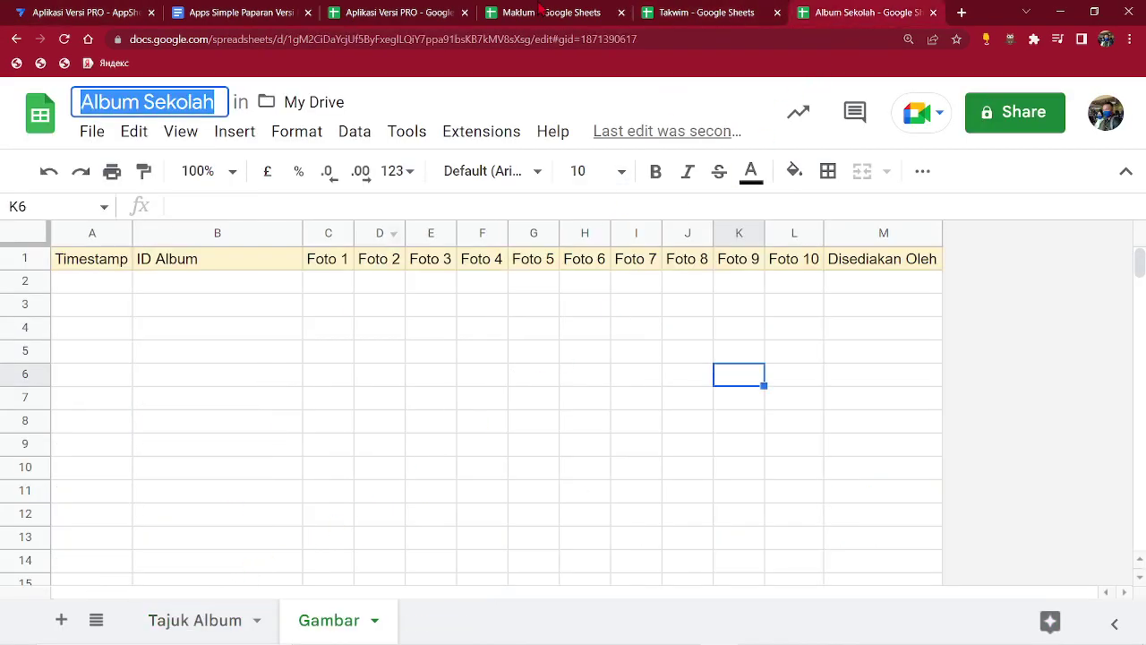
pyautogui.click(101, 11)
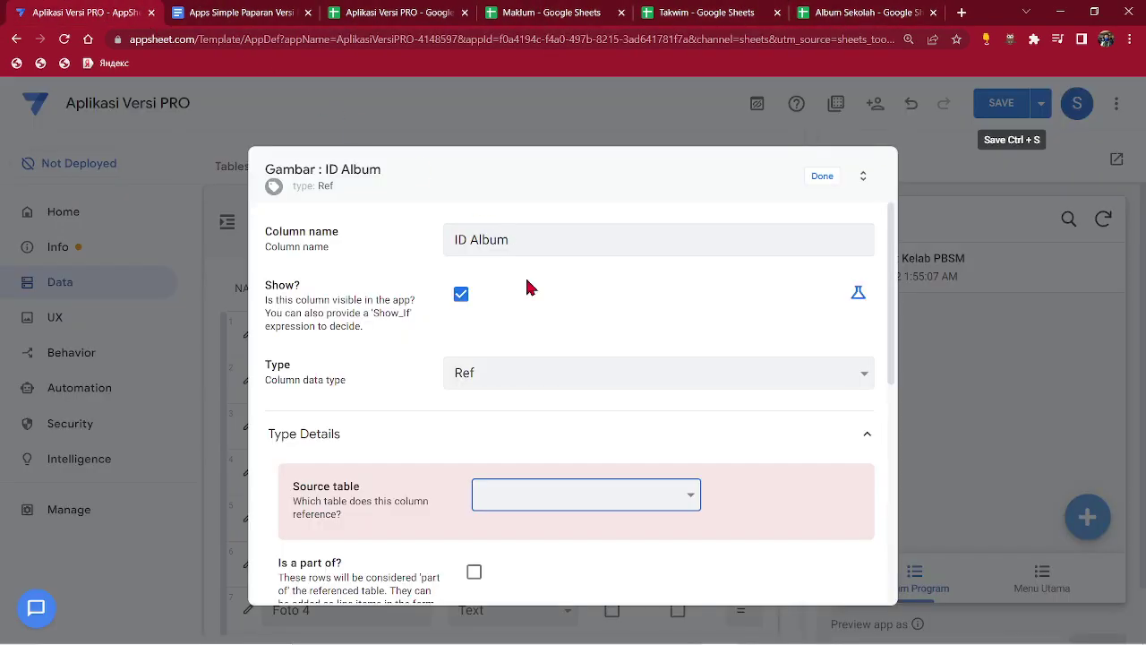
pyautogui.click(582, 499)
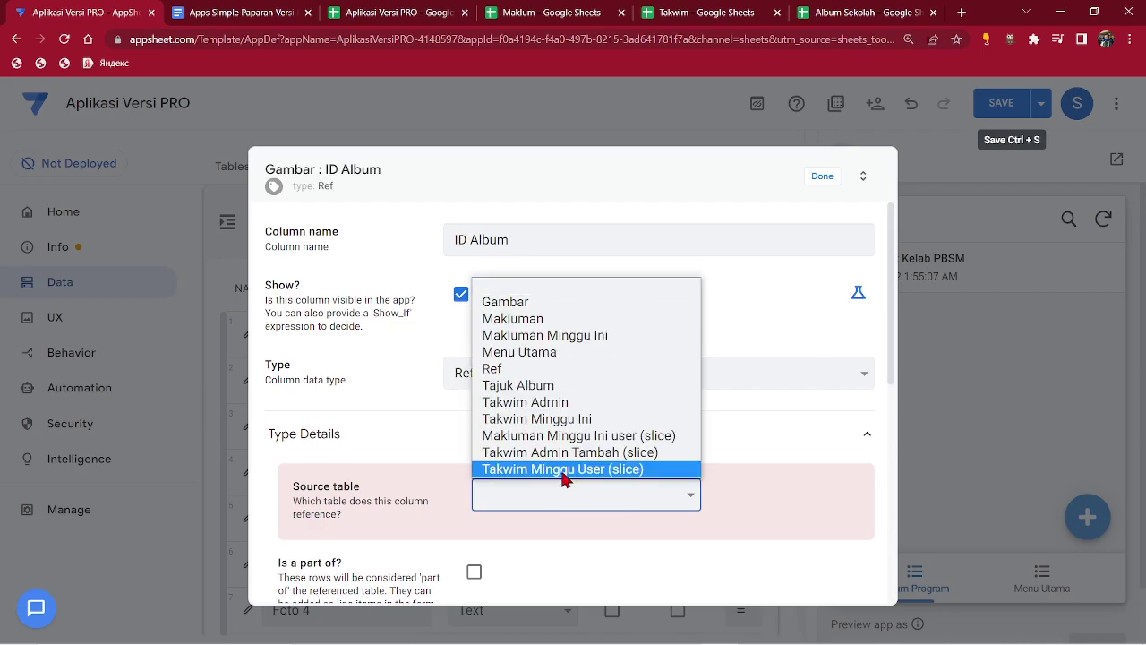
pyautogui.click(533, 387)
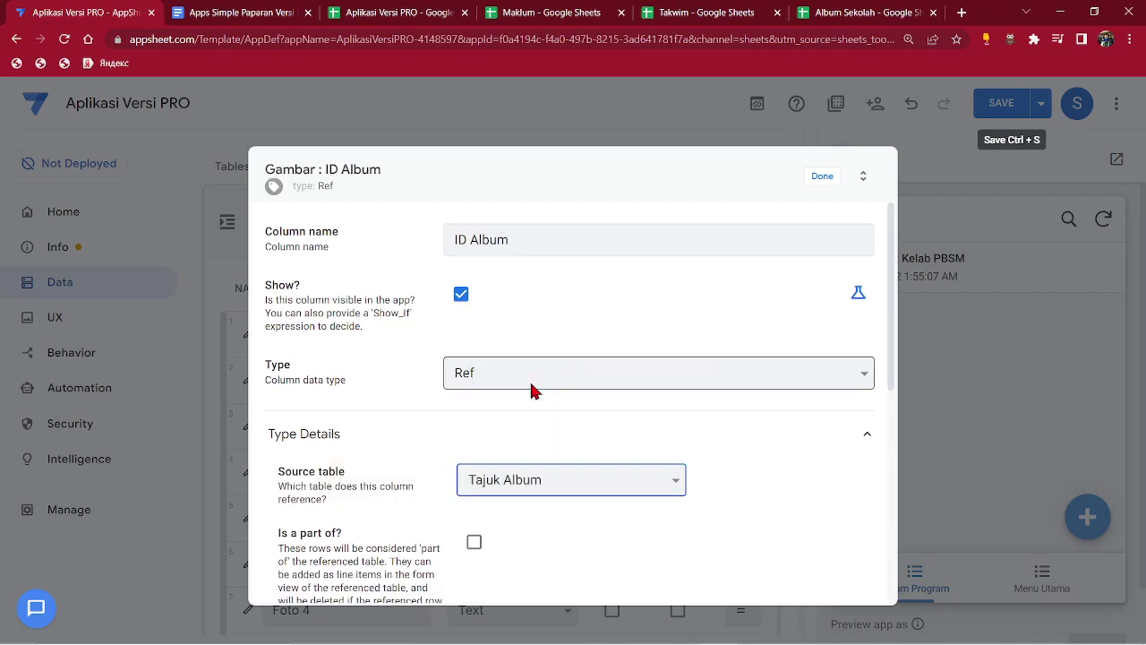
pyautogui.click(474, 545)
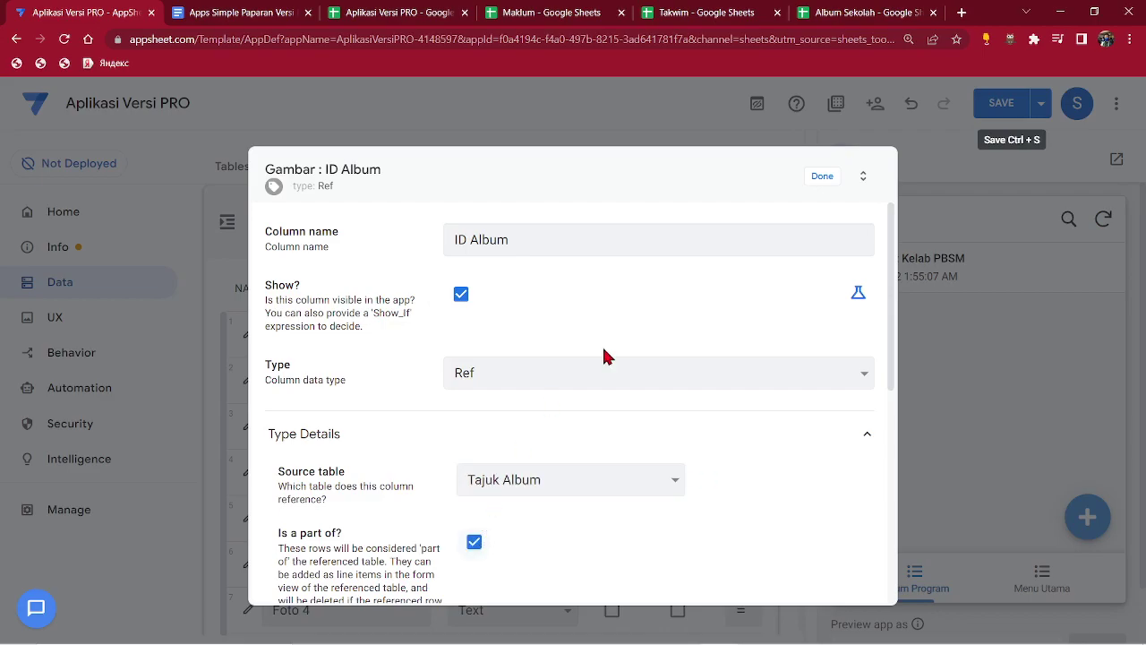
pyautogui.click(818, 178)
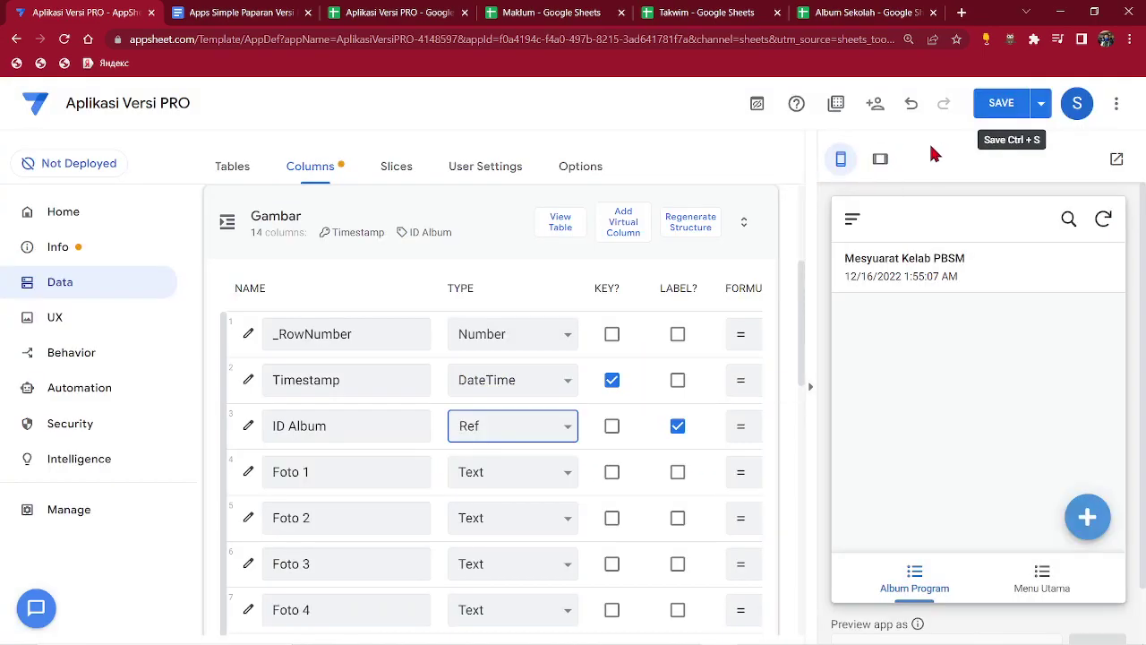
# Set the Foto 1 column's type in the Gambar table to Image.
pyautogui.scroll(-1, 573, 430)
pyautogui.click(540, 399)
pyautogui.scroll(-3, 520, 256)
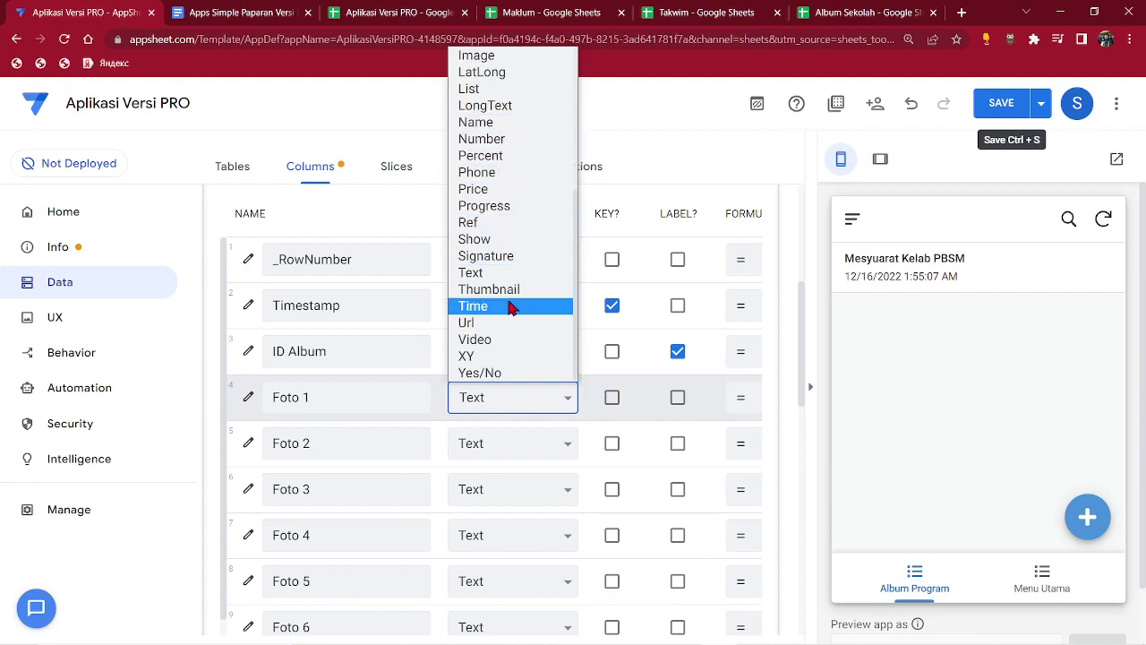
pyautogui.scroll(2, 508, 177)
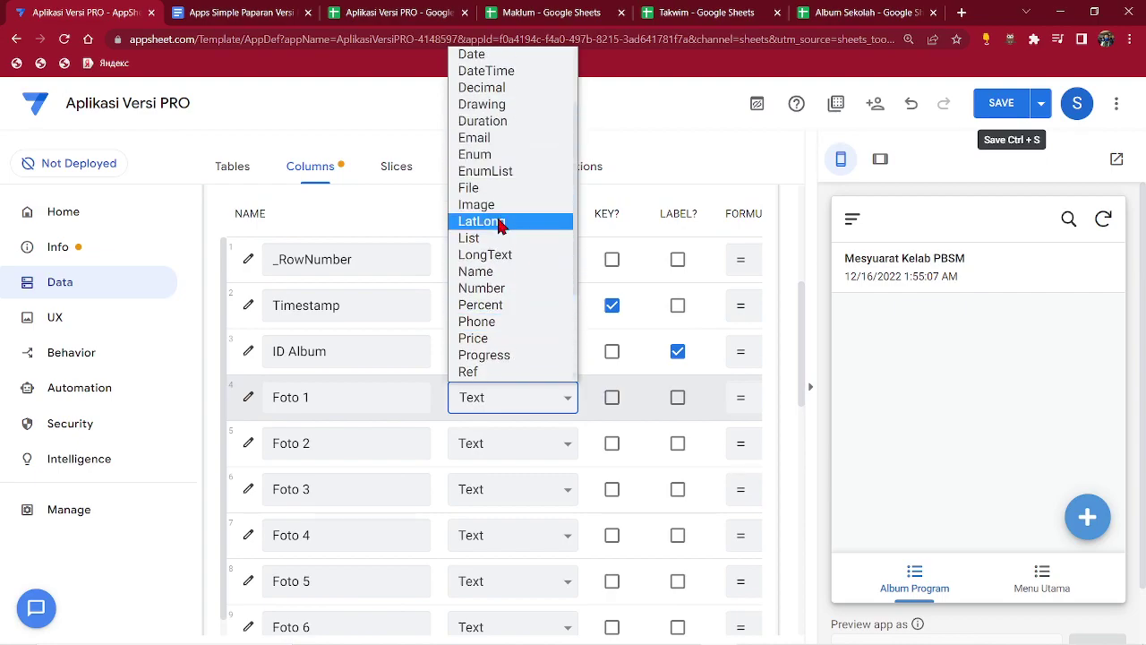
pyautogui.scroll(-2, 495, 235)
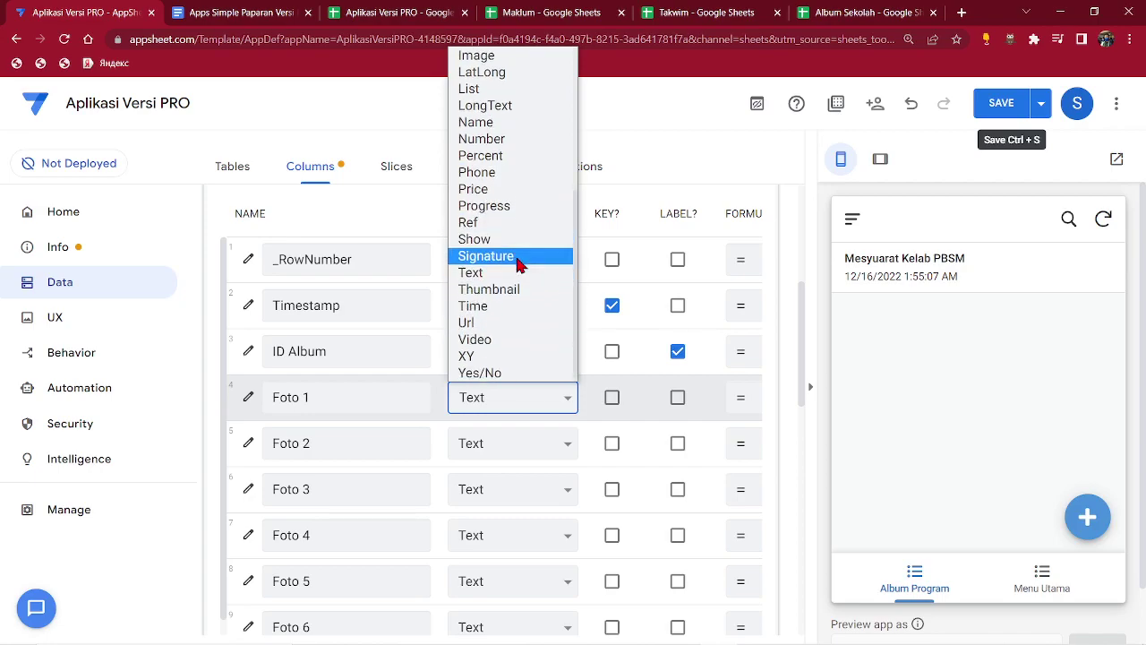
pyautogui.scroll(2, 495, 226)
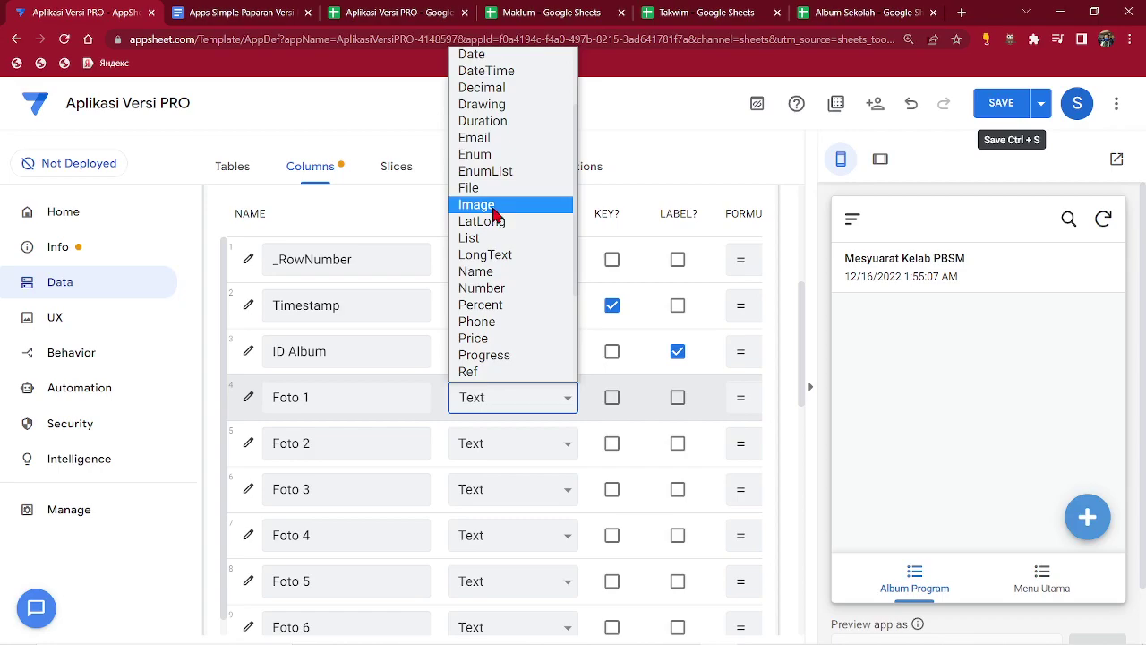
pyautogui.scroll(-3, 497, 215)
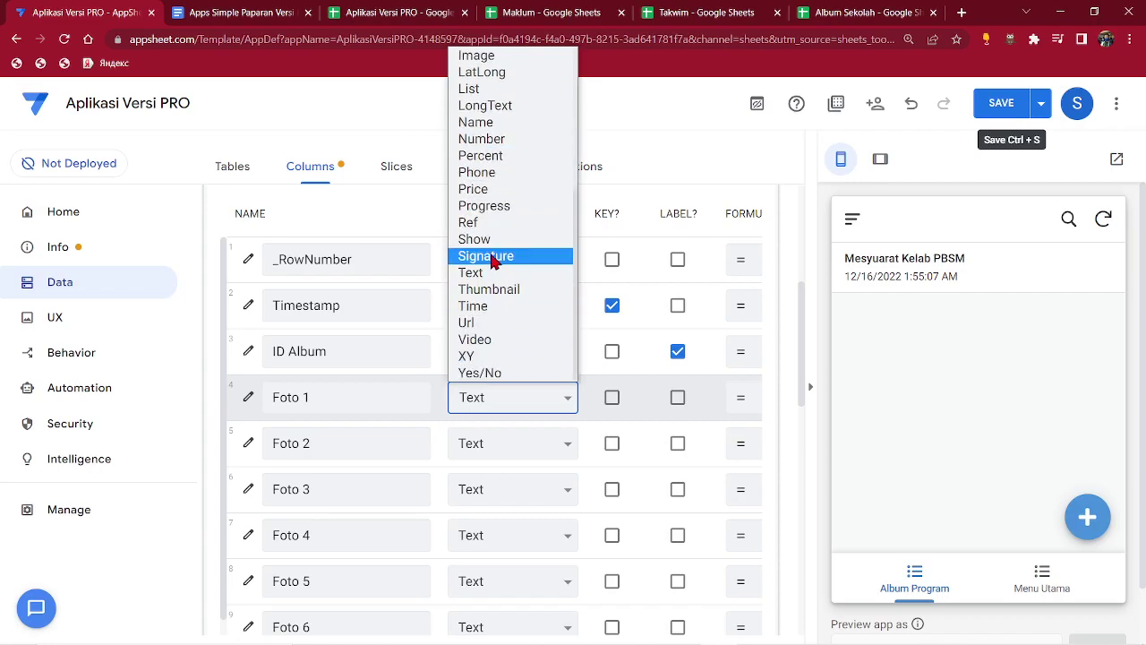
pyautogui.scroll(5, 489, 205)
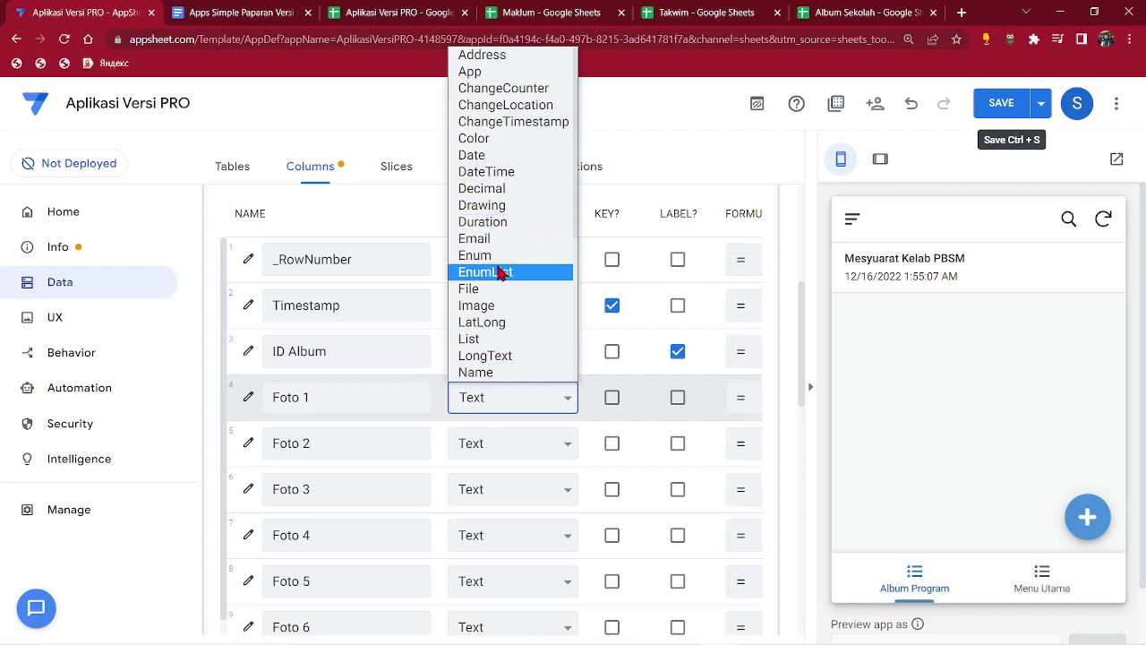
pyautogui.click(493, 305)
# Change the types of the Foto 2, Foto 3, Foto 4 and Foto 5 columns to Image.
pyautogui.scroll(-1, 519, 376)
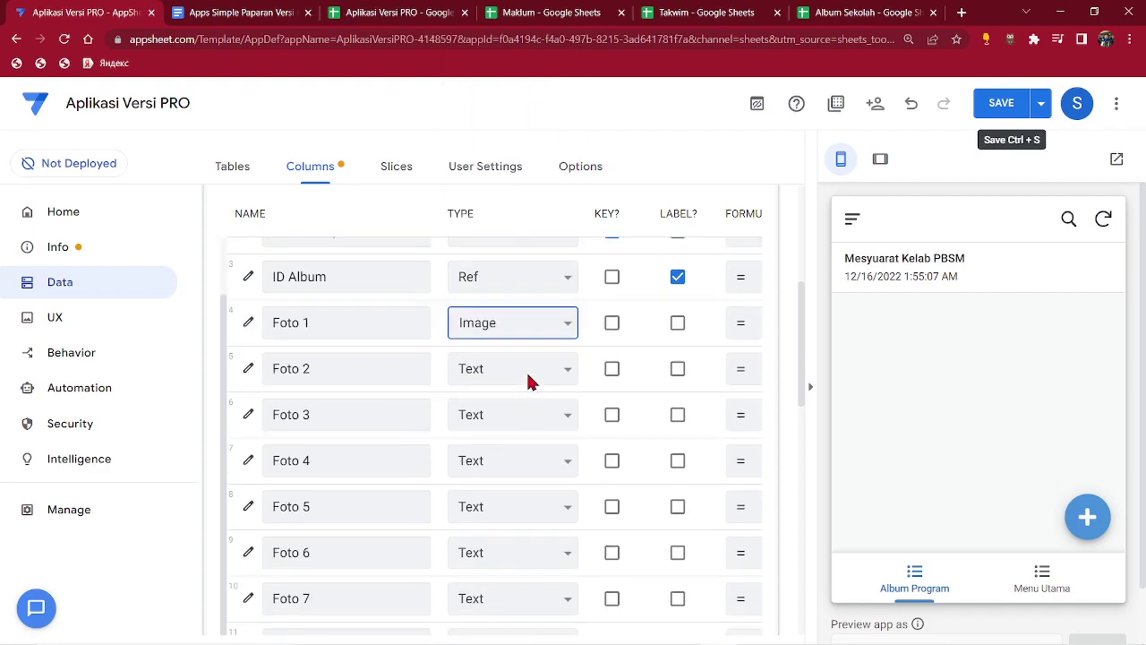
pyautogui.click(528, 378)
pyautogui.click(499, 122)
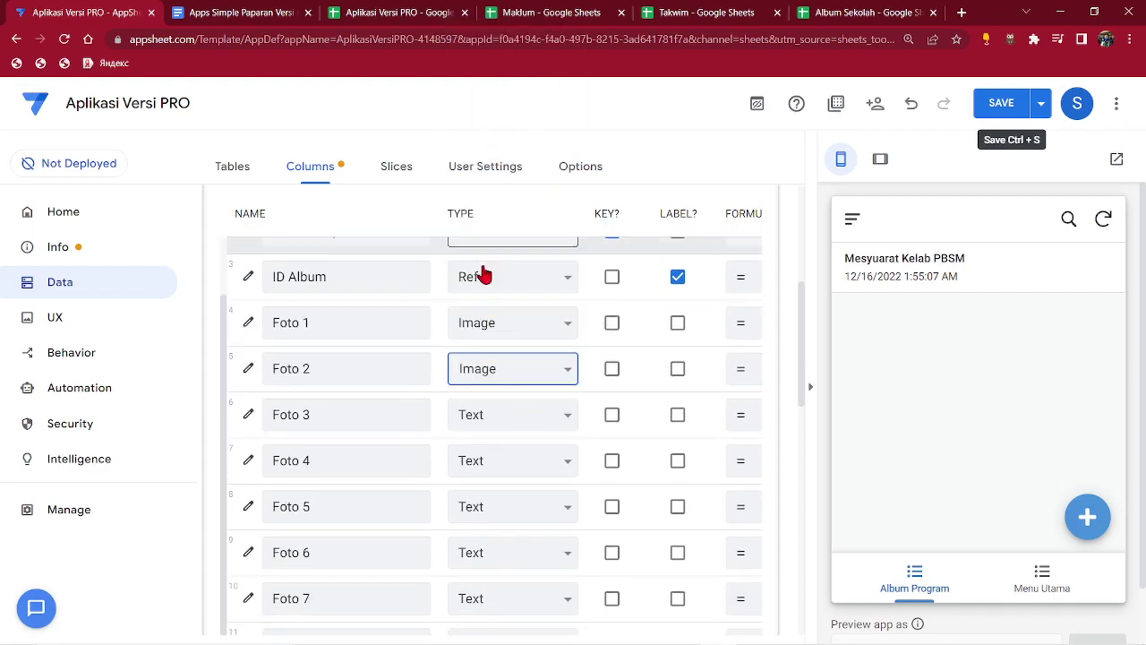
pyautogui.click(525, 414)
pyautogui.click(519, 175)
pyautogui.scroll(-1, 527, 358)
pyautogui.click(529, 386)
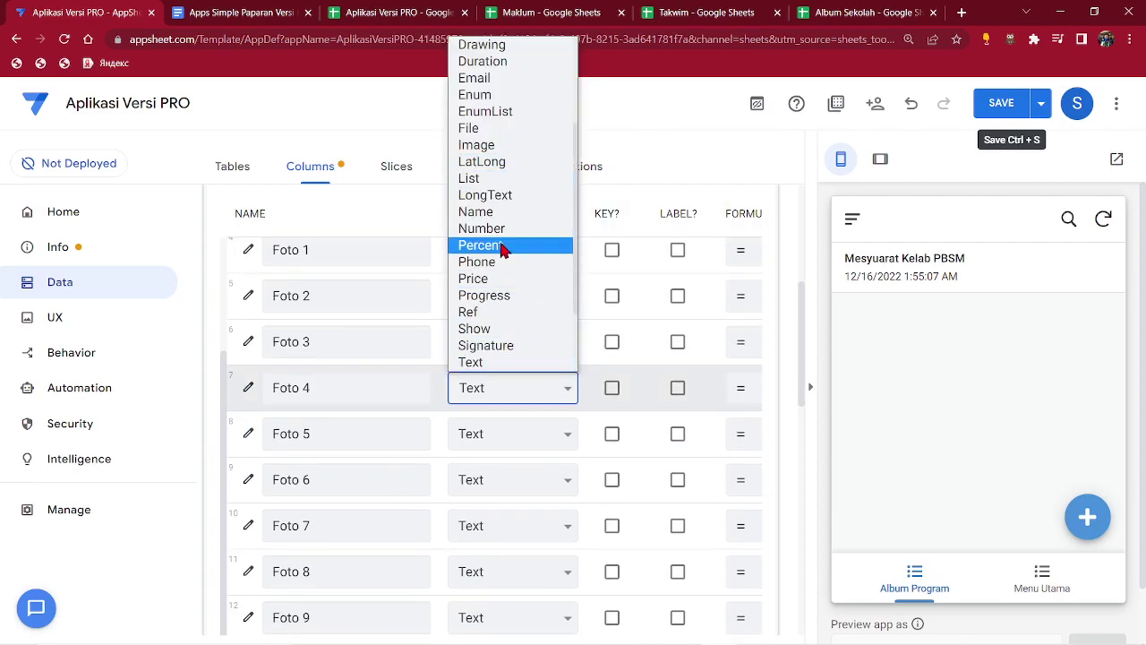
pyautogui.click(488, 145)
pyautogui.scroll(-1, 501, 285)
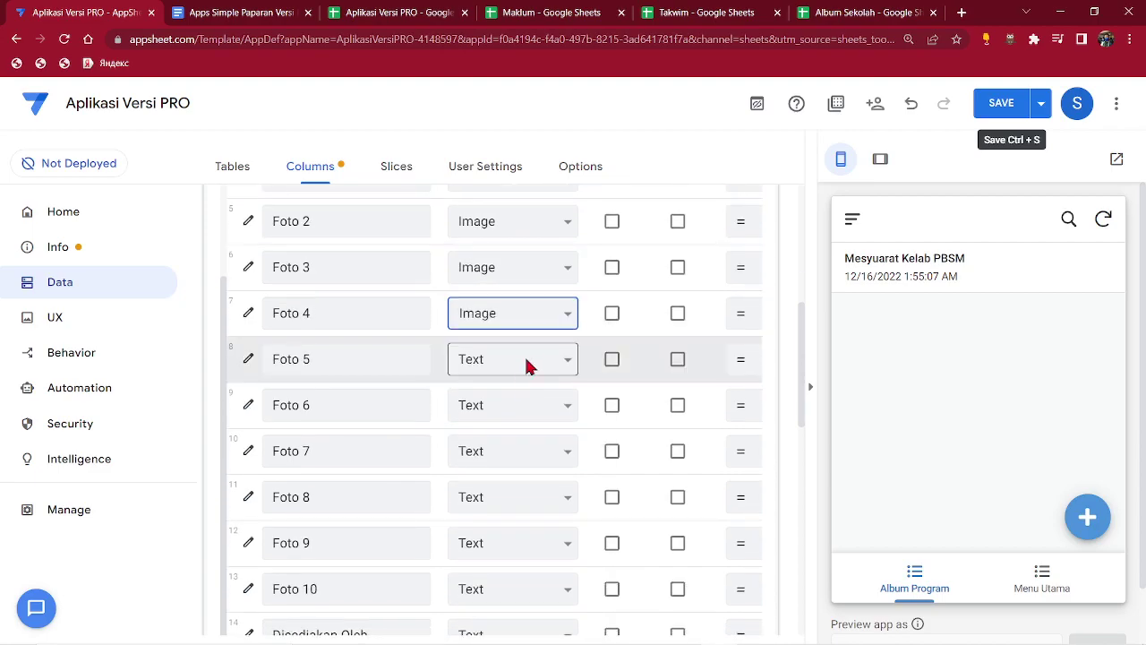
pyautogui.click(527, 359)
pyautogui.click(516, 120)
pyautogui.scroll(-2, 529, 364)
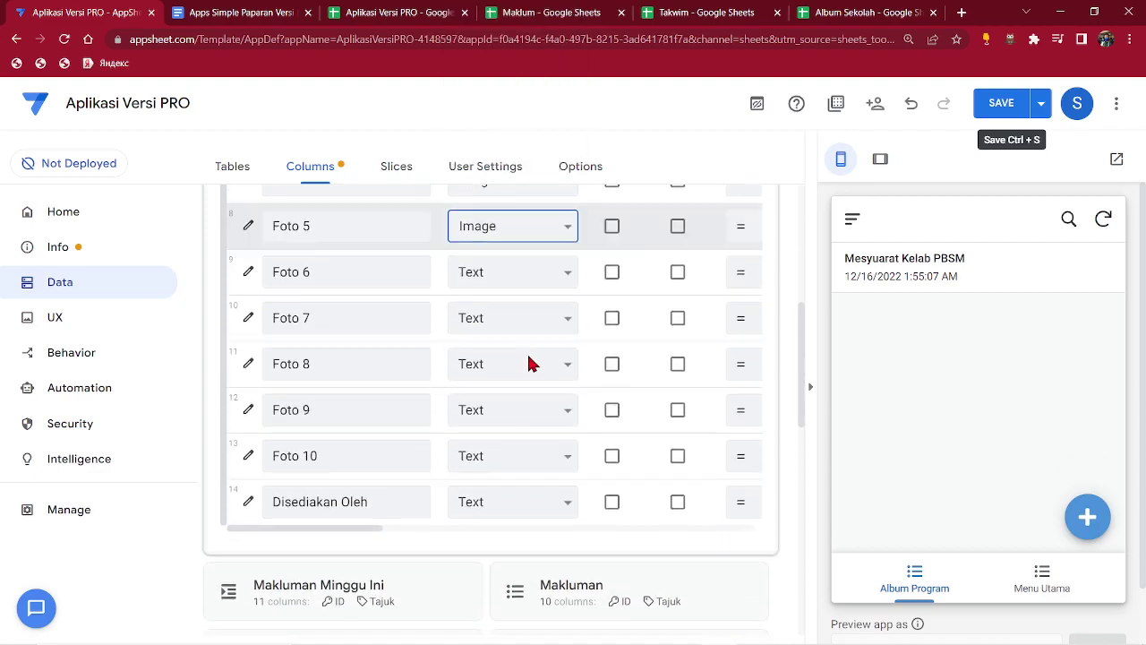
# Change the types of the remaining photo columns, Foto 6 to Foto 10, to Image.
pyautogui.click(532, 255)
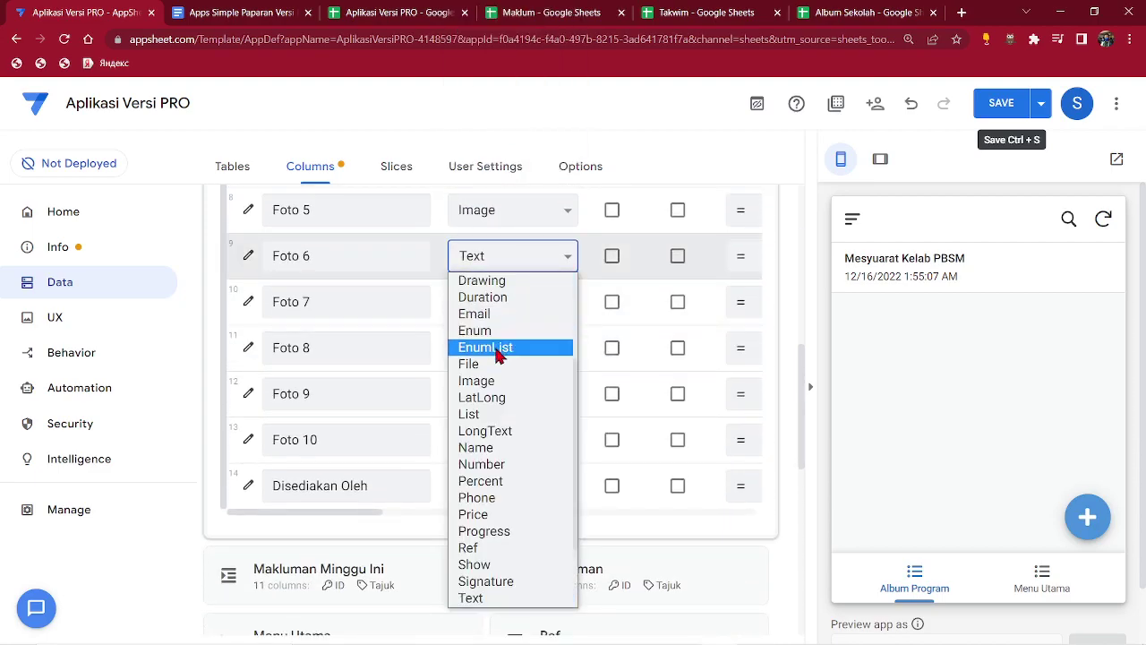
pyautogui.click(490, 380)
pyautogui.click(513, 309)
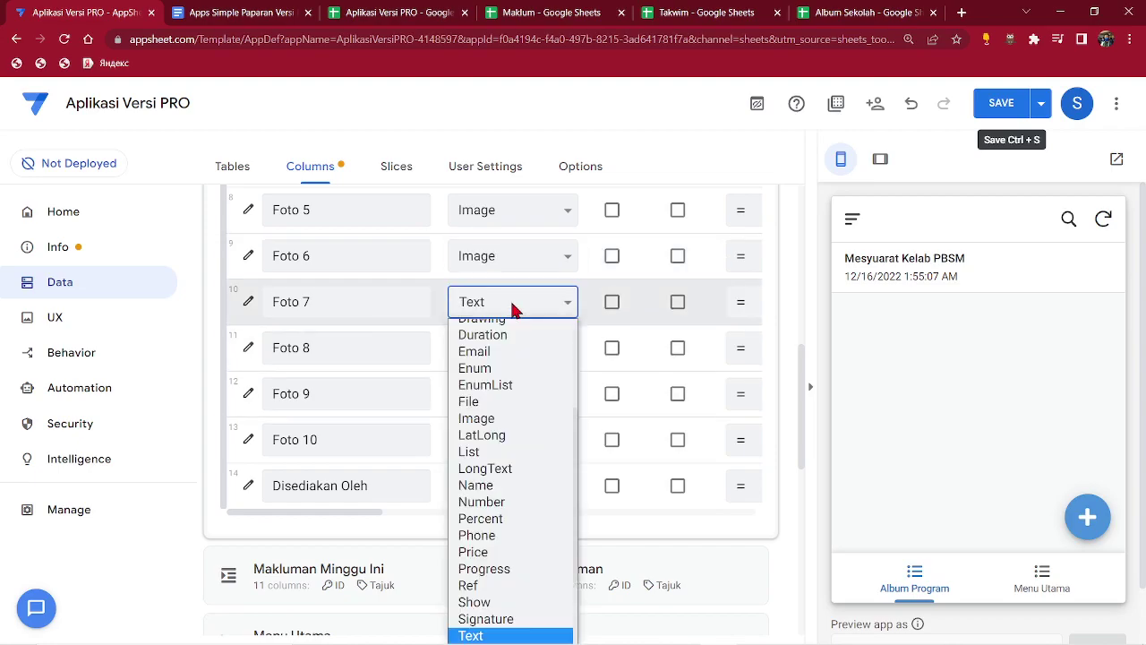
pyautogui.press('i')
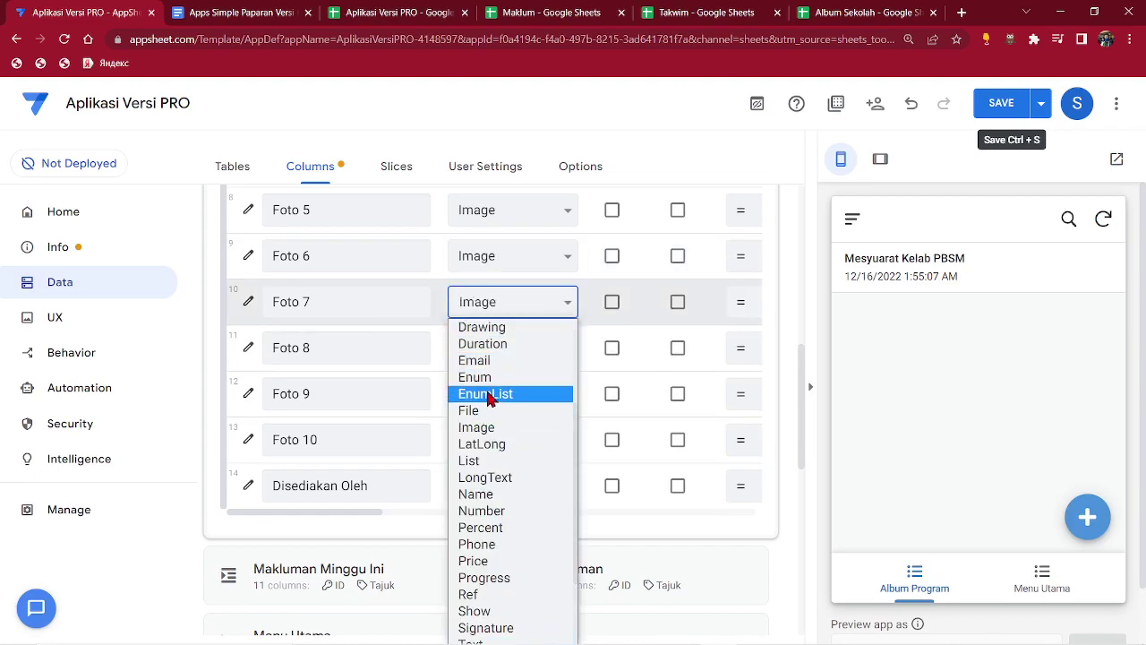
pyautogui.click(488, 427)
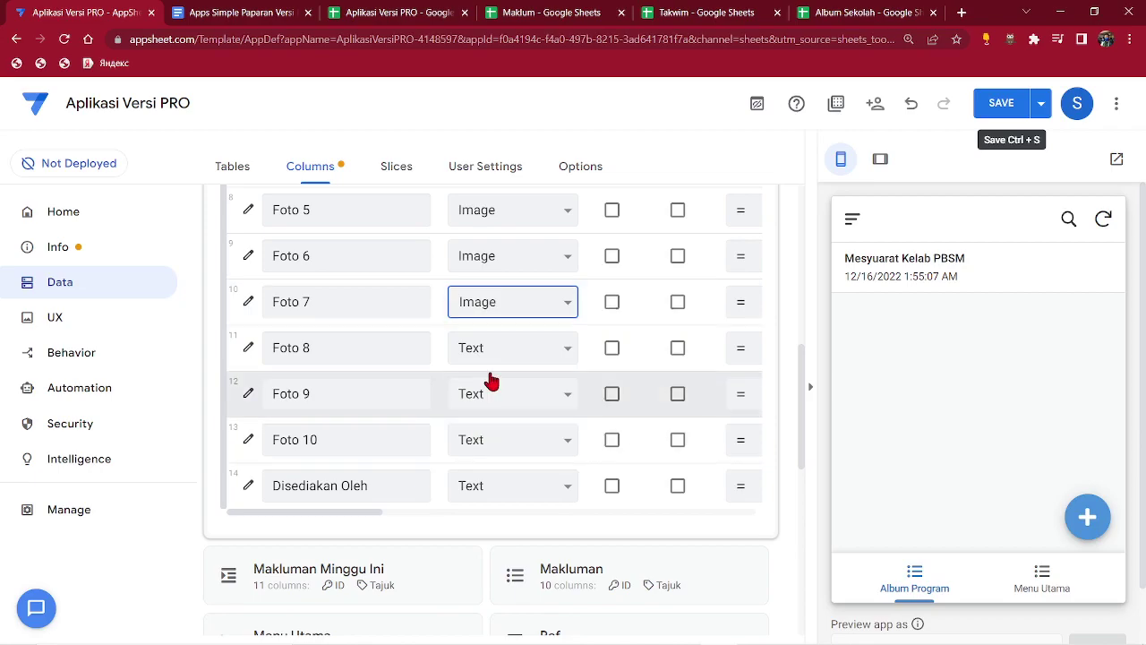
pyautogui.click(495, 356)
pyautogui.press('i')
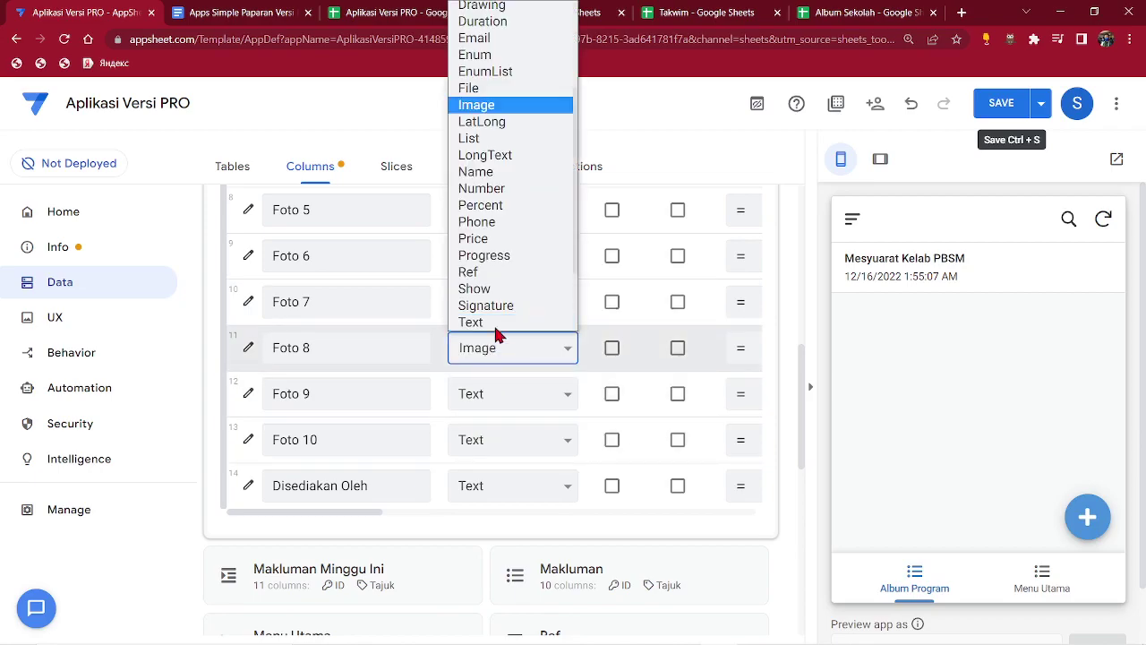
pyautogui.click(500, 106)
pyautogui.click(509, 394)
pyautogui.press('i')
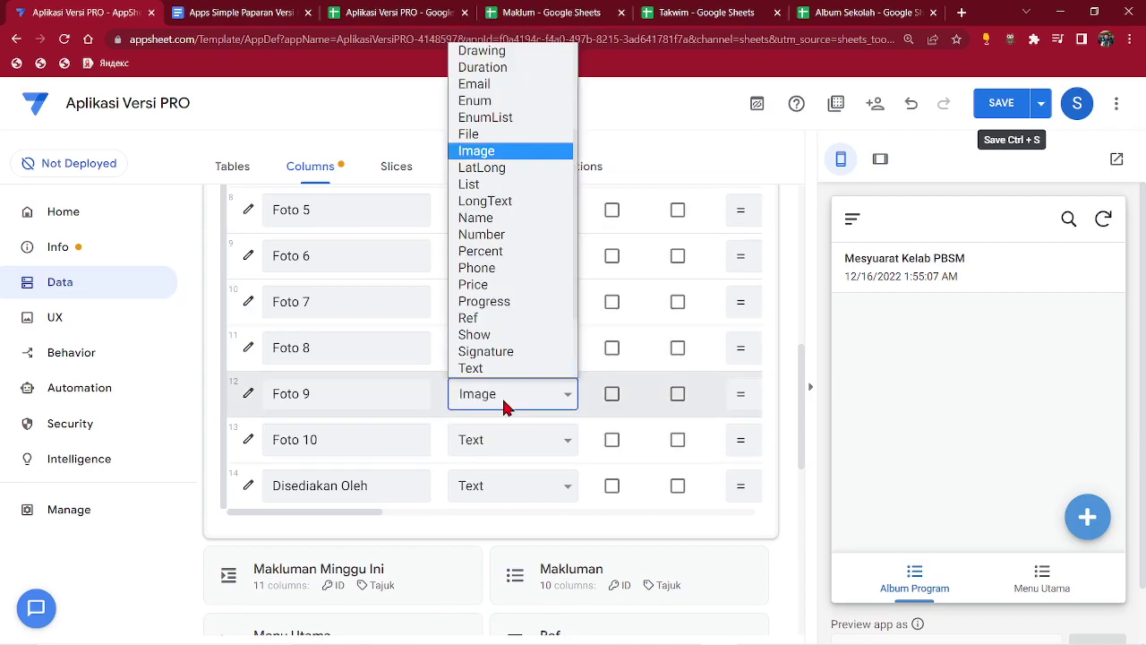
pyautogui.click(488, 151)
pyautogui.click(505, 447)
pyautogui.press('i')
pyautogui.click(479, 196)
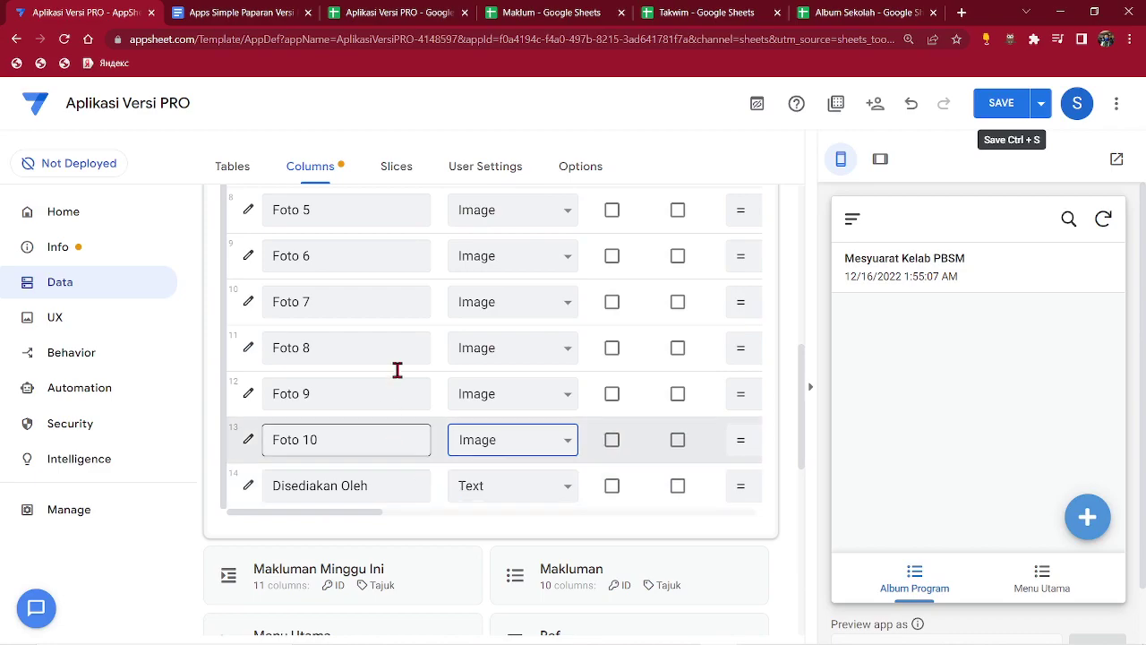
# Save the app and collapse the Gambar table's column list.
pyautogui.click(1009, 104)
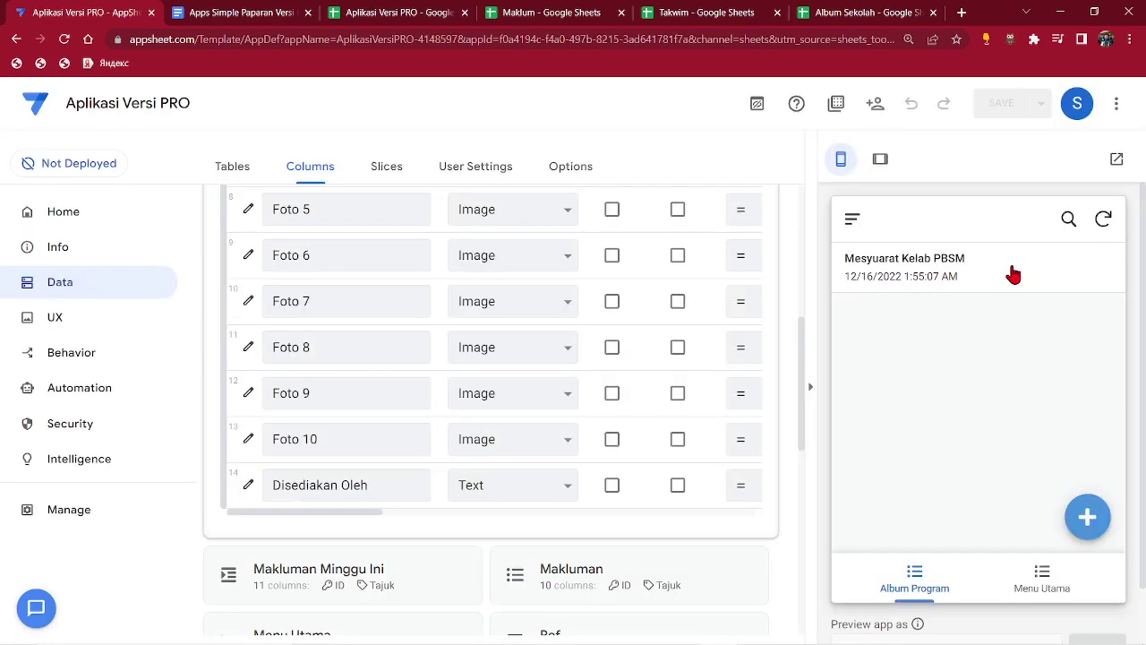
pyautogui.scroll(7, 437, 351)
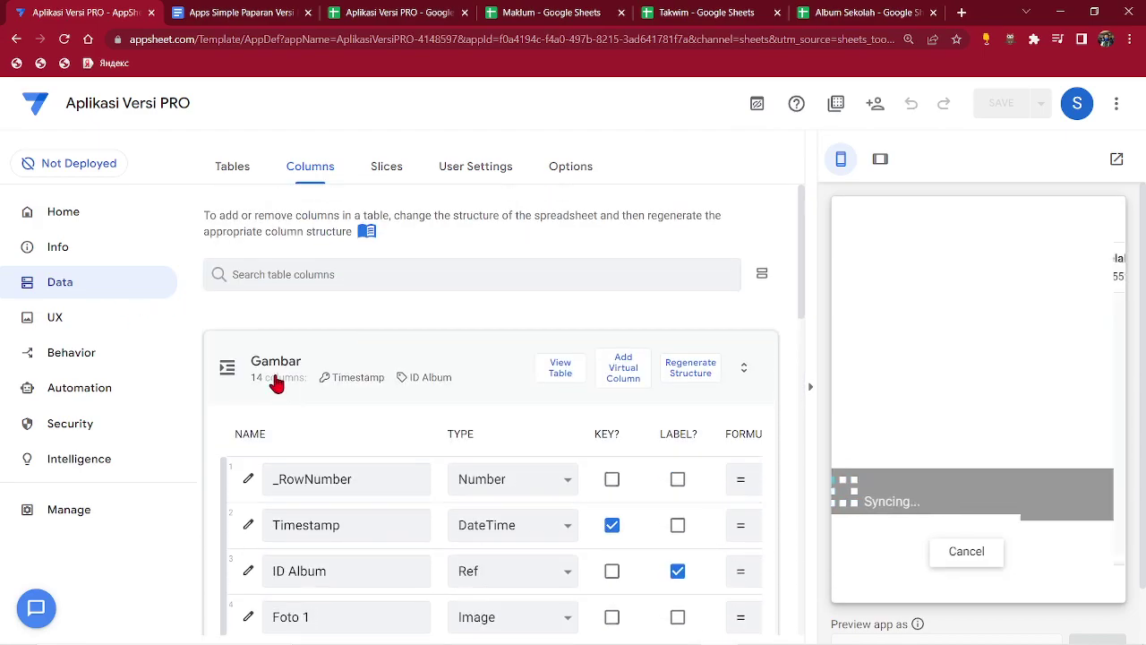
pyautogui.click(274, 361)
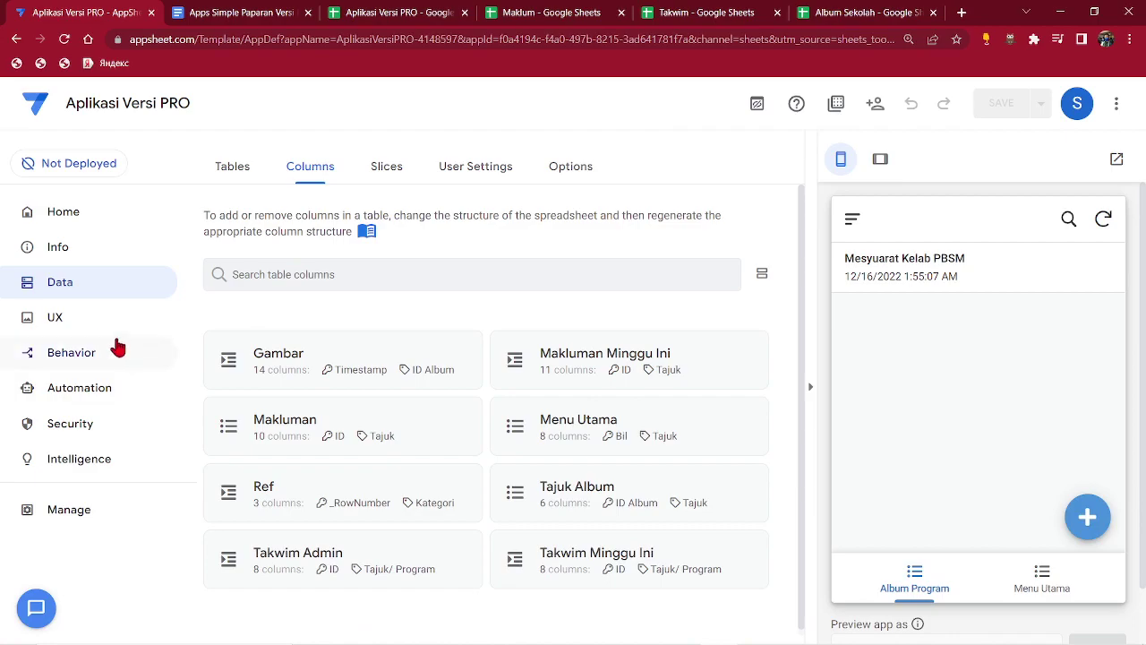
# Create a new view in the UX section and name it Masukkan Gambar.
pyautogui.click(57, 320)
pyautogui.scroll(-1, 385, 430)
pyautogui.click(273, 506)
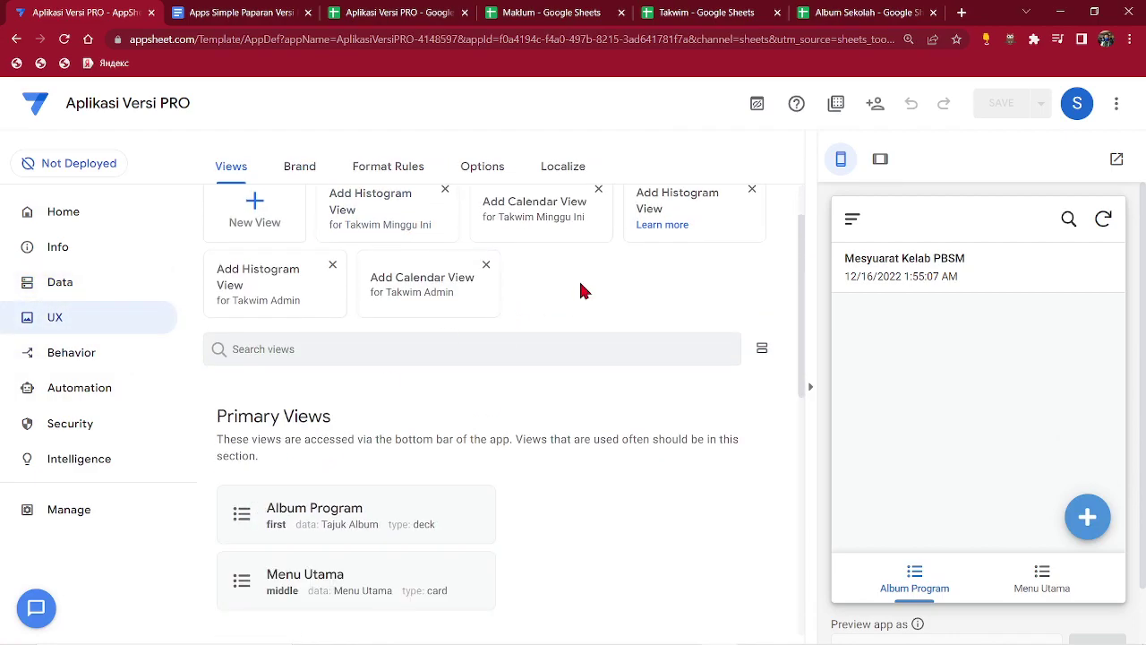
pyautogui.scroll(-4, 578, 376)
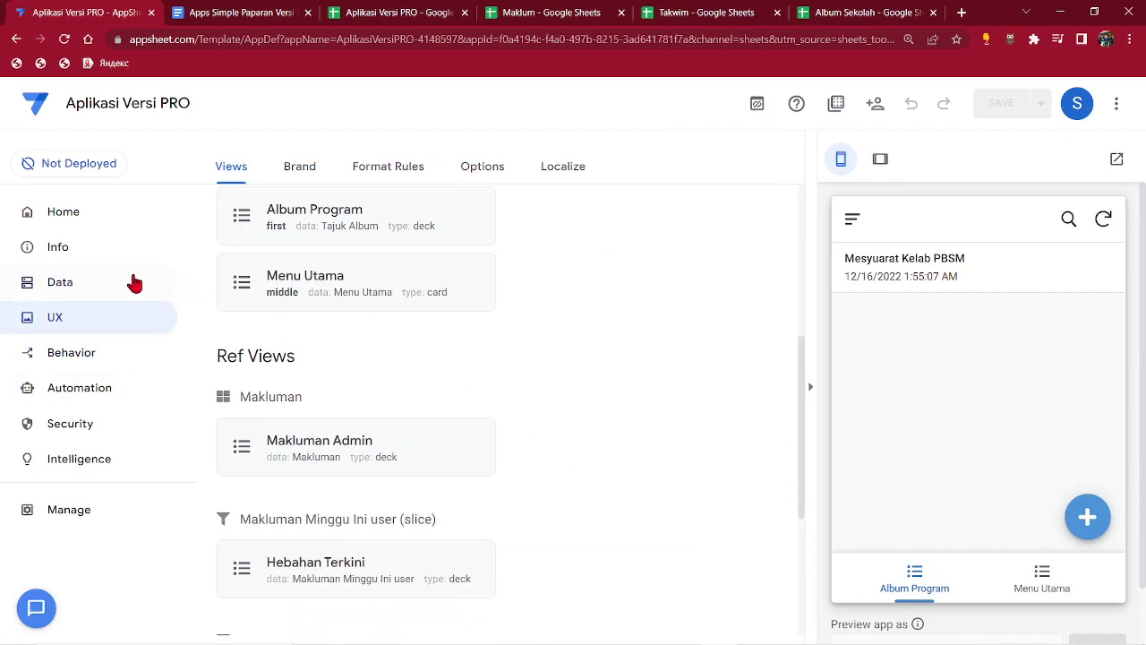
pyautogui.scroll(5, 414, 325)
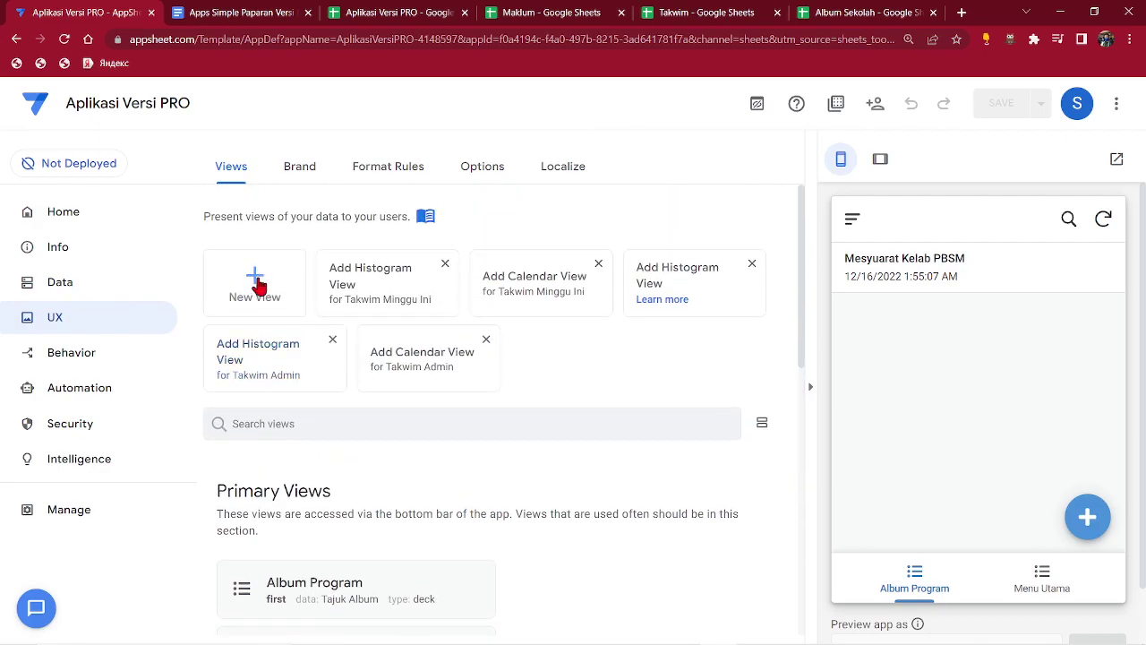
pyautogui.click(256, 284)
pyautogui.moveTo(537, 289); pyautogui.dragTo(387, 285)
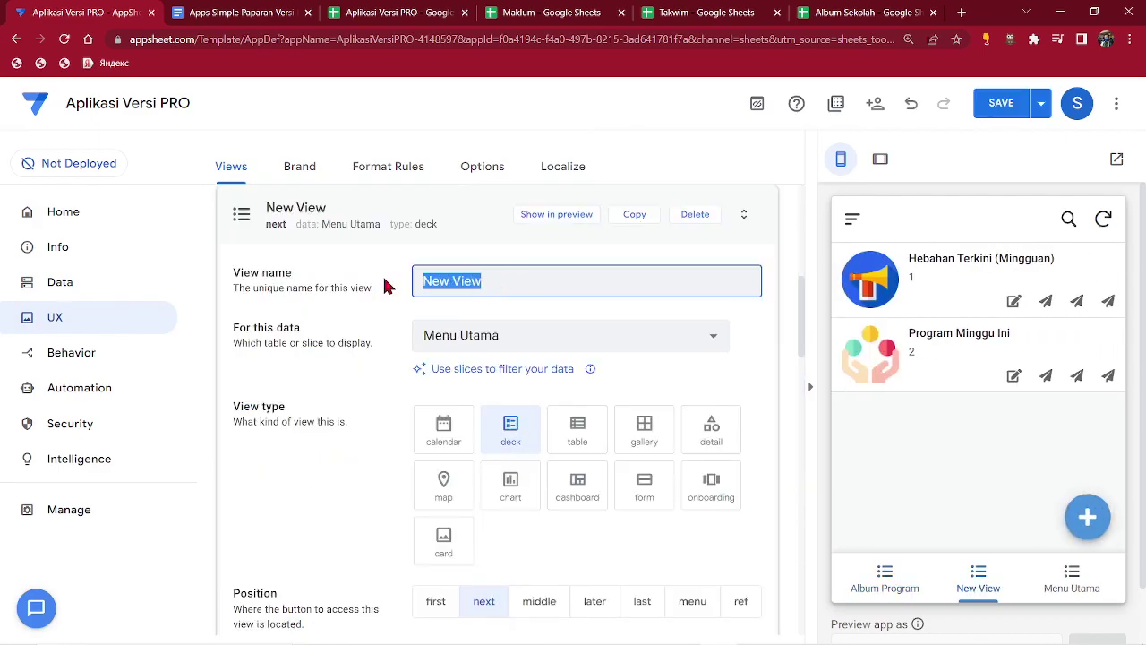
pyautogui.write('Gambar')
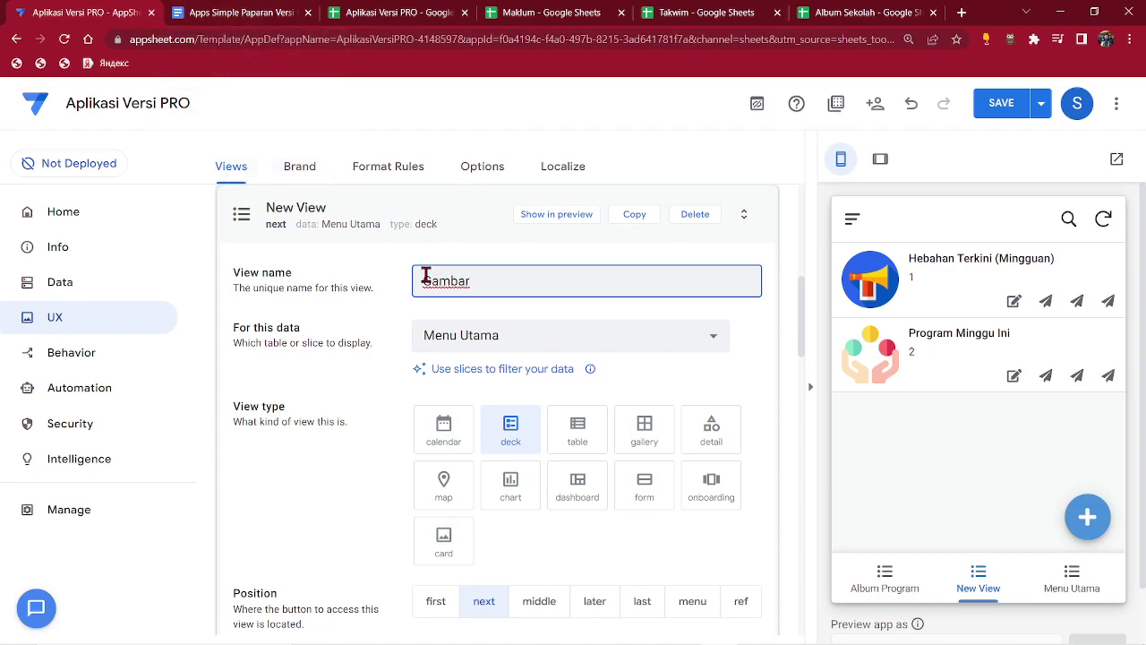
pyautogui.write('Insert')
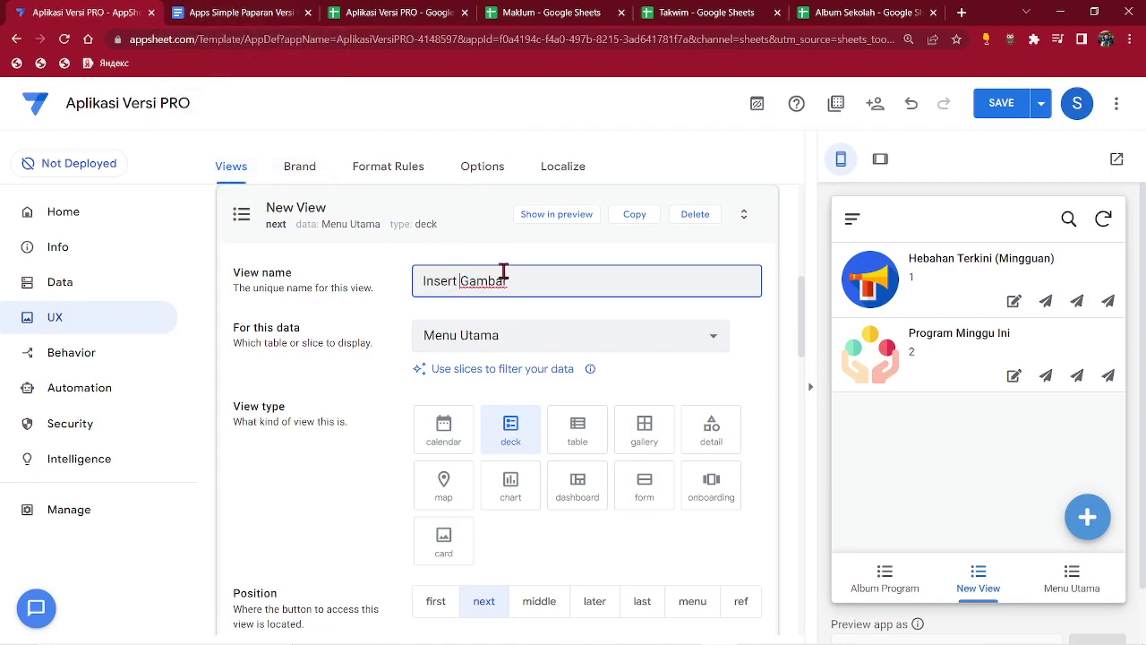
pyautogui.moveTo(459, 281); pyautogui.dragTo(373, 276)
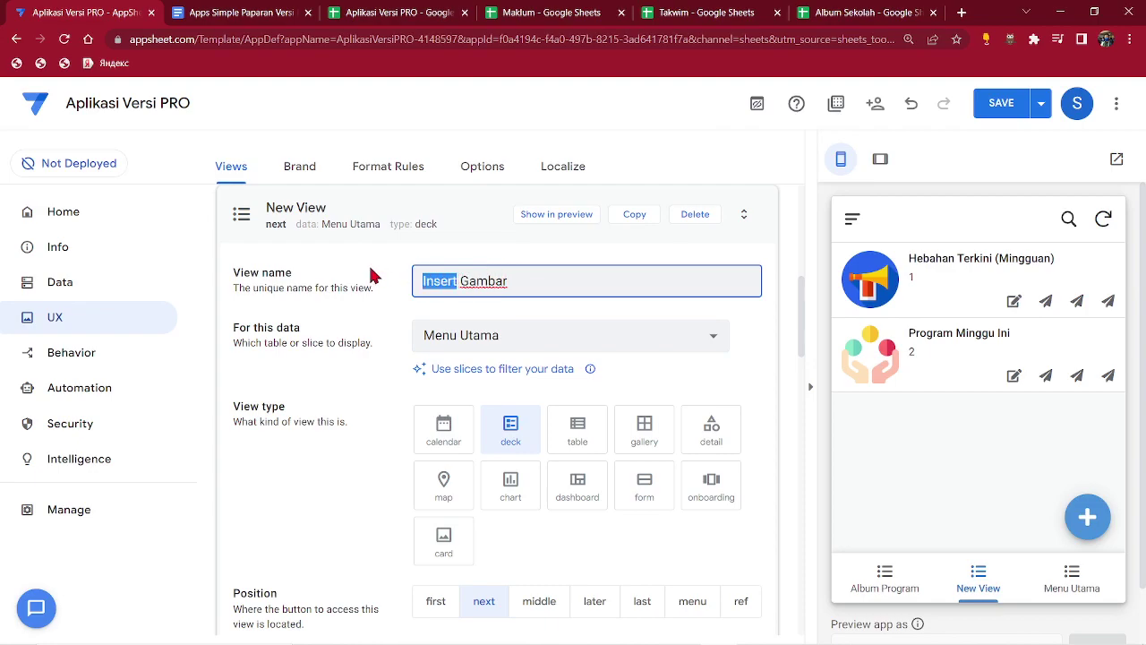
pyautogui.write('Masukkan')
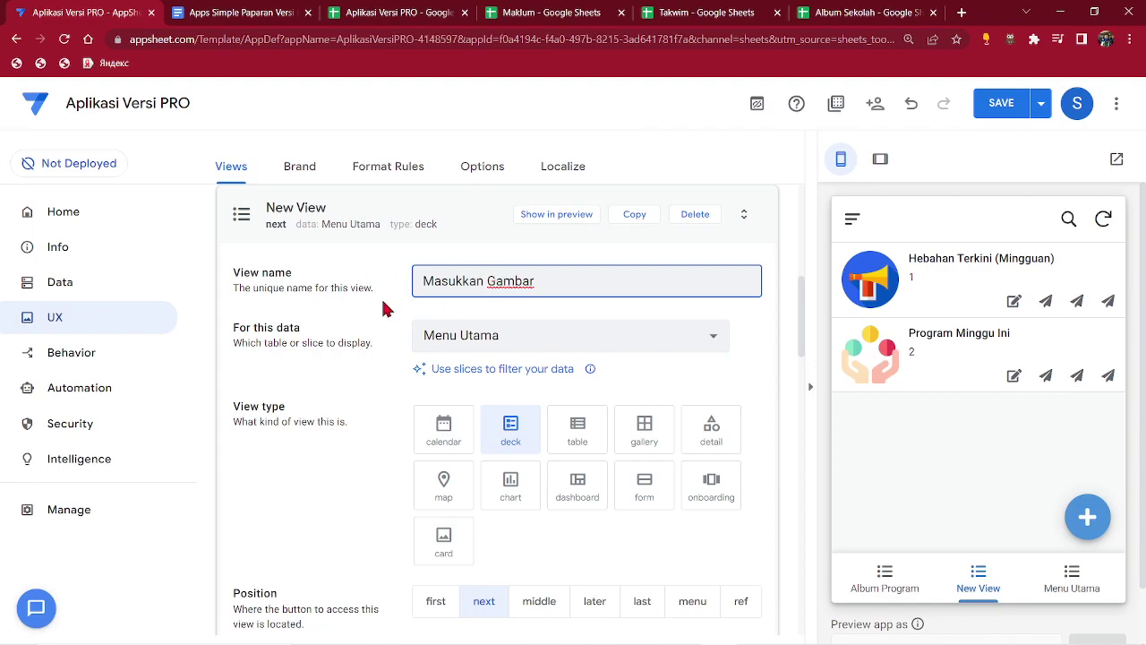
# Set the Masukkan Gambar view's data source to the Gambar table and save the app.
pyautogui.click(493, 348)
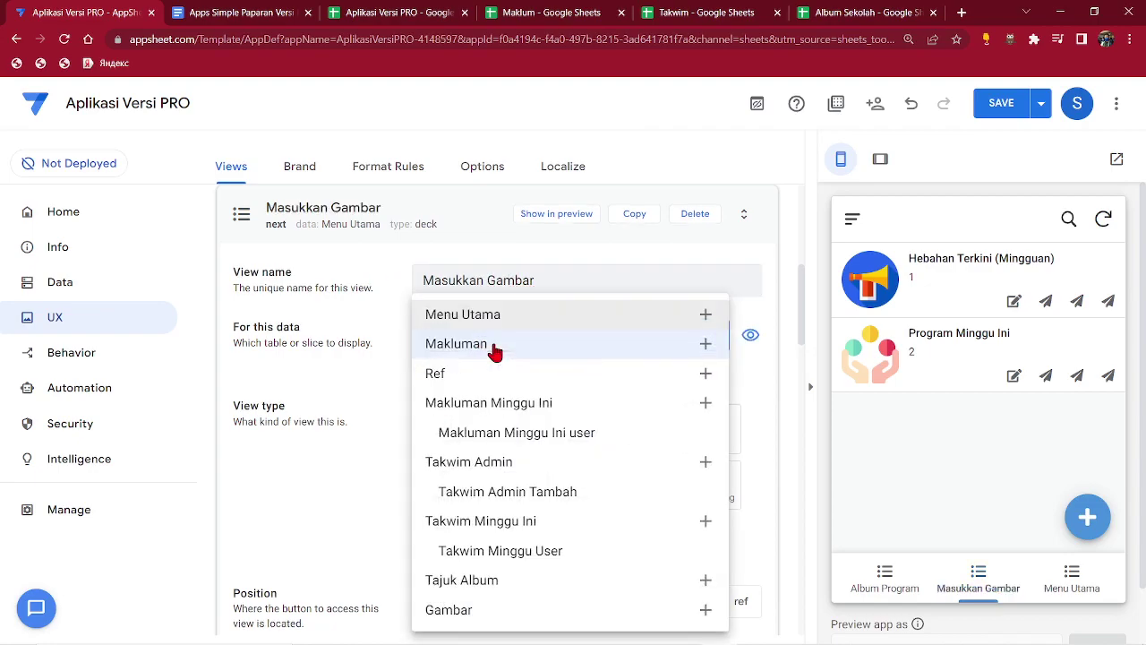
pyautogui.click(463, 613)
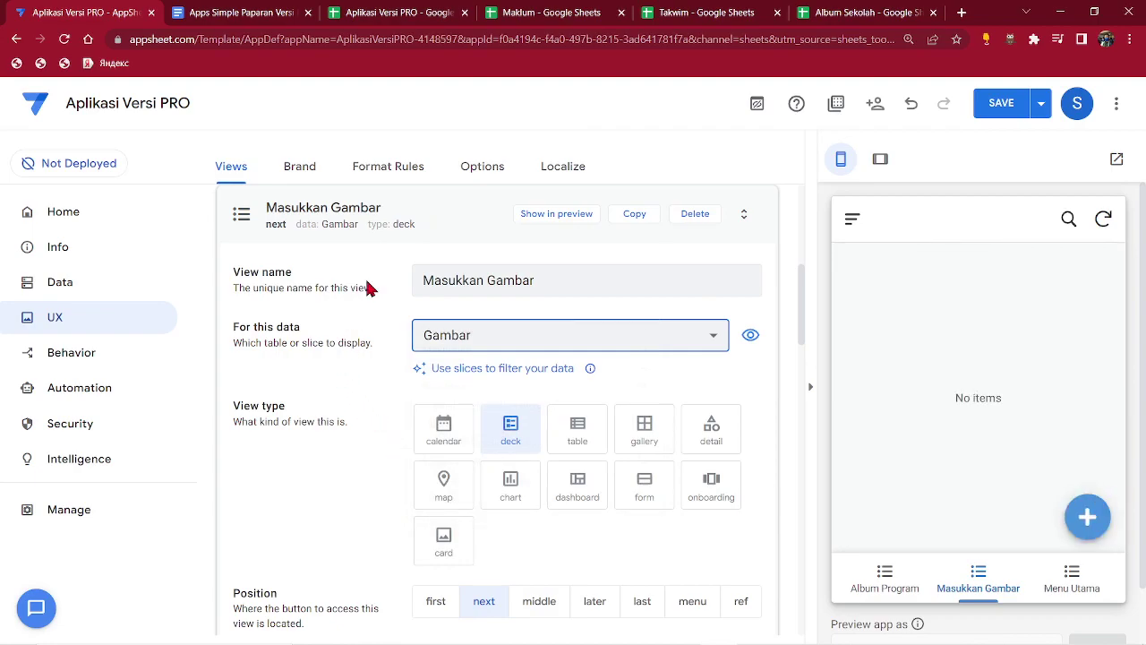
pyautogui.scroll(-3, 766, 403)
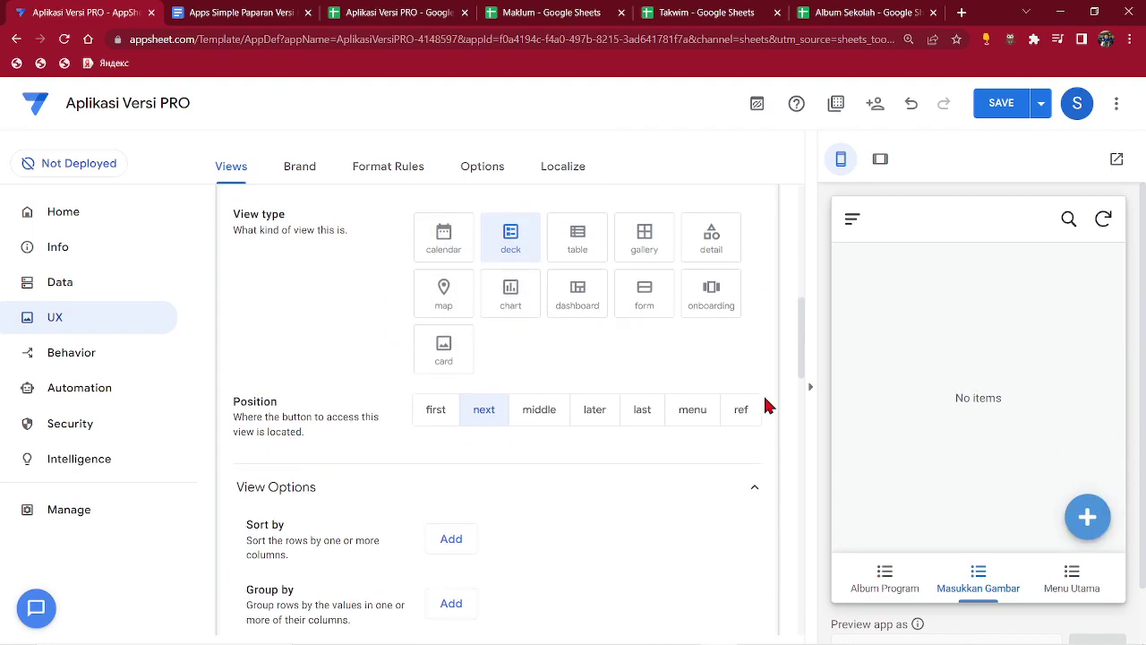
pyautogui.scroll(-2, 734, 412)
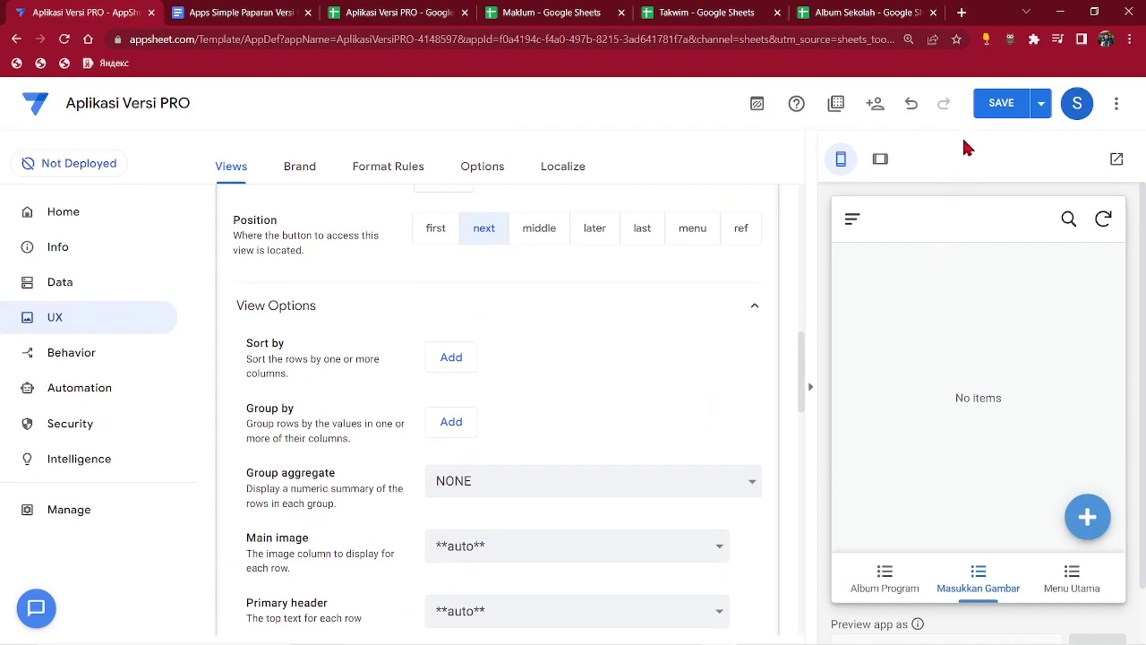
pyautogui.click(983, 108)
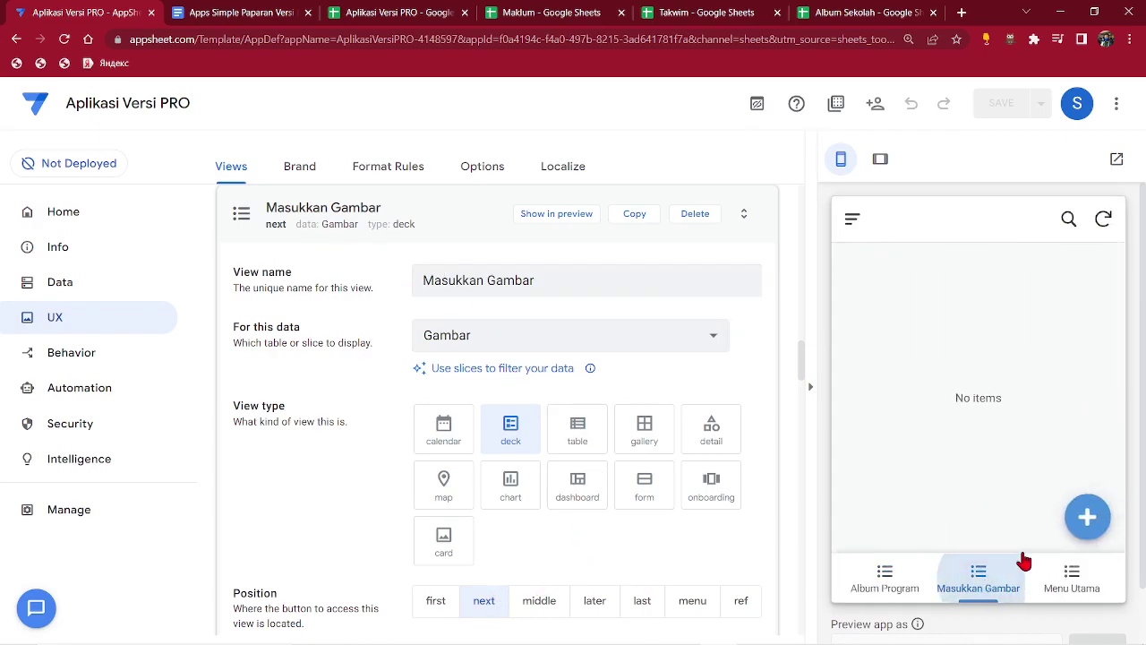
# Preview a new Masukkan Gambar entry, check the ID Album choices and photo fields, and cancel the entry.
pyautogui.click(1087, 515)
pyautogui.click(1034, 384)
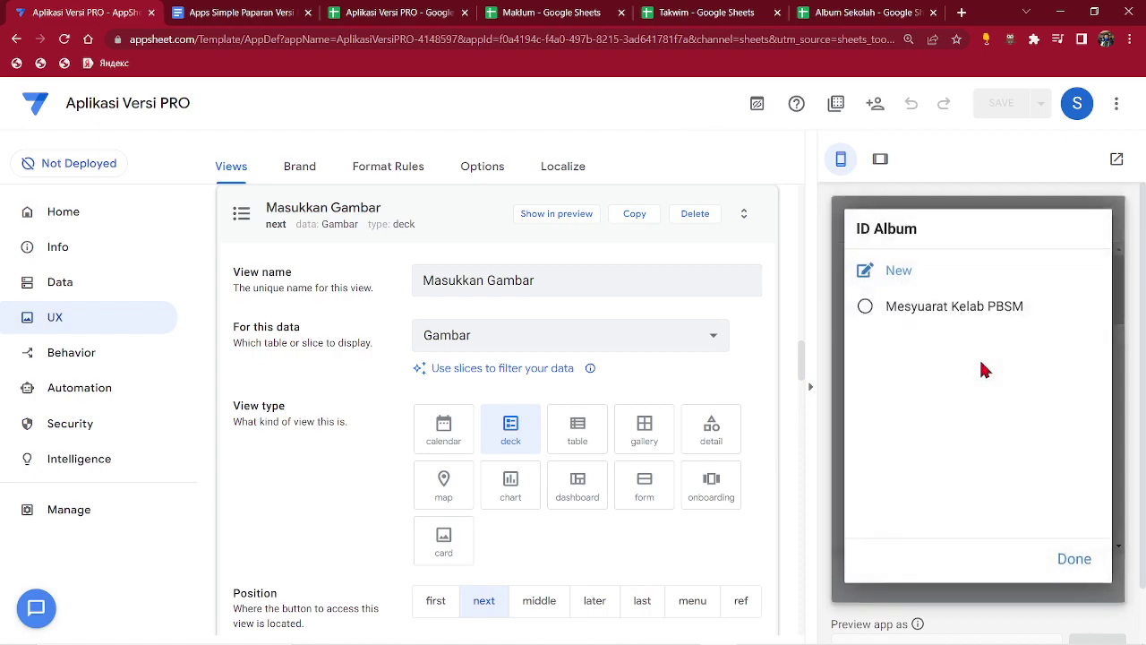
pyautogui.click(1079, 561)
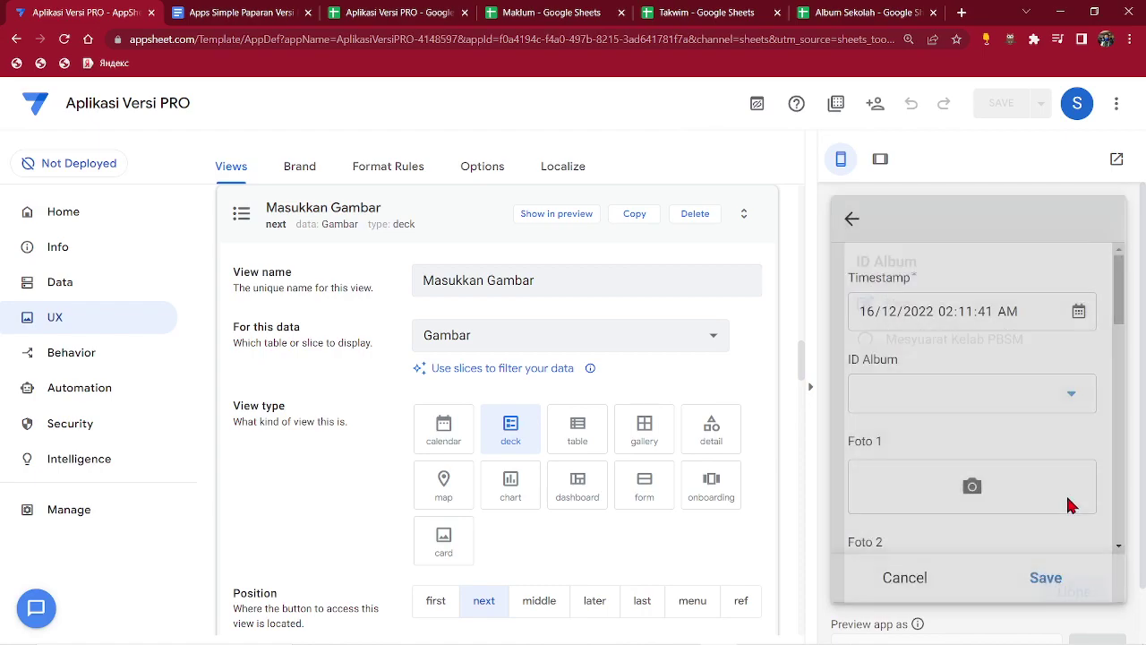
pyautogui.scroll(-10, 967, 494)
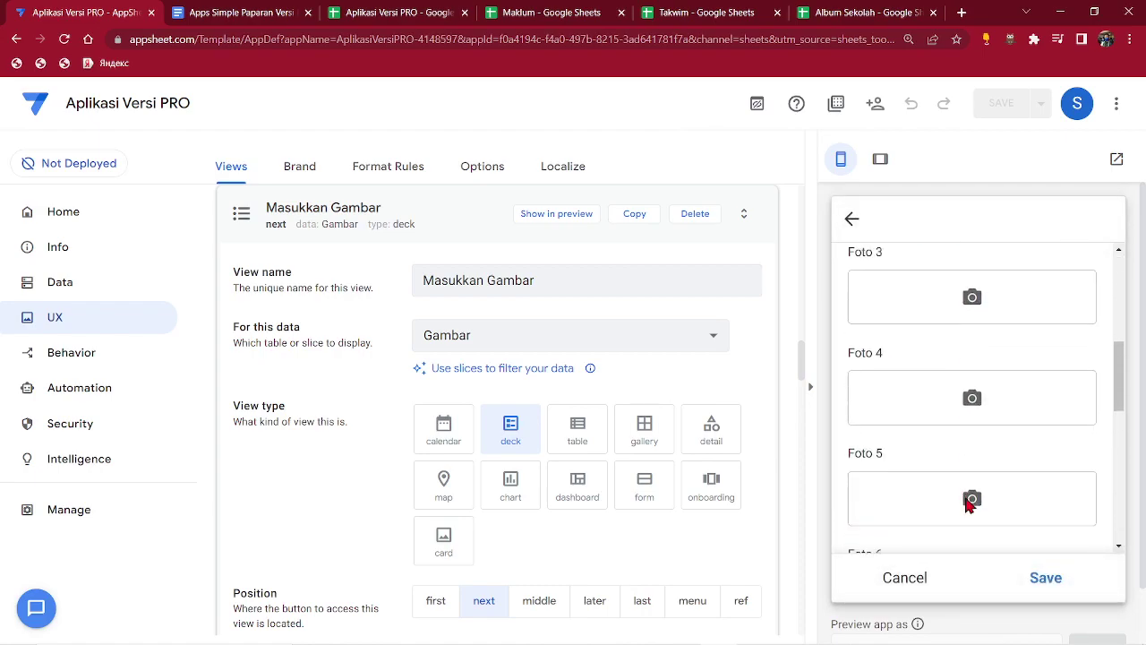
pyautogui.click(912, 580)
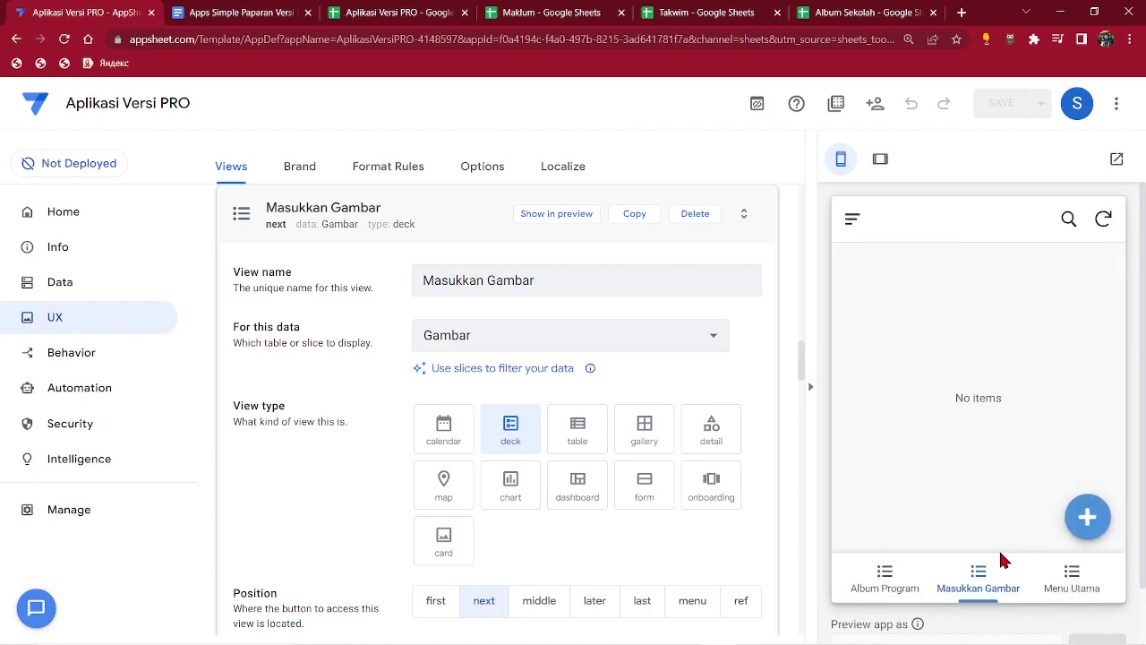
# Collapse the open view settings and look through the app's primary and ref views.
pyautogui.click(298, 226)
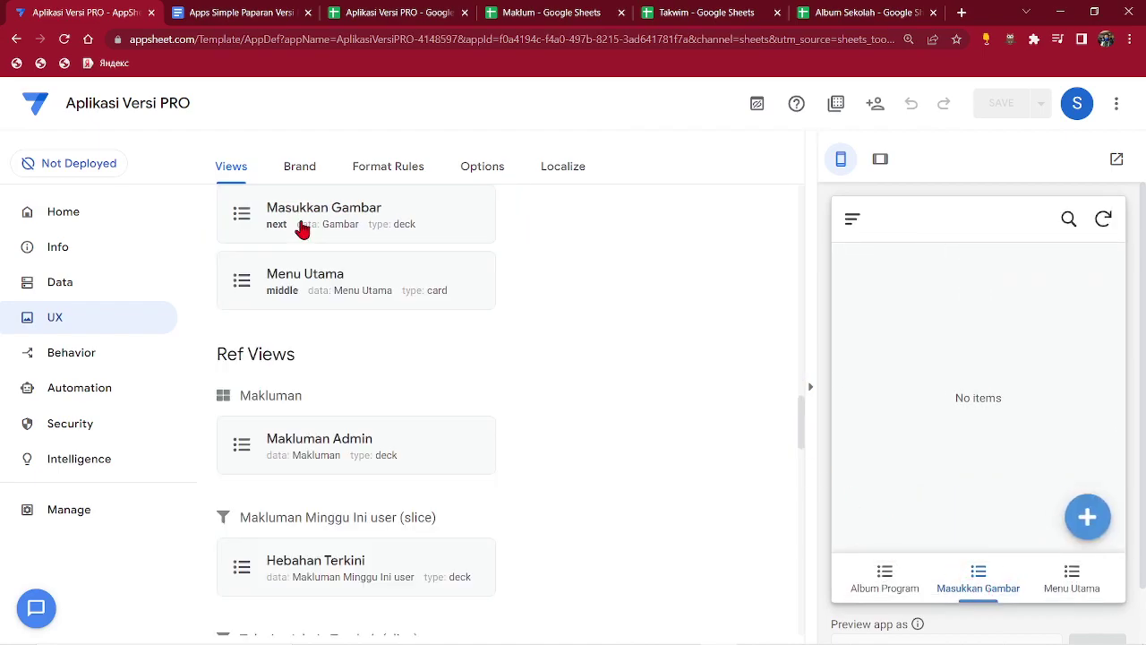
pyautogui.scroll(5, 238, 354)
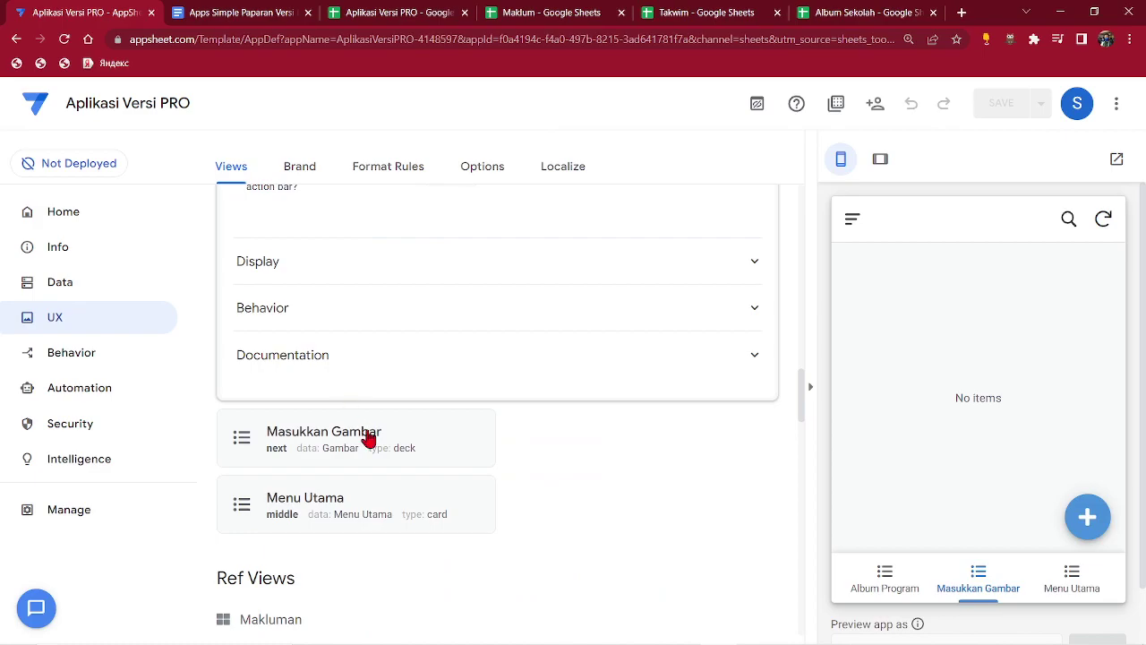
pyautogui.scroll(10, 237, 353)
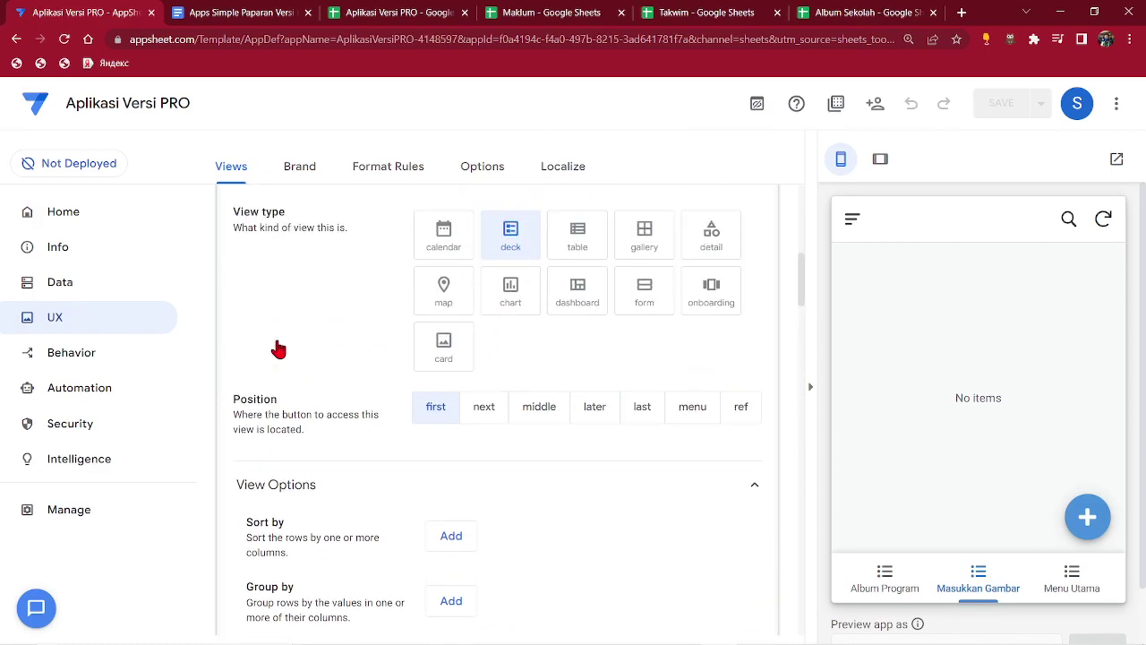
pyautogui.click(289, 398)
pyautogui.scroll(-5, 421, 412)
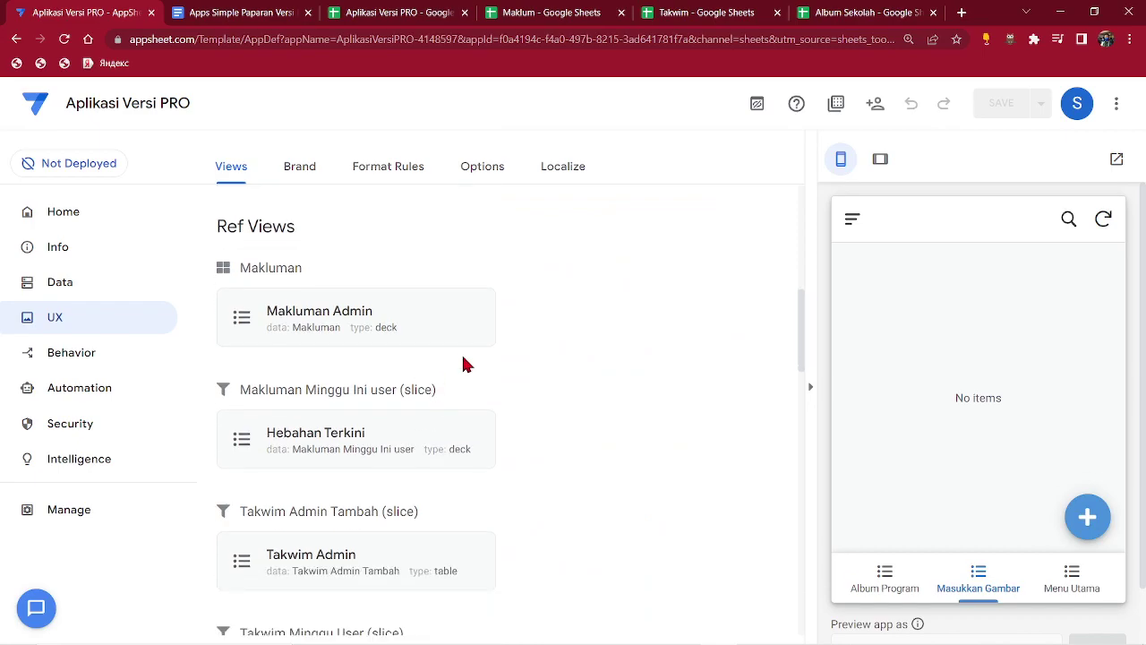
pyautogui.scroll(-2, 461, 355)
pyautogui.scroll(-2, 452, 358)
pyautogui.click(340, 388)
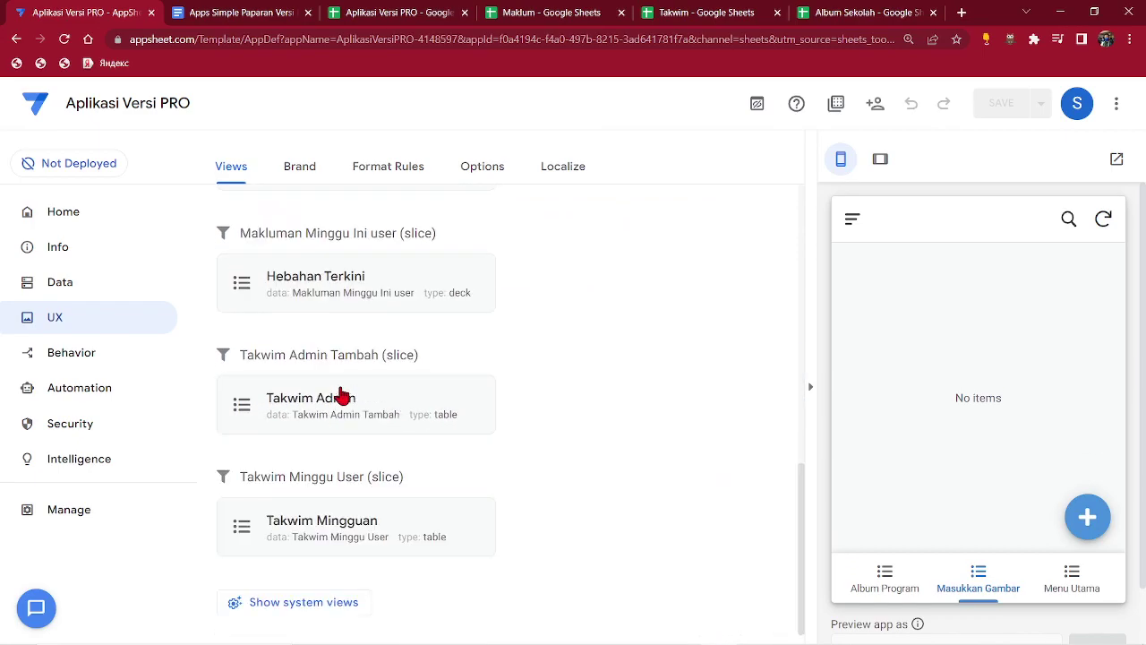
pyautogui.scroll(3, 381, 465)
pyautogui.scroll(3, 377, 459)
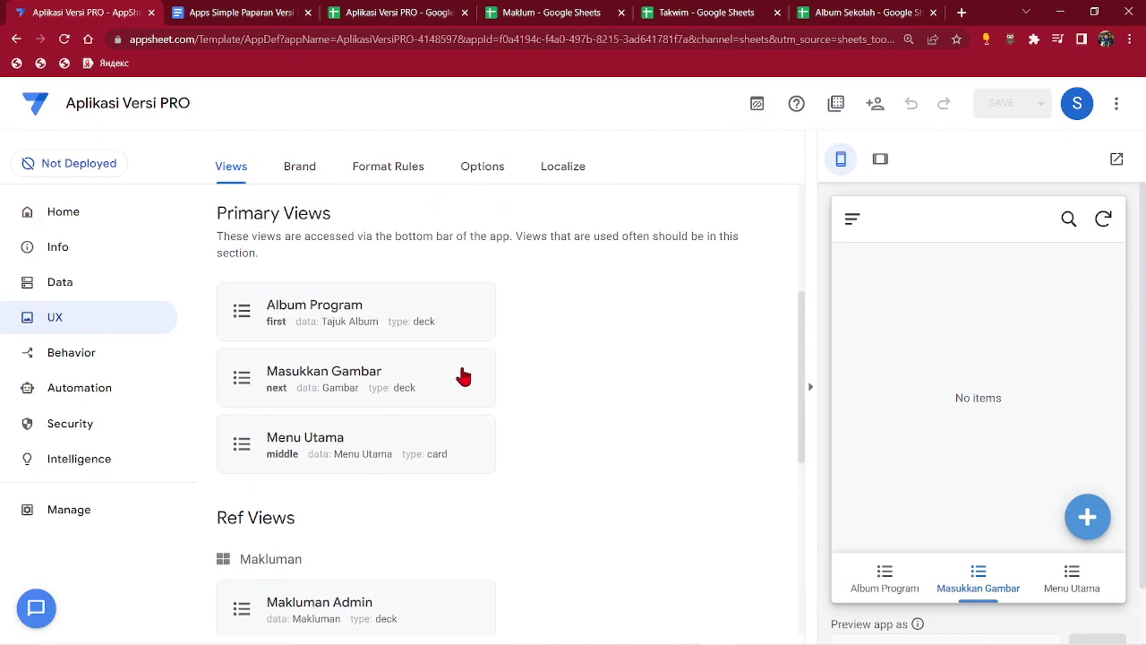
pyautogui.scroll(-3, 424, 421)
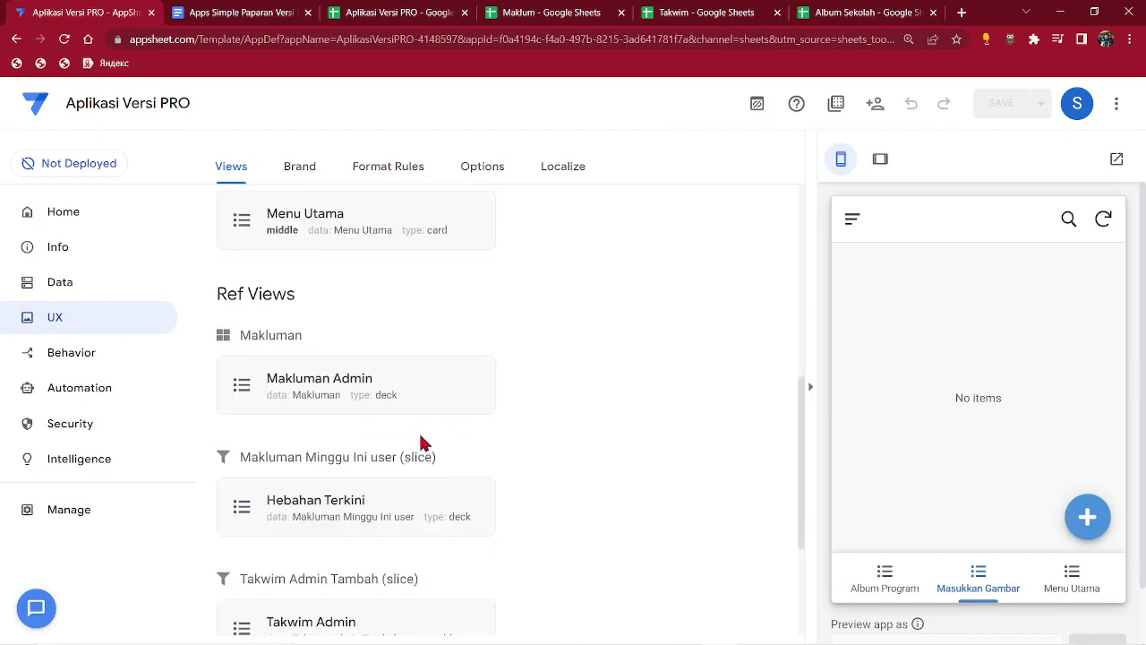
pyautogui.scroll(-2, 425, 443)
pyautogui.scroll(-1, 421, 443)
pyautogui.scroll(6, 422, 448)
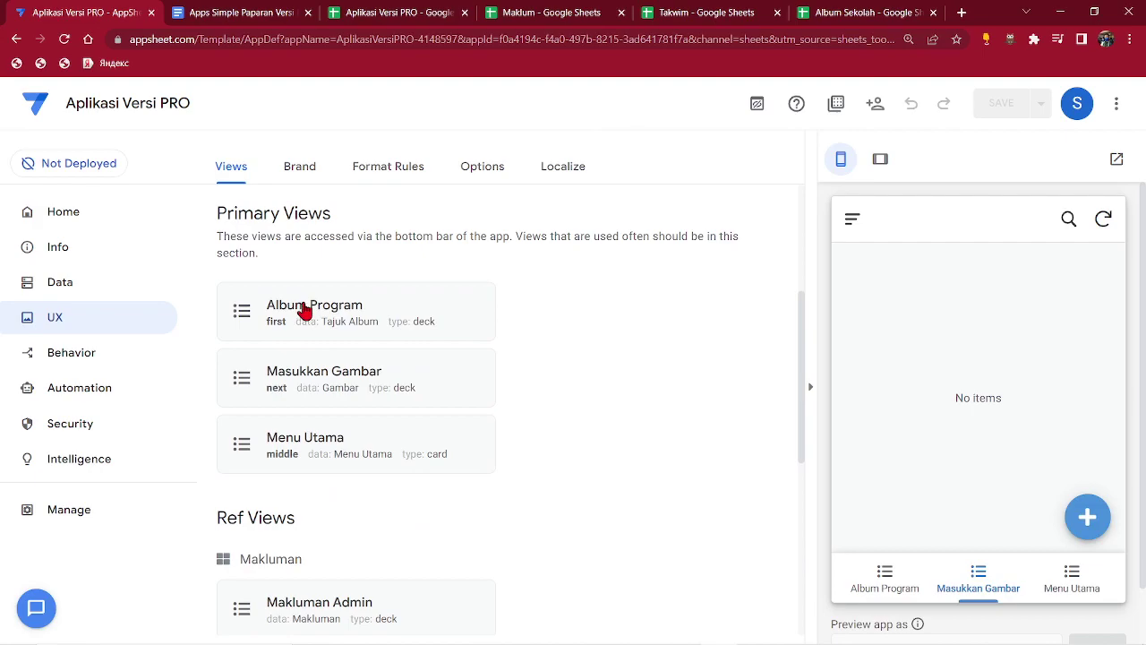
# Change the Masukkan Gambar view's type to form and save the app.
pyautogui.click(322, 374)
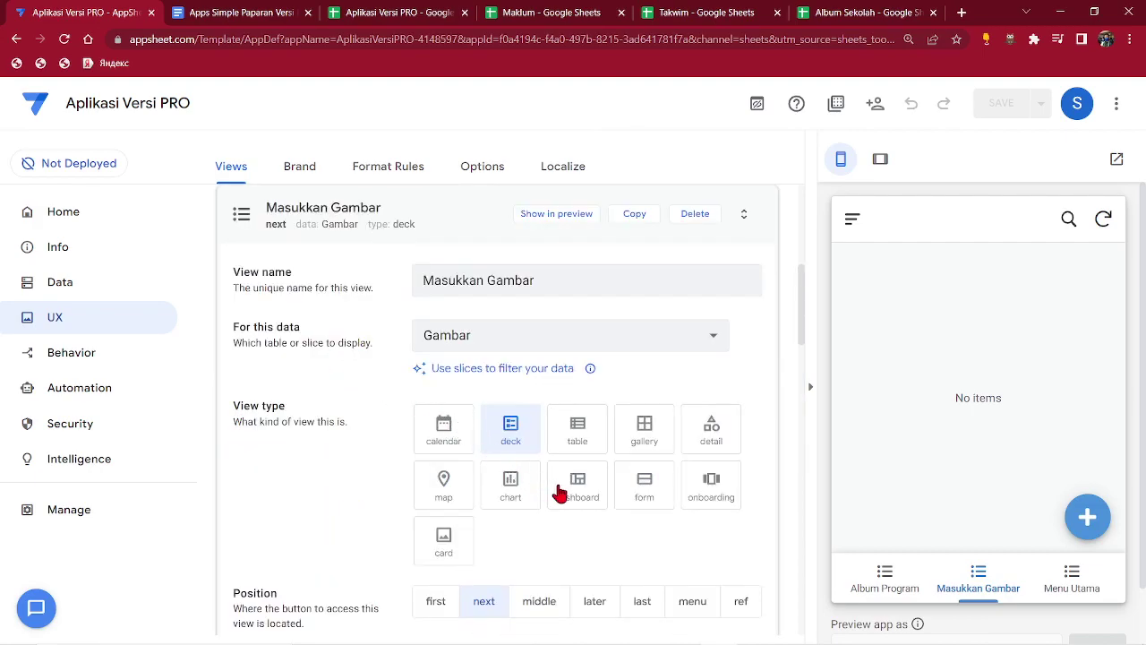
pyautogui.click(641, 486)
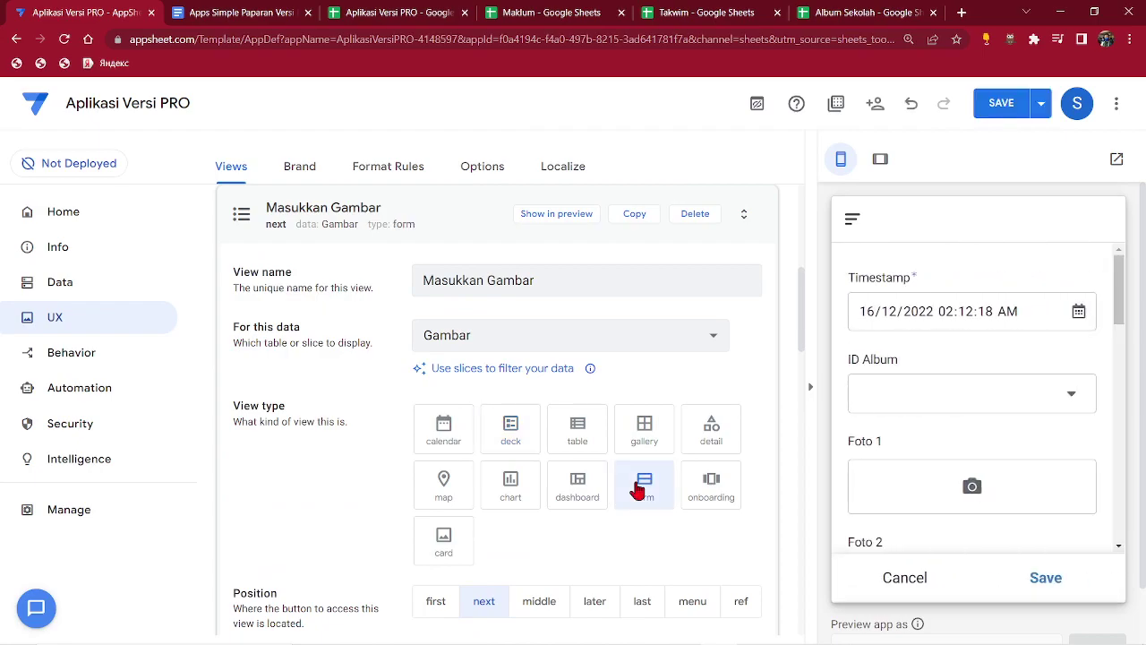
pyautogui.click(999, 117)
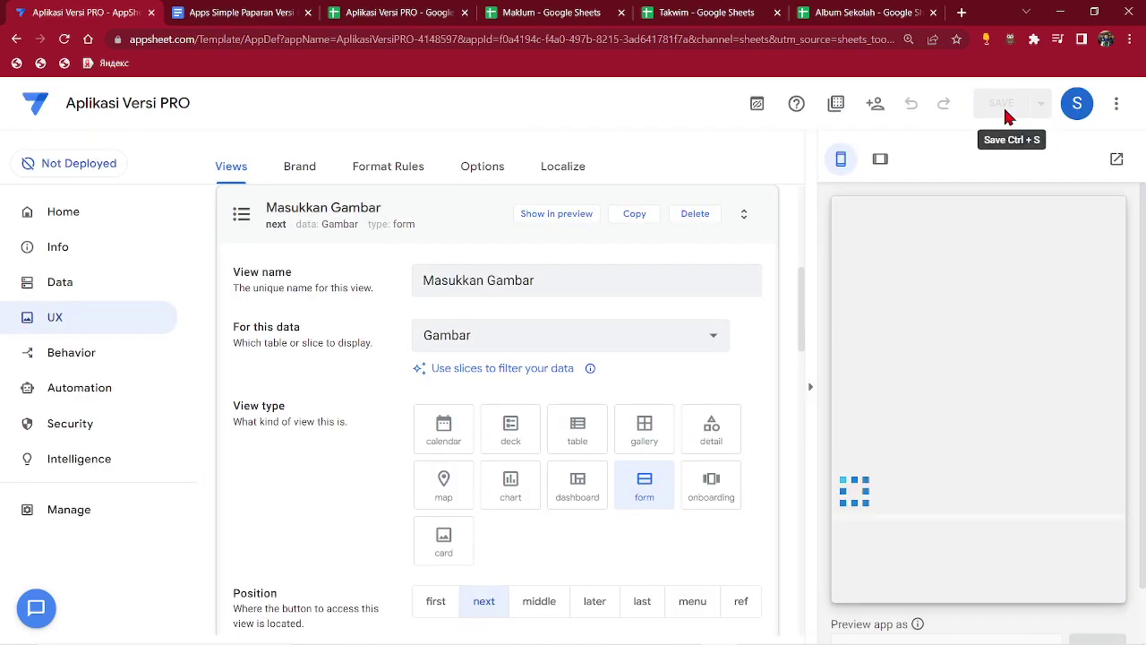
pyautogui.click(333, 202)
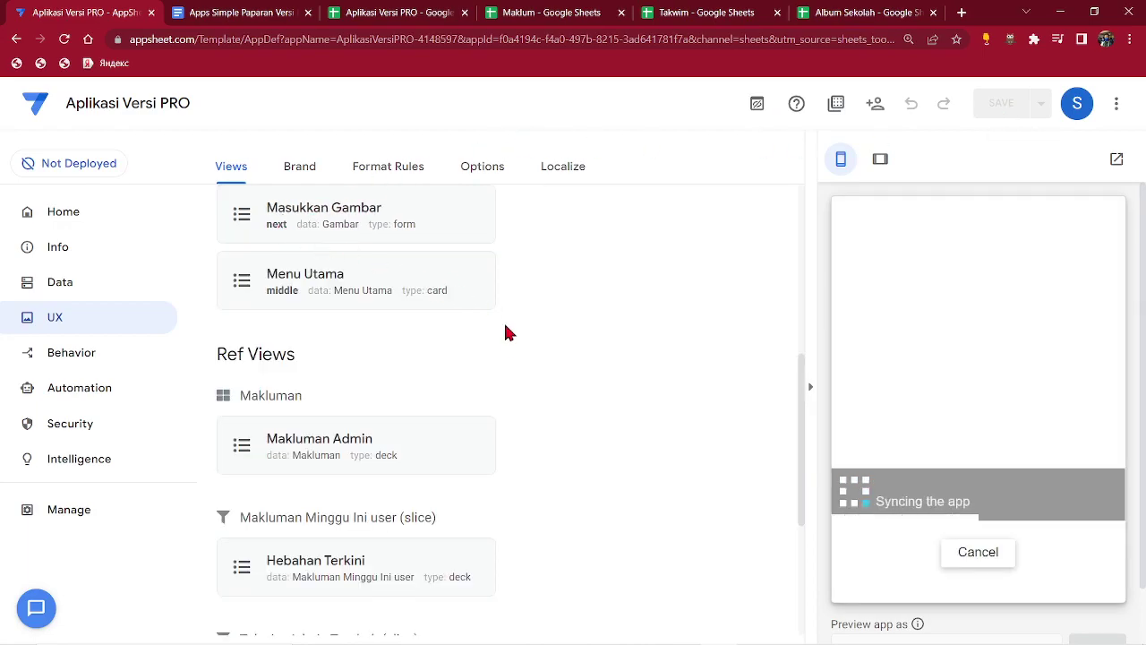
# Show the system views and open the settings of the Gambar_Form view.
pyautogui.scroll(-2, 506, 358)
pyautogui.scroll(-2, 507, 372)
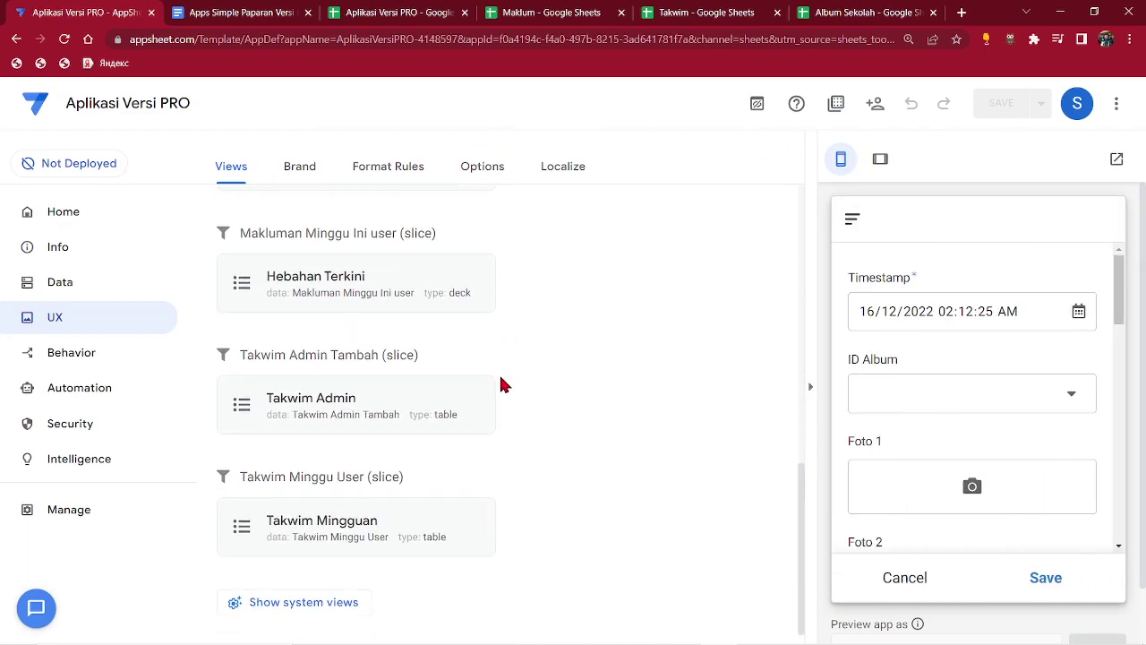
pyautogui.click(295, 602)
pyautogui.scroll(3, 353, 381)
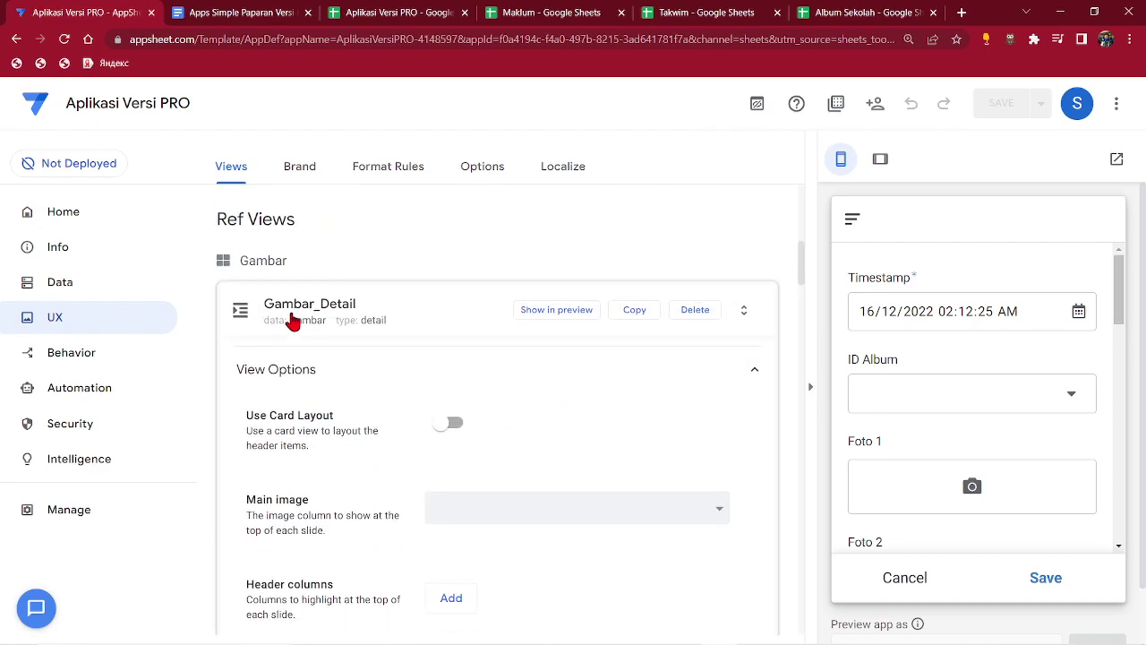
pyautogui.click(292, 321)
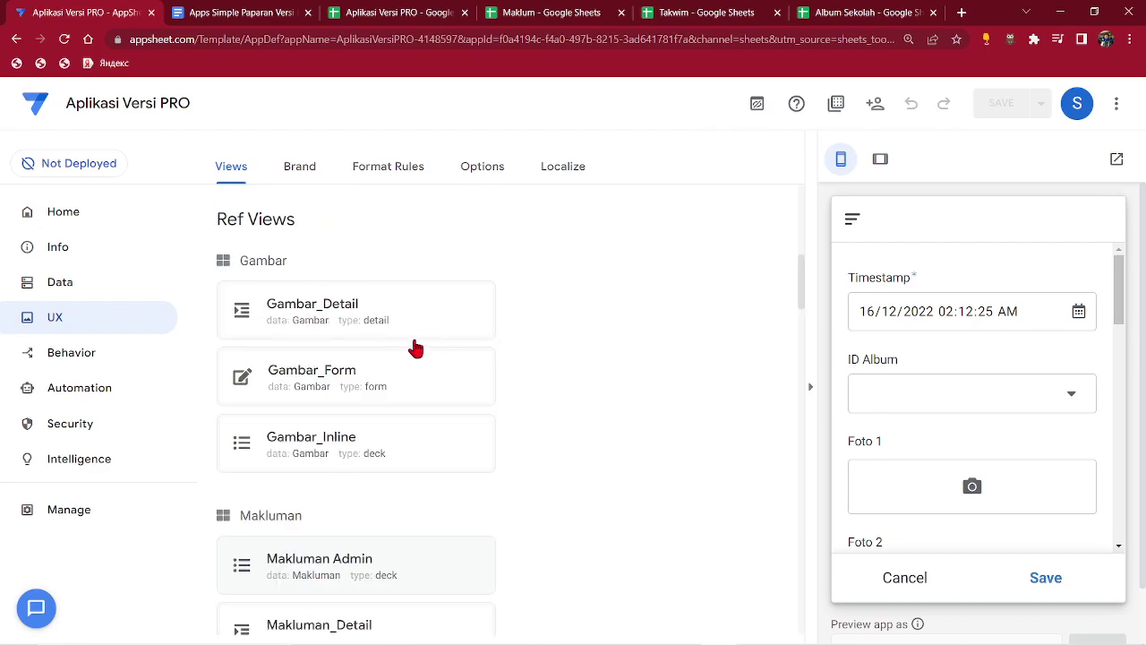
pyautogui.click(288, 380)
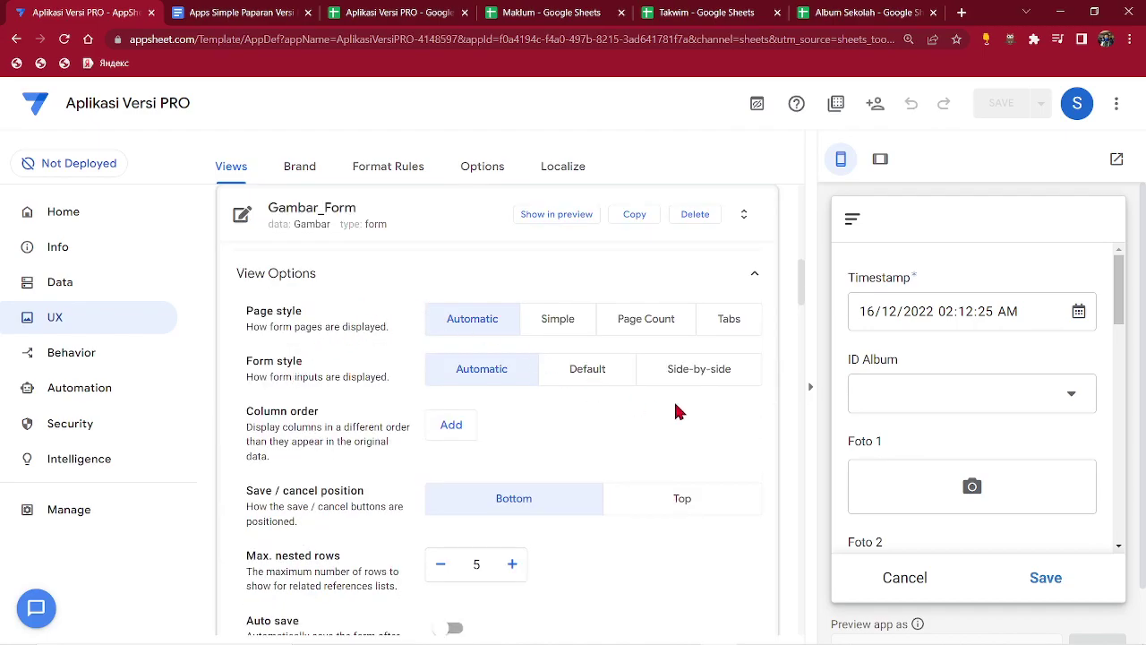
# Leave the photo entry form in the app preview and open the Album Program view.
pyautogui.click(895, 575)
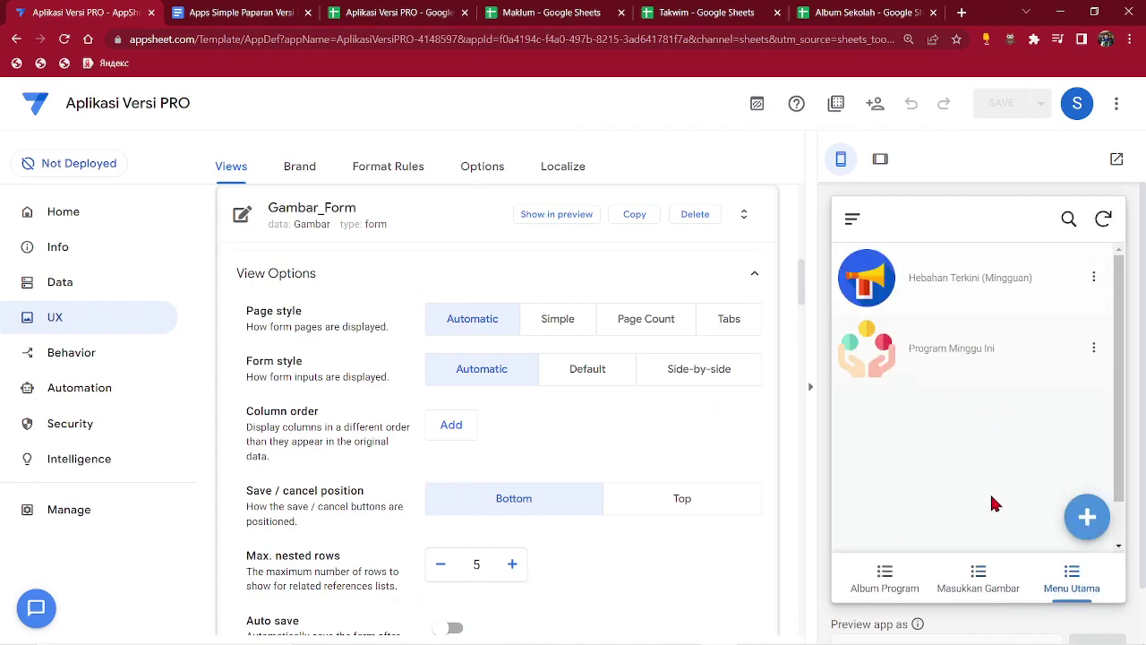
pyautogui.click(881, 584)
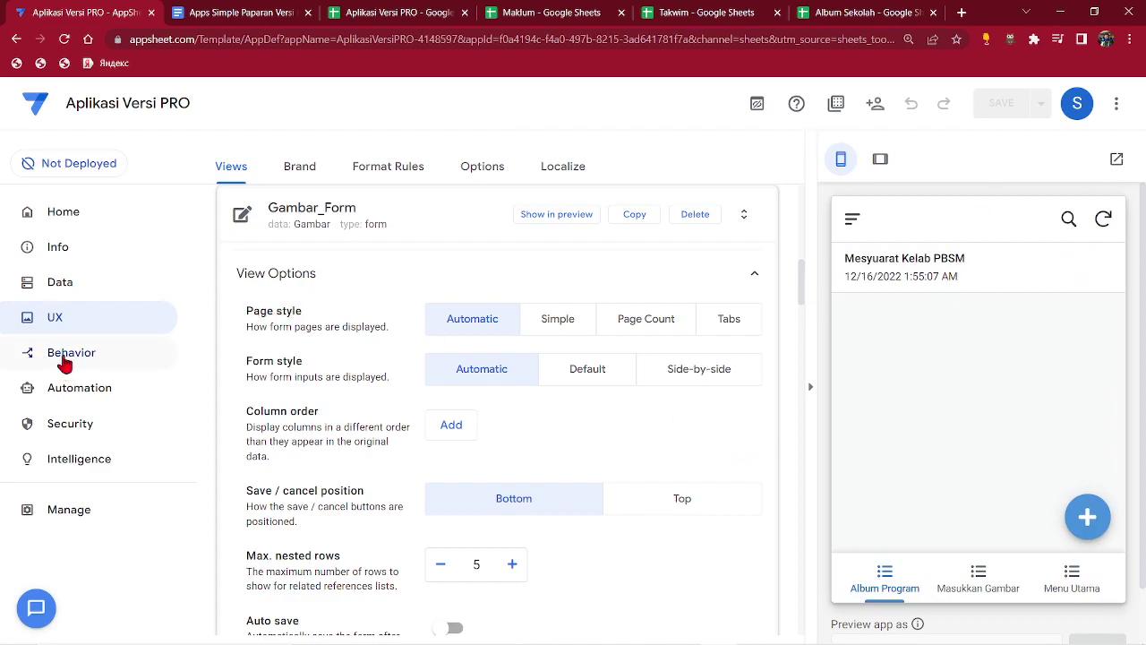
# Create an action named Tambah Gambar for the Gambar table that goes to another view within this app.
pyautogui.click(61, 361)
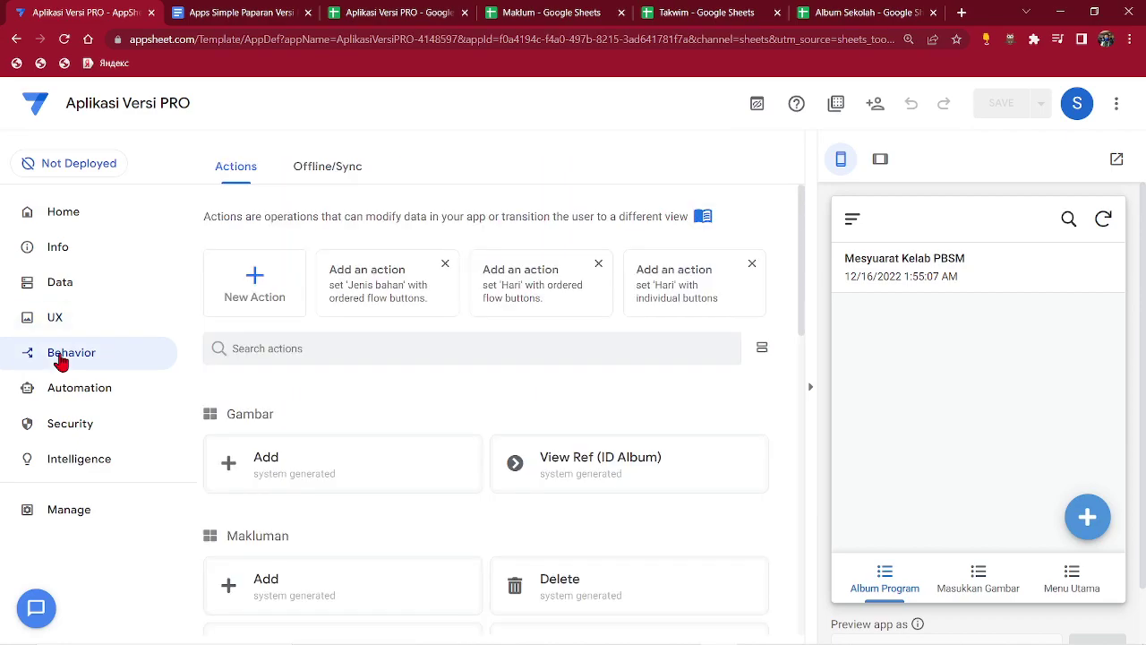
pyautogui.click(265, 294)
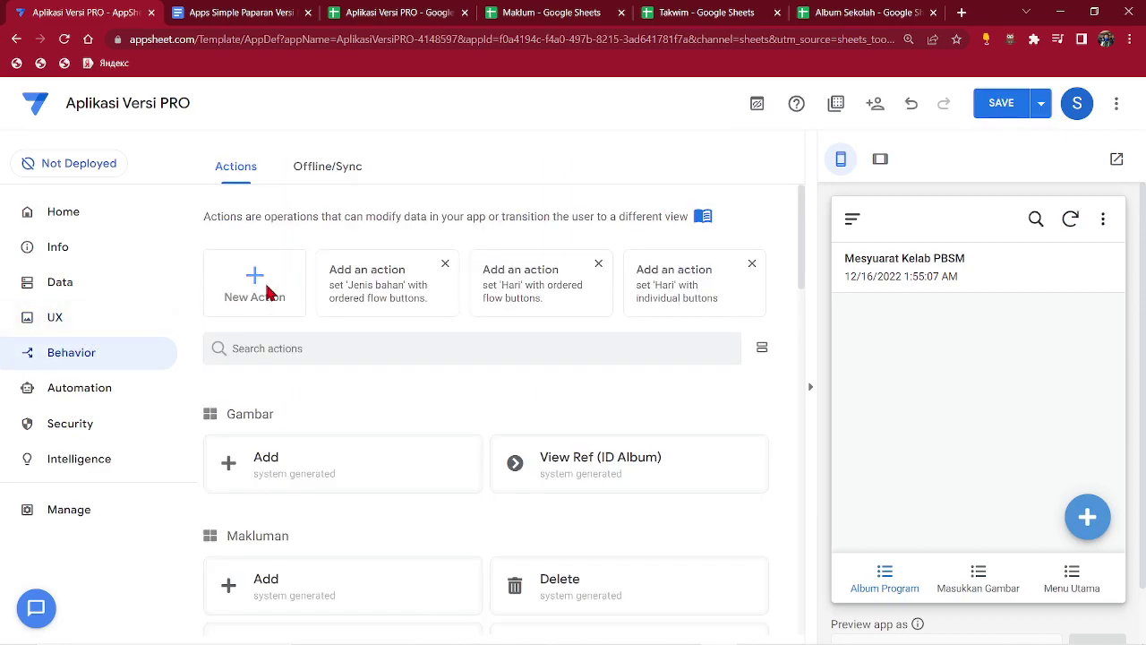
pyautogui.moveTo(506, 280); pyautogui.dragTo(385, 296)
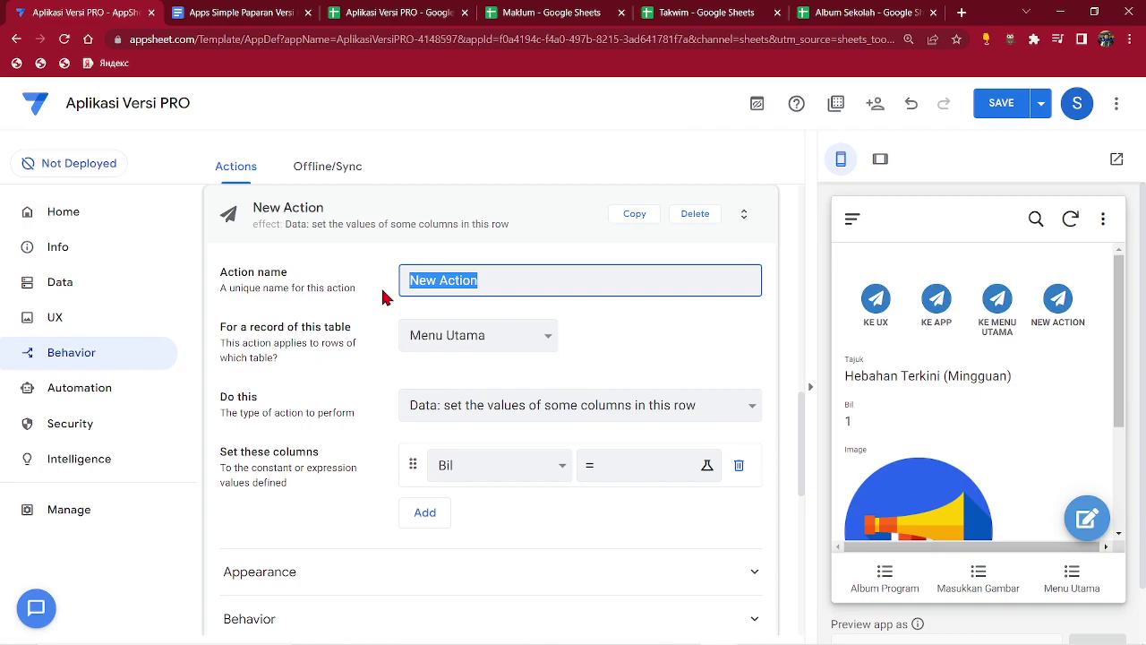
pyautogui.write('R')
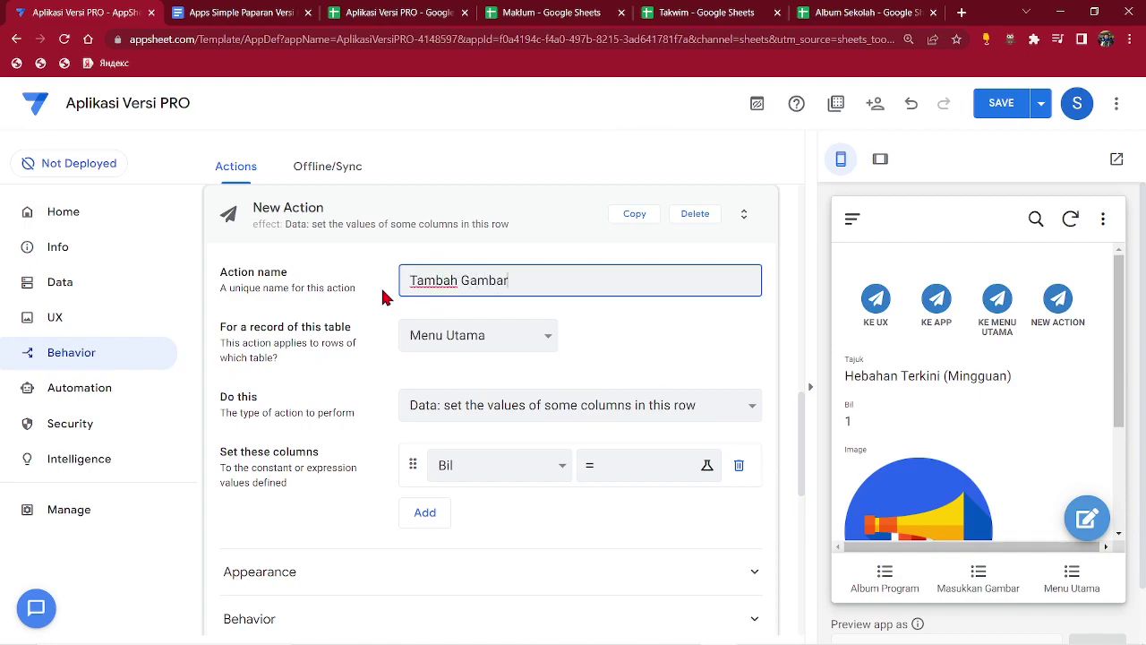
pyautogui.click(541, 338)
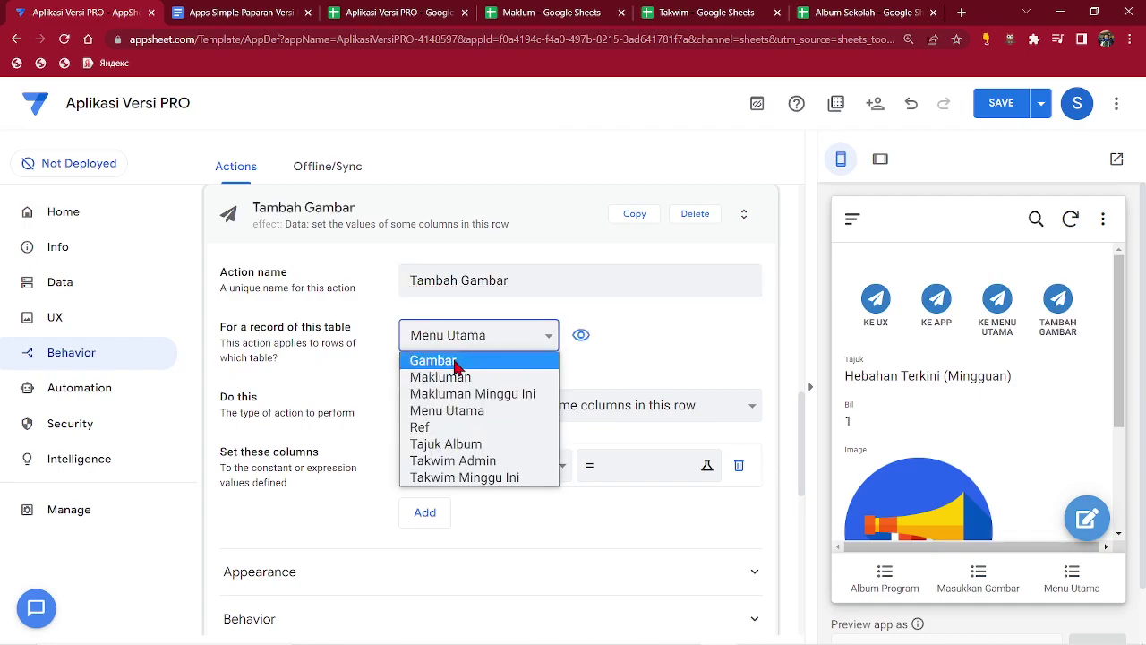
pyautogui.click(456, 362)
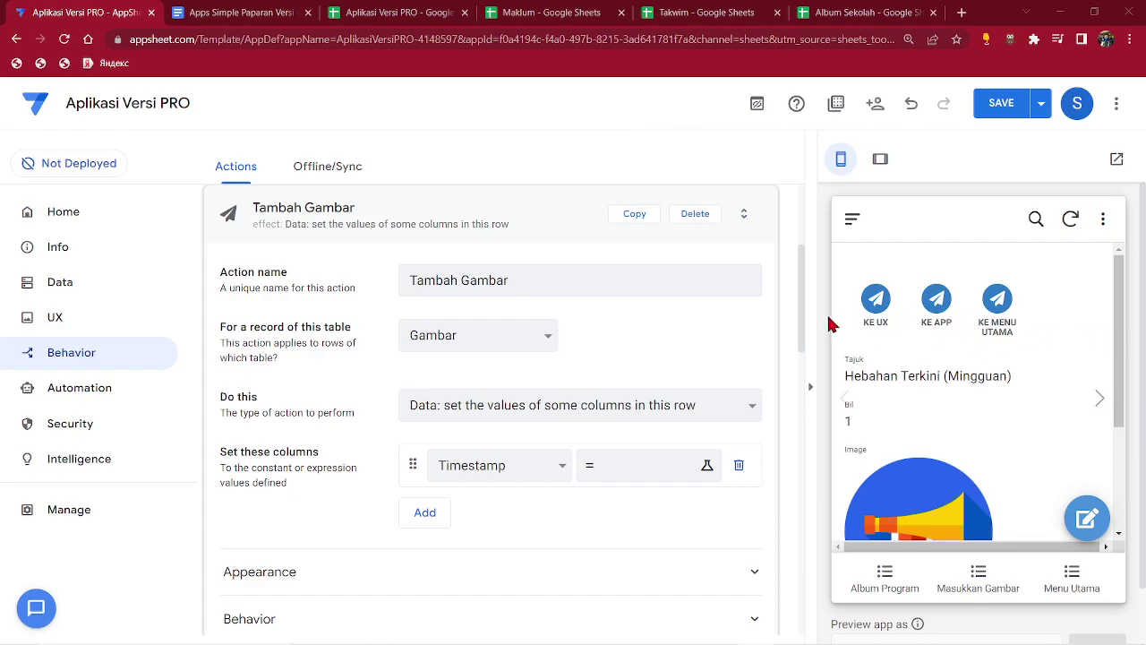
pyautogui.click(518, 411)
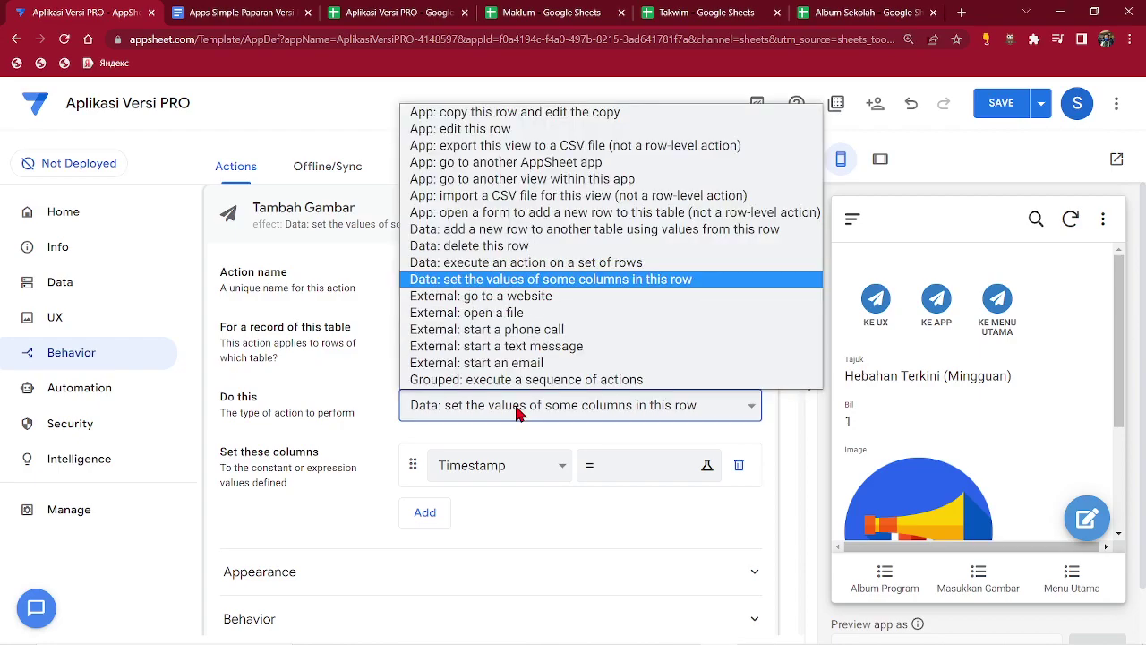
pyautogui.click(567, 179)
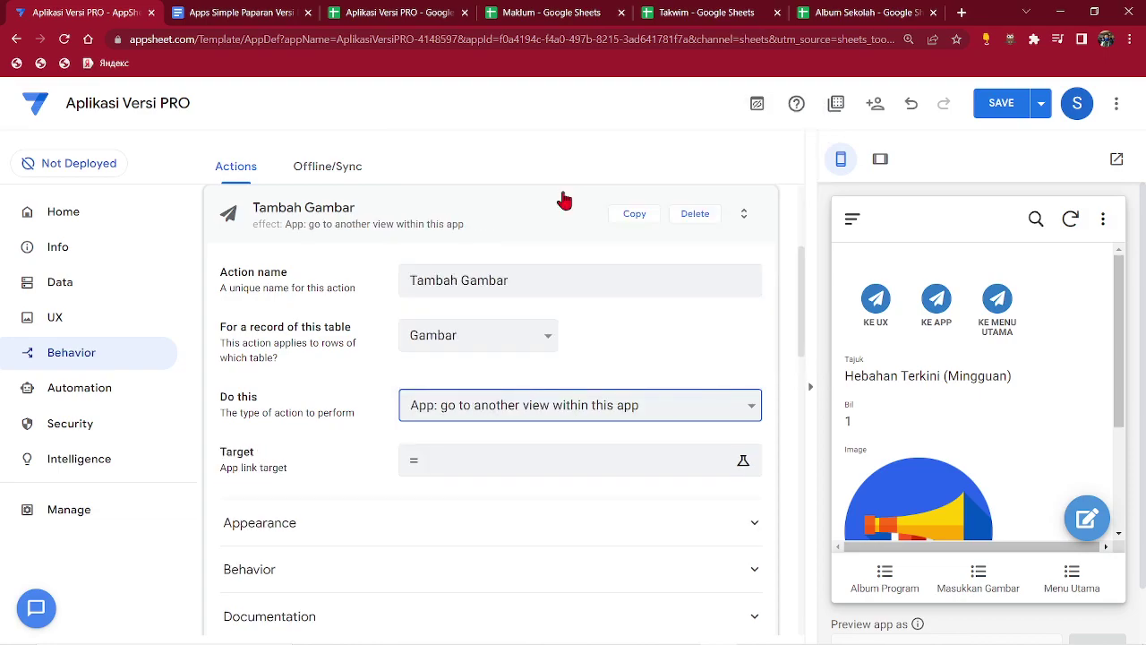
# Open the action's target expression and copy the LINKTOFORM formula from the last row of the Google Docs notes table.
pyautogui.click(481, 466)
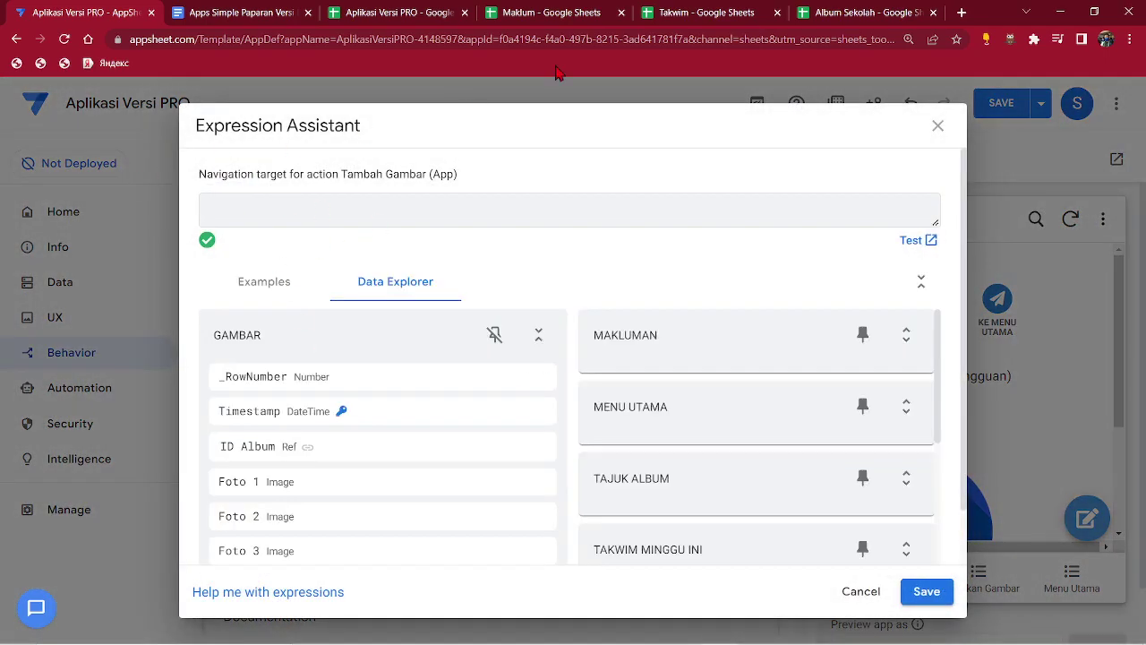
pyautogui.click(291, 11)
pyautogui.scroll(-5, 461, 440)
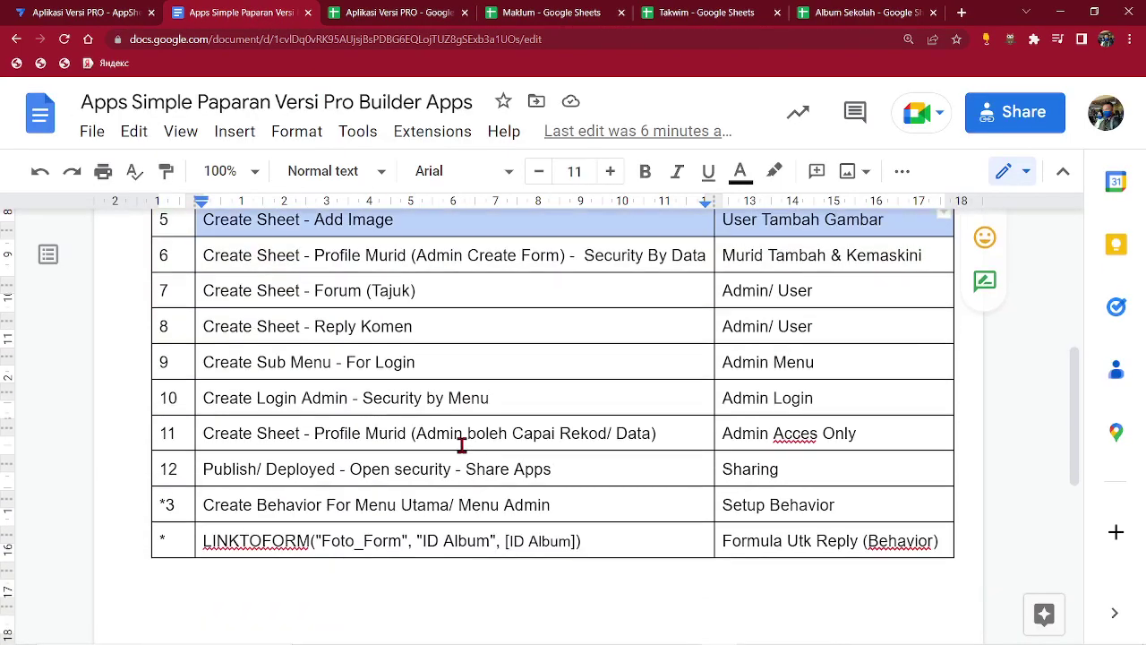
pyautogui.moveTo(204, 442); pyautogui.dragTo(594, 445)
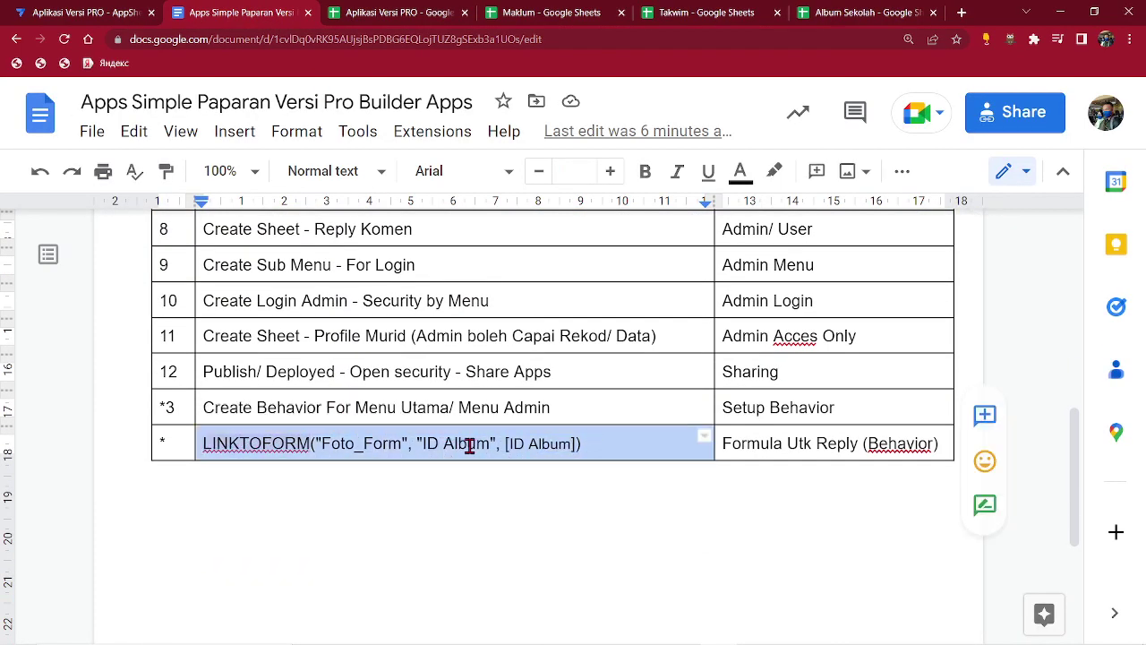
pyautogui.rightClick(469, 445)
pyautogui.click(534, 226)
# Back in AppSheet, set the Tambah Gambar target to LINKTOFORM("Foto_Form", "ID Album", [ID Album]) and save the expression.
pyautogui.click(116, 11)
pyautogui.rightClick(254, 213)
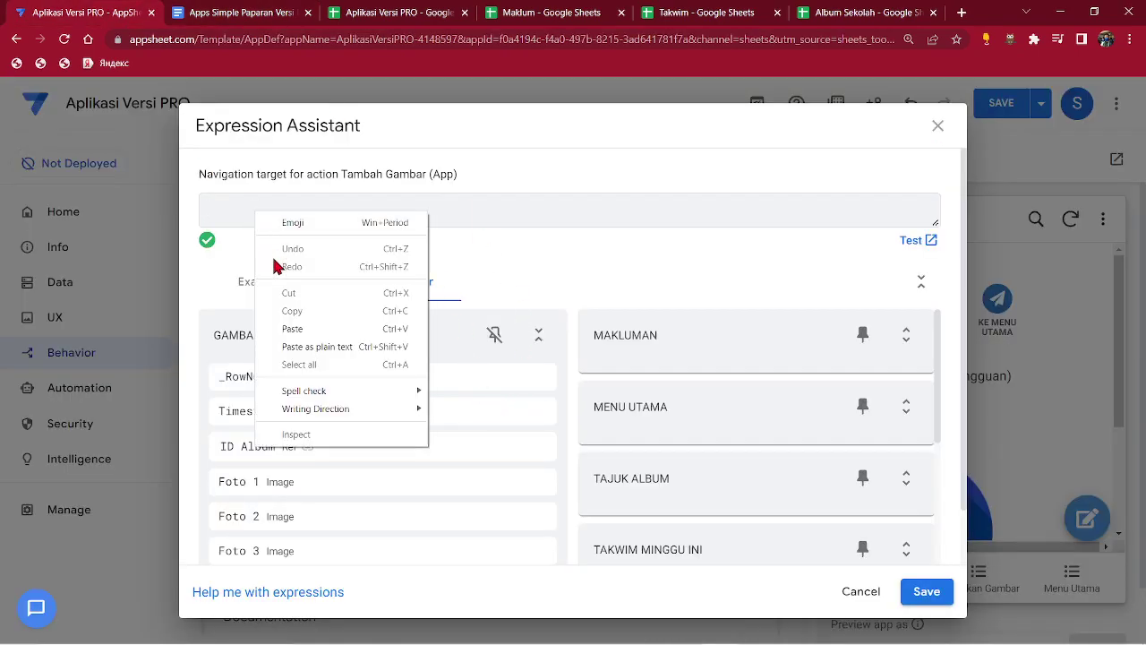
pyautogui.click(295, 328)
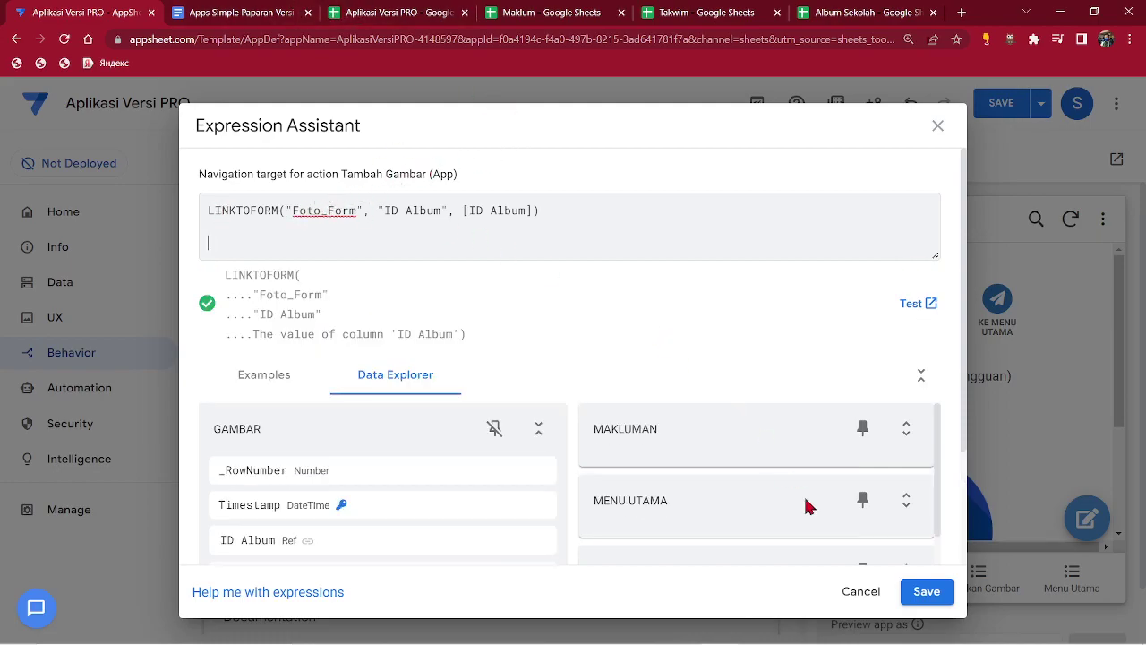
pyautogui.click(927, 591)
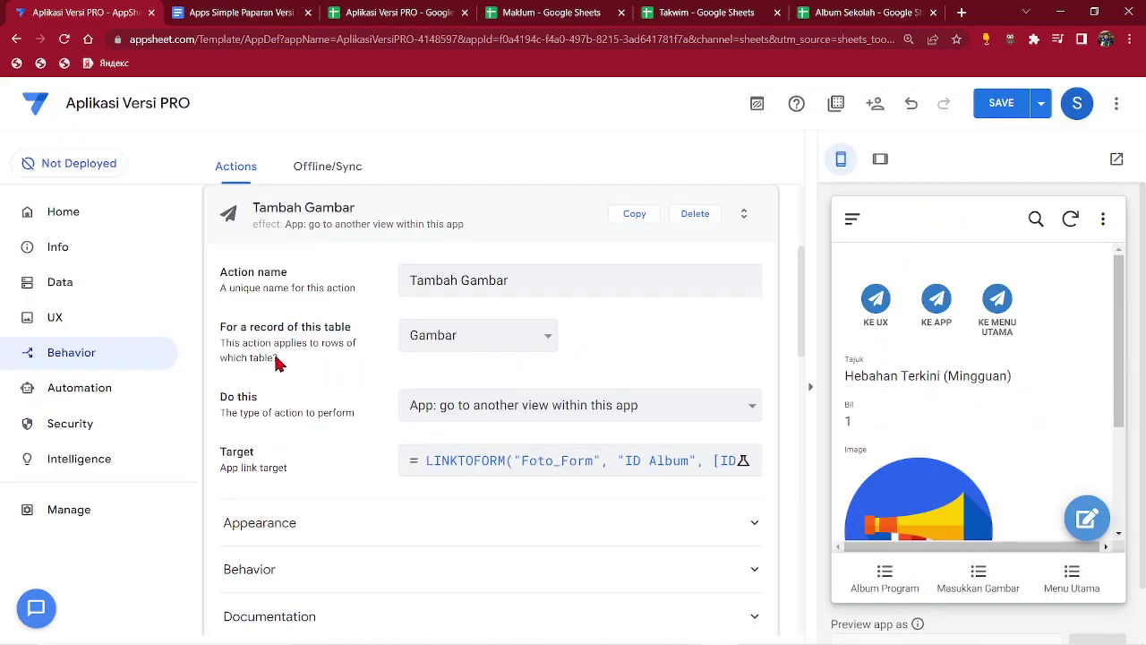
# Find the Gambar ref views in the UX section and copy the form view's name, Gambar_Form.
pyautogui.click(59, 321)
pyautogui.scroll(-1, 340, 465)
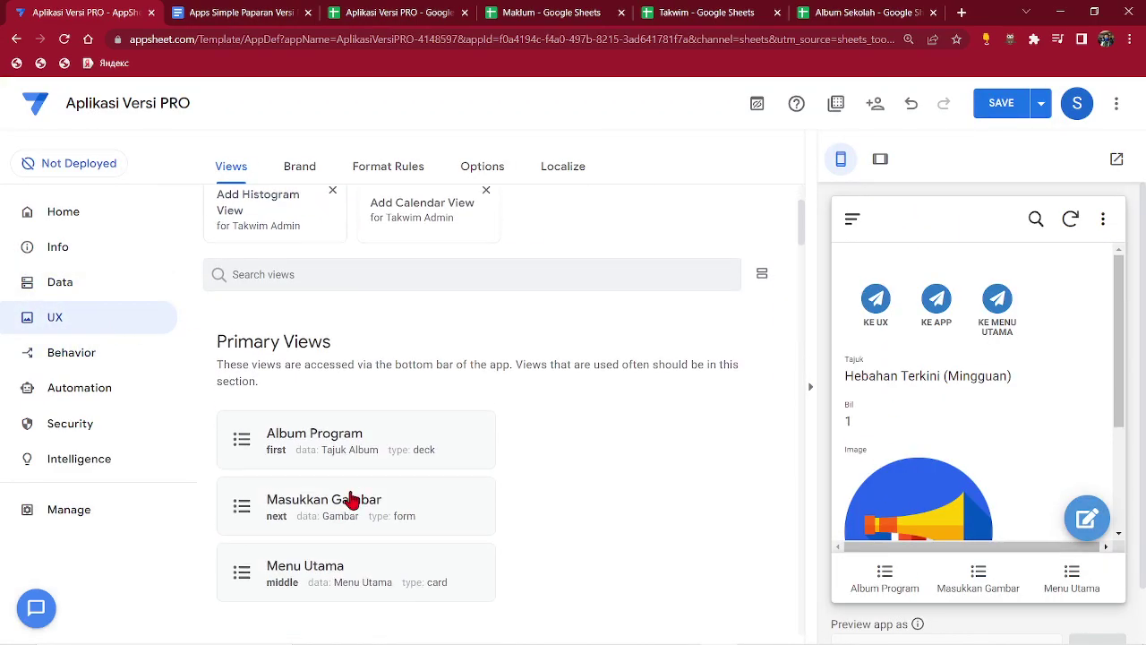
pyautogui.scroll(-2, 349, 492)
pyautogui.scroll(-3, 327, 412)
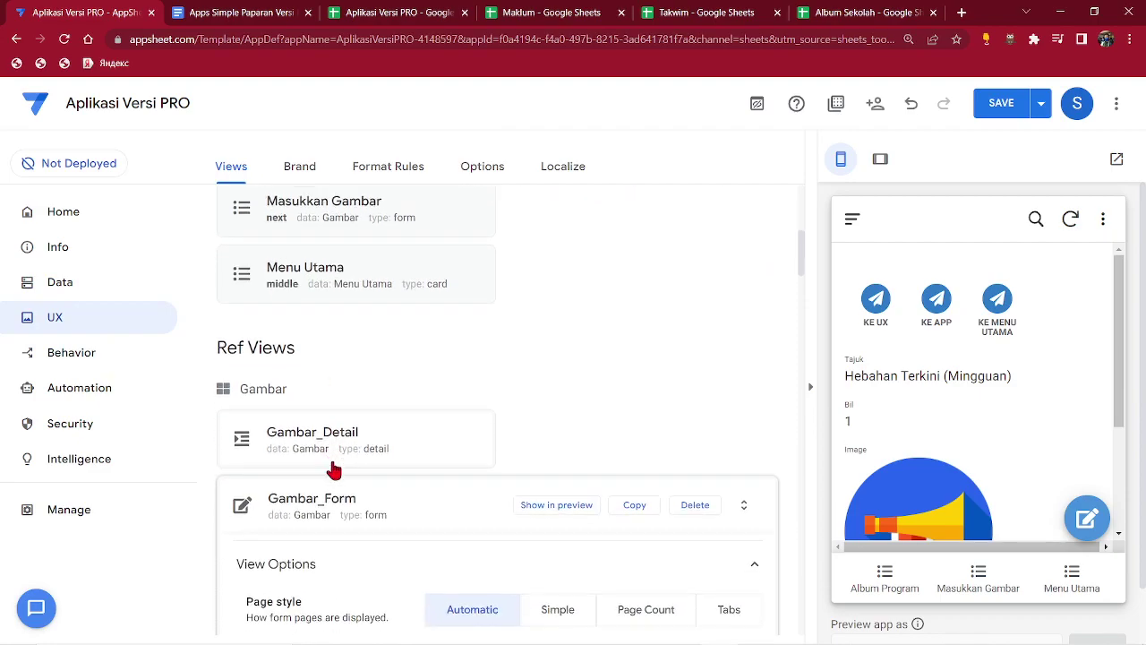
pyautogui.moveTo(361, 430); pyautogui.dragTo(269, 432)
pyautogui.rightClick(283, 436)
pyautogui.click(313, 439)
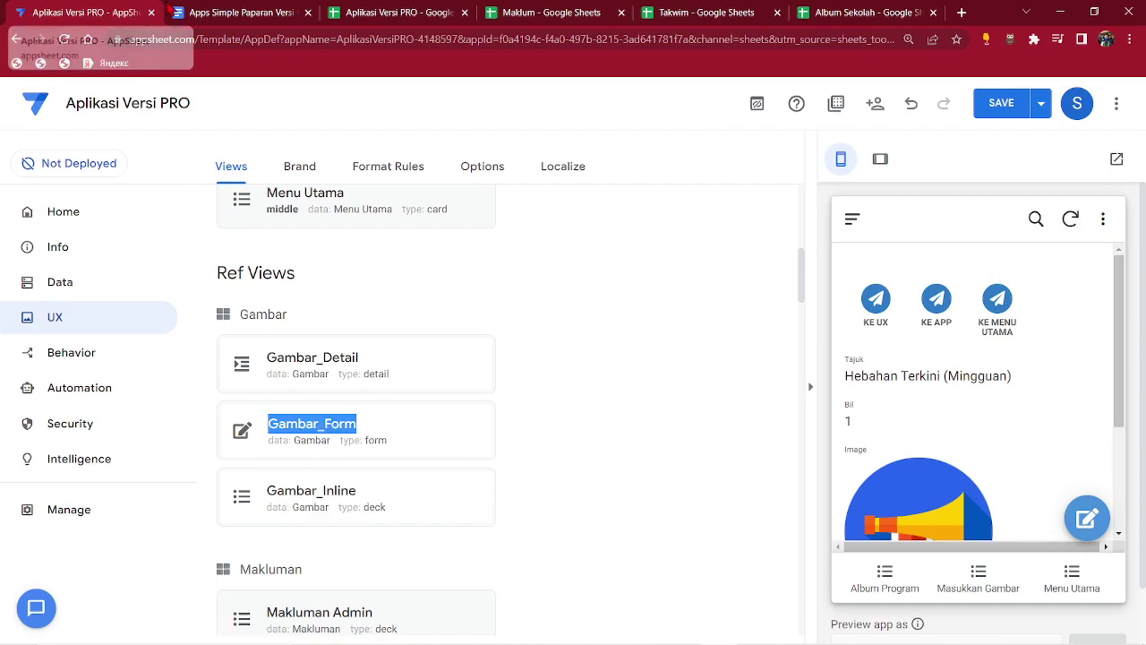
# In the Google Docs notes, replace the word Foto in the LINKTOFORM formula with Gambar_Form.
pyautogui.click(235, 12)
pyautogui.click(428, 448)
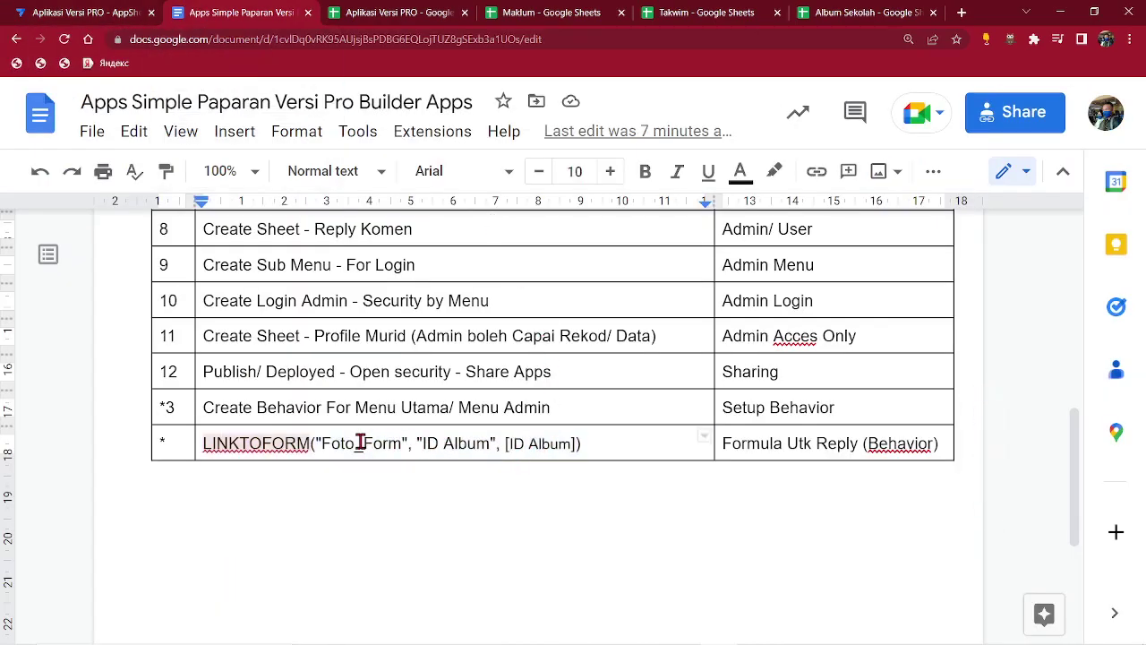
pyautogui.doubleClick(329, 443)
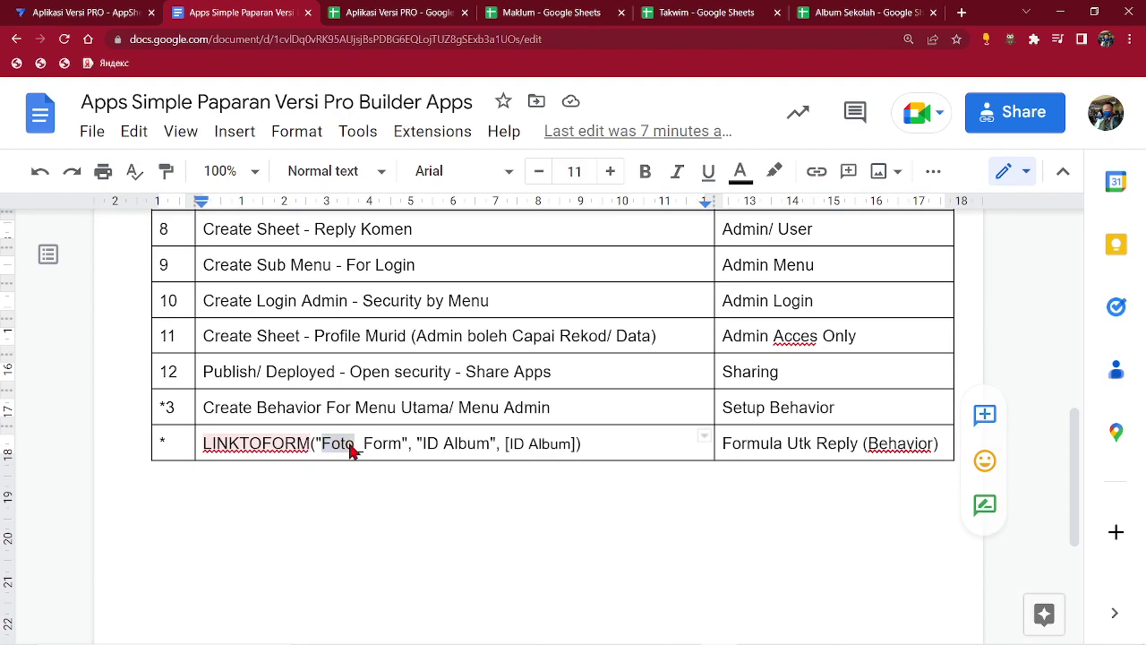
pyautogui.rightClick(345, 448)
pyautogui.click(423, 267)
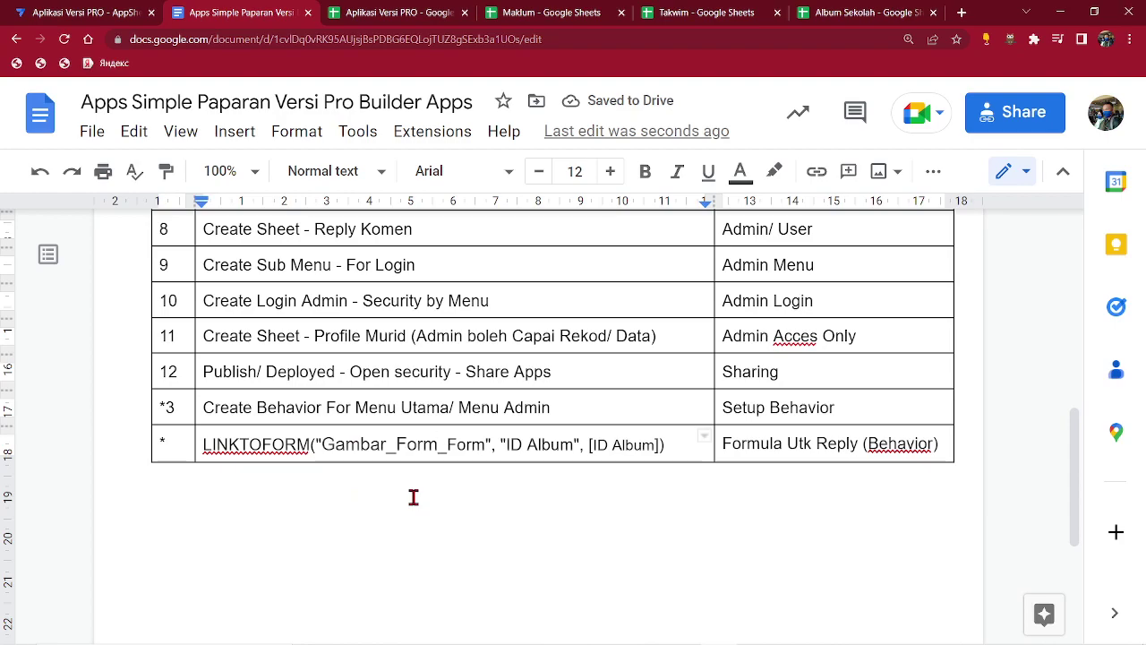
# Back in AppSheet, replace Foto_Form with Gambar_Form in the Tambah Gambar action's target expression.
pyautogui.click(93, 17)
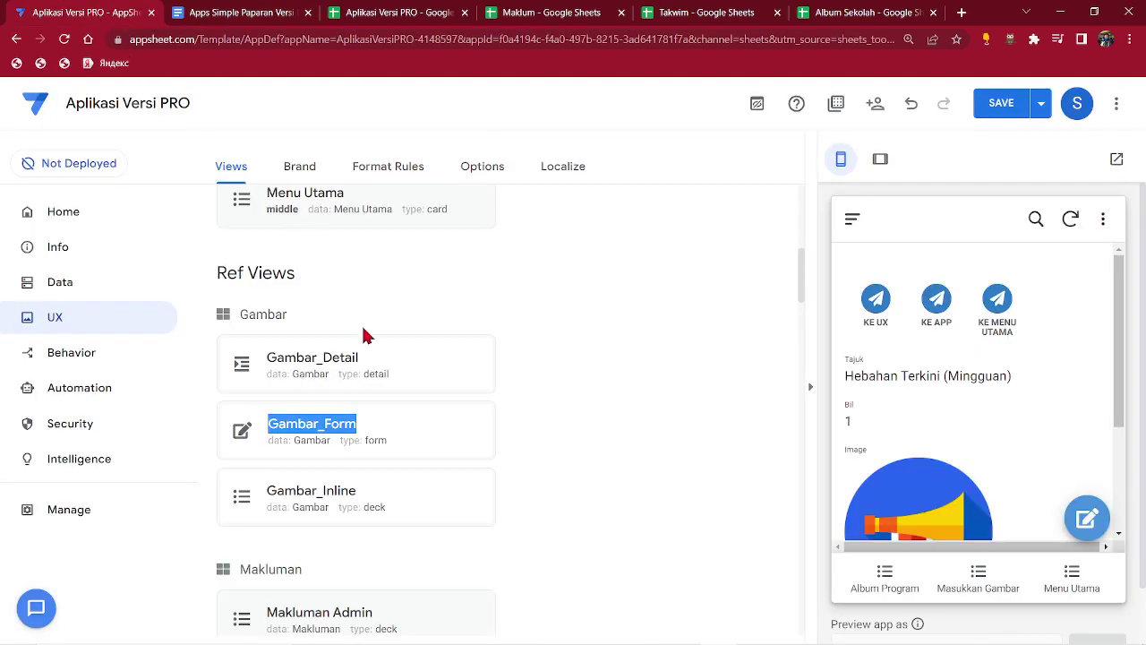
pyautogui.click(81, 362)
pyautogui.scroll(-4, 493, 487)
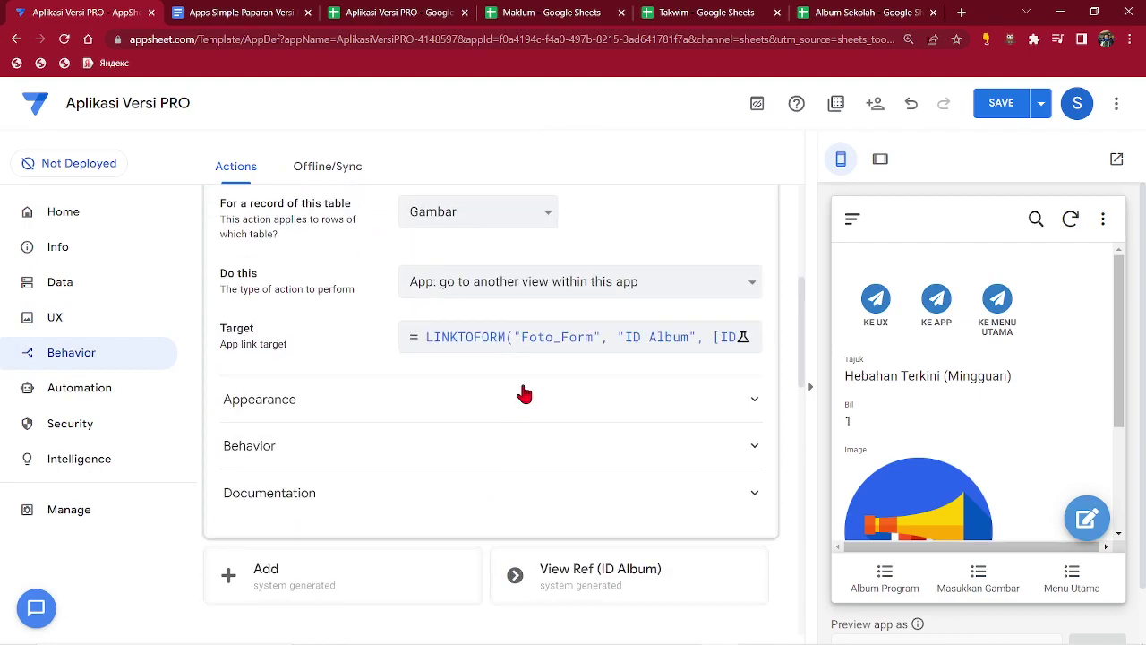
pyautogui.click(563, 335)
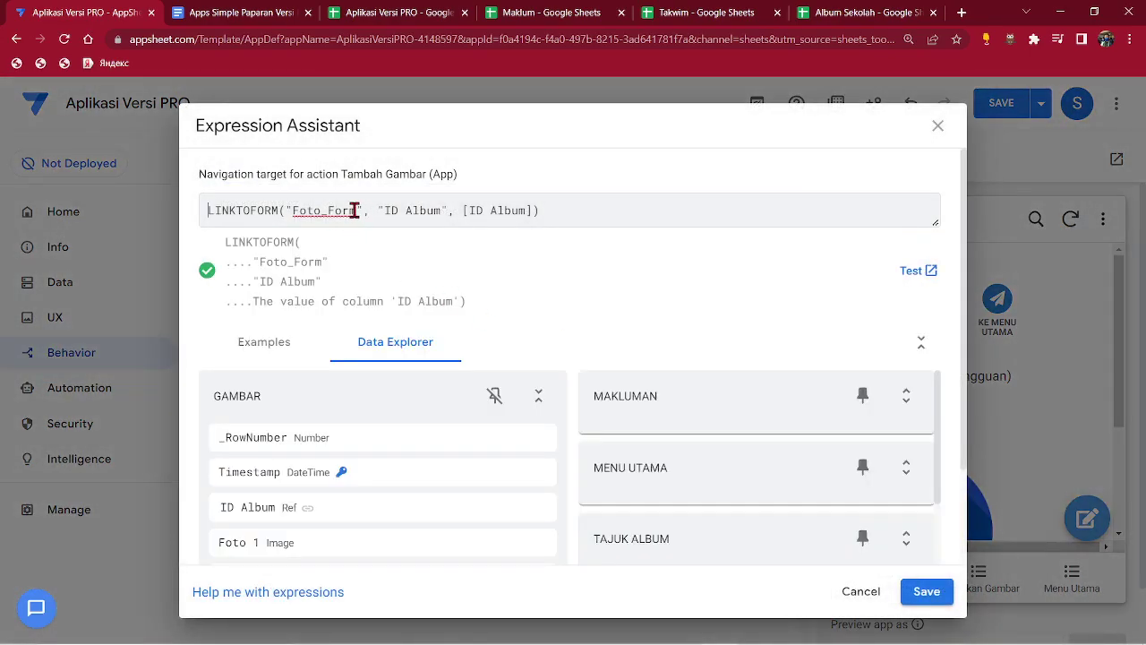
pyautogui.moveTo(355, 211); pyautogui.dragTo(302, 210)
pyautogui.rightClick(308, 209)
pyautogui.click(345, 336)
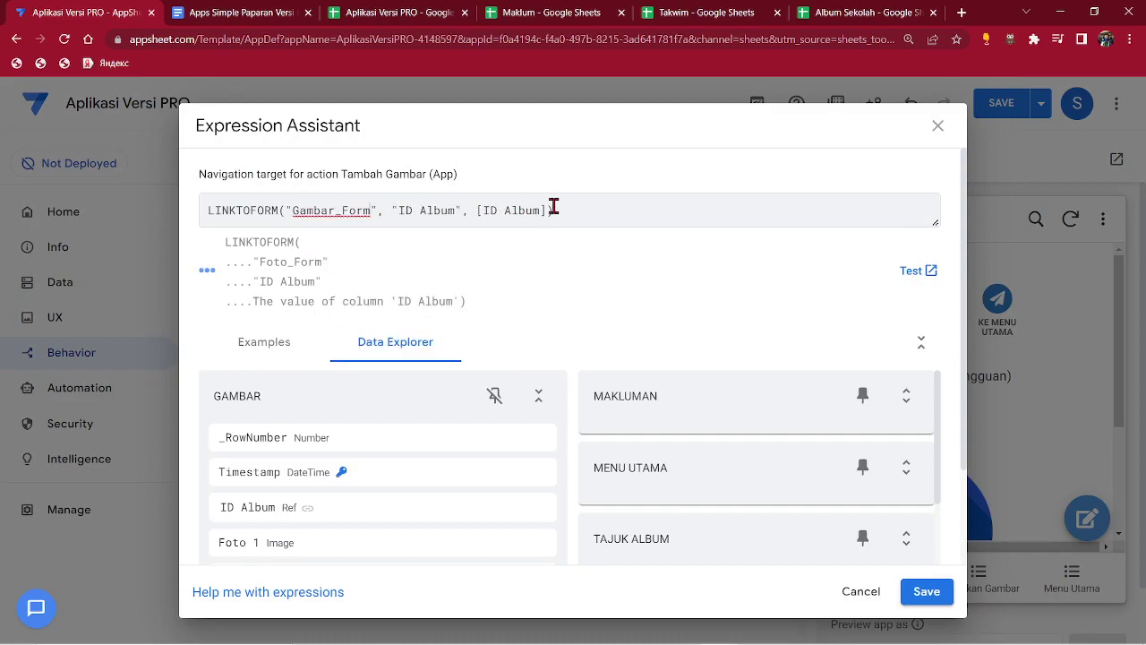
# Delete the duplicate "_Form" from the LINKTOFORM formula in the Google Docs notes and return to the AppSheet expression.
pyautogui.click(237, 13)
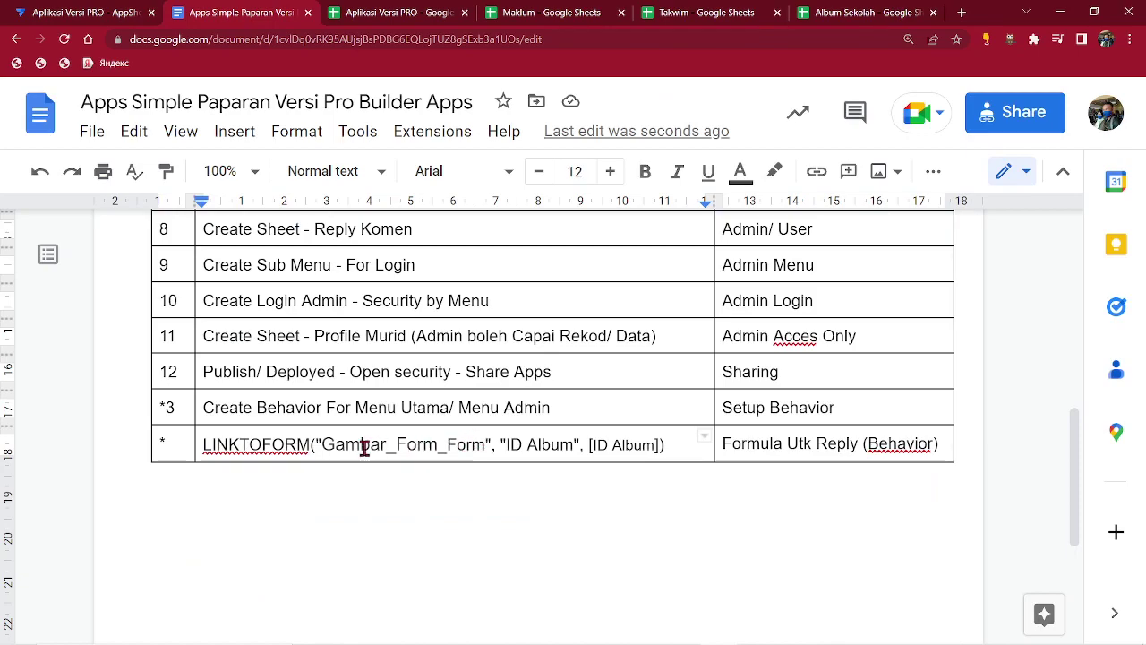
pyautogui.moveTo(484, 445); pyautogui.dragTo(448, 445)
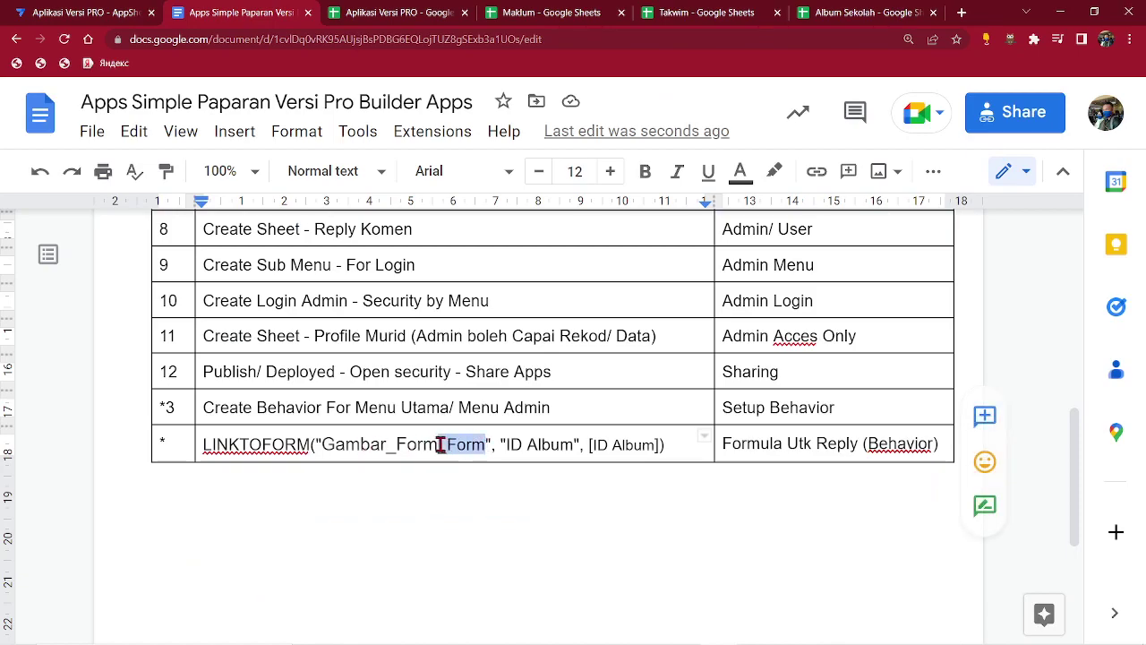
pyautogui.press('BackSpace')
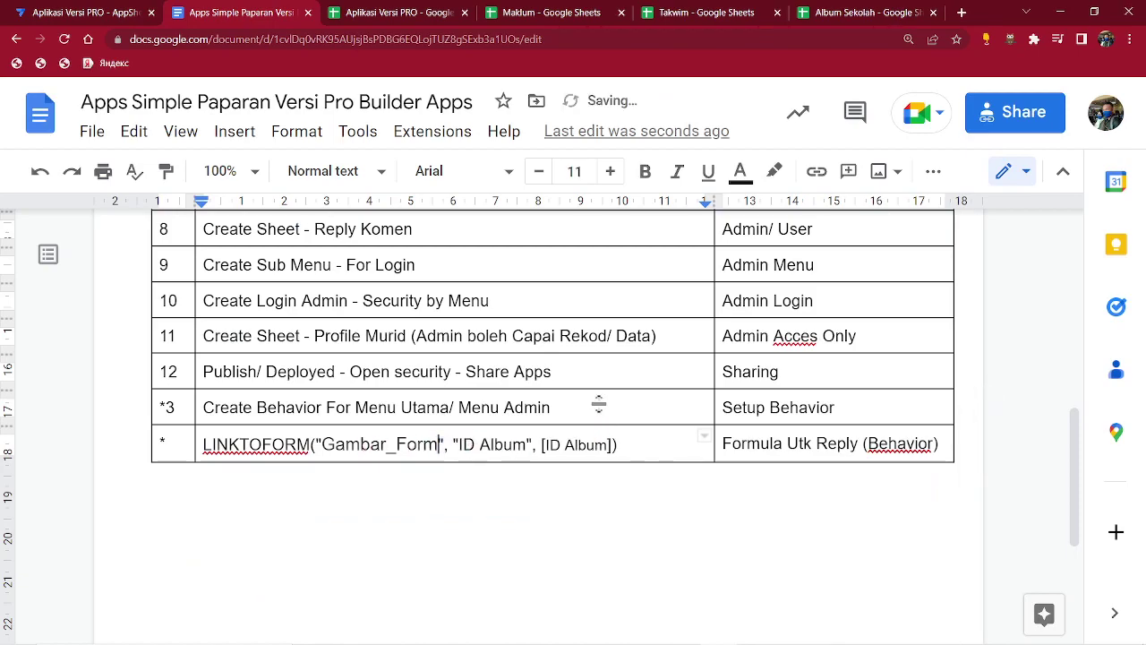
pyautogui.click(112, 13)
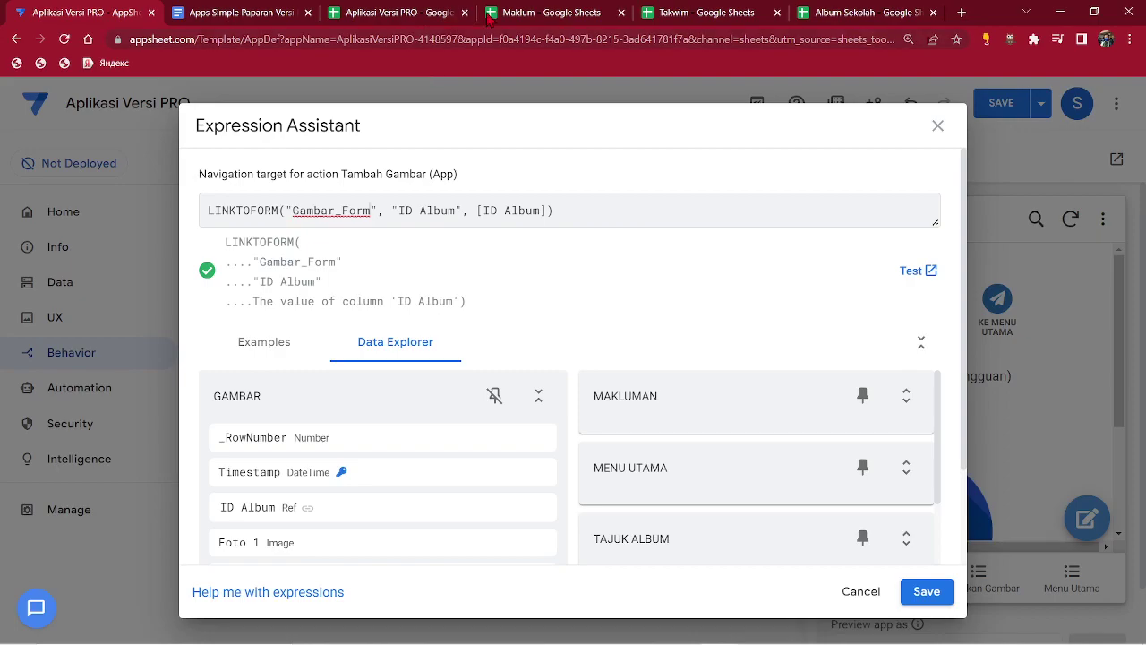
# Compare the ID Album columns of the Gambar and Tajuk Album sheets in Album Sekolah, then return to AppSheet.
pyautogui.click(832, 11)
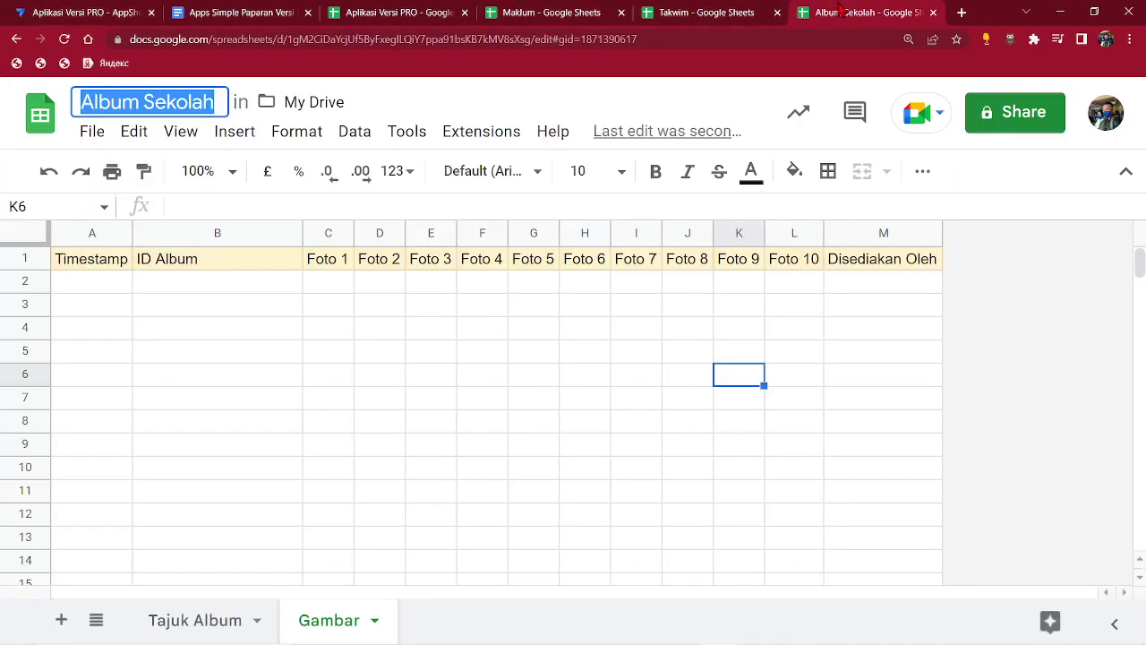
pyautogui.click(255, 274)
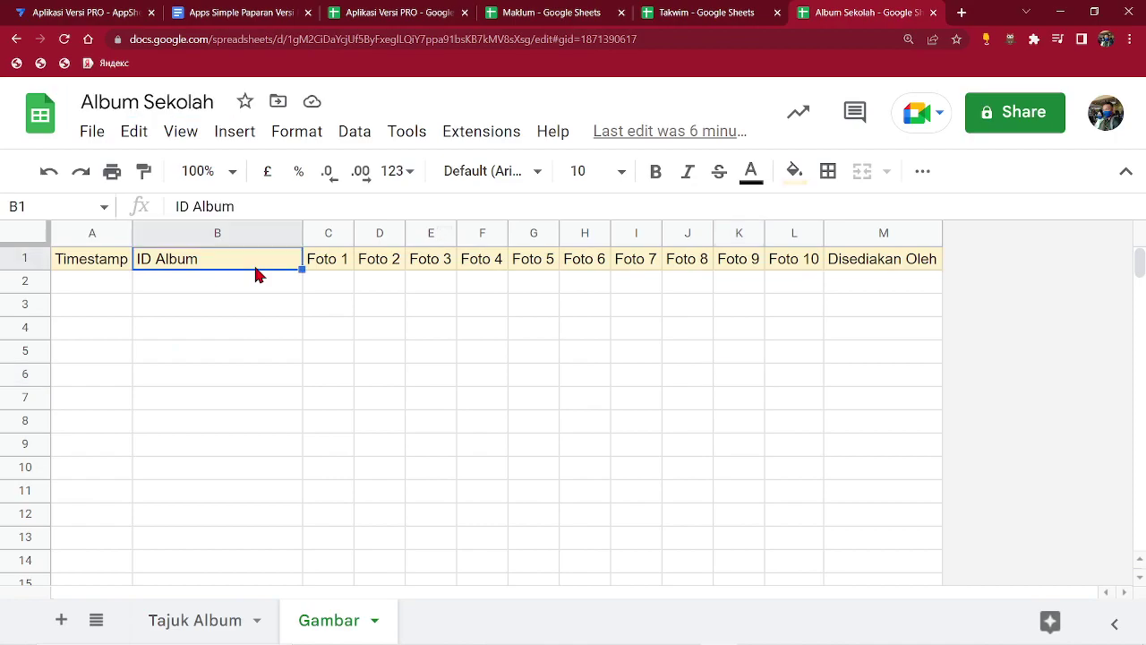
pyautogui.click(734, 20)
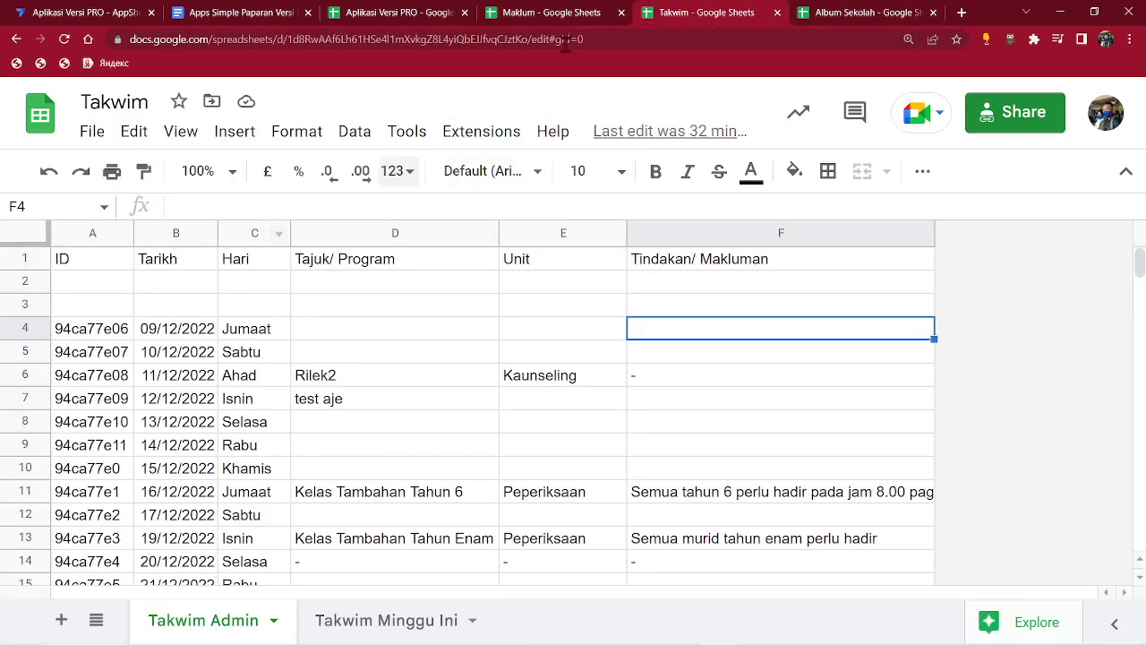
pyautogui.click(855, 11)
pyautogui.click(213, 622)
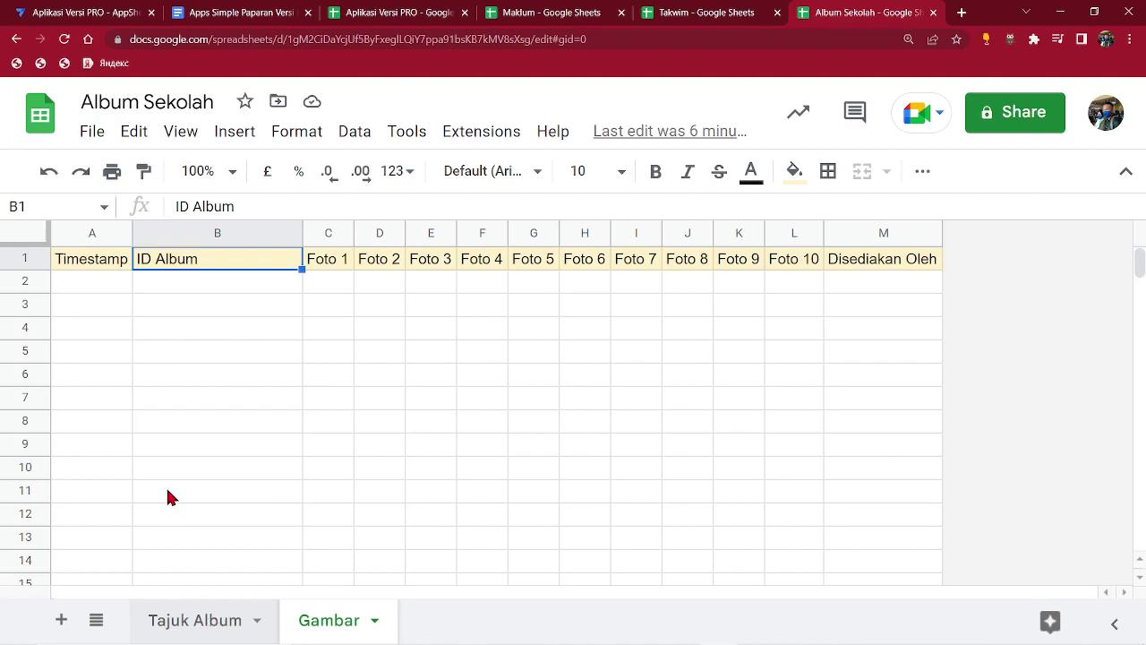
pyautogui.click(204, 285)
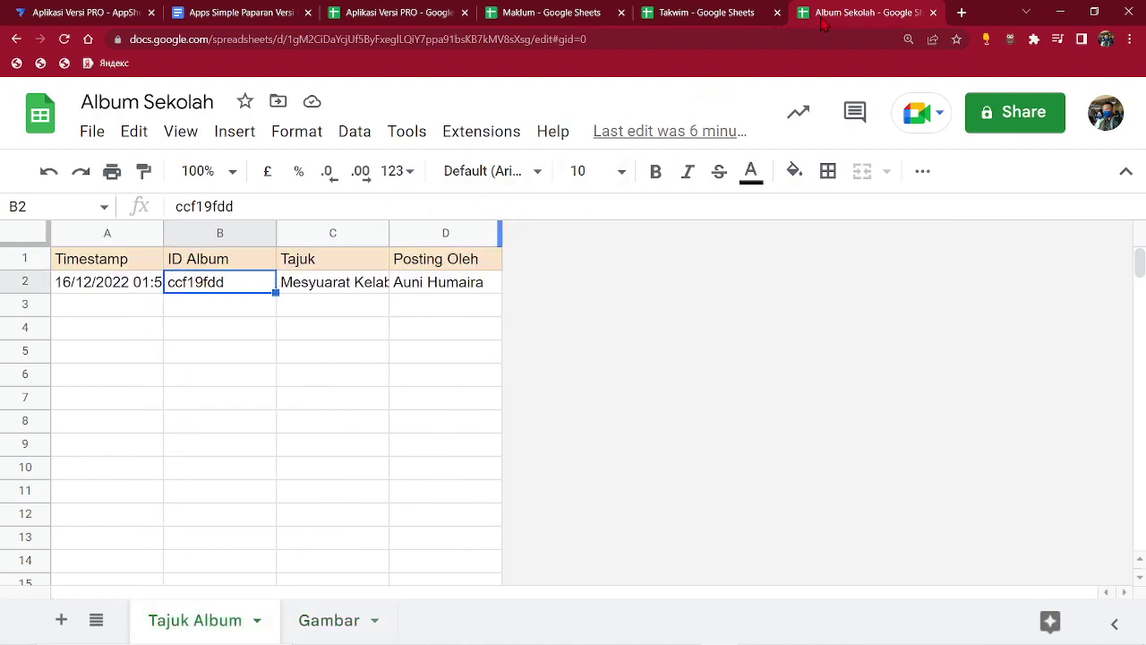
pyautogui.click(322, 611)
pyautogui.click(212, 287)
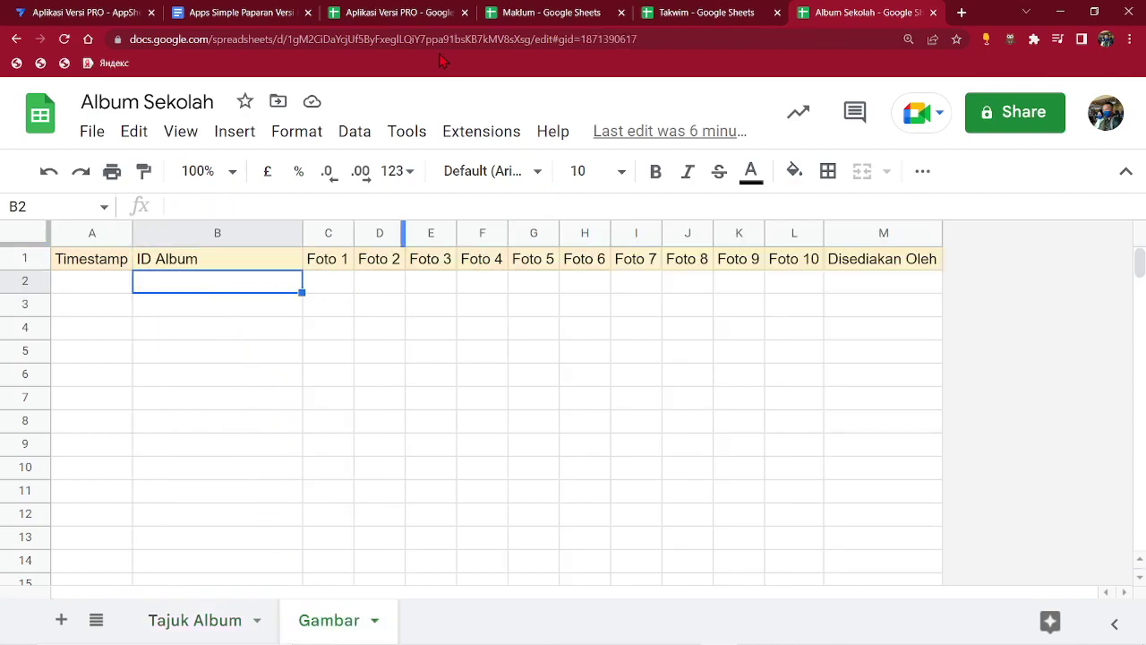
pyautogui.click(116, 11)
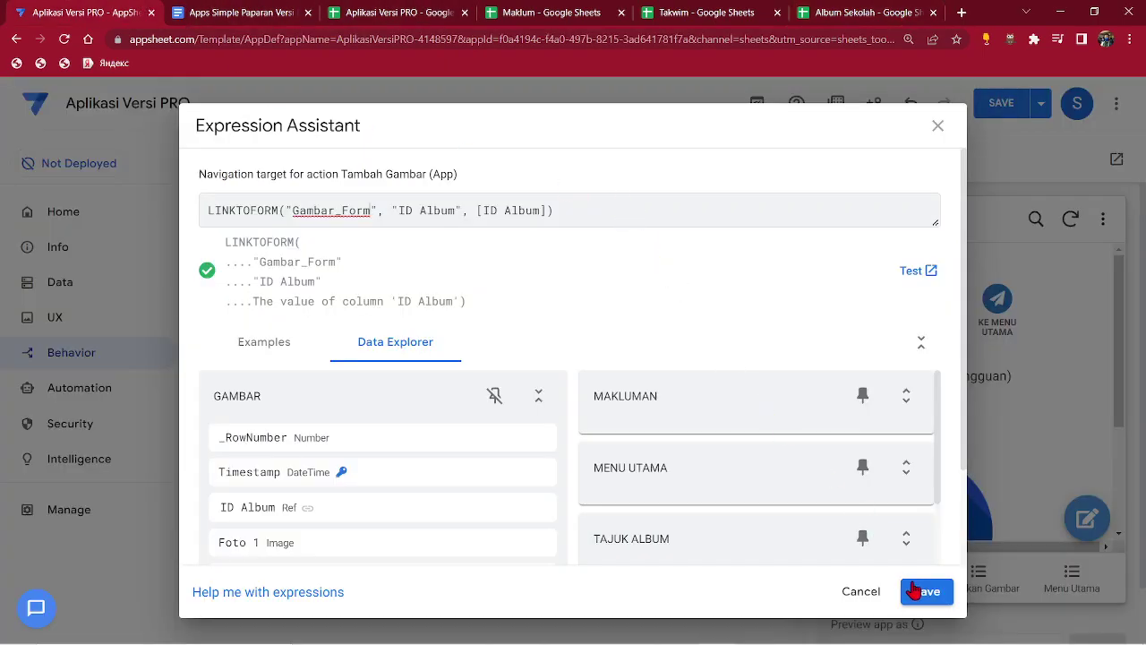
# Save the Tambah Gambar action's target expression and save the app changes.
pyautogui.click(915, 591)
pyautogui.click(992, 101)
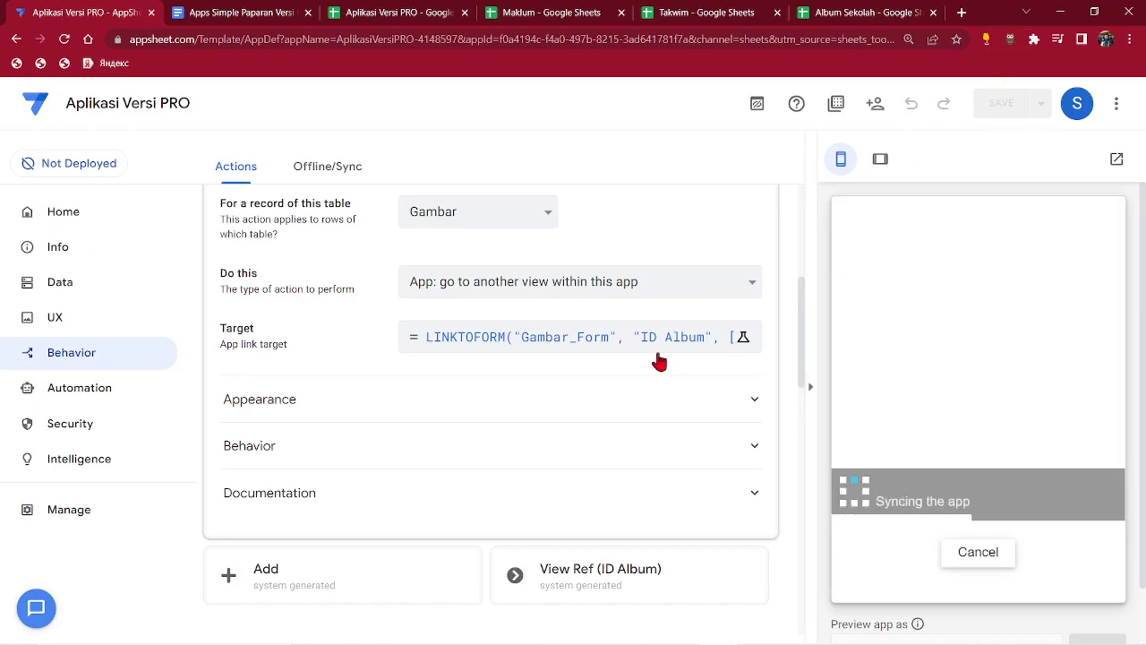
pyautogui.scroll(-1, 428, 362)
pyautogui.scroll(-1, 327, 409)
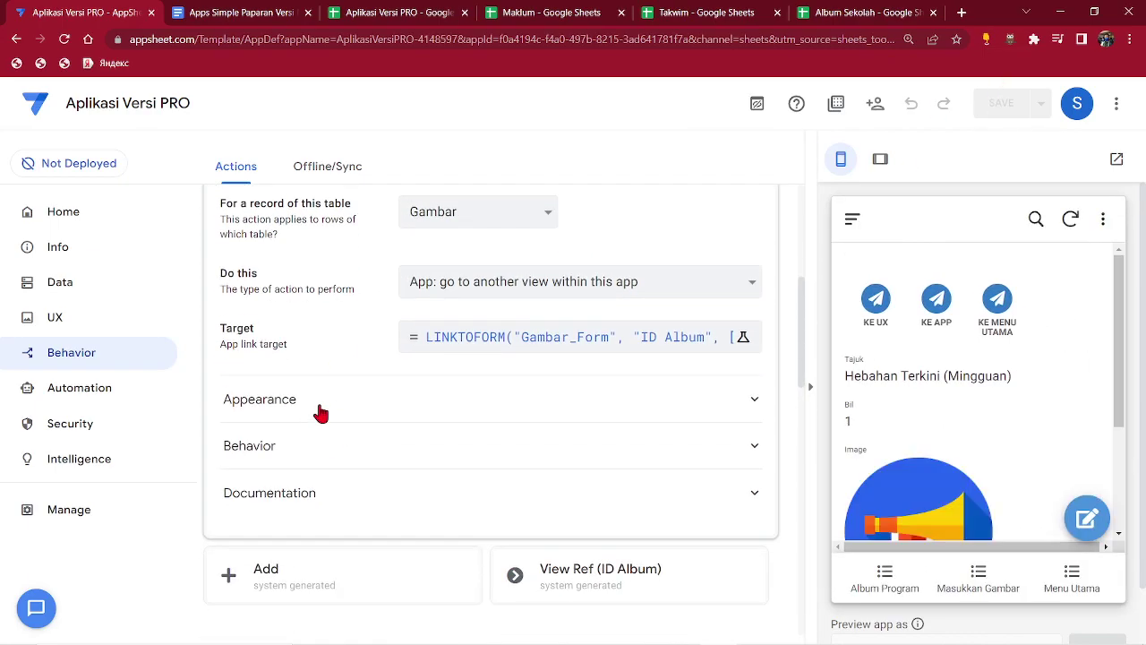
# Set the Tambah Gambar action's prominence to Display as primary, checking the Masukkan Gambar and Album Program views in the preview.
pyautogui.click(321, 413)
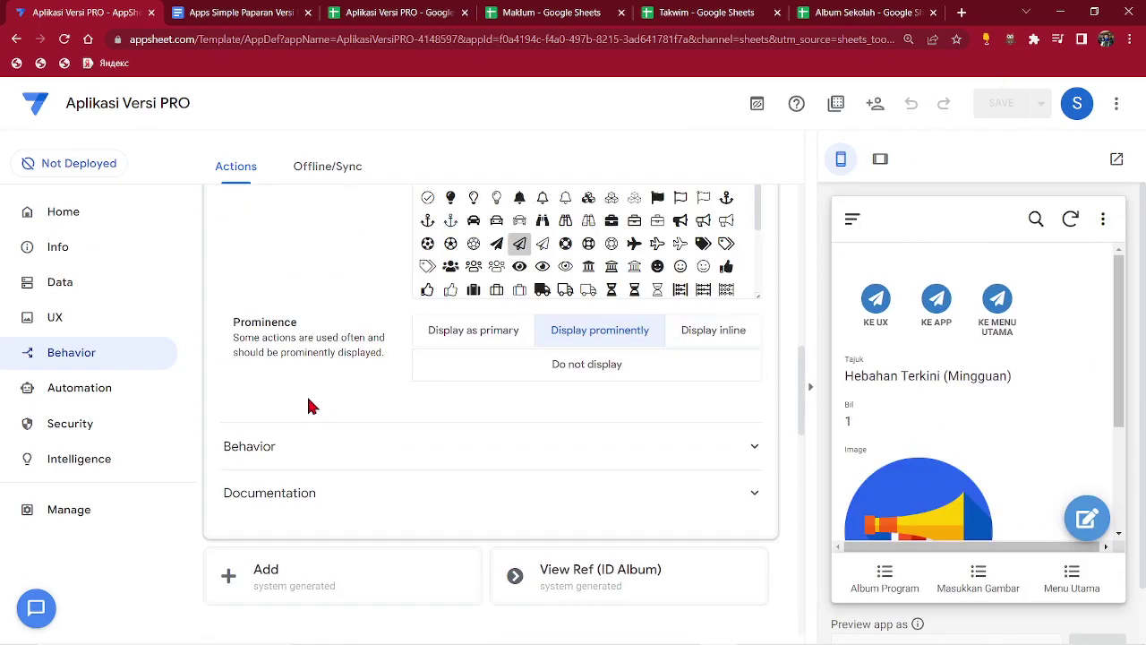
pyautogui.scroll(6, 304, 358)
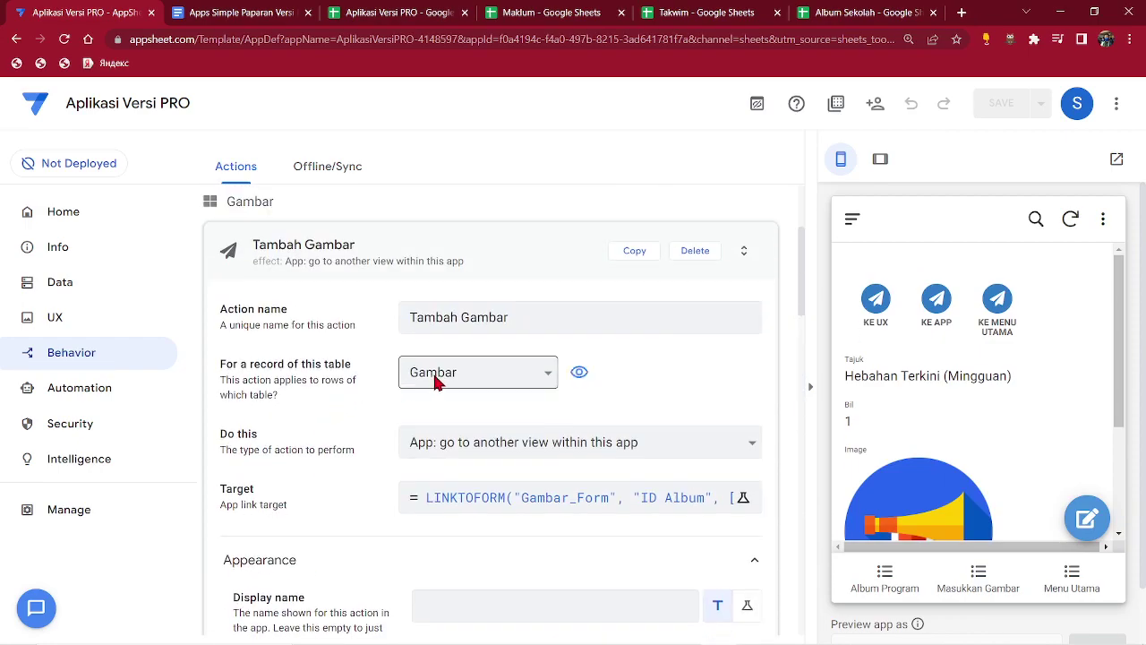
pyautogui.click(976, 578)
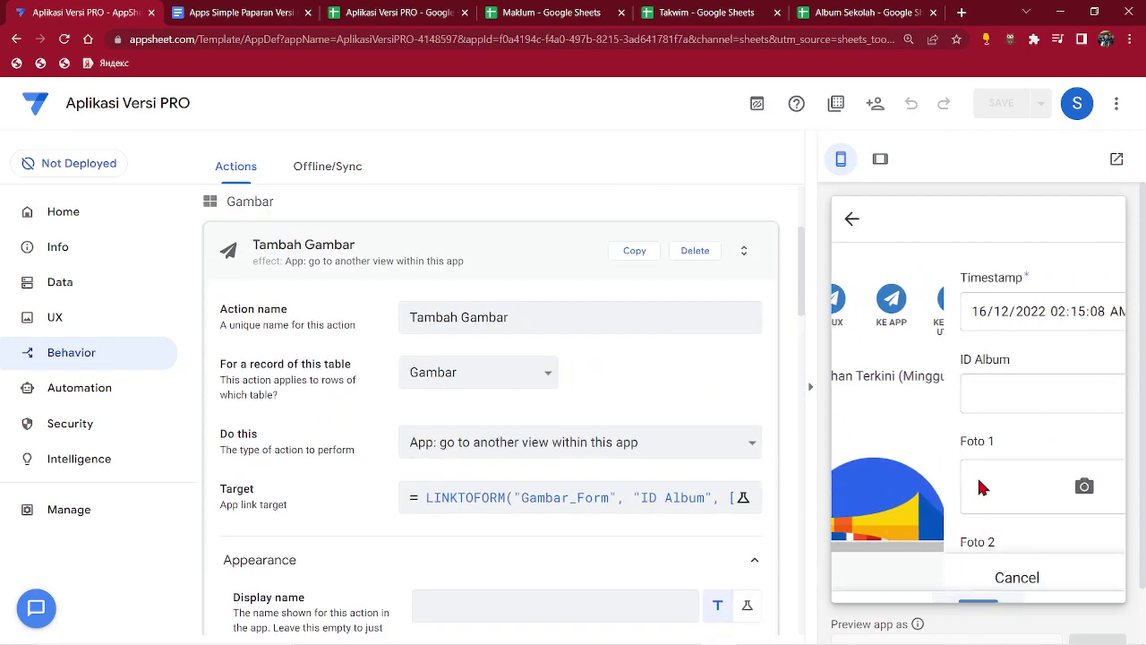
pyautogui.click(904, 578)
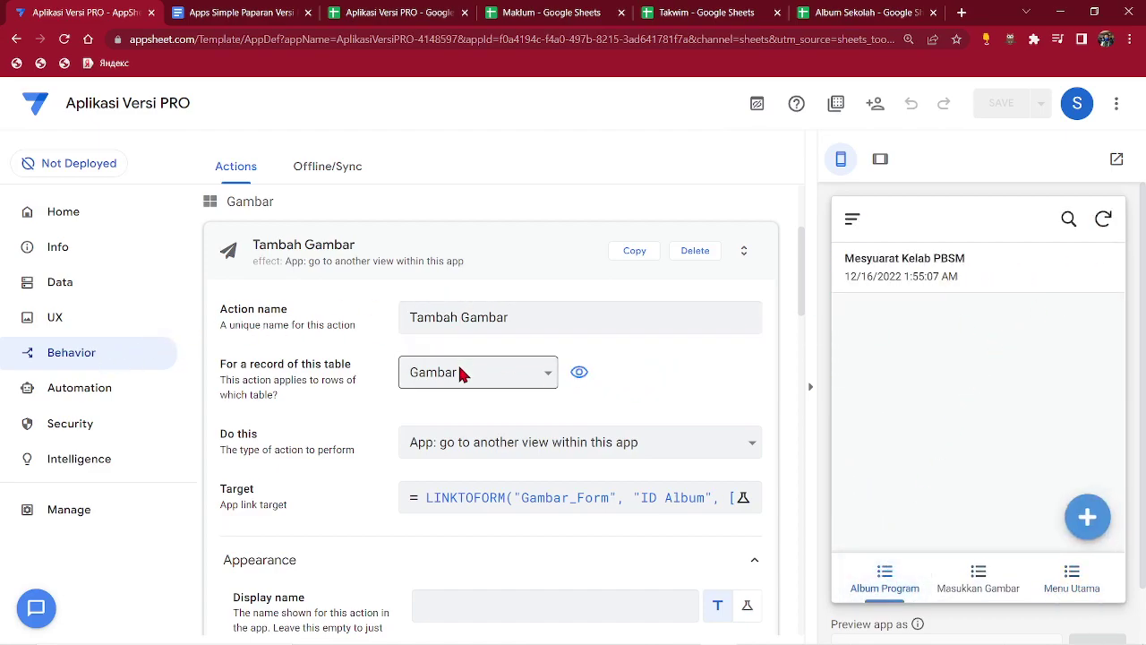
pyautogui.scroll(-3, 366, 445)
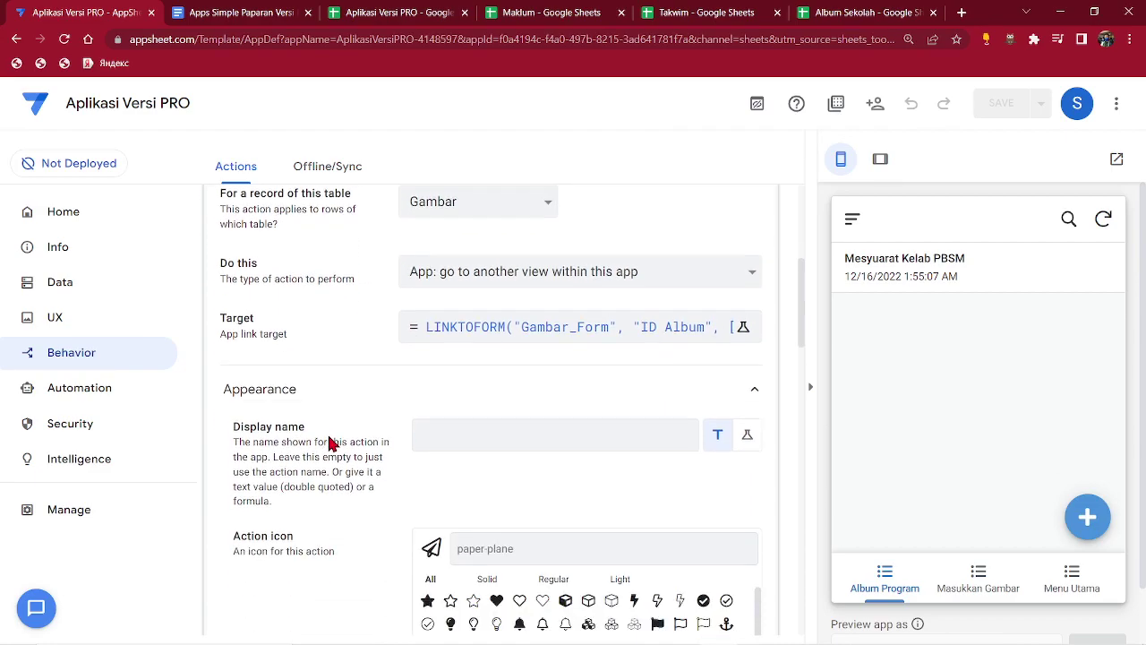
pyautogui.scroll(-2, 361, 476)
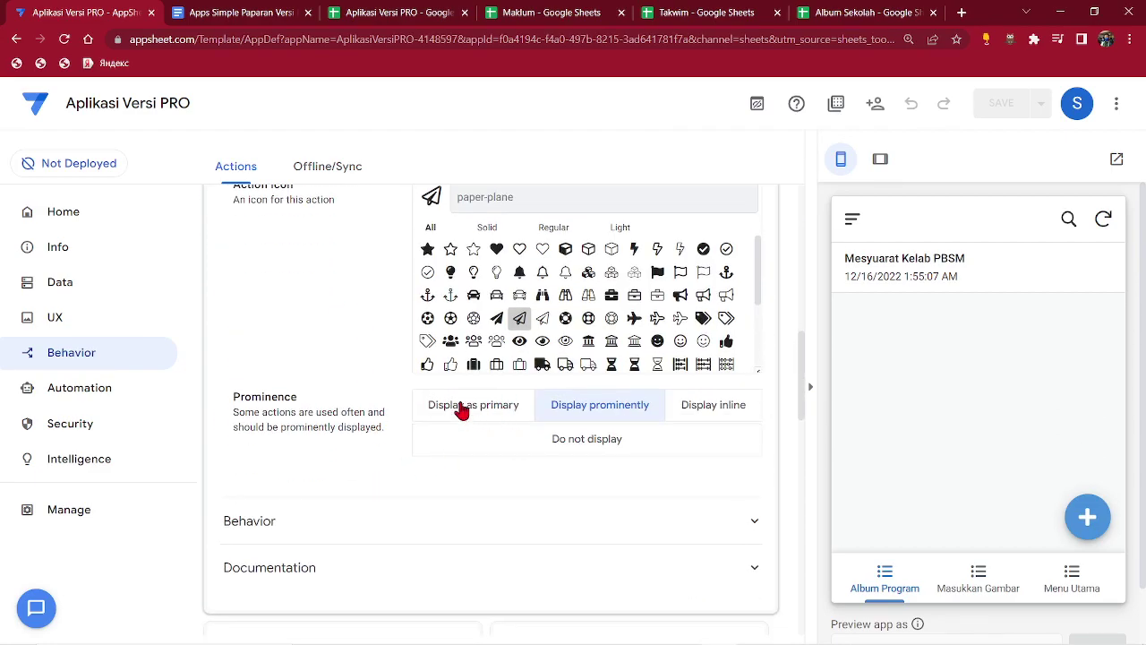
pyautogui.click(461, 410)
# Search the action icons for reply, choose the outlined double-arrow reply icon for Tambah Gambar, and save the app.
pyautogui.scroll(2, 356, 384)
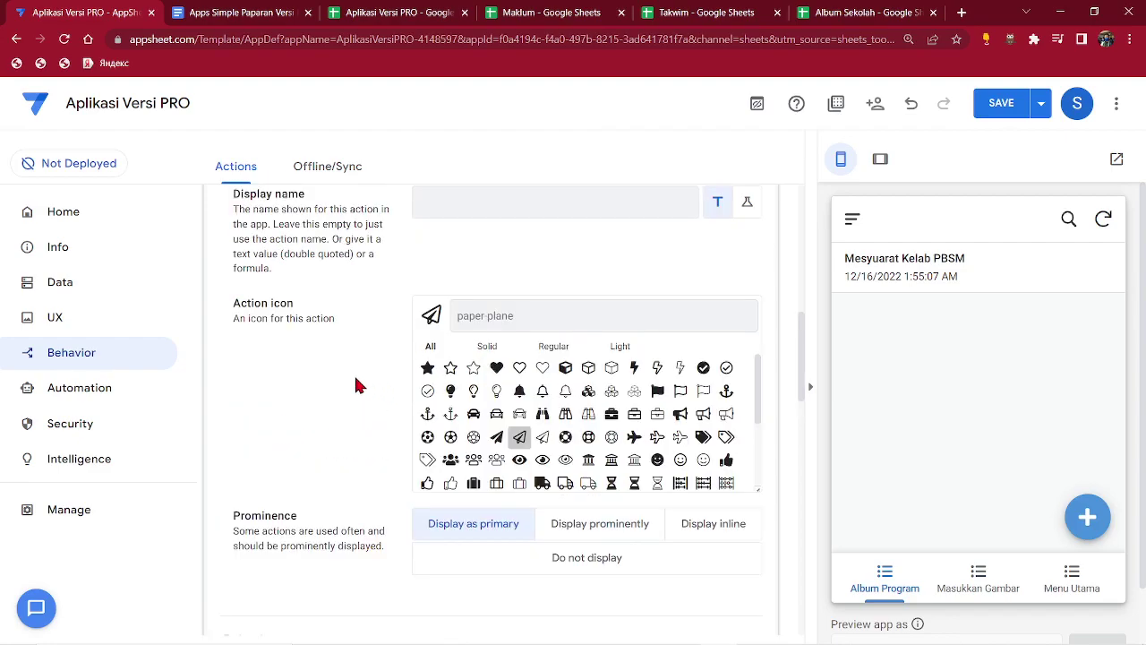
pyautogui.write('reply')
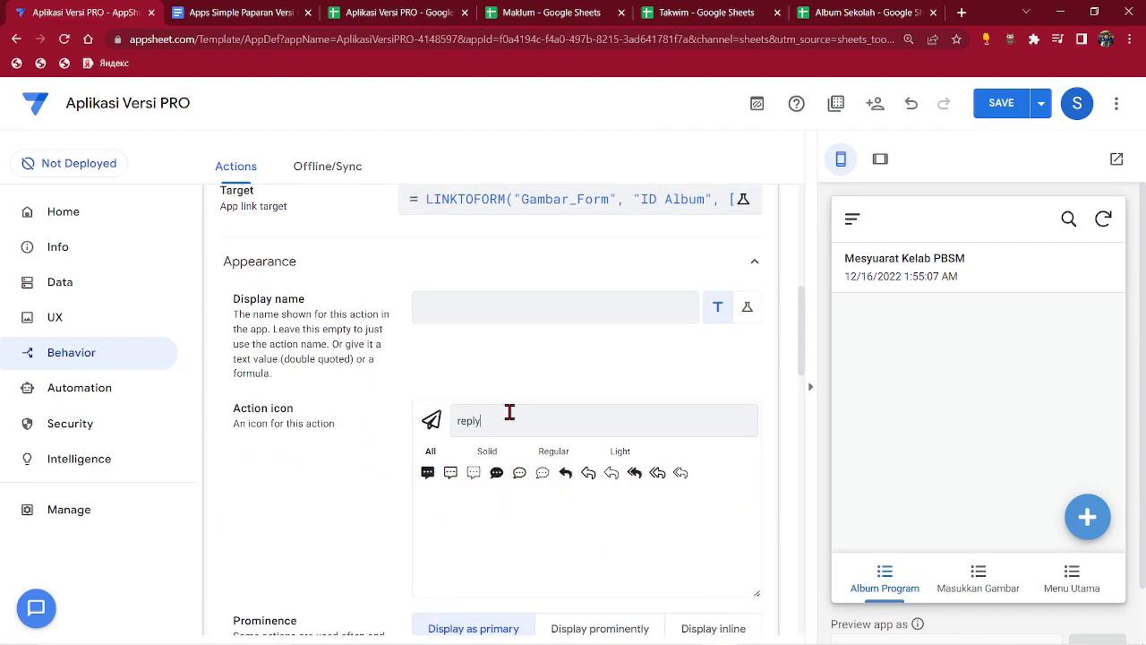
pyautogui.click(659, 474)
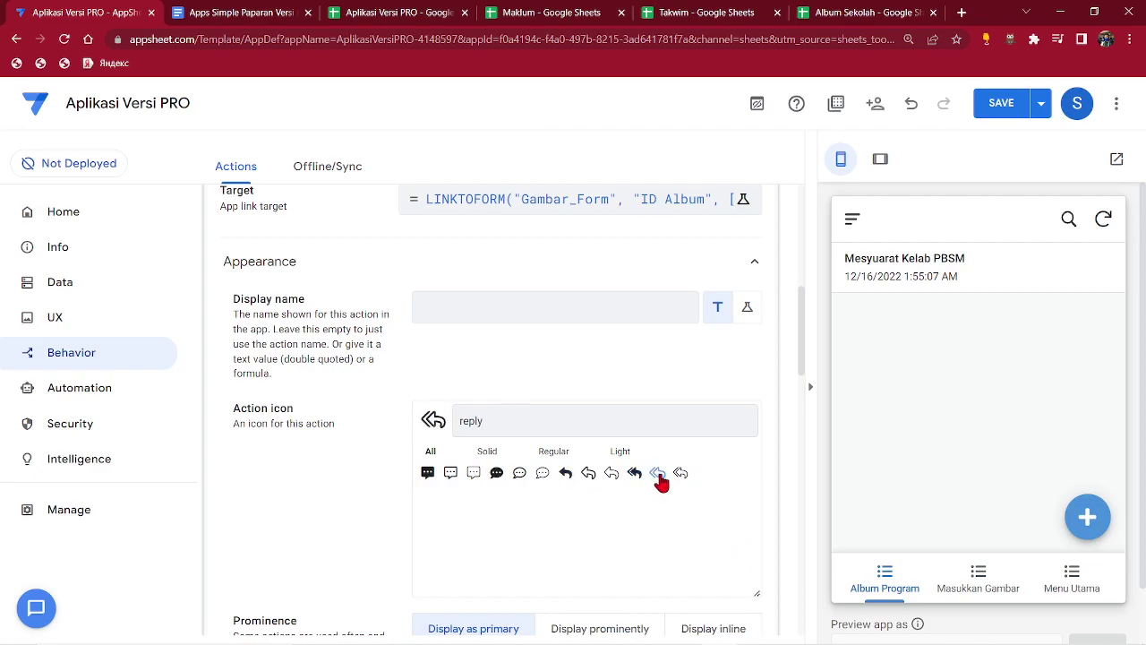
pyautogui.click(997, 117)
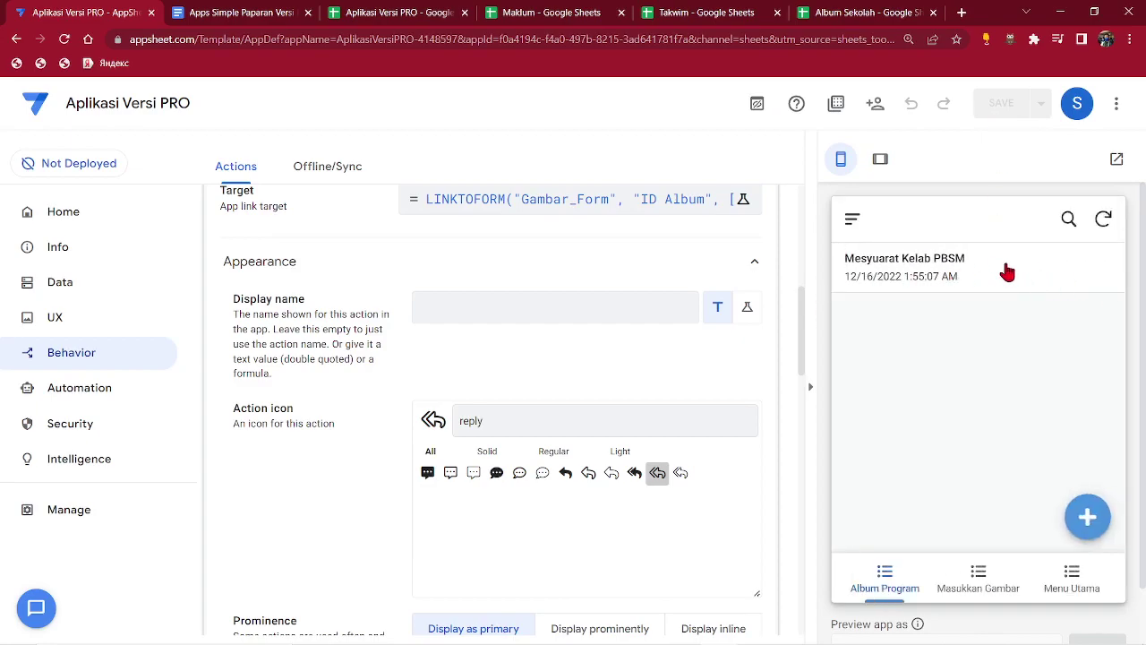
# Check the Mesyuarat Kelab PBSM album details in the preview for the Tambah Gambar action, then return to the Album Program list.
pyautogui.click(1031, 287)
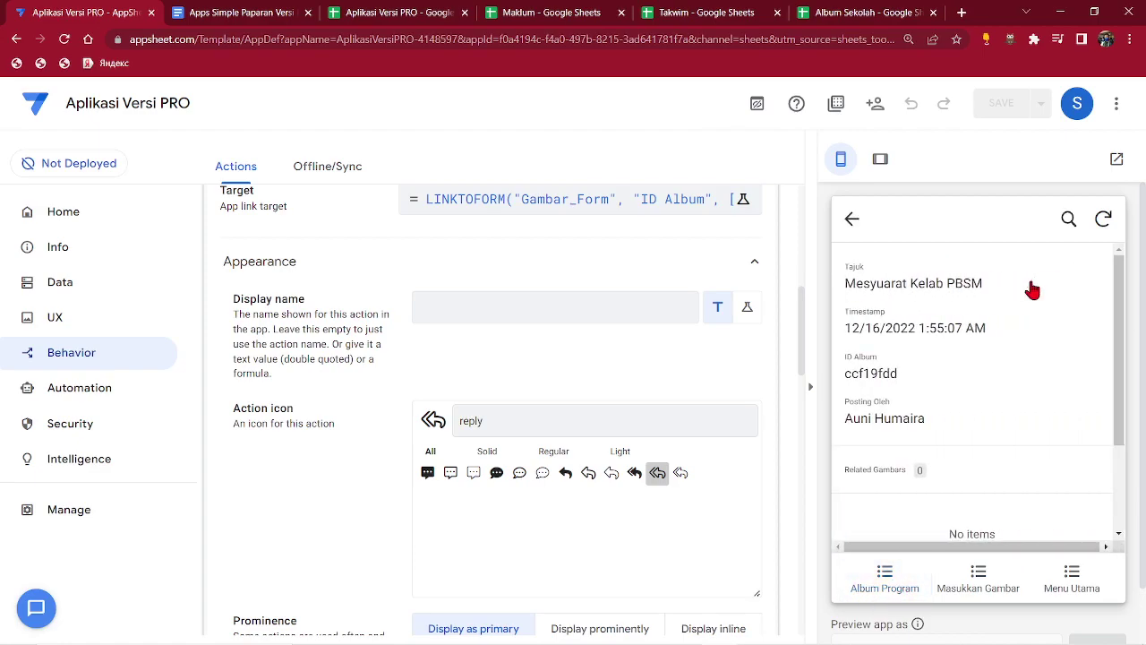
pyautogui.scroll(-2, 1049, 455)
pyautogui.scroll(-1, 1050, 455)
pyautogui.scroll(3, 1038, 465)
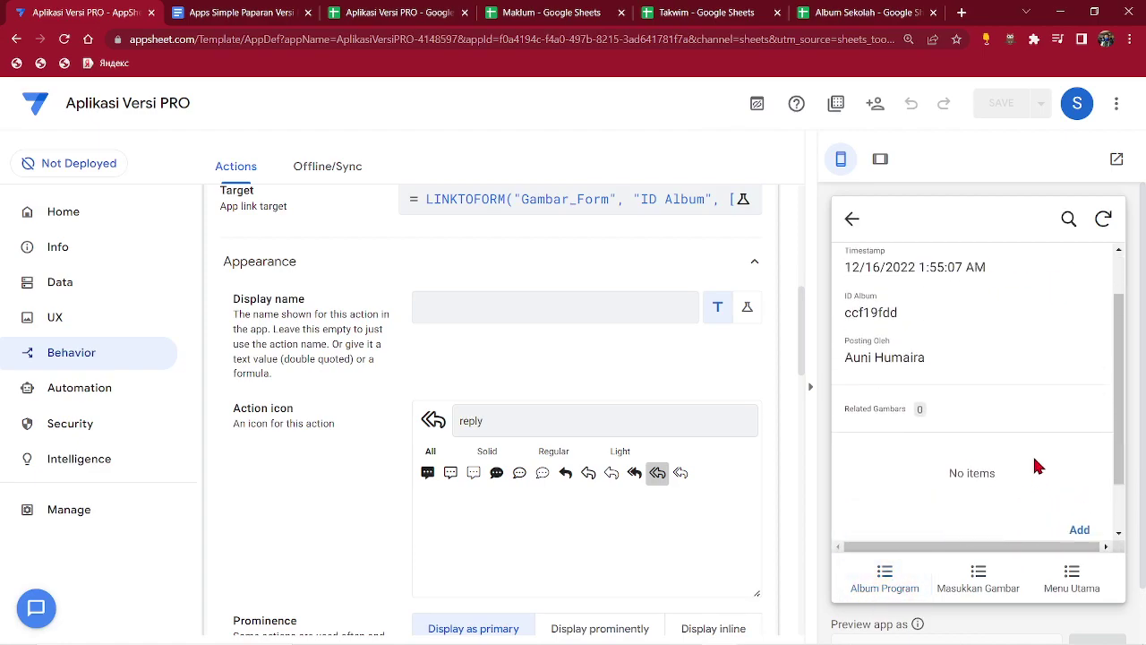
pyautogui.click(852, 220)
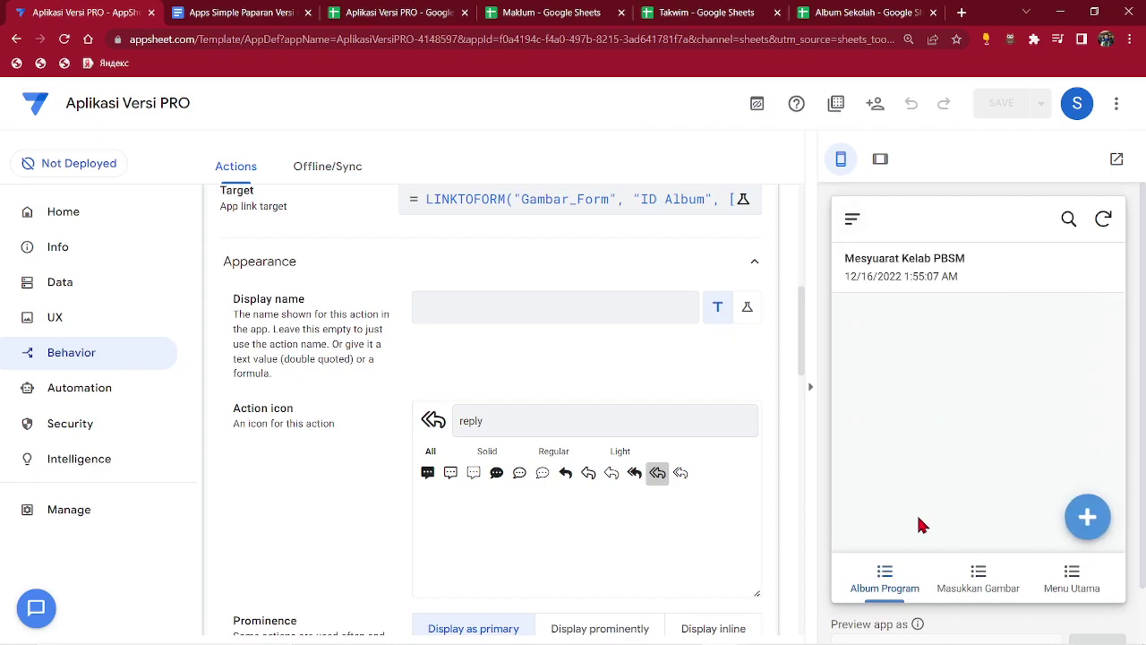
pyautogui.click(895, 574)
# Change the Tambah Gambar action's record table to Tajuk Album and save the app.
pyautogui.scroll(2, 504, 339)
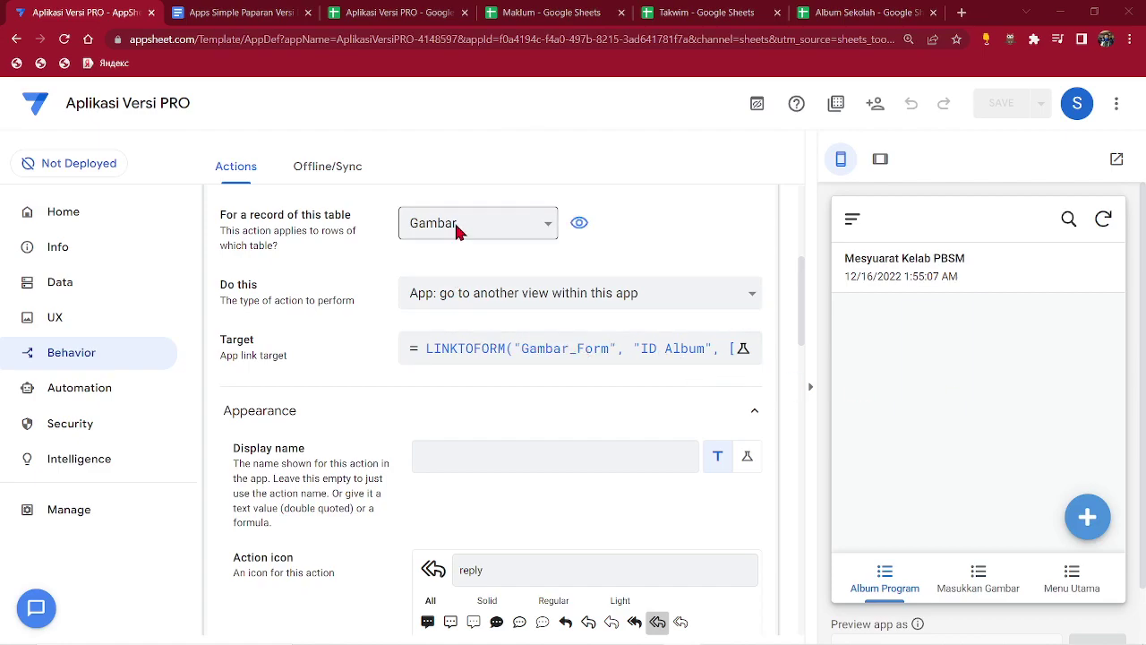
pyautogui.scroll(1, 448, 314)
pyautogui.click(472, 308)
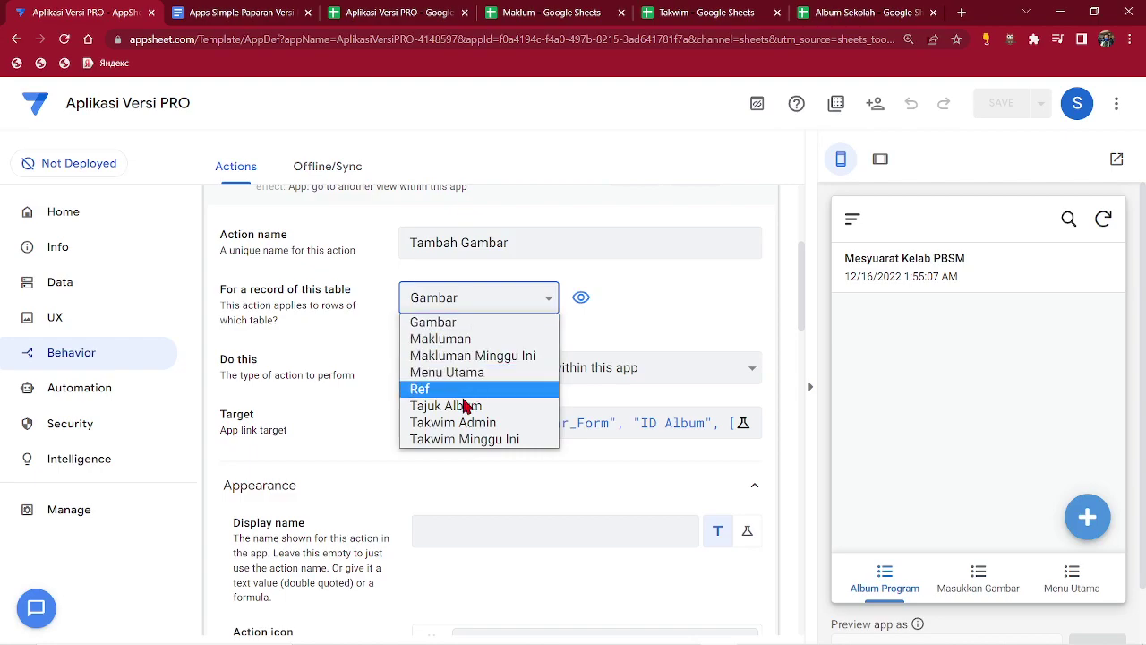
pyautogui.click(456, 405)
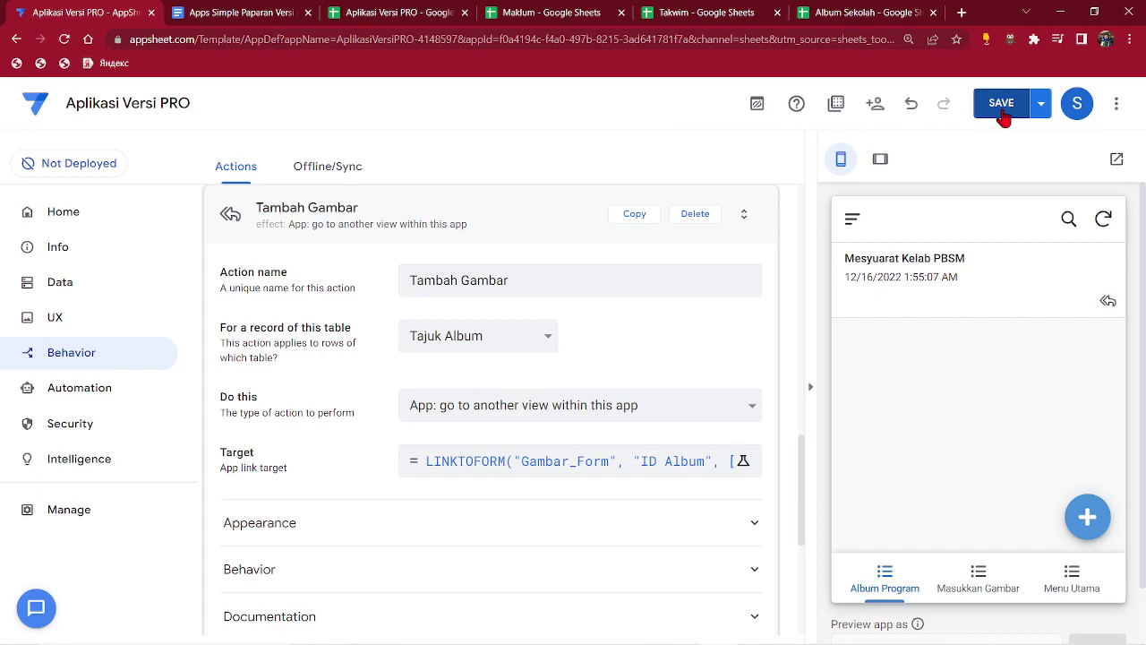
pyautogui.click(1003, 104)
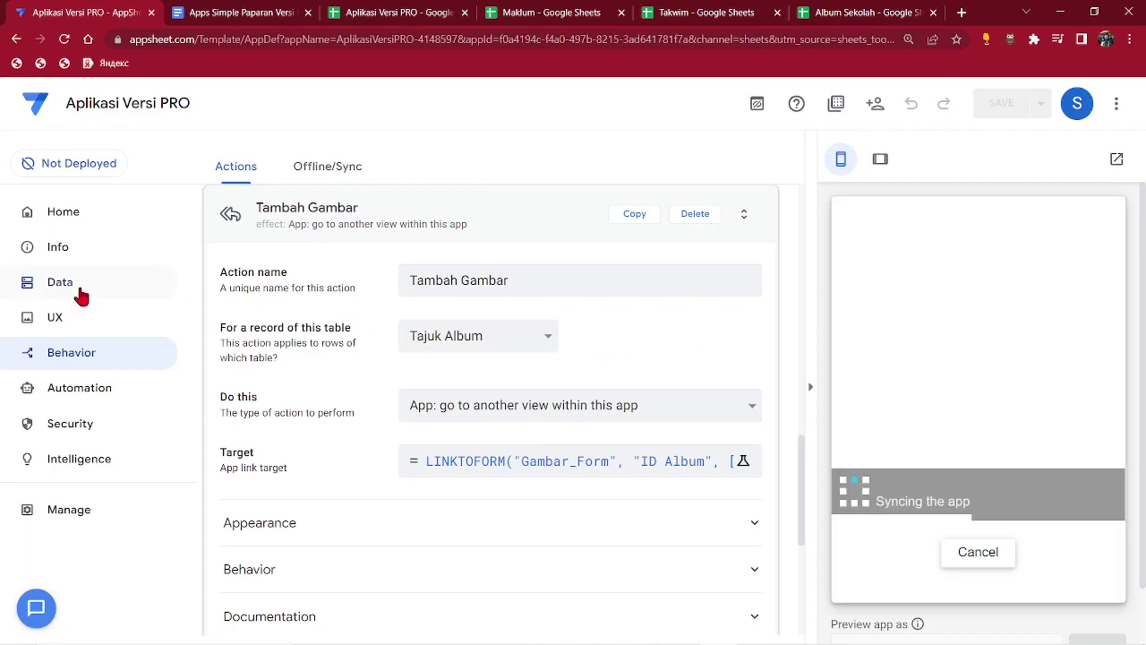
# Set the finish view of the Gambar_Form view to Menu Utama and save the app.
pyautogui.click(62, 319)
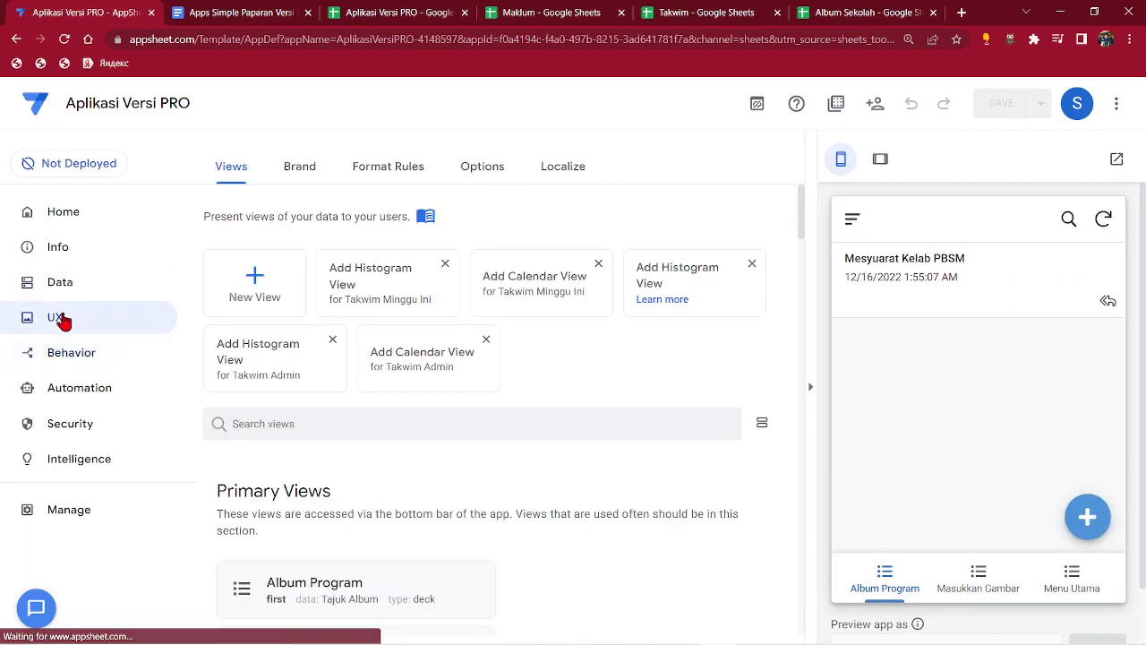
pyautogui.scroll(-5, 402, 439)
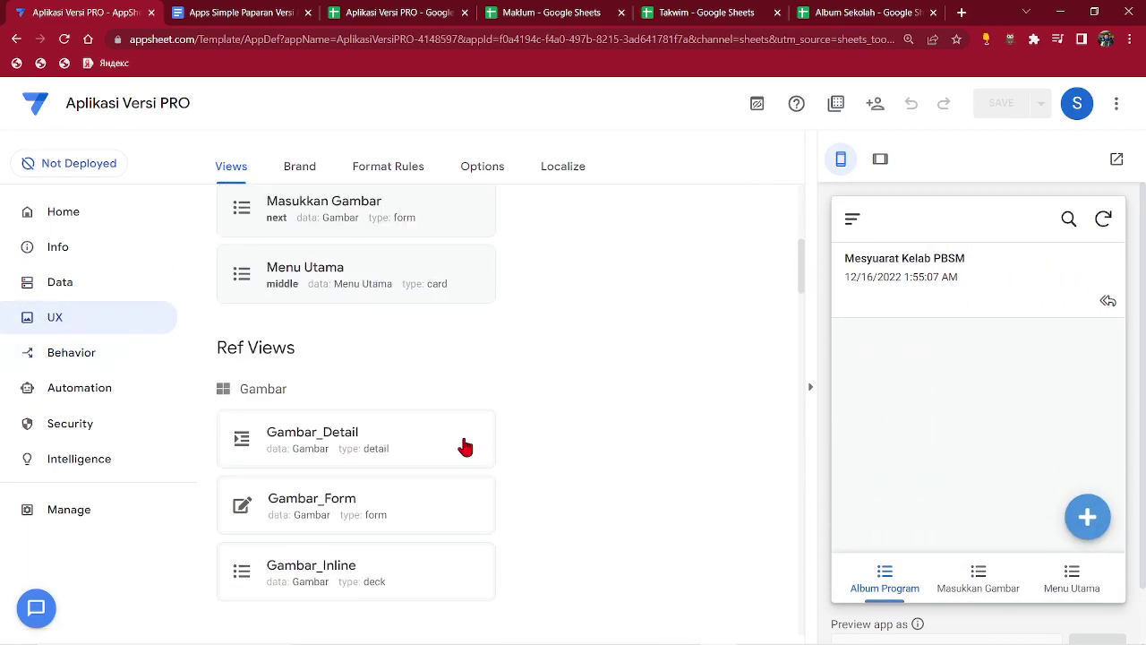
pyautogui.scroll(-2, 414, 436)
pyautogui.click(331, 367)
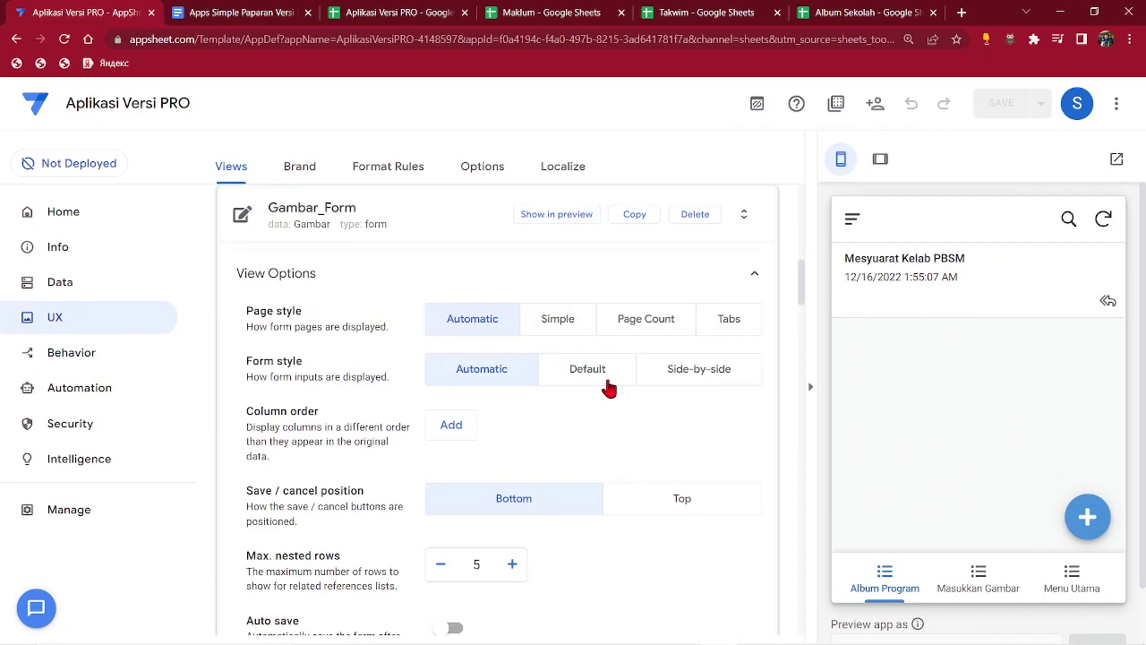
pyautogui.scroll(-2, 696, 440)
pyautogui.click(582, 463)
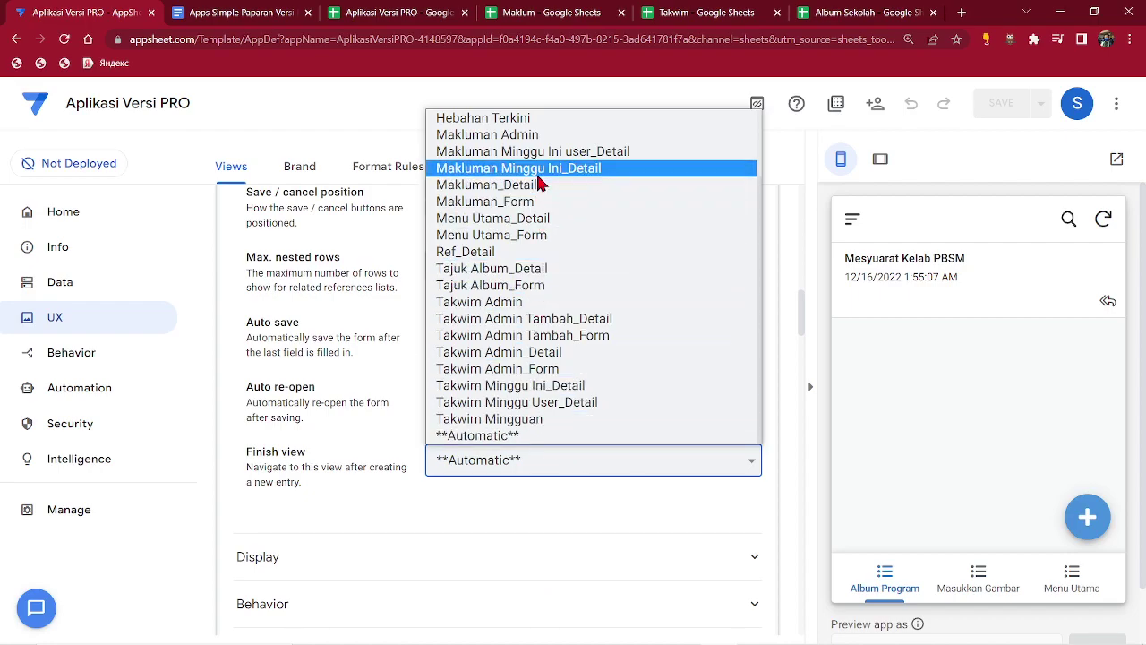
pyautogui.scroll(3, 529, 233)
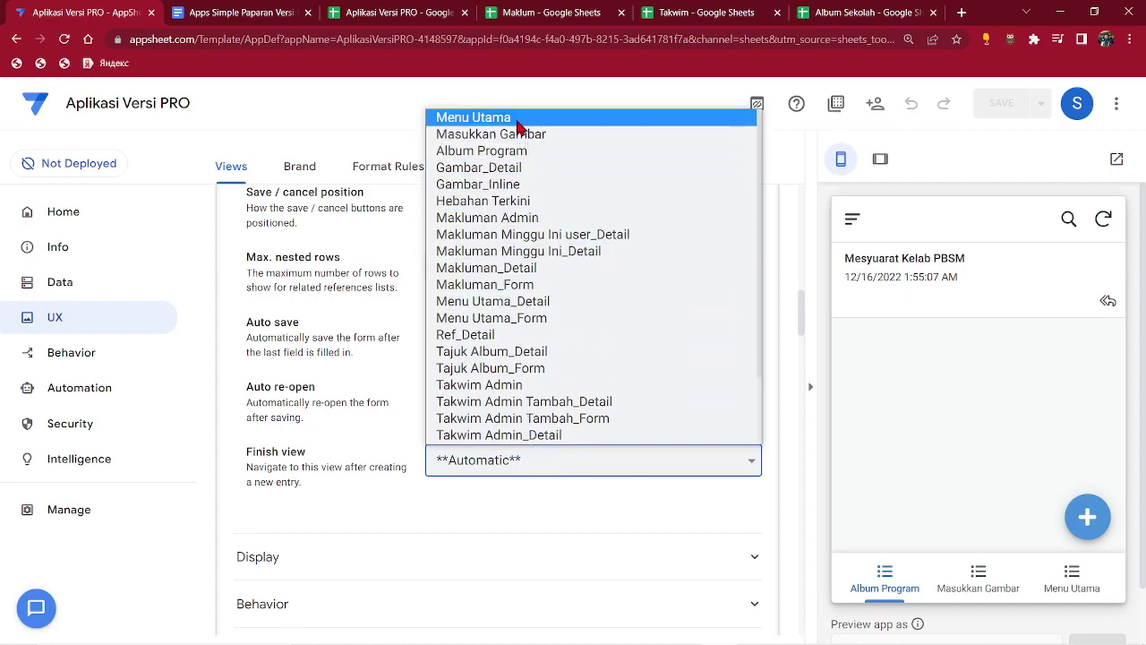
pyautogui.click(526, 117)
pyautogui.click(1003, 108)
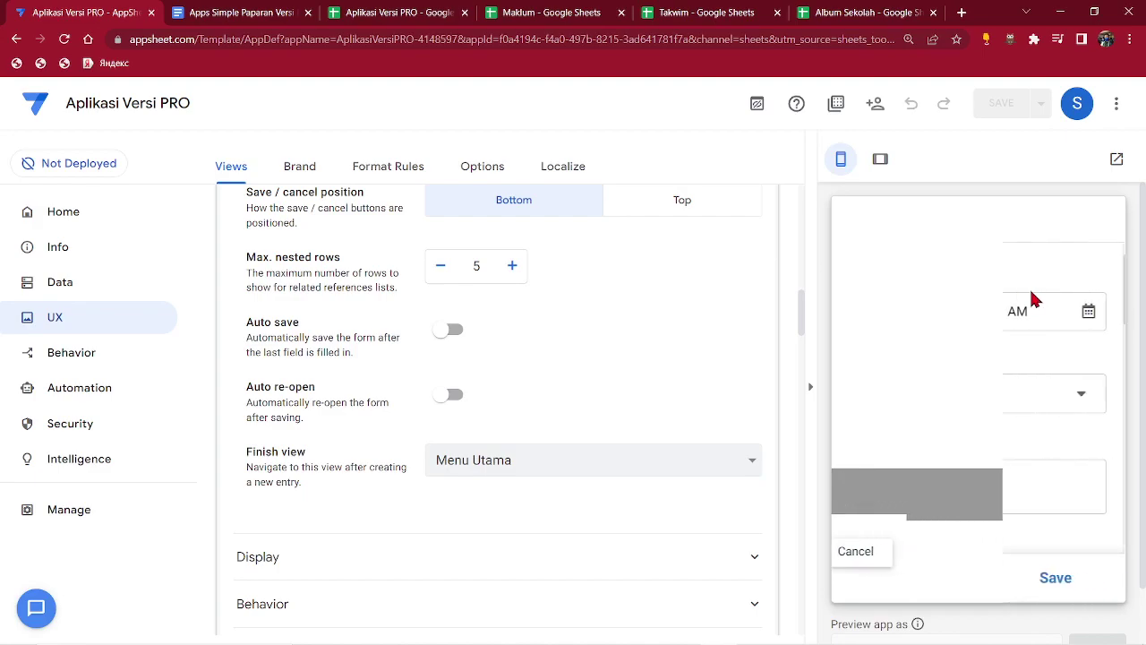
# Cancel the form in the preview and check the app's starting view setting in the UX options.
pyautogui.click(904, 577)
pyautogui.scroll(1, 501, 403)
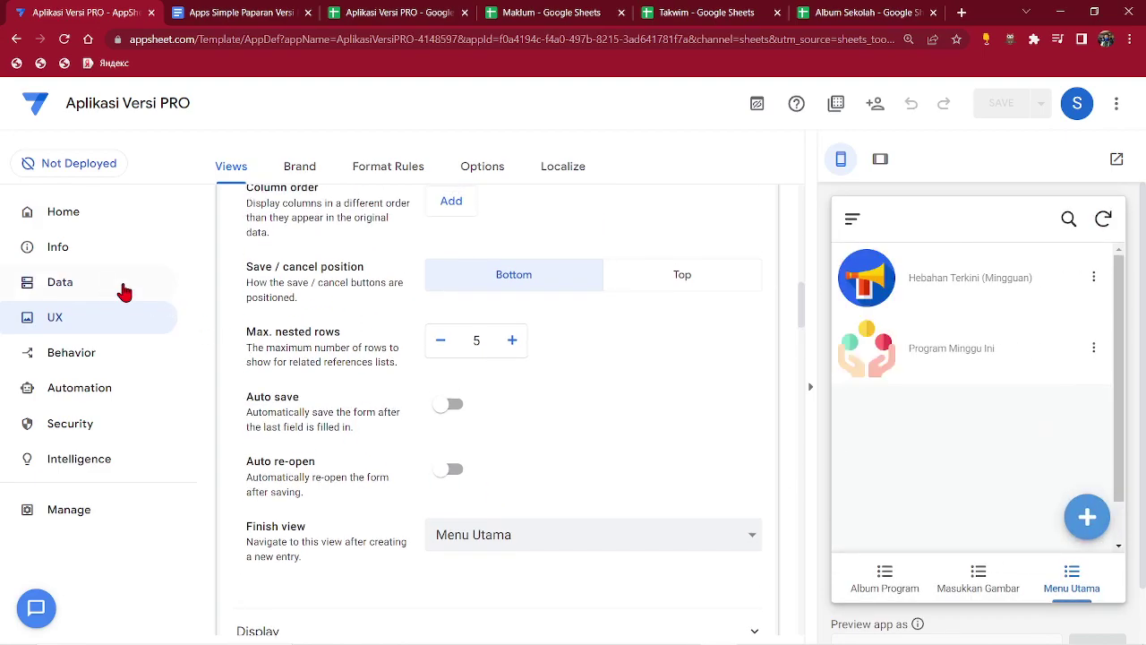
pyautogui.click(474, 168)
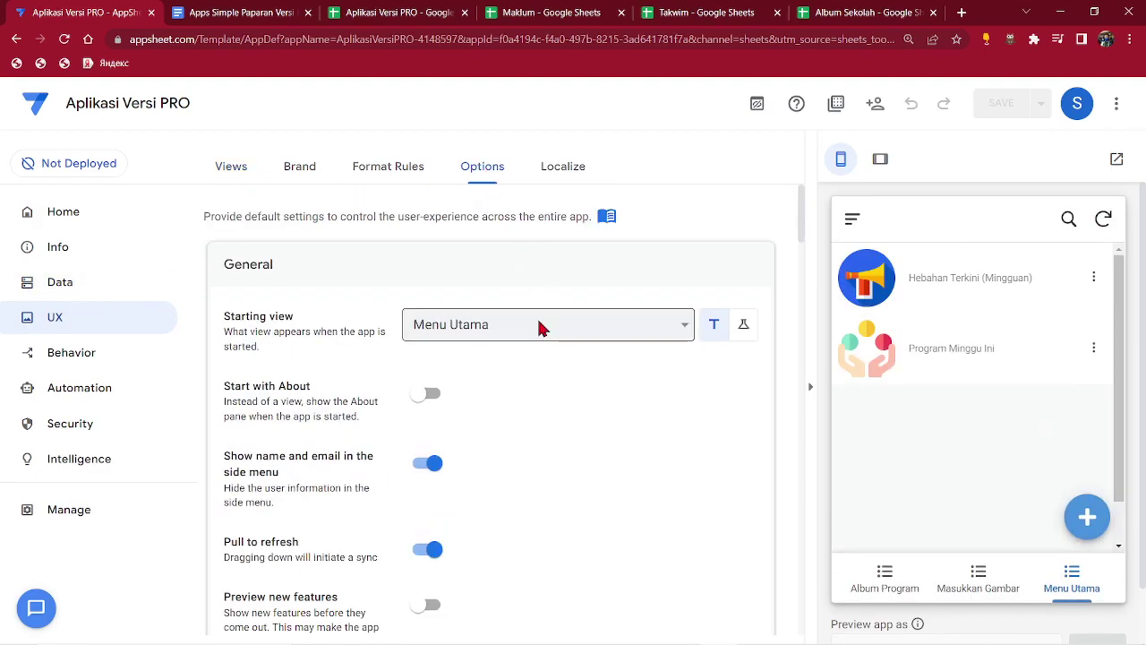
# Run the Tambah Gambar action on the Mesyuarat Kelab PBSM album in the preview and look through the form's photo fields.
pyautogui.click(885, 575)
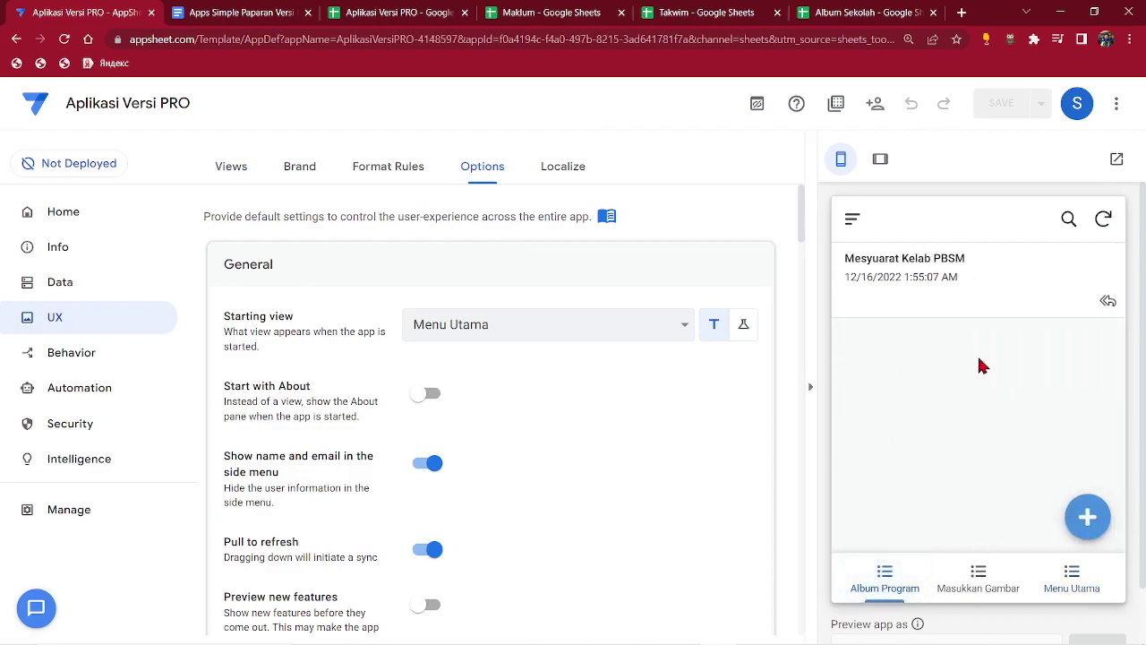
pyautogui.click(1107, 303)
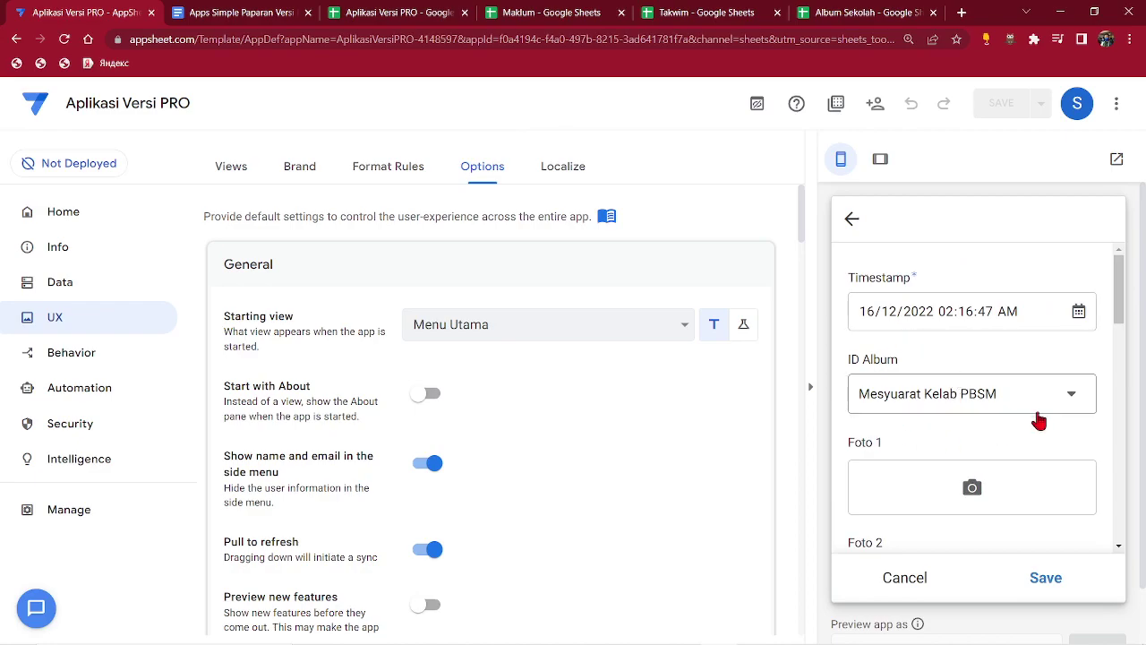
pyautogui.scroll(-4, 1015, 476)
pyautogui.scroll(-2, 979, 504)
pyautogui.scroll(6, 979, 475)
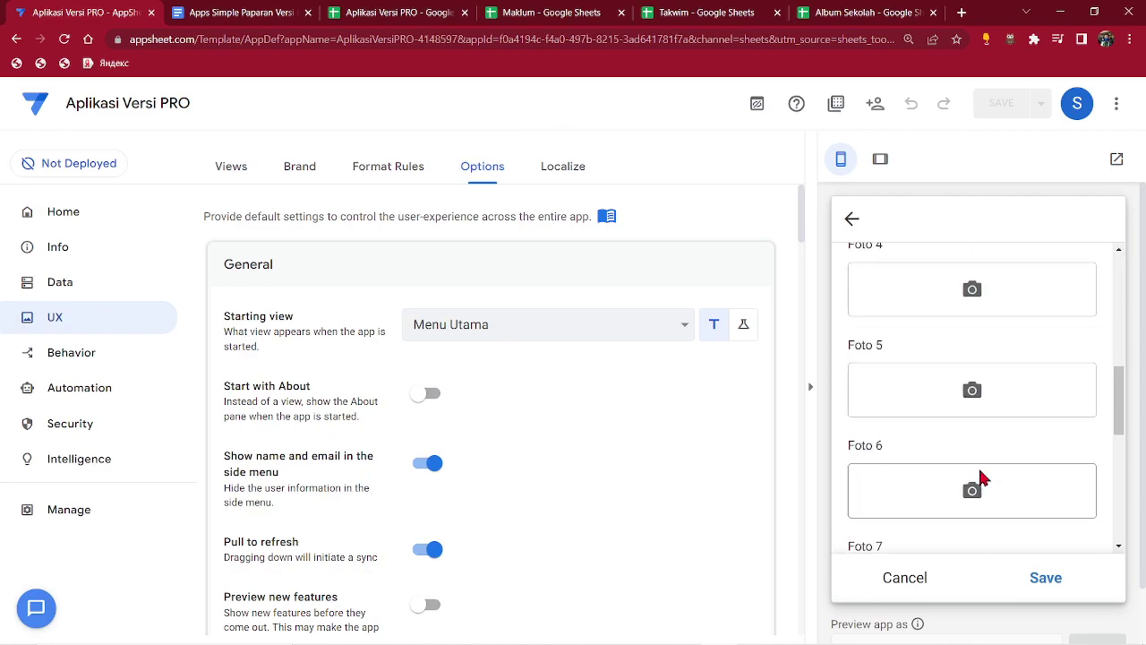
# Add image 8 from the Desktop folder dinner ppd kb to the Foto 1 field.
pyautogui.click(972, 414)
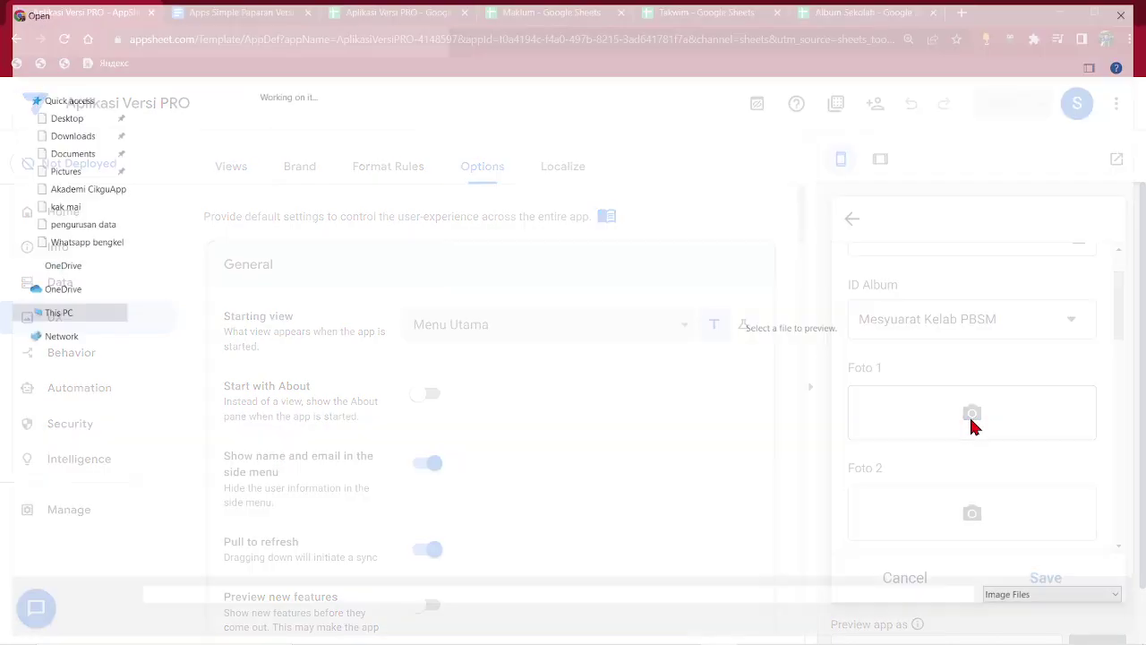
pyautogui.click(65, 117)
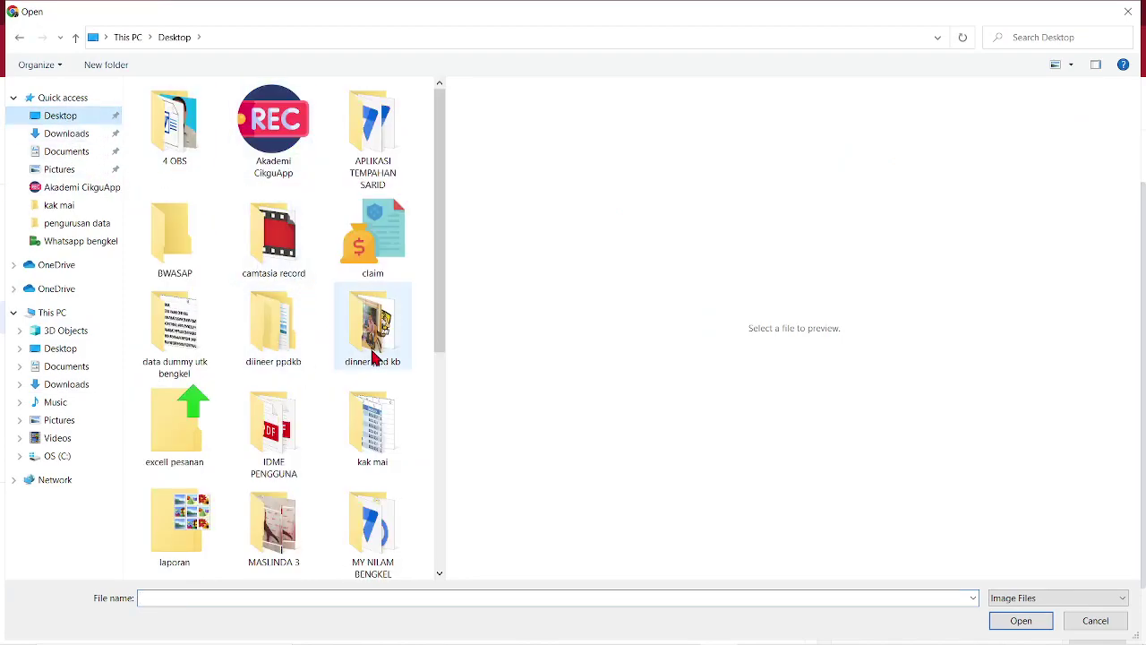
pyautogui.doubleClick(373, 340)
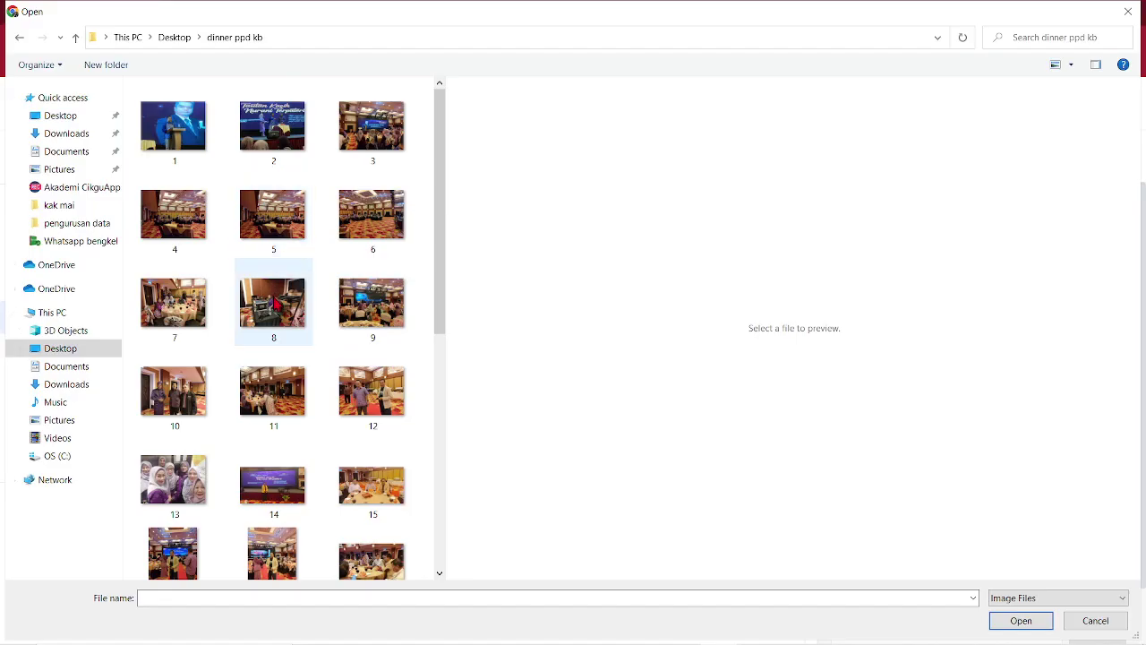
pyautogui.doubleClick(273, 301)
# Add image 18 from the dinner ppd kb folder to the Foto 2 field and another photo from it to Foto 3.
pyautogui.scroll(-2, 971, 448)
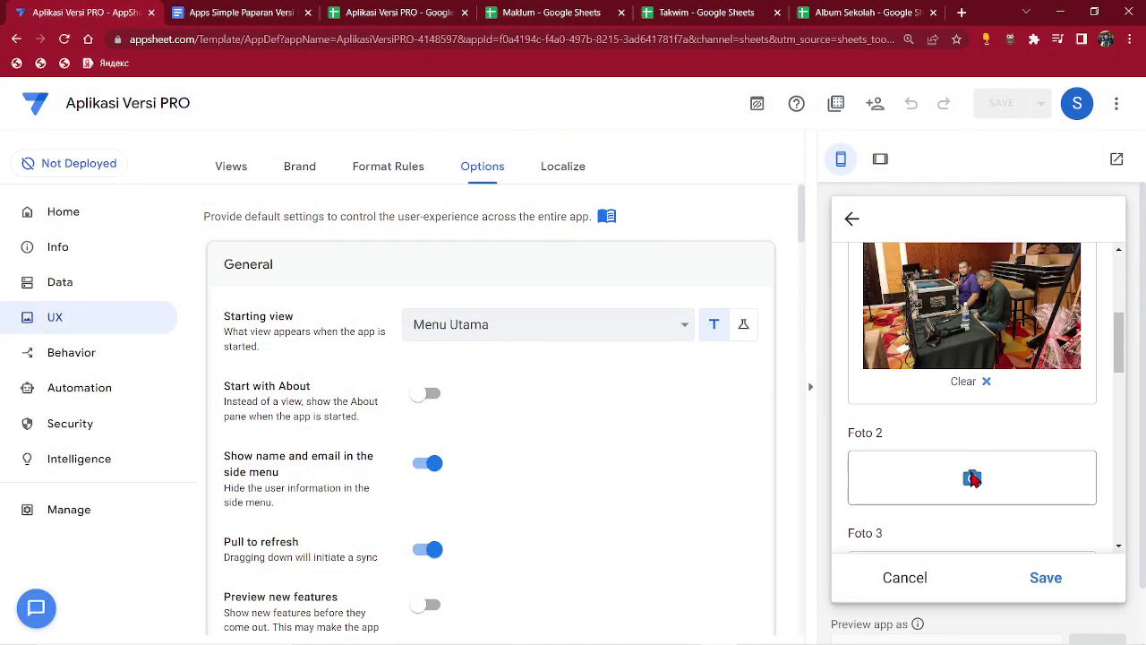
pyautogui.click(973, 475)
pyautogui.scroll(-2, 304, 322)
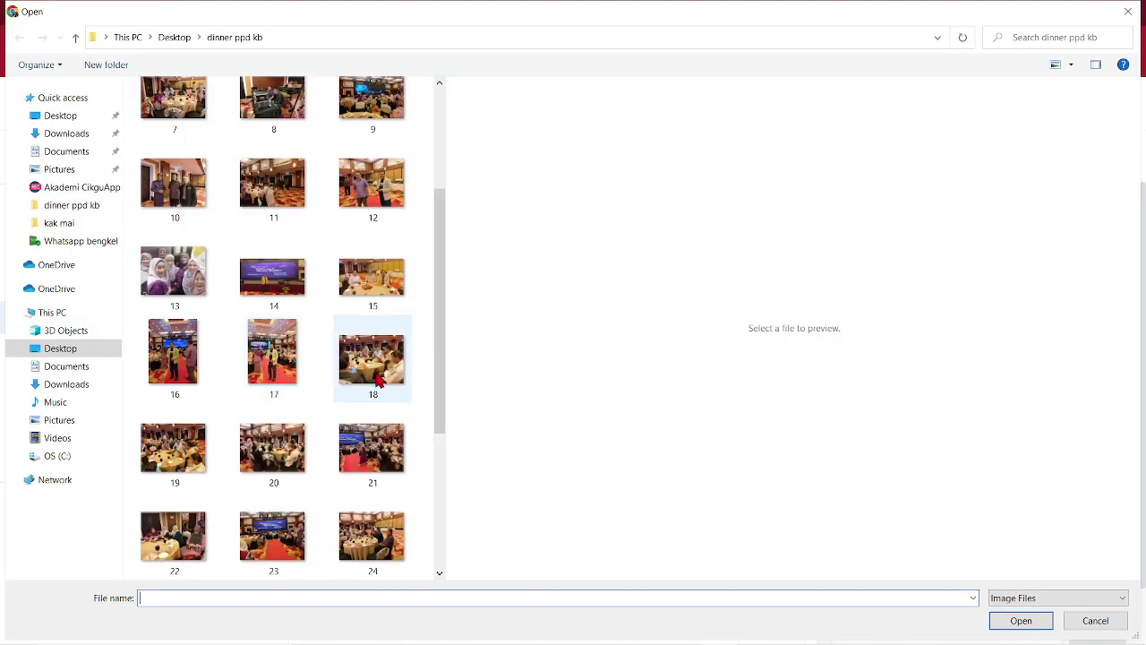
pyautogui.click(381, 376)
pyautogui.doubleClick(380, 376)
pyautogui.scroll(-4, 974, 465)
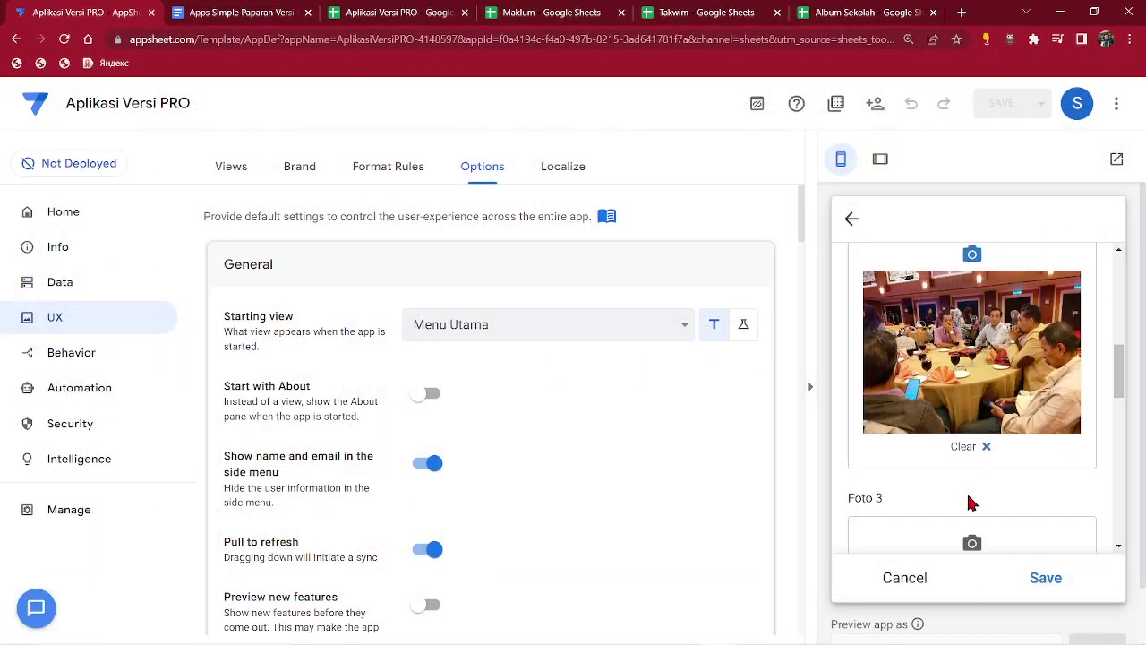
pyautogui.click(972, 393)
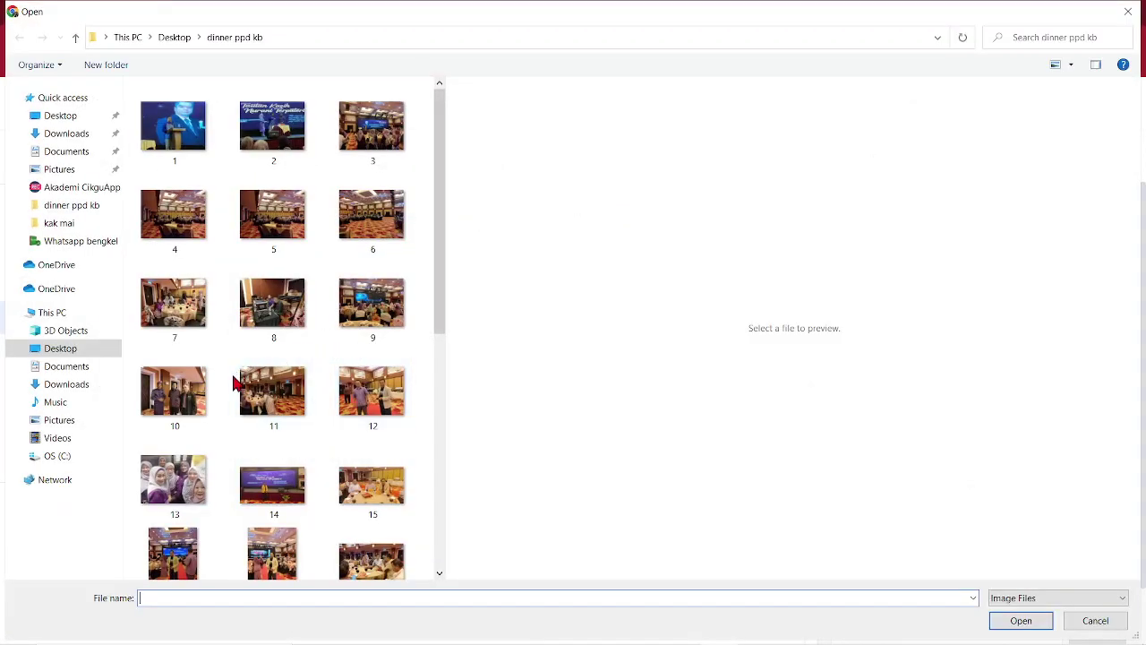
pyautogui.scroll(-5, 198, 400)
pyautogui.doubleClick(172, 271)
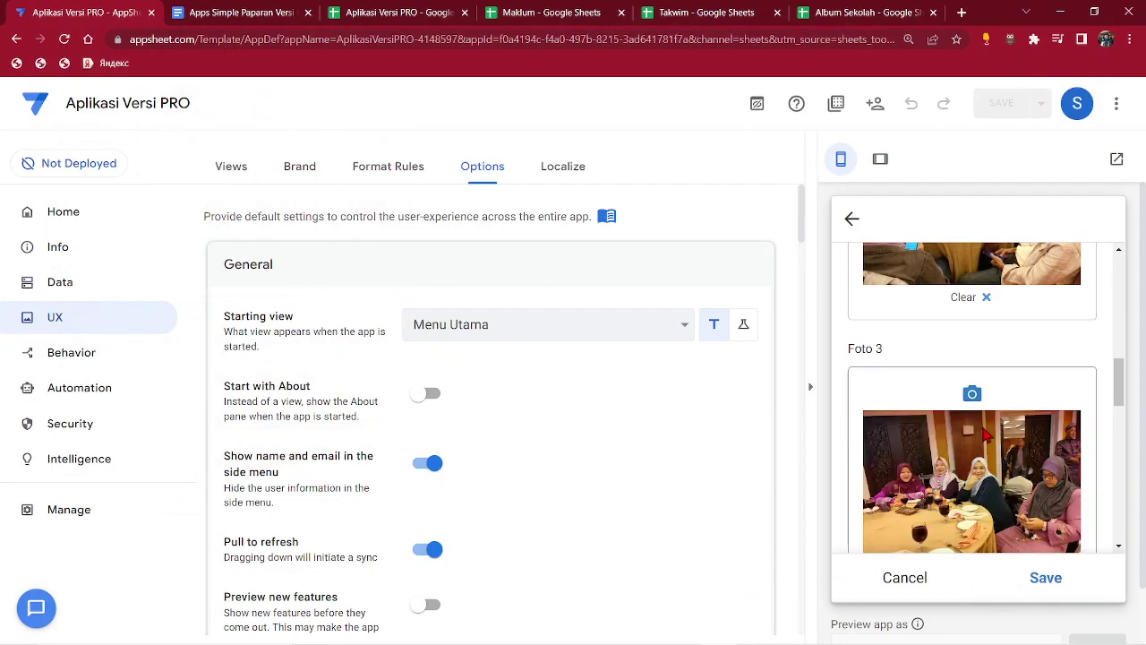
# Add image 21 from the dinner ppd kb folder to the Foto 4 field and another photo from it to Foto 5.
pyautogui.click(972, 461)
pyautogui.scroll(-3, 304, 394)
pyautogui.doubleClick(371, 448)
pyautogui.scroll(-5, 978, 407)
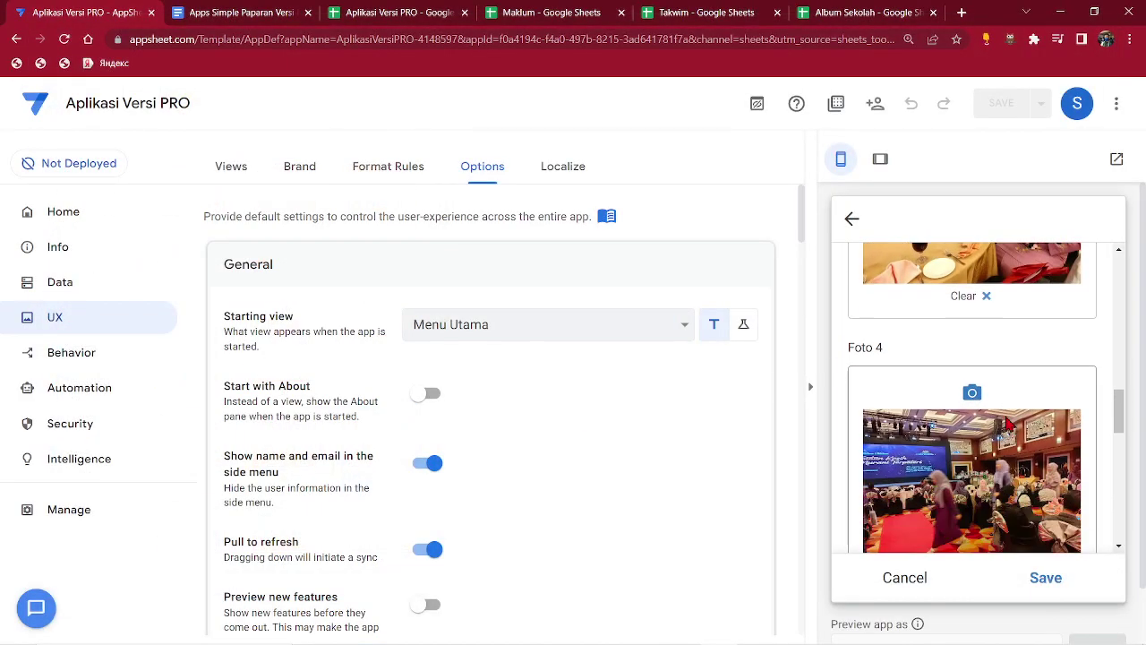
pyautogui.click(973, 376)
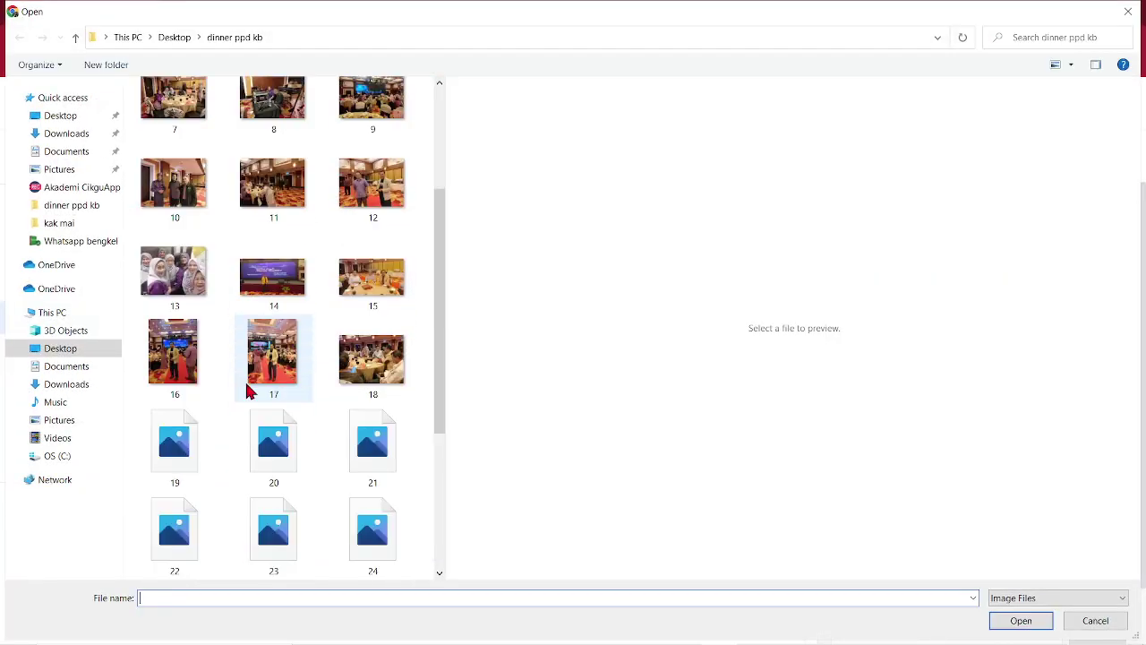
pyautogui.scroll(-3, 199, 395)
pyautogui.doubleClick(198, 396)
# Leave the remaining photo fields empty, enter the preparer's name in Disediakan Oleh, and save the form.
pyautogui.scroll(-5, 965, 475)
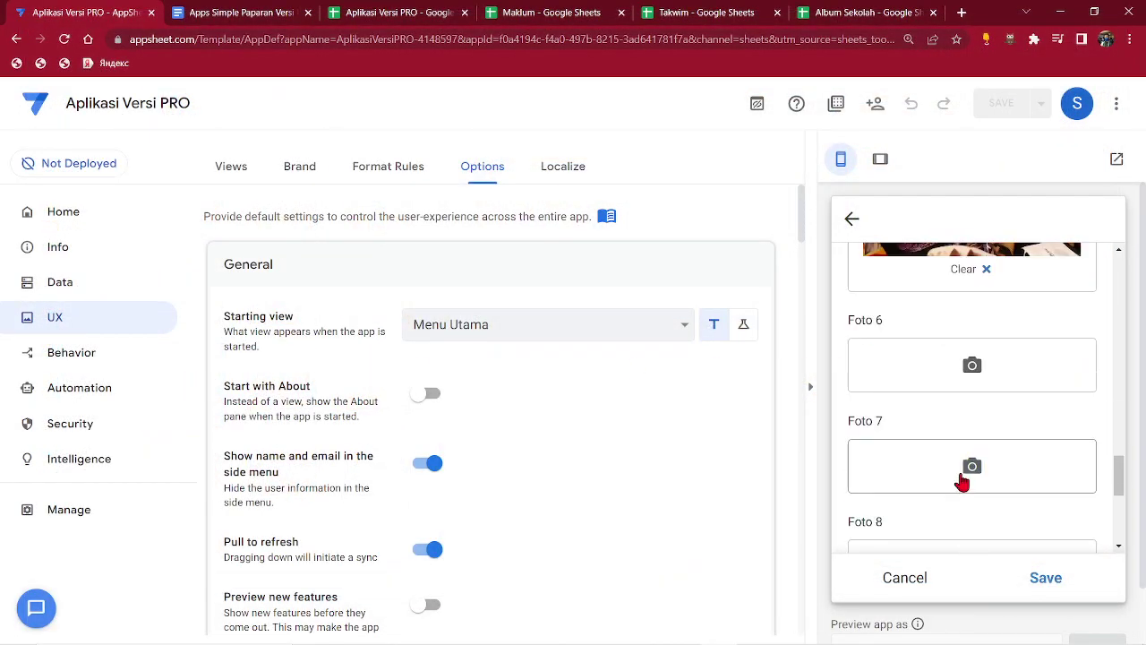
pyautogui.scroll(-1, 944, 515)
pyautogui.click(921, 511)
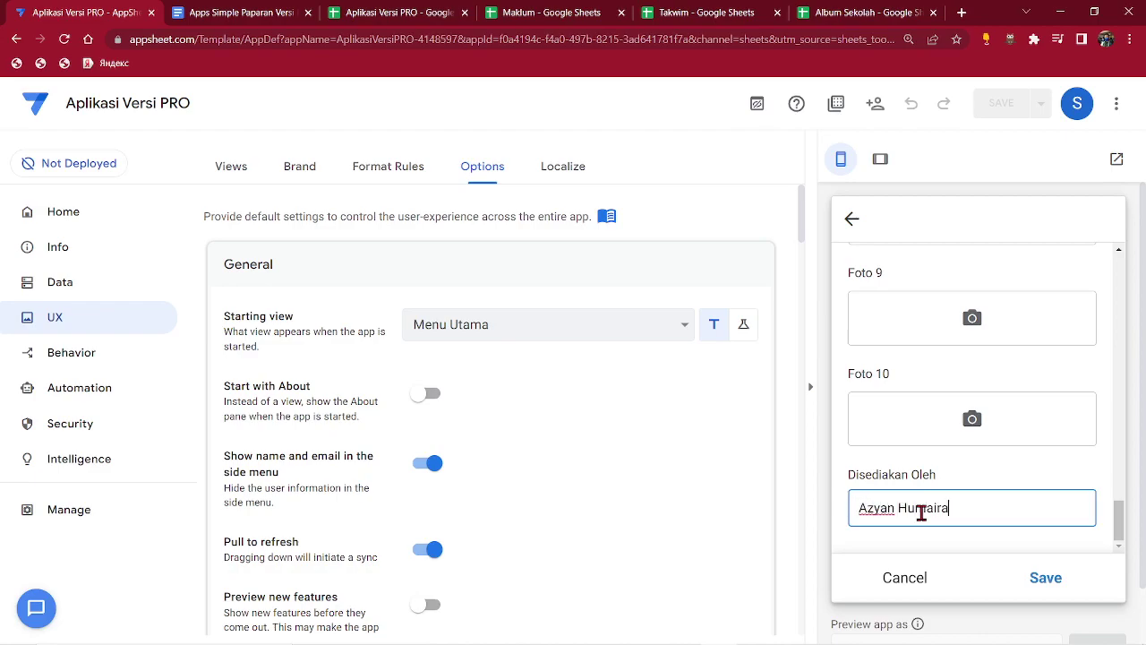
pyautogui.click(1045, 579)
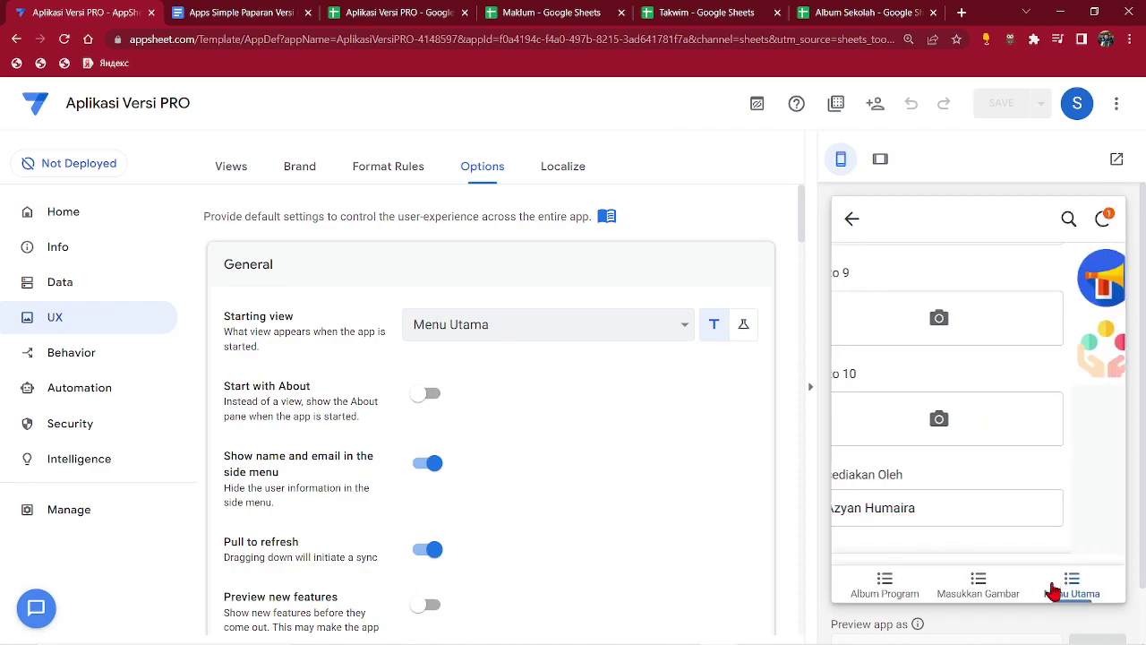
# Open the Mesyuarat Kelab PBSM album from Album Program in the preview and look through its related Gambar record.
pyautogui.click(881, 579)
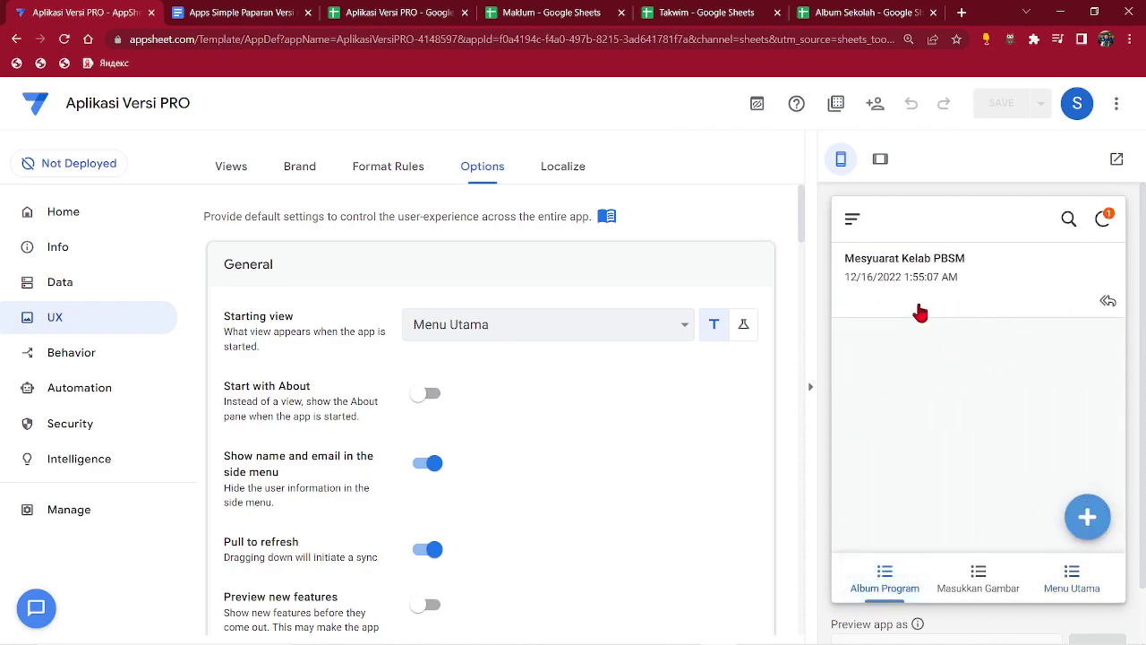
pyautogui.click(935, 283)
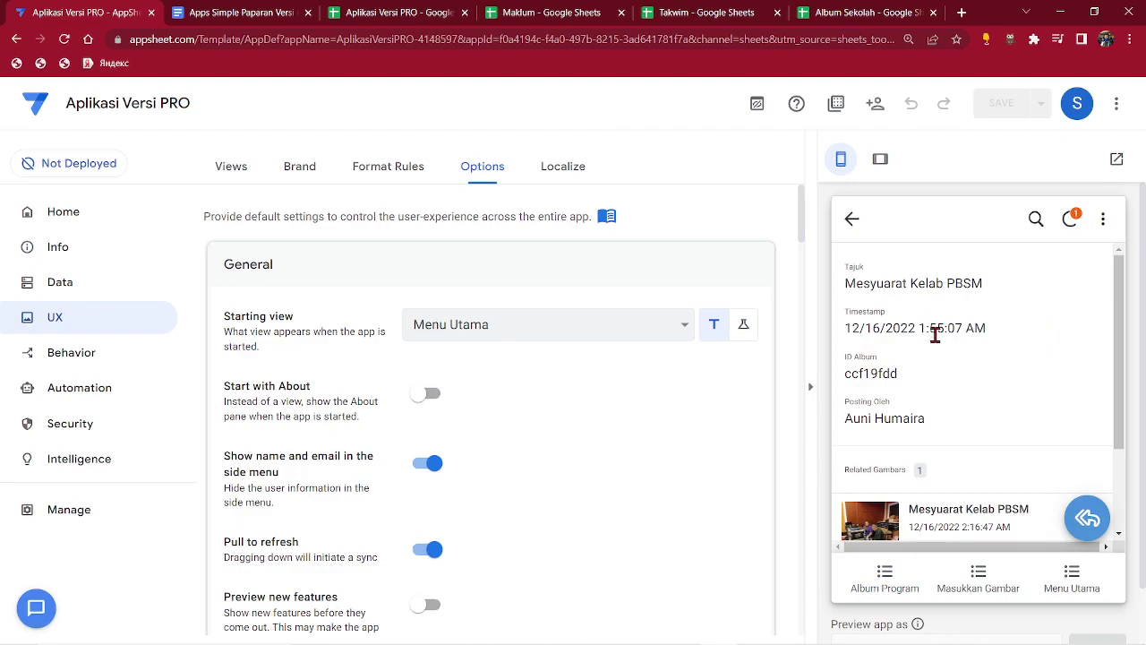
pyautogui.scroll(-3, 939, 402)
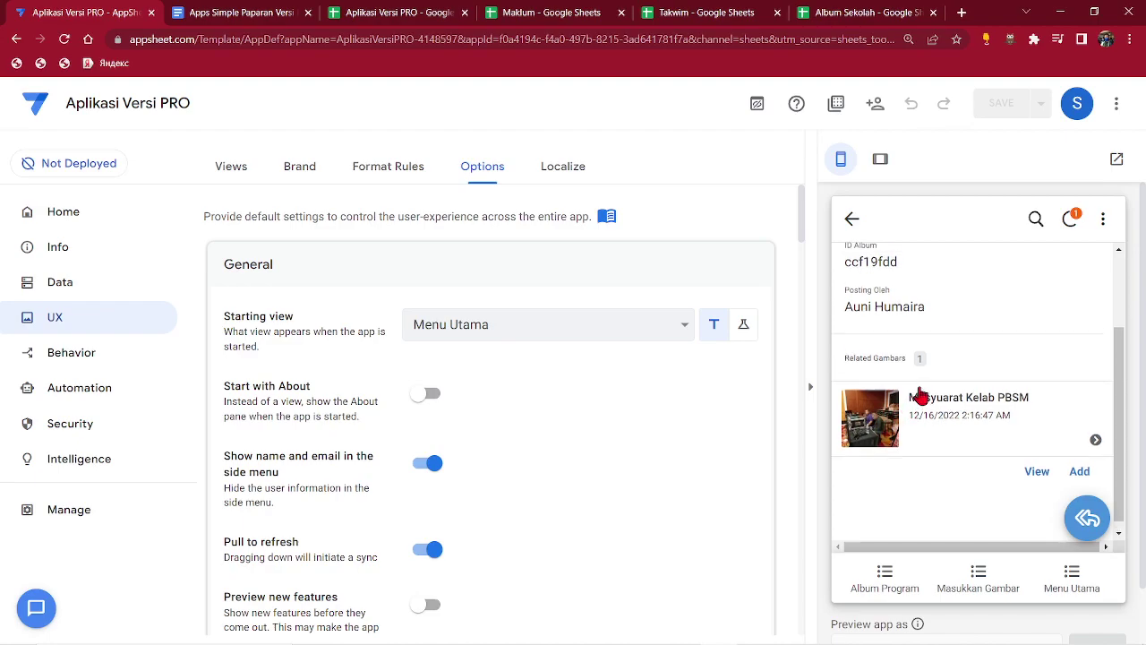
pyautogui.scroll(3, 923, 398)
pyautogui.scroll(-3, 958, 434)
pyautogui.click(944, 418)
pyautogui.scroll(-5, 955, 422)
pyautogui.scroll(-3, 957, 474)
pyautogui.scroll(3, 956, 512)
# Check the album's Related Gambars entry again, then view the Masukkan Gambar form, cancel it, and return to Album Program.
pyautogui.click(885, 578)
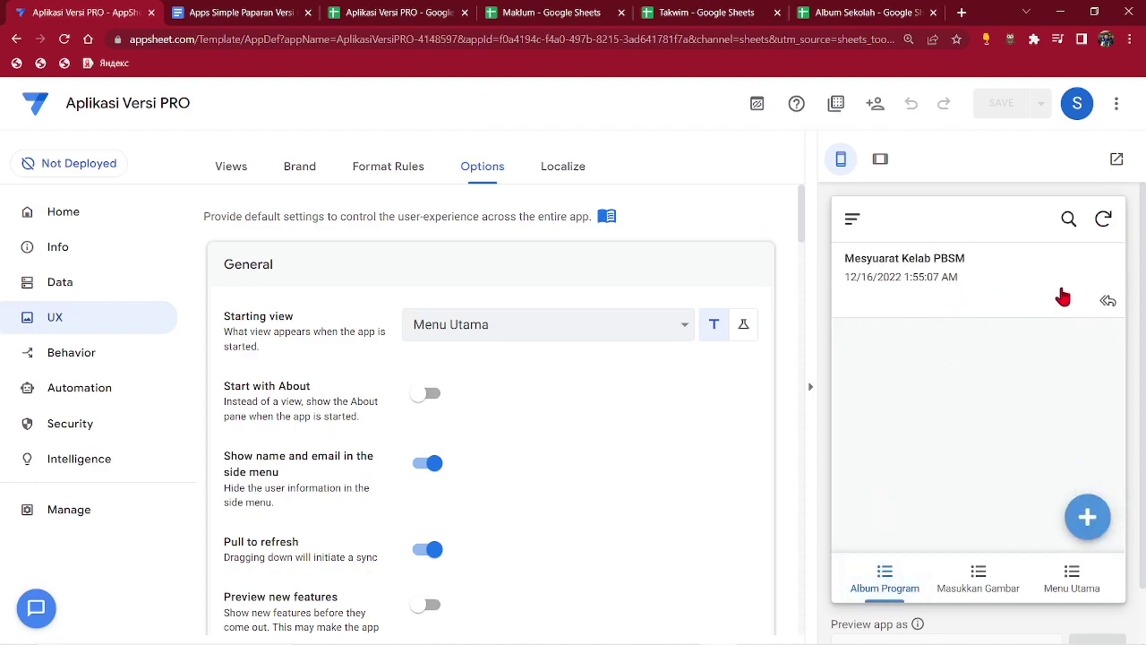
pyautogui.click(1050, 294)
pyautogui.scroll(-3, 959, 463)
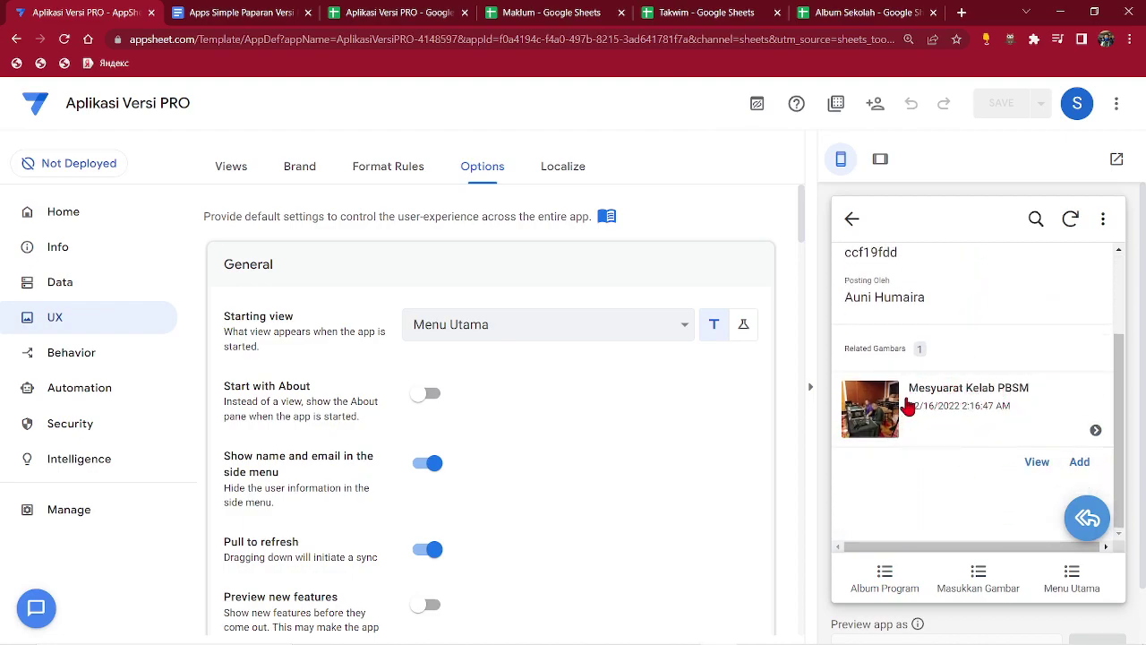
pyautogui.scroll(-1, 967, 528)
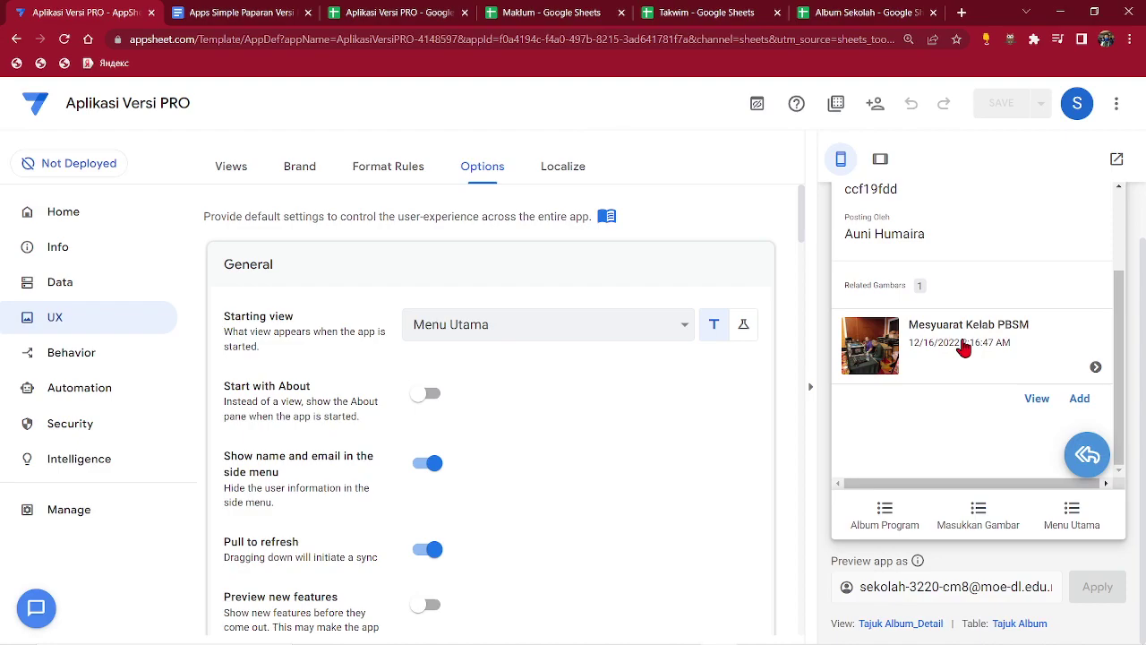
pyautogui.click(992, 522)
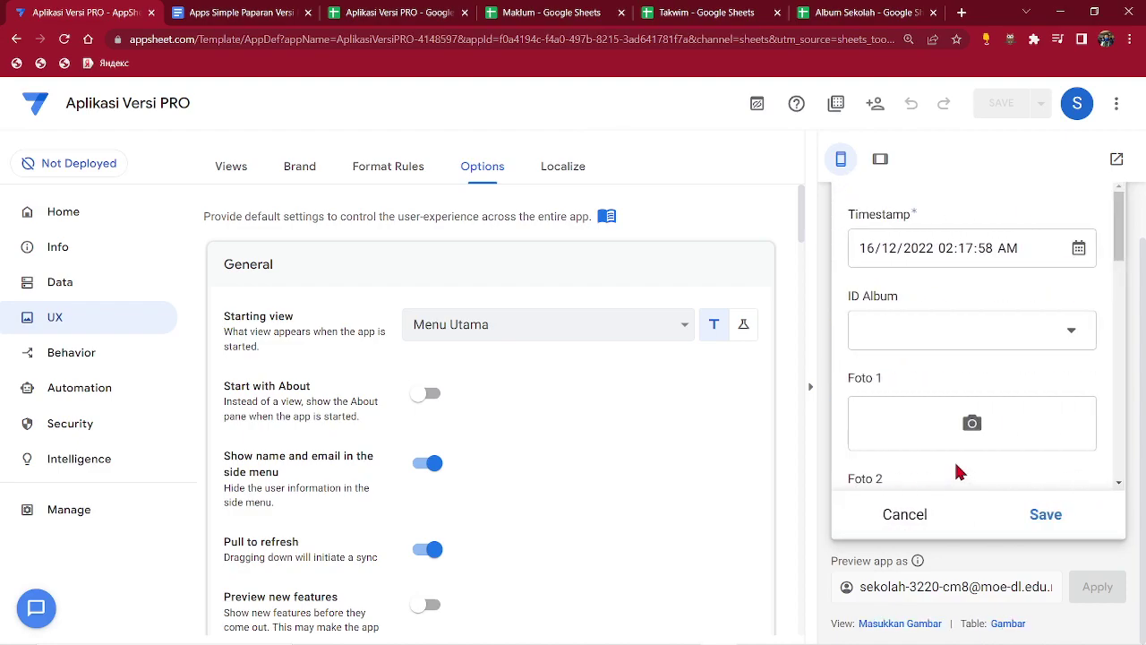
pyautogui.click(913, 516)
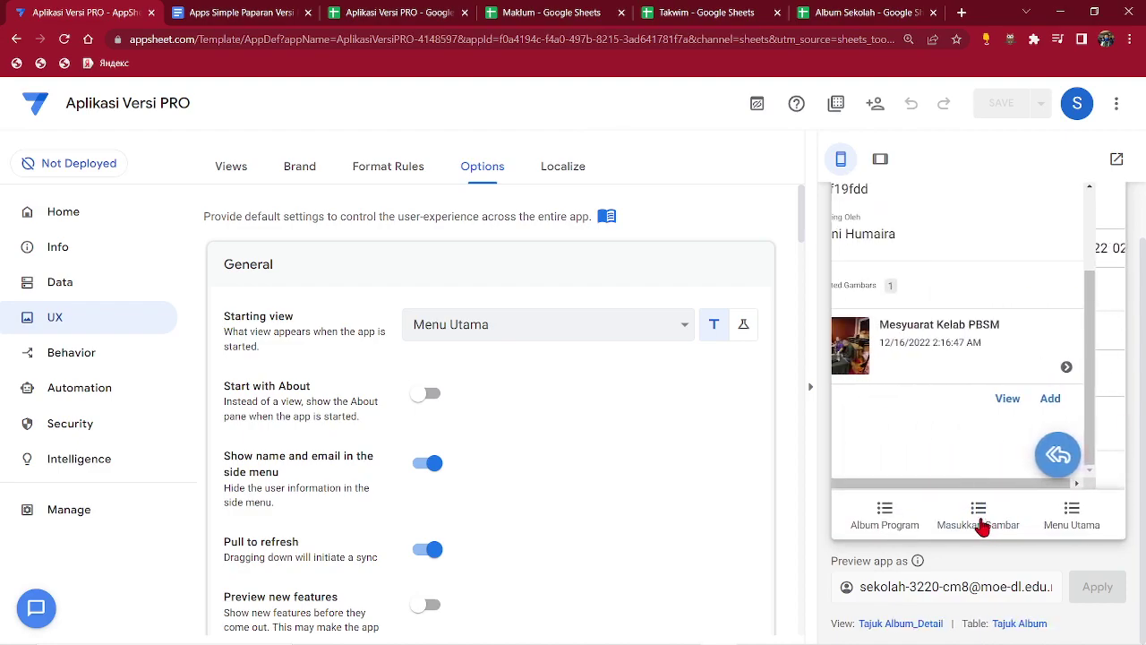
pyautogui.click(866, 515)
pyautogui.click(895, 511)
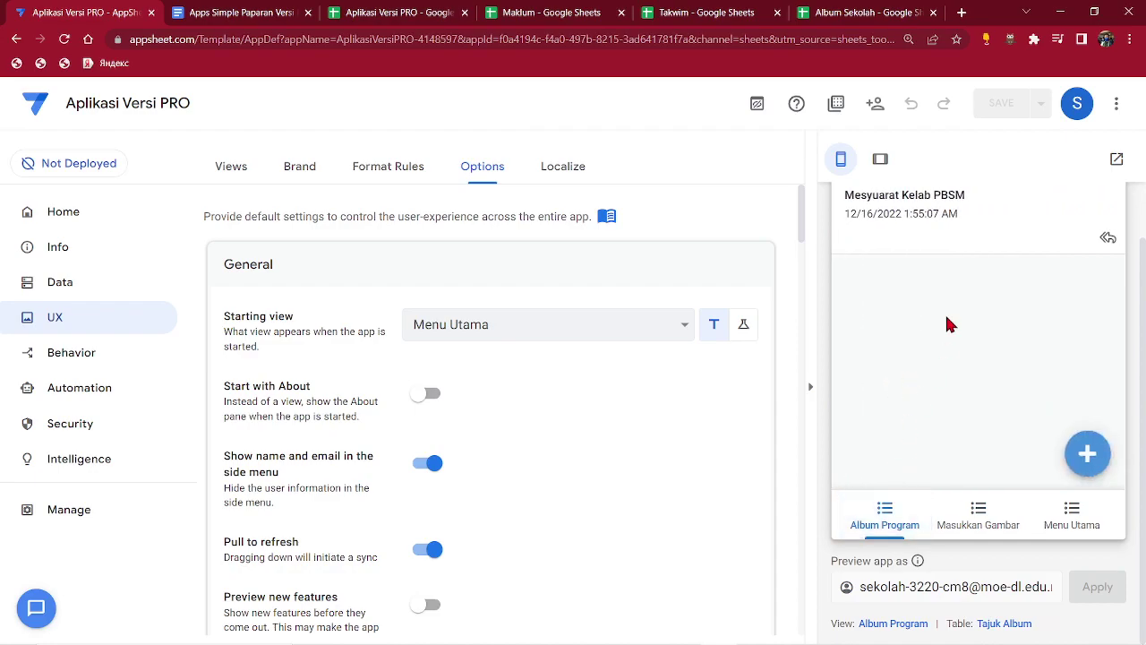
# Reopen the Mesyuarat Kelab PBSM album in the preview and open its Tajuk Album_Detail view settings at the column options.
pyautogui.click(964, 224)
pyautogui.scroll(-2, 1015, 396)
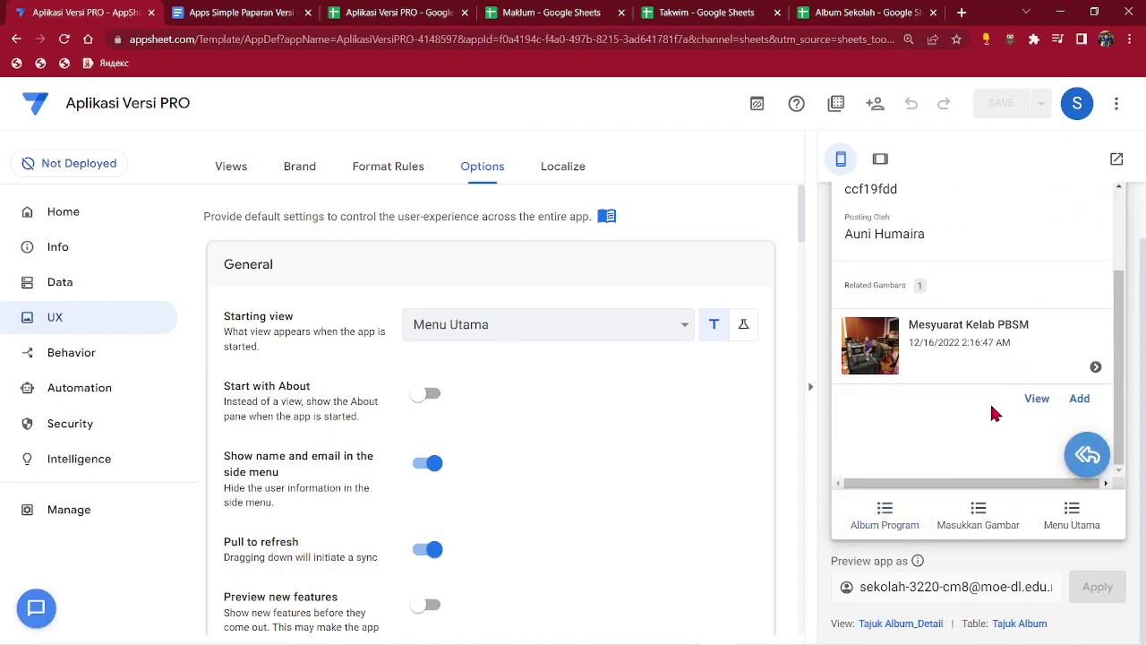
pyautogui.click(900, 624)
pyautogui.scroll(1, 510, 267)
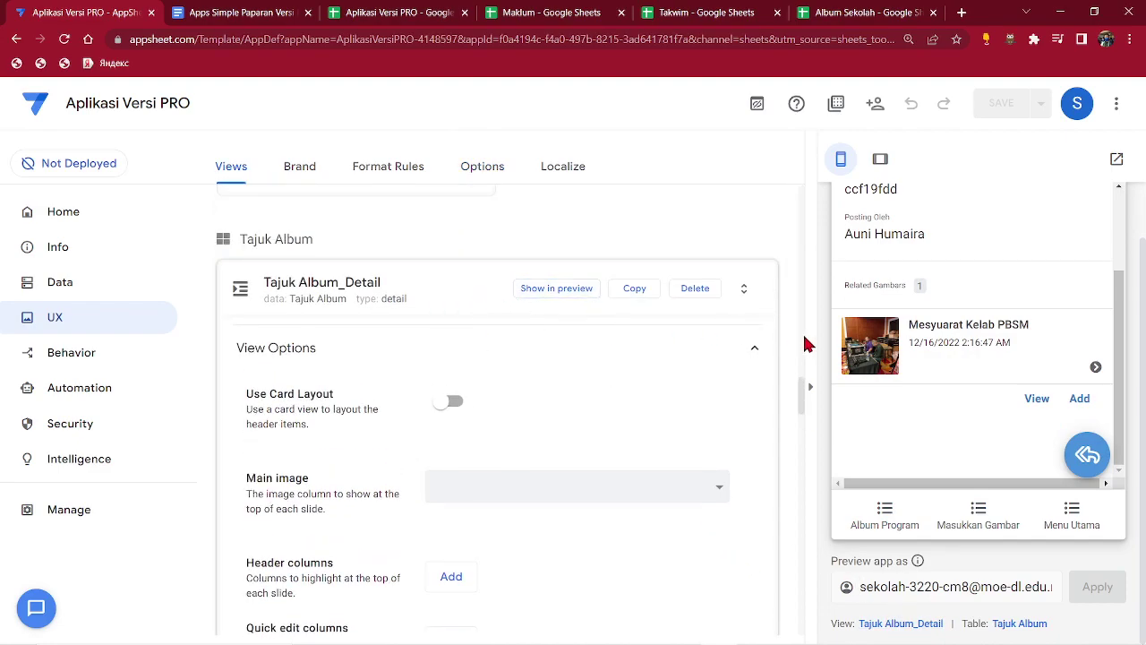
pyautogui.scroll(-2, 517, 385)
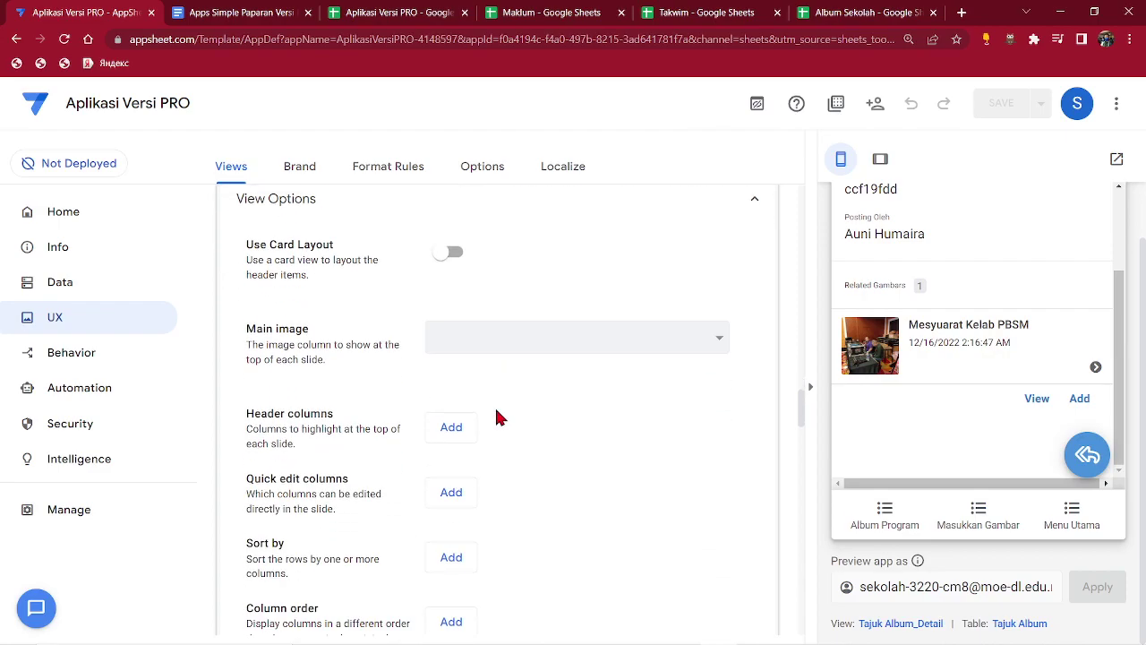
pyautogui.scroll(-1, 492, 407)
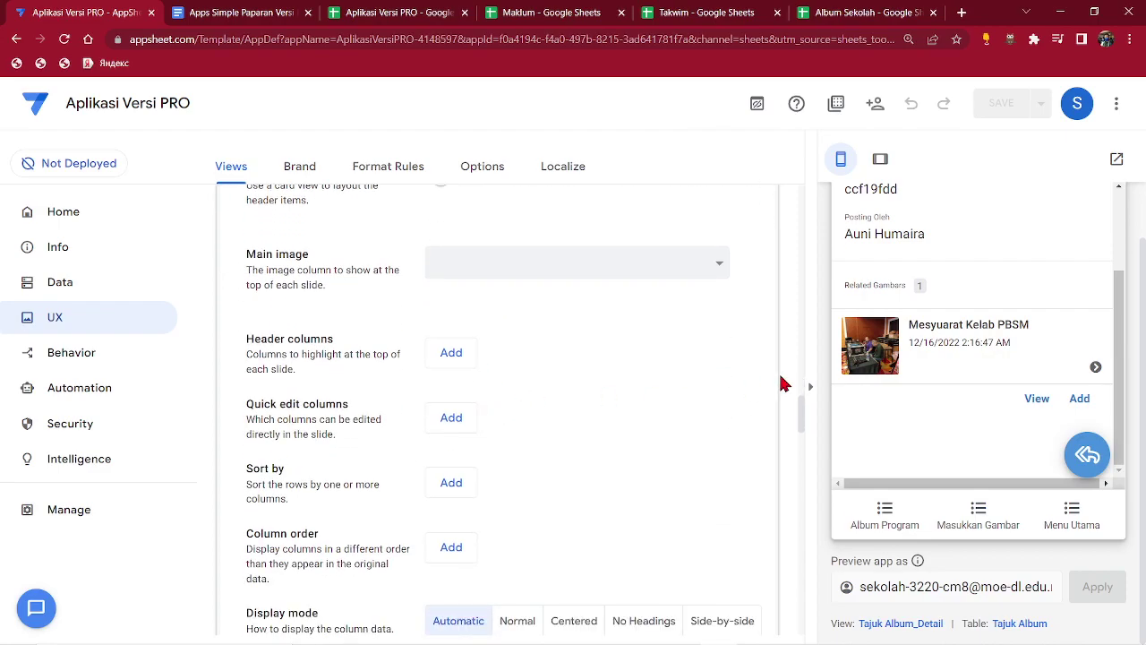
pyautogui.scroll(4, 941, 335)
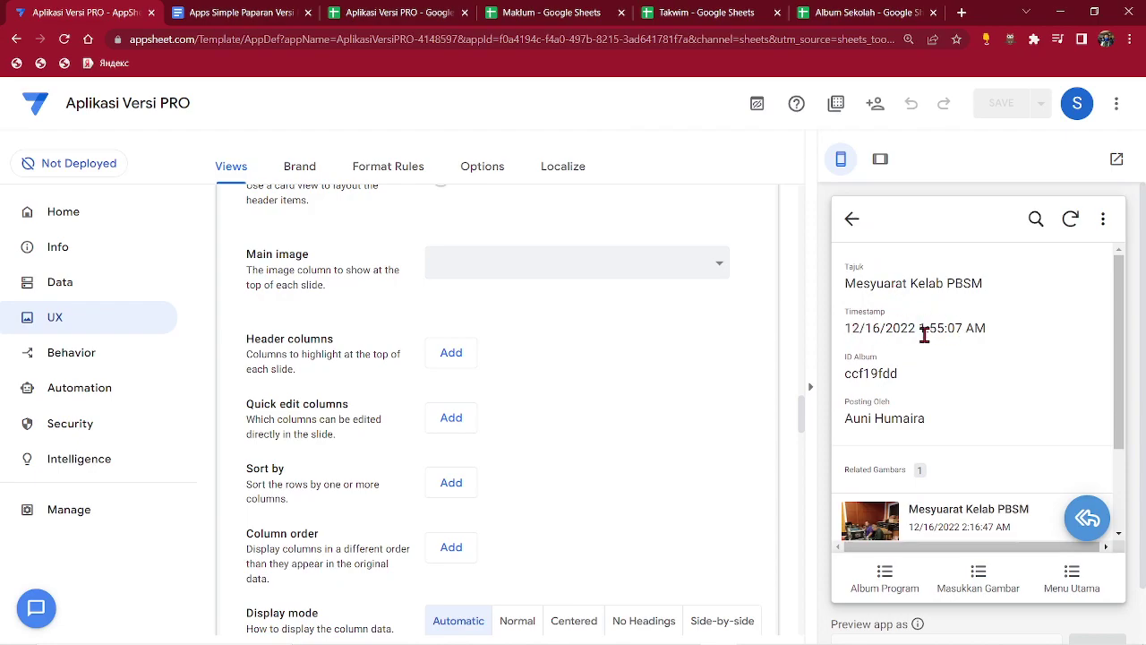
pyautogui.scroll(-1, 458, 410)
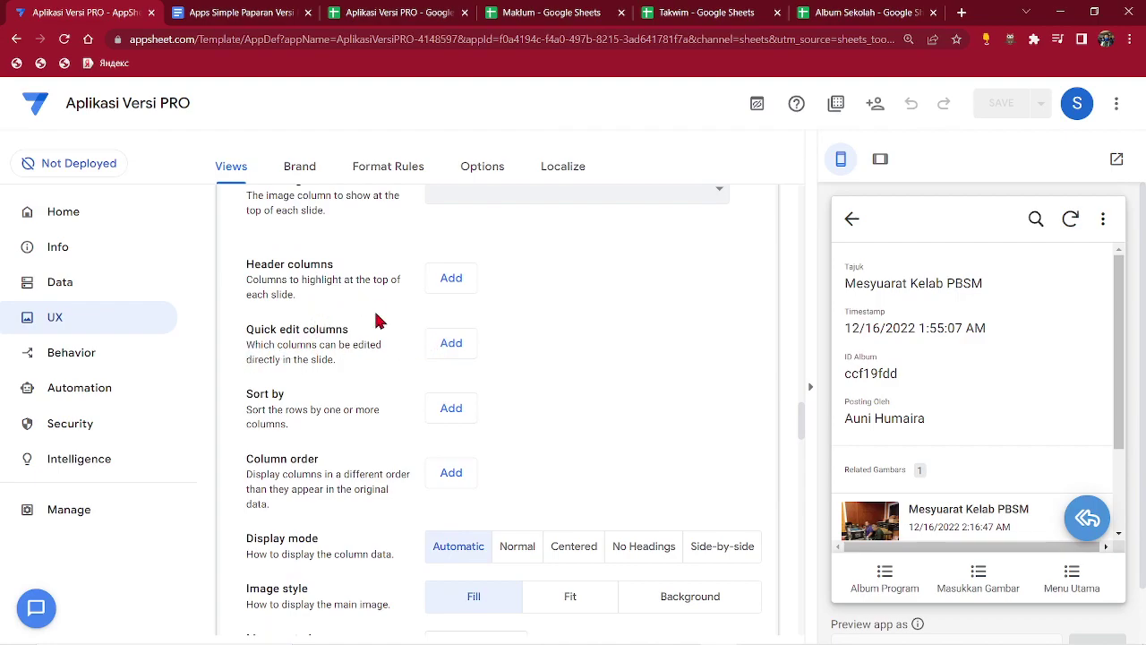
# Set the Tajuk Album_Detail view's column order to Tajuk and Related Gambars, and save the app.
pyautogui.click(451, 473)
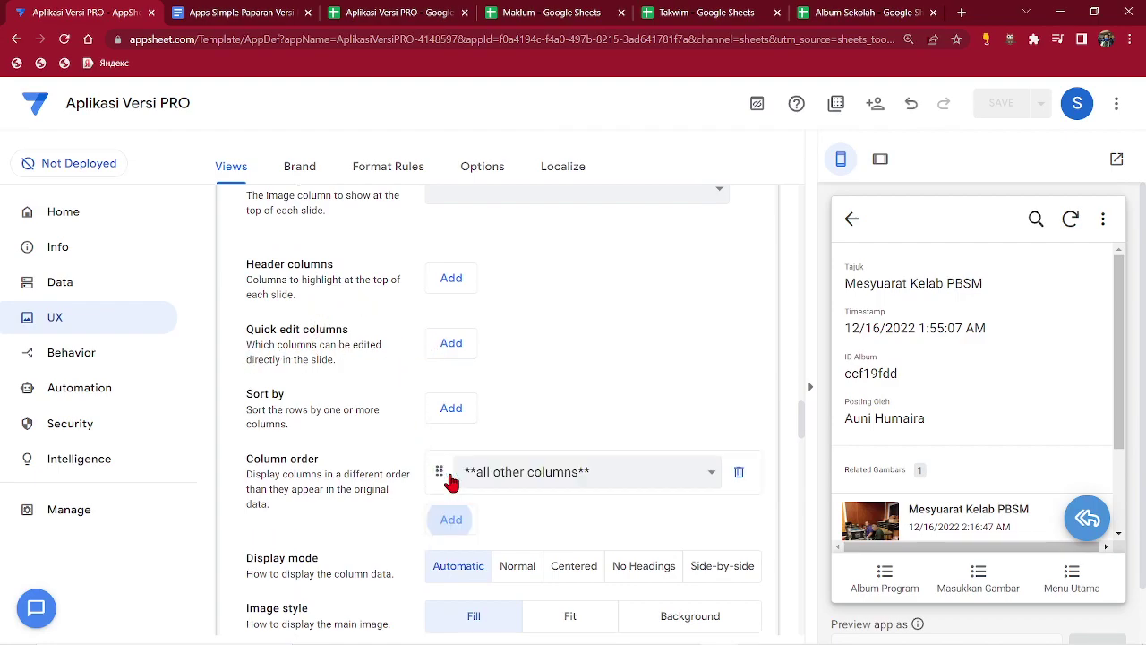
pyautogui.click(552, 479)
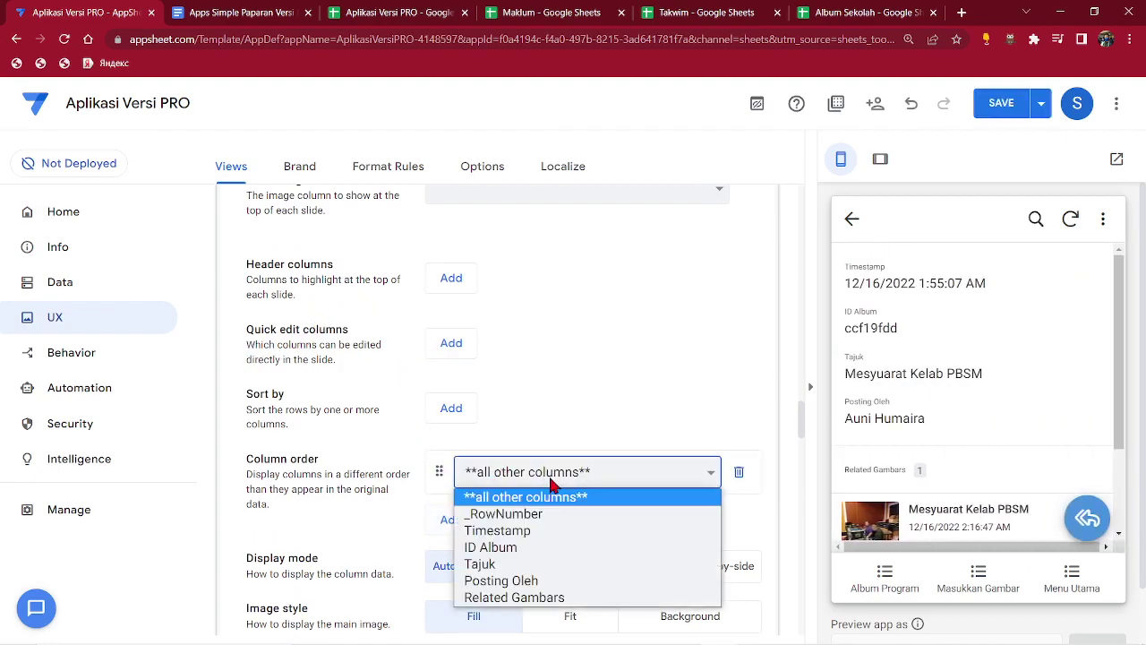
pyautogui.click(507, 564)
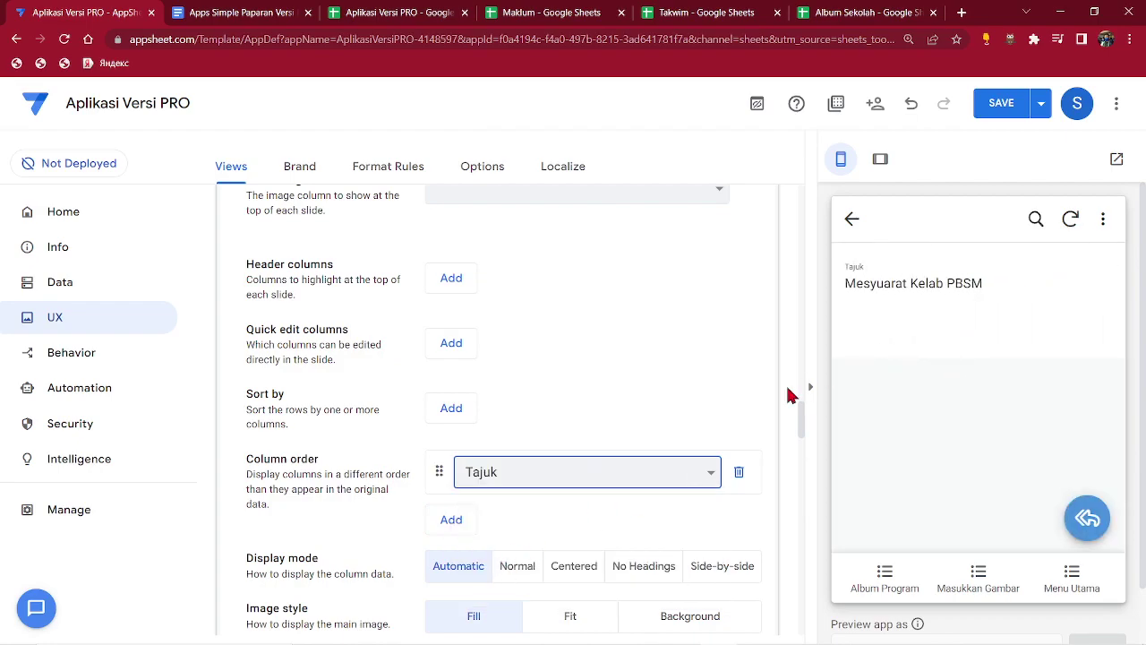
pyautogui.click(451, 521)
pyautogui.click(522, 522)
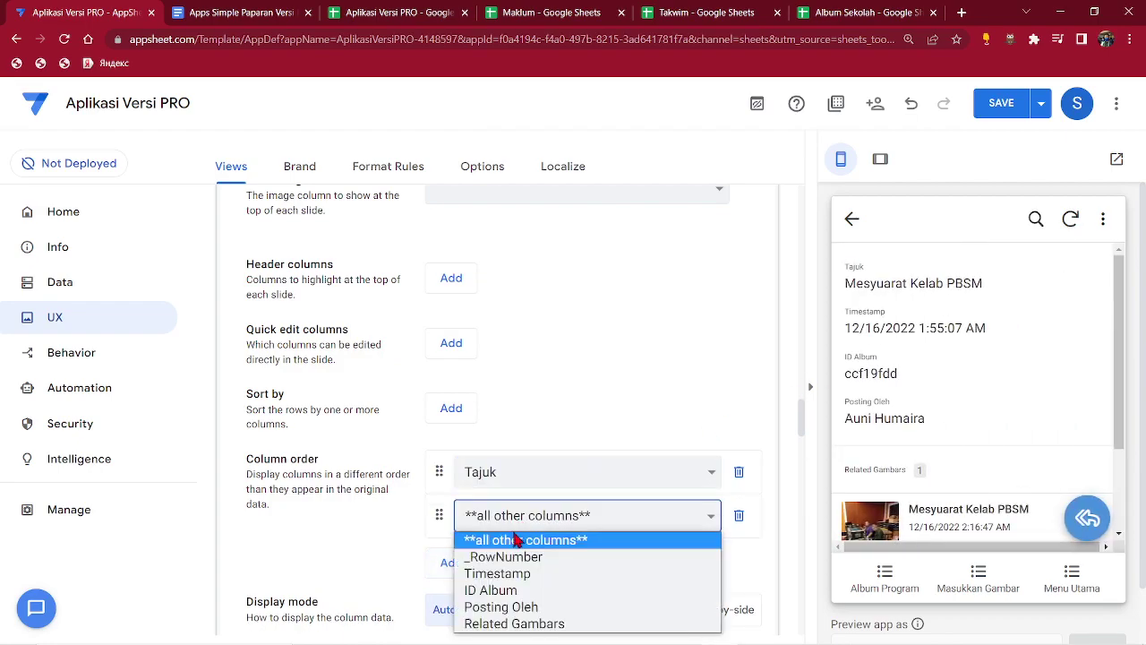
pyautogui.click(505, 624)
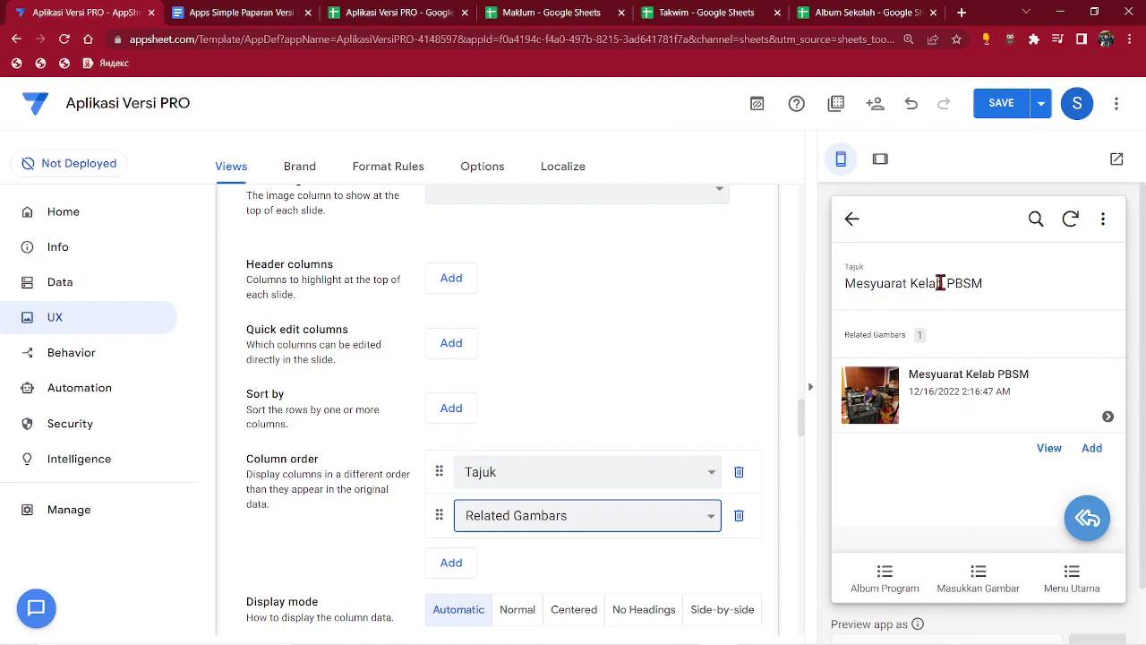
pyautogui.click(1006, 102)
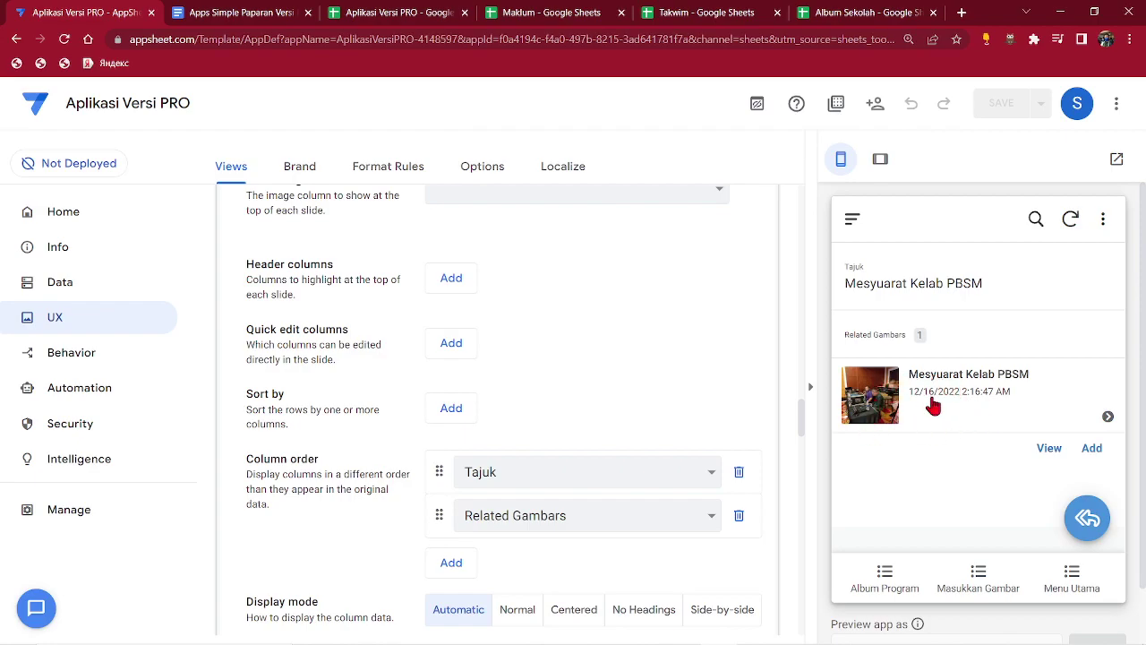
# Open the data tables and check the Gambar table's settings.
pyautogui.scroll(-1, 983, 613)
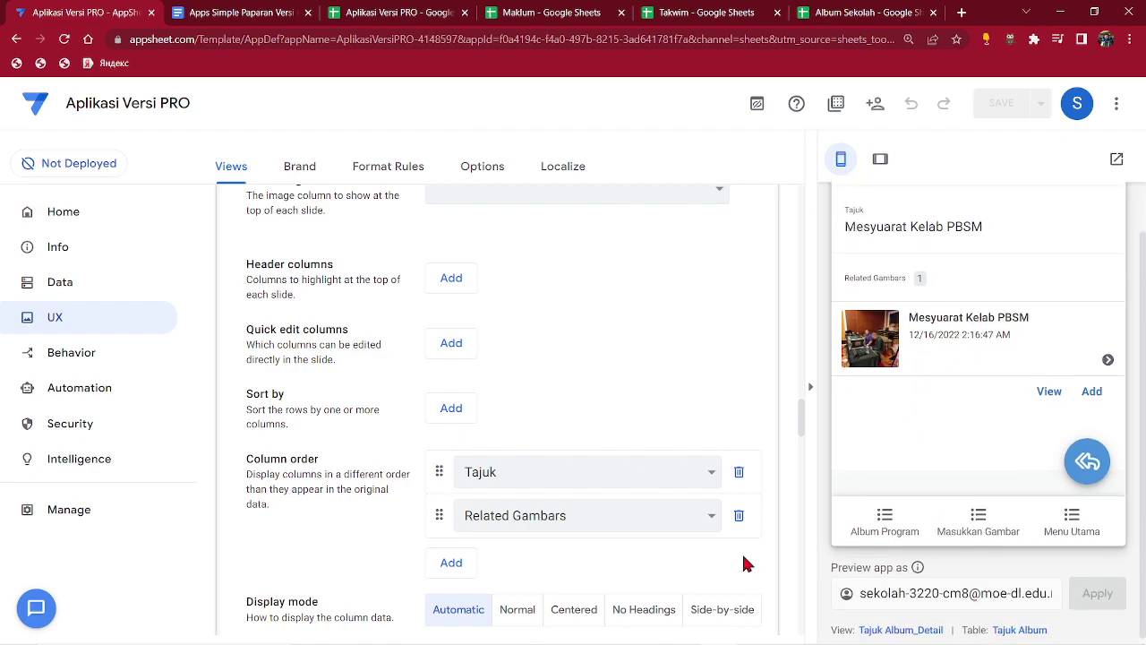
pyautogui.click(77, 286)
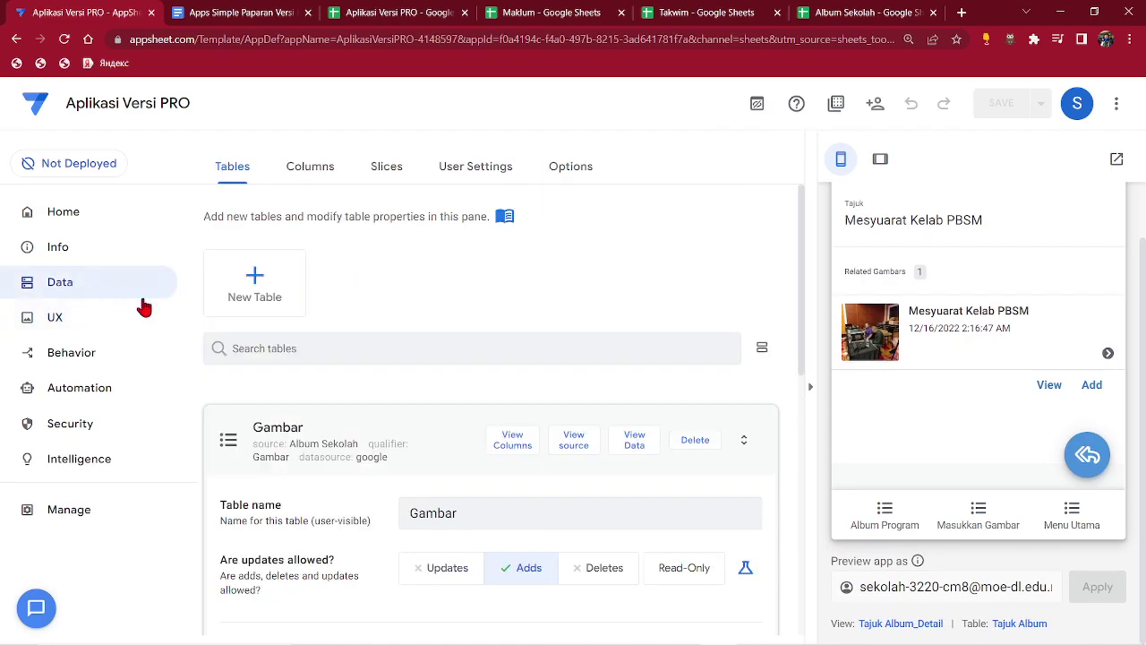
pyautogui.click(268, 435)
pyautogui.click(339, 438)
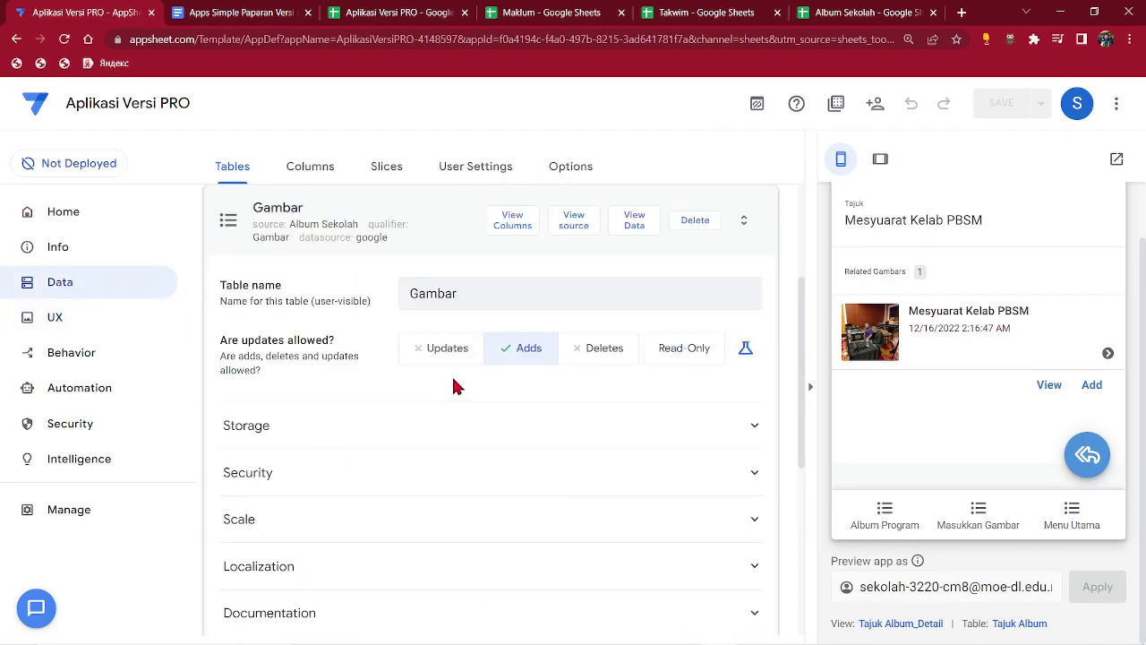
# Open the settings of the Masukkan Gambar view among the app's primary views.
pyautogui.click(63, 320)
pyautogui.scroll(-1, 432, 463)
pyautogui.scroll(-3, 432, 463)
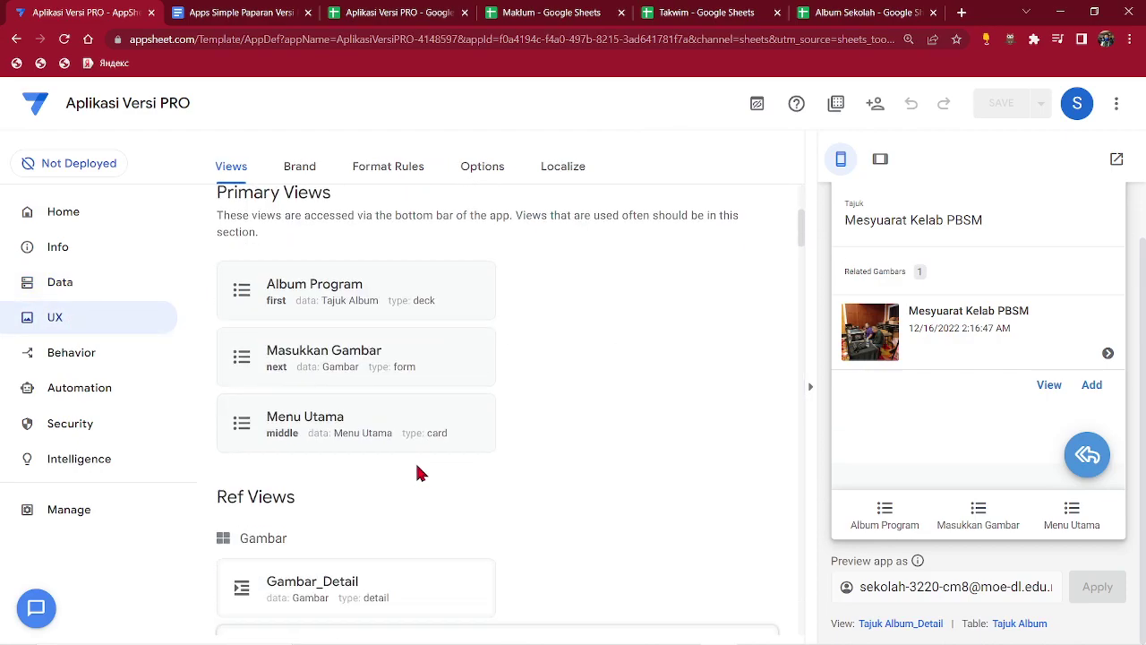
pyautogui.click(324, 355)
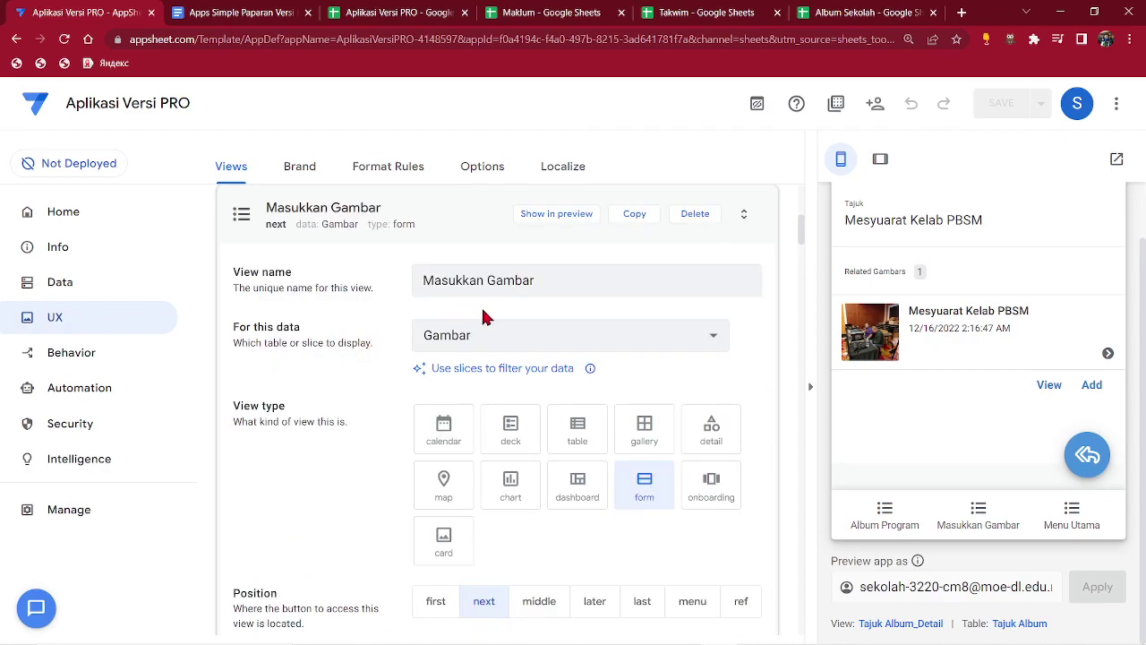
pyautogui.scroll(5, 645, 486)
pyautogui.scroll(-3, 678, 414)
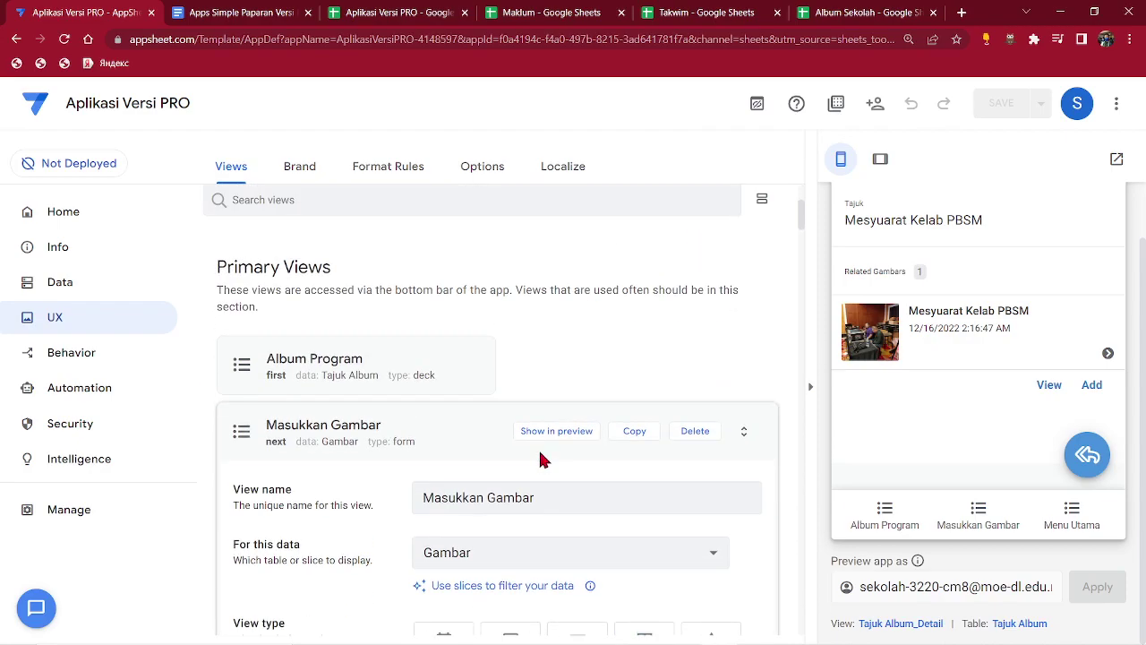
pyautogui.click(319, 428)
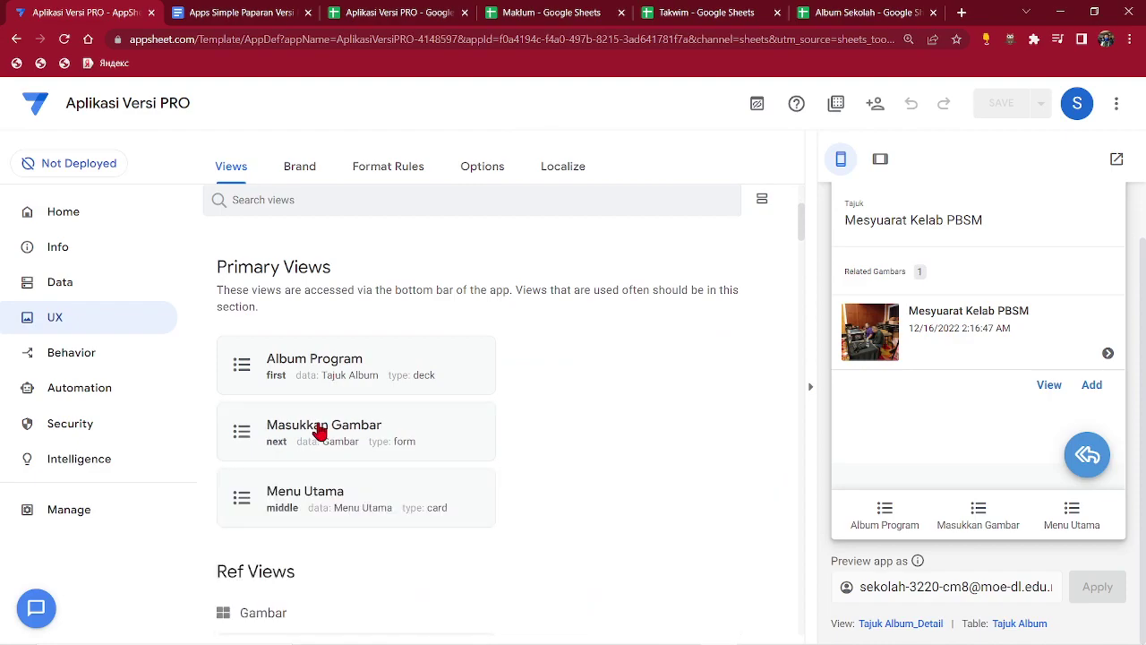
pyautogui.click(319, 430)
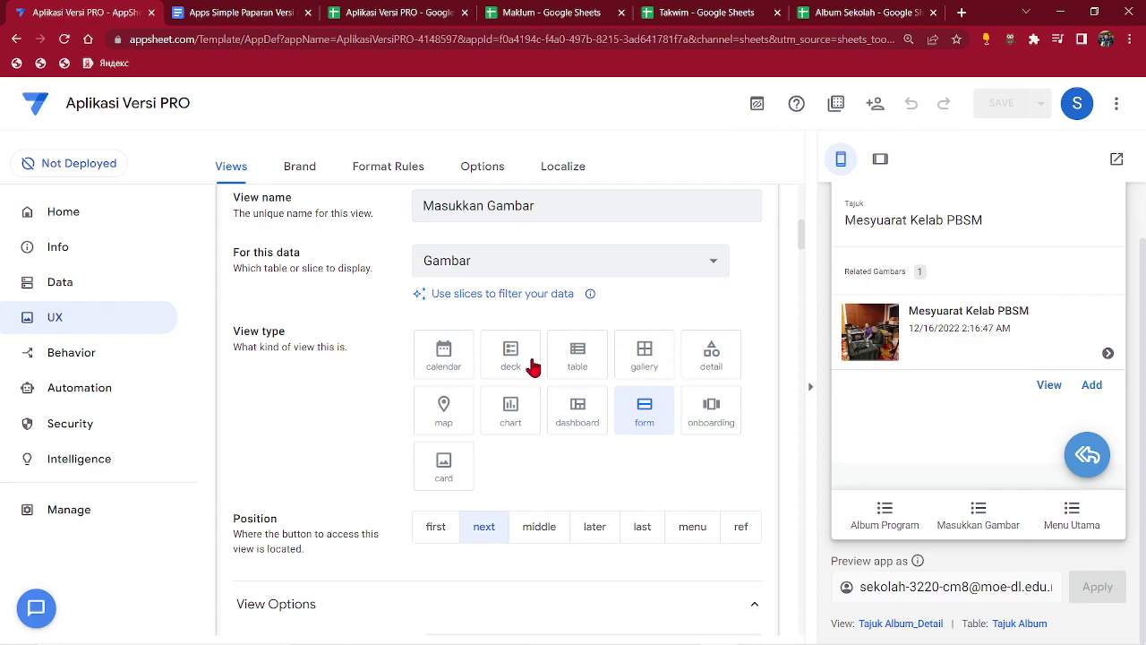
# Try the table view type for Masukkan Gambar and look through its Mesyuarat Kelab PBSM entry in the preview.
pyautogui.scroll(1, 553, 394)
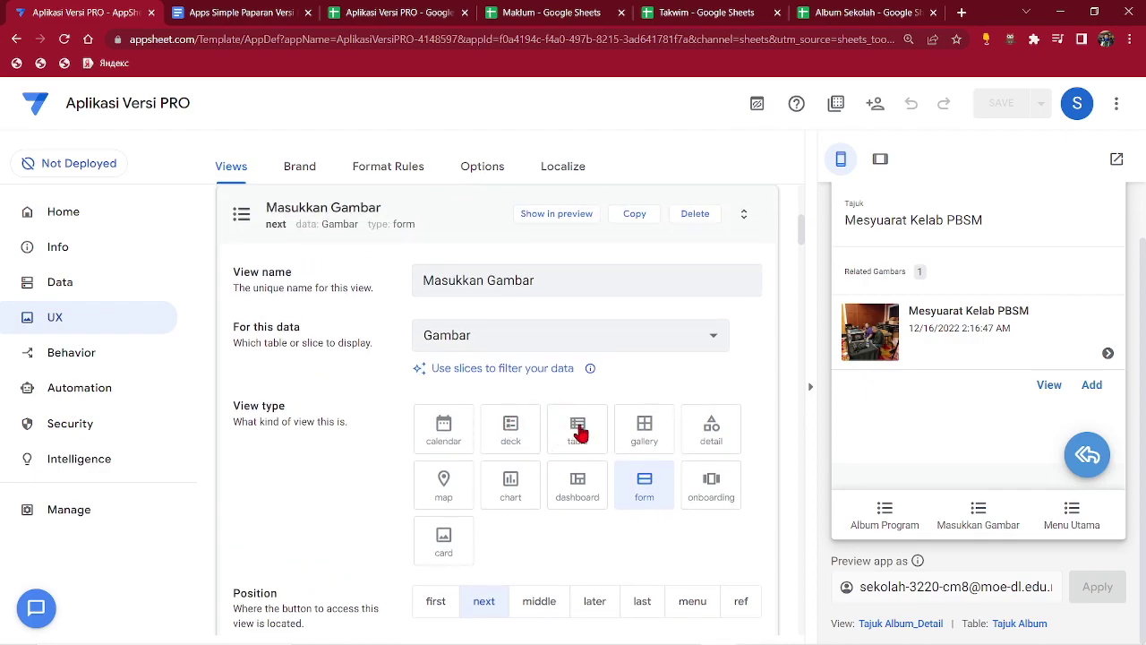
pyautogui.click(578, 430)
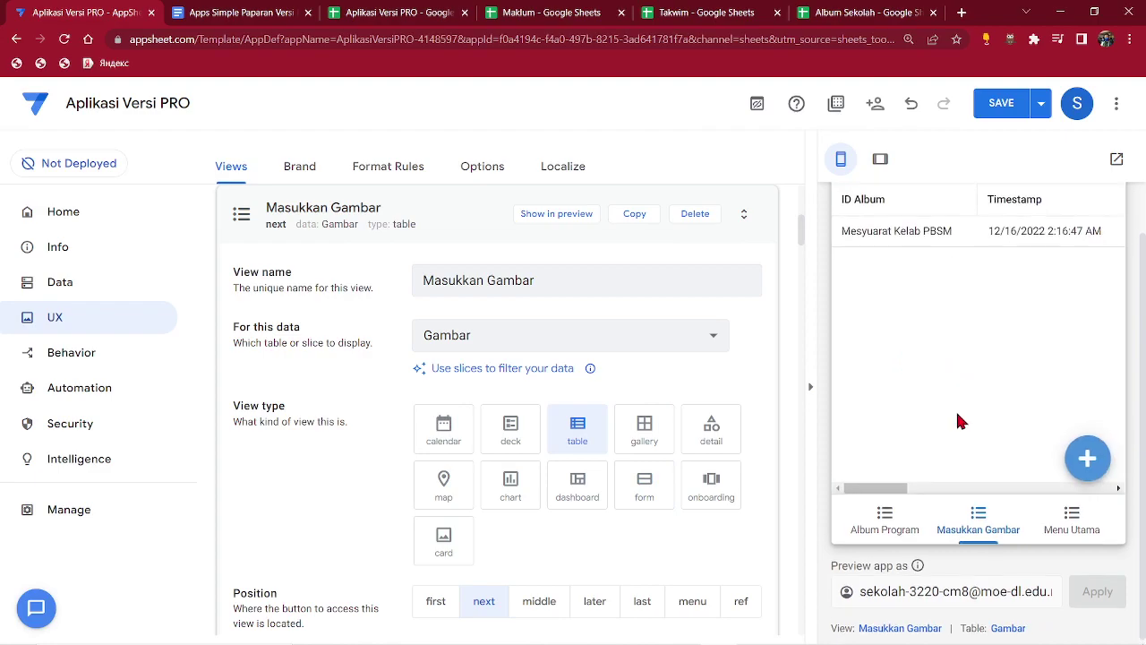
pyautogui.click(926, 305)
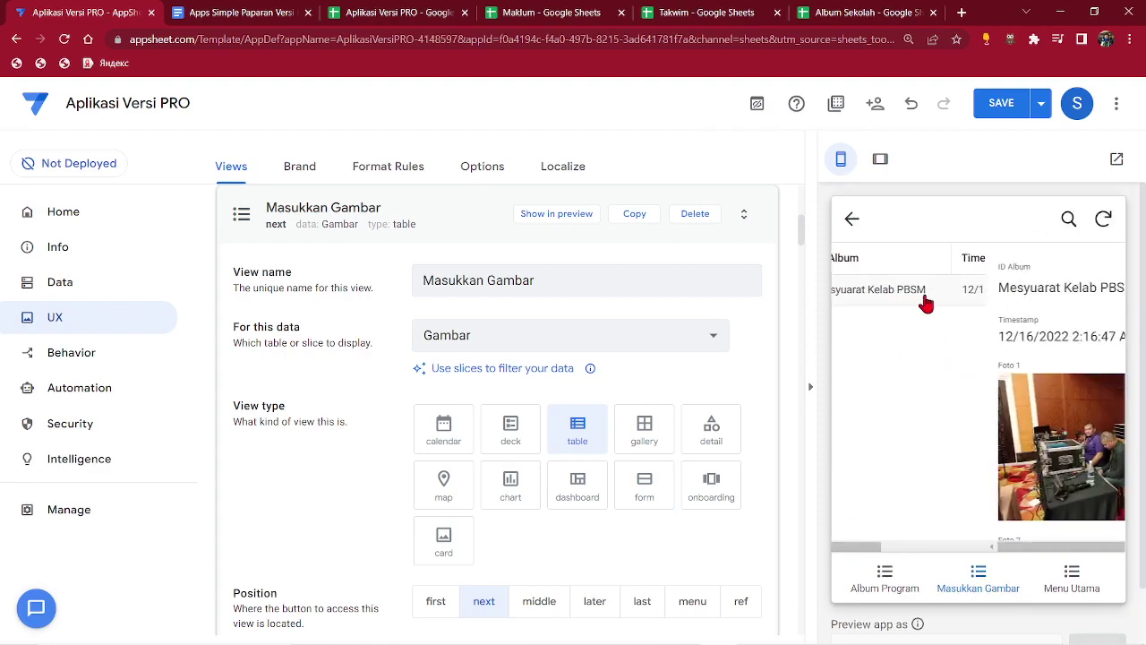
pyautogui.scroll(-3, 966, 486)
pyautogui.scroll(5, 966, 486)
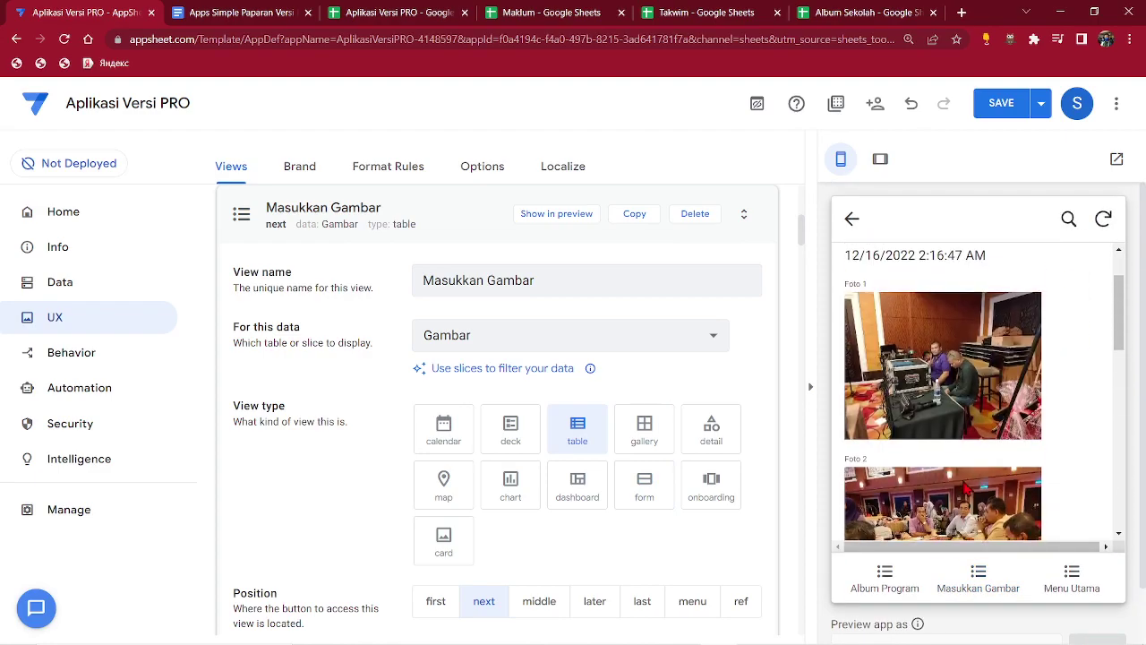
# Return to Album Program in the preview and check the Mesyuarat Kelab PBSM album's details.
pyautogui.click(884, 573)
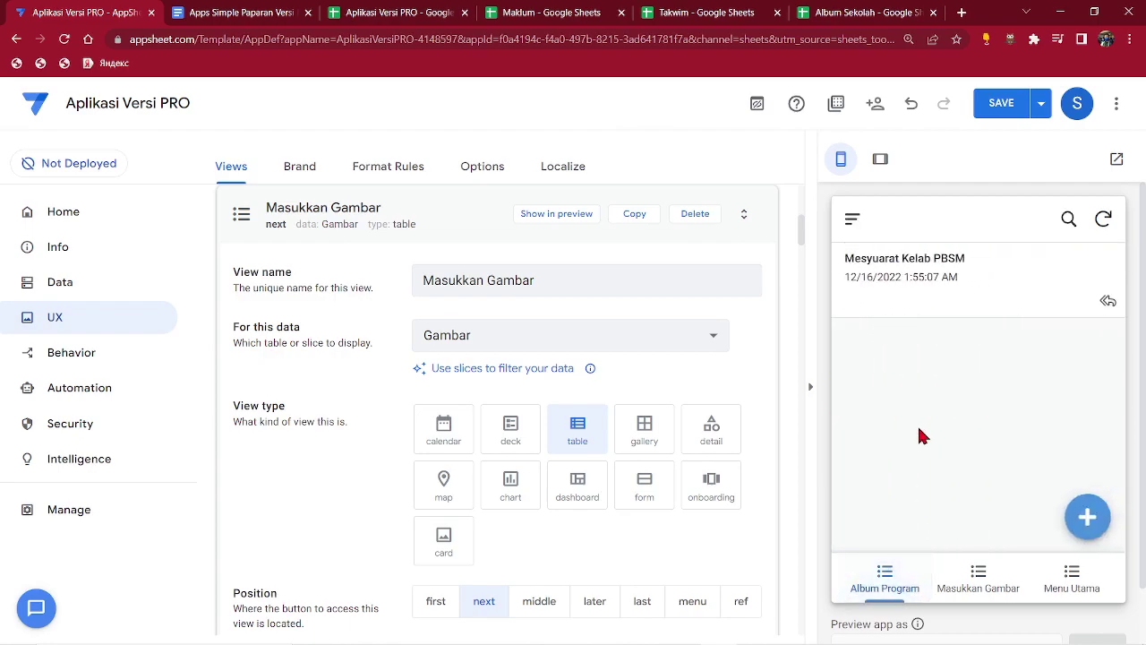
pyautogui.click(924, 304)
pyautogui.scroll(-1, 931, 371)
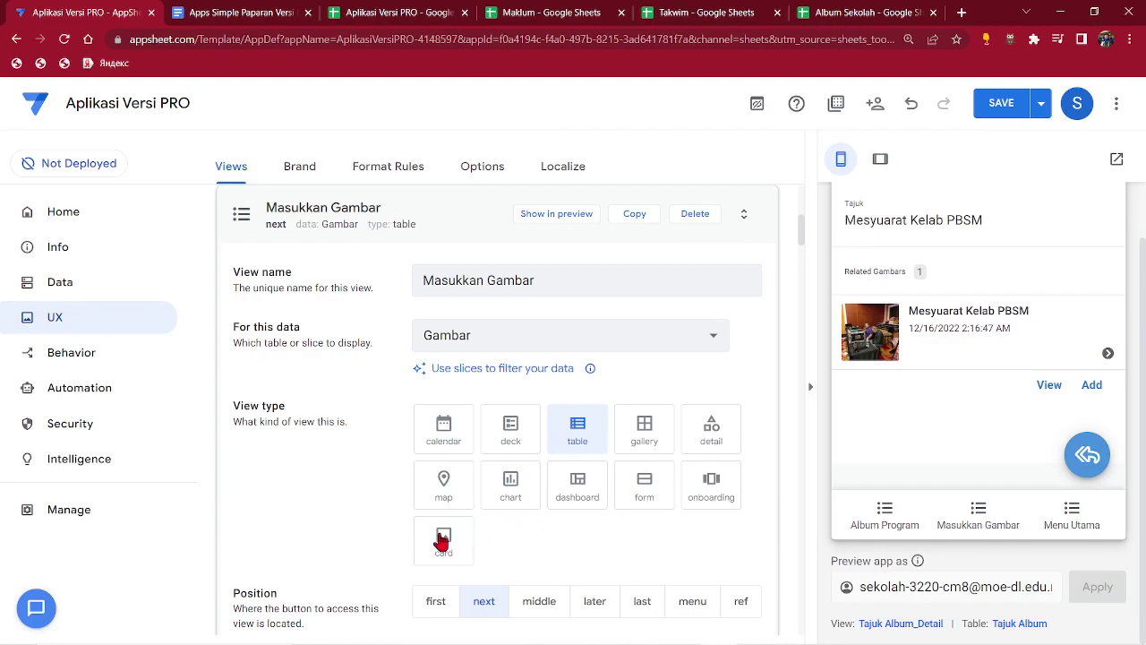
# Set the Masukkan Gambar view type to gallery and review its view options.
pyautogui.click(644, 433)
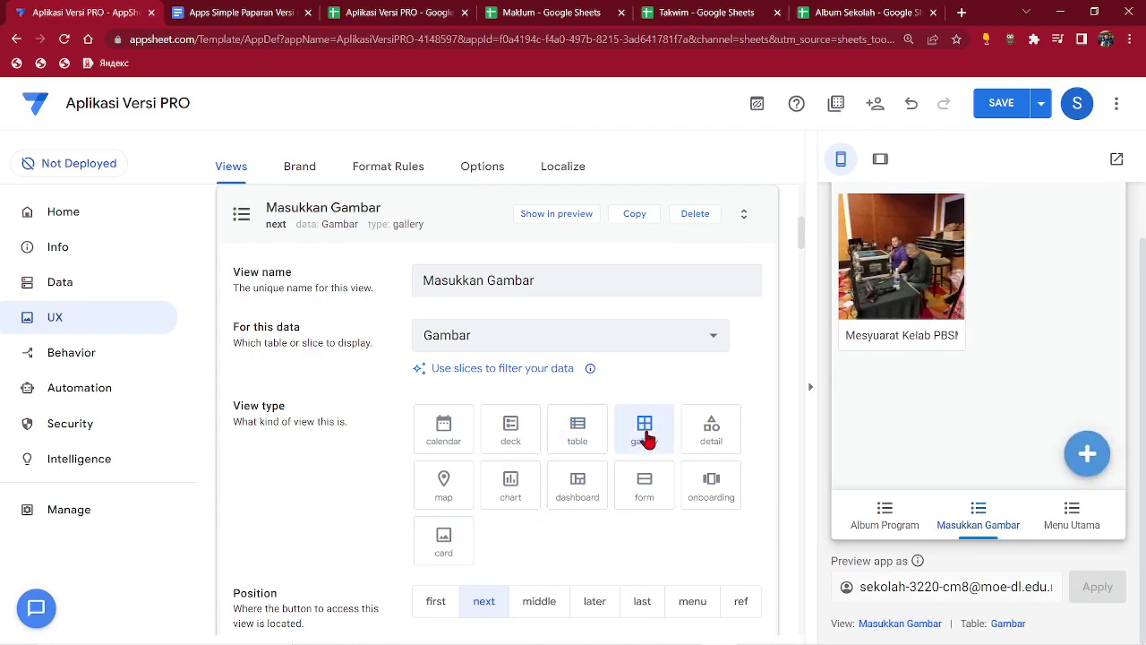
pyautogui.scroll(-3, 686, 427)
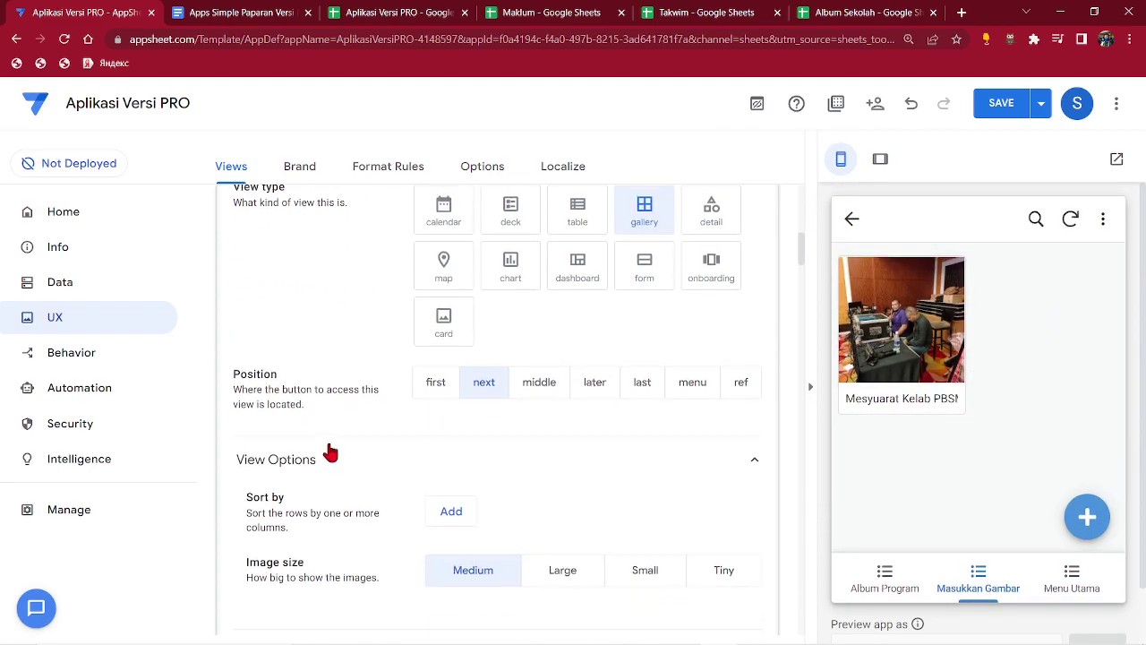
pyautogui.scroll(3, 330, 454)
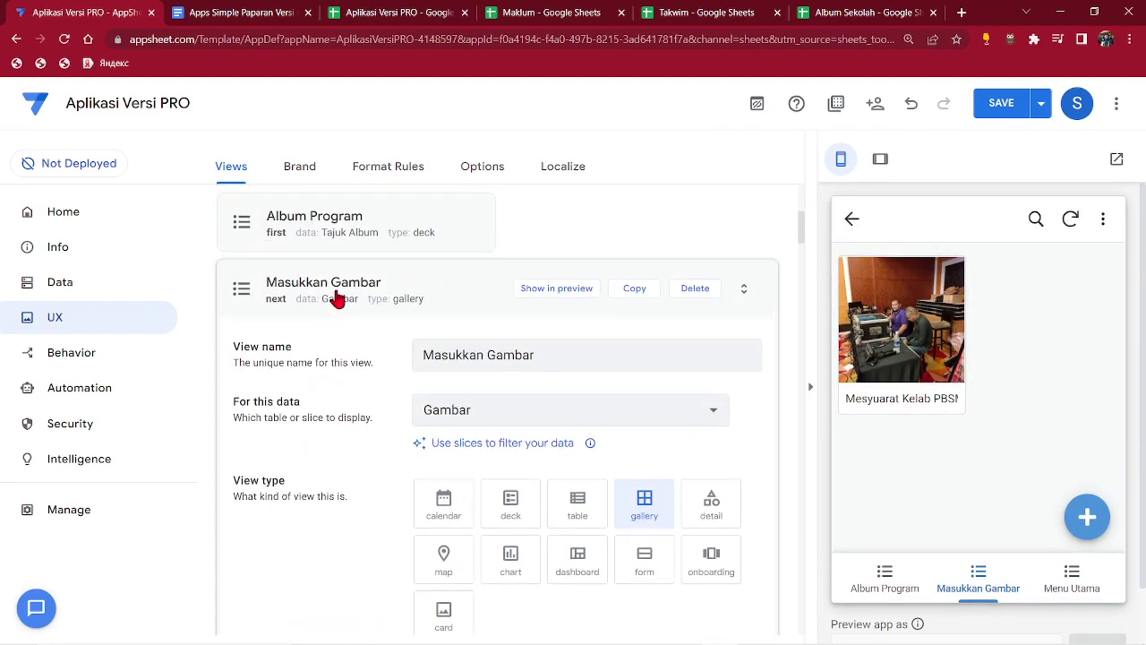
pyautogui.scroll(-1, 350, 320)
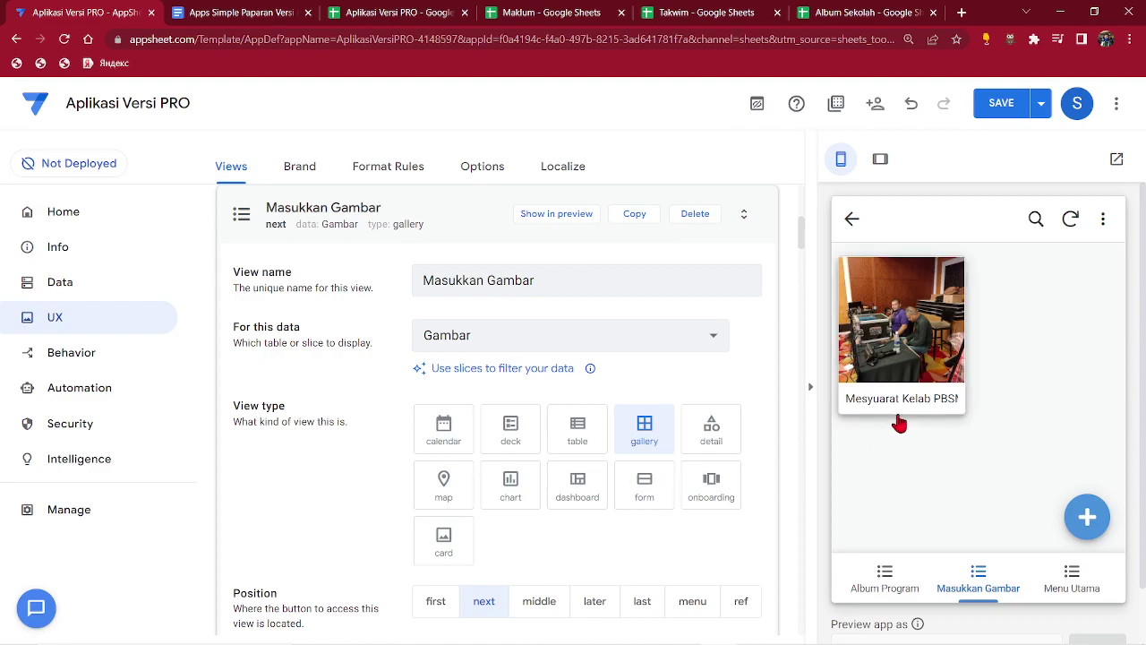
# Reopen the Mesyuarat Kelab PBSM album from Album Program and inspect the photos in its Related Gambars entry.
pyautogui.click(885, 579)
pyautogui.click(987, 297)
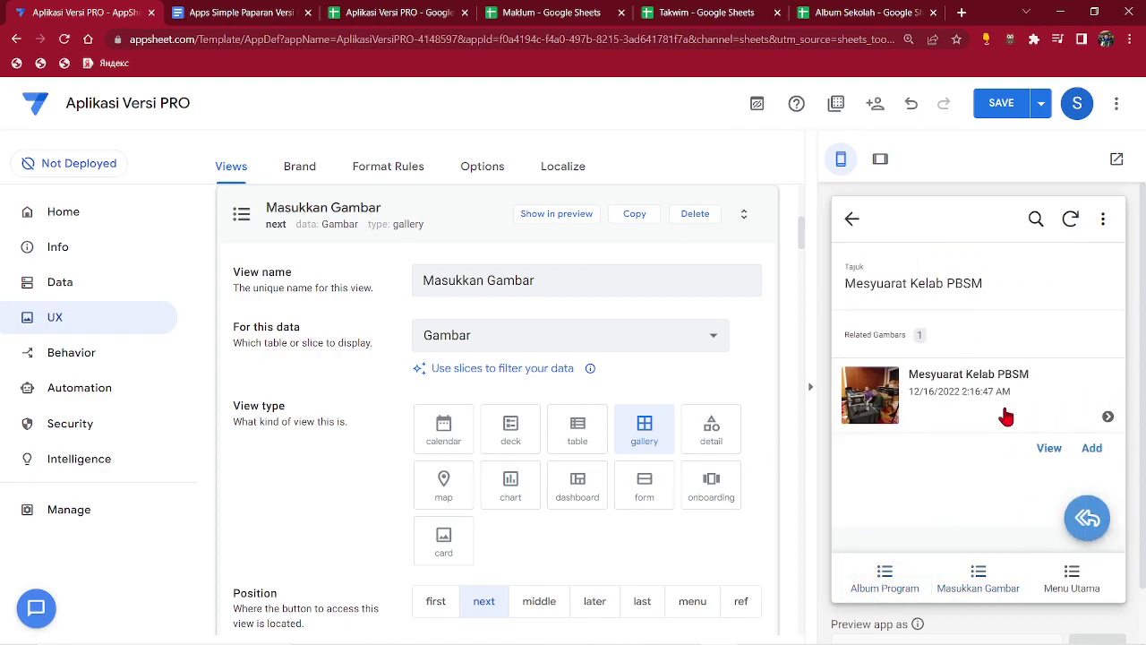
pyautogui.click(1106, 418)
pyautogui.scroll(-1, 979, 522)
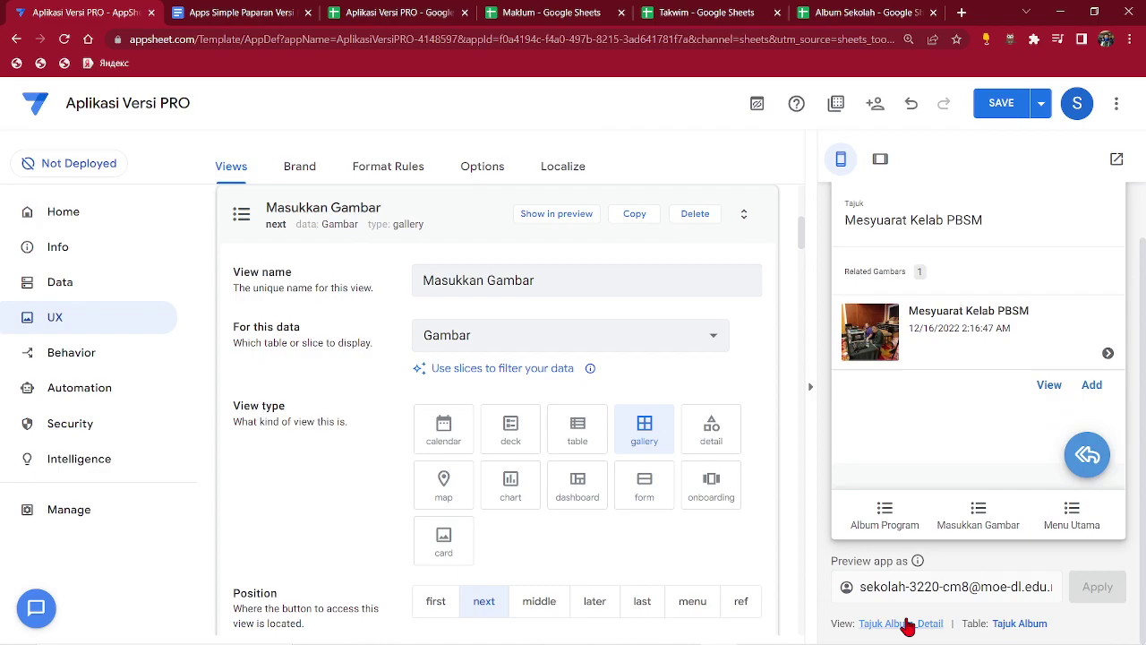
pyautogui.click(994, 331)
pyautogui.scroll(-5, 976, 444)
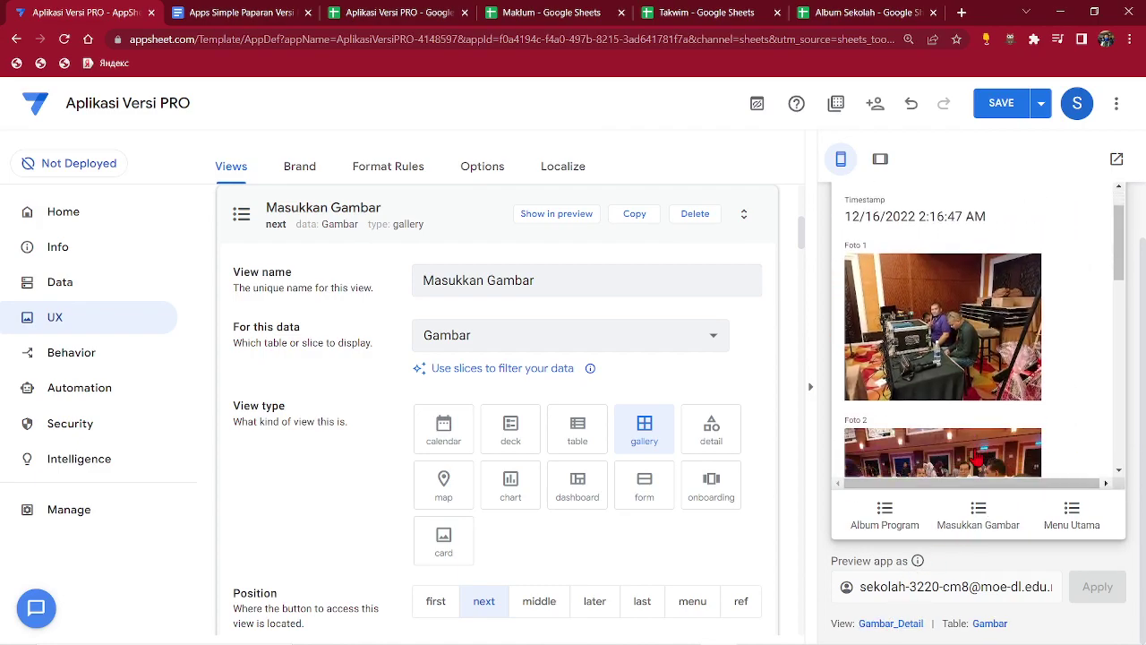
# Check Album Program in the preview, save the app, and switch the preview to Masukkan Gambar.
pyautogui.click(886, 517)
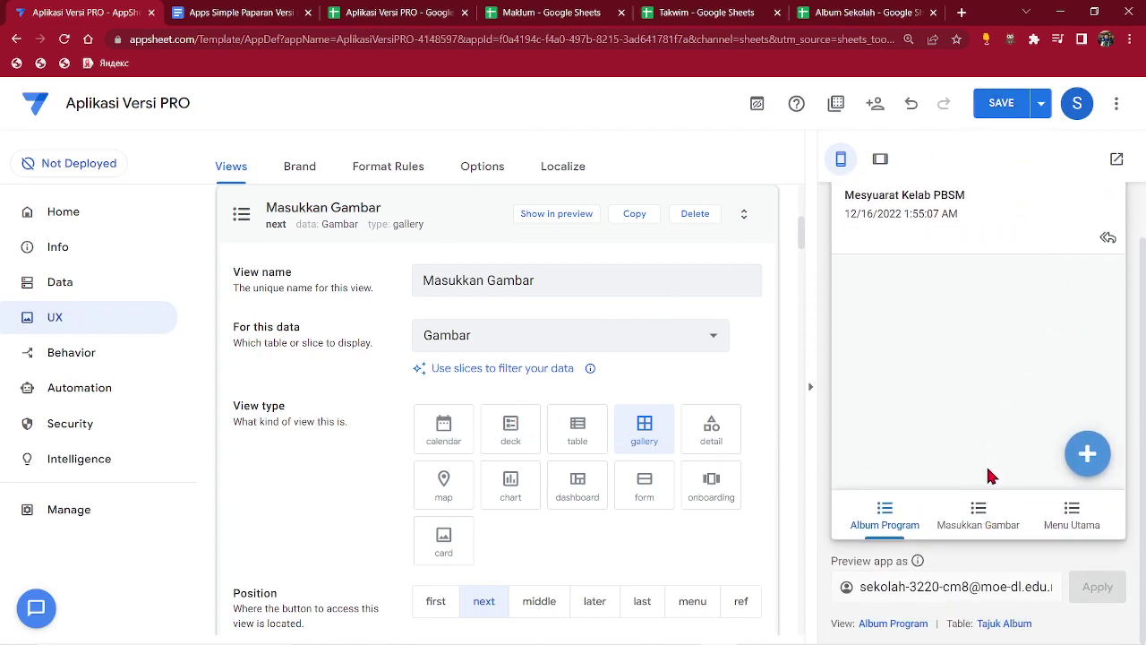
pyautogui.click(999, 103)
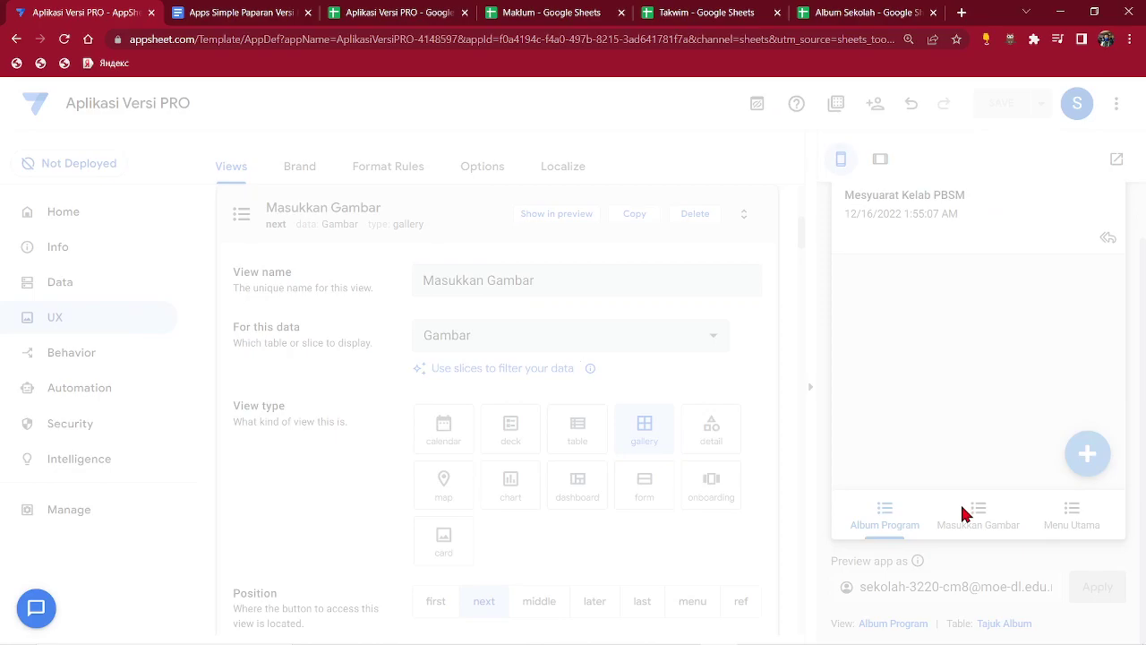
pyautogui.click(964, 514)
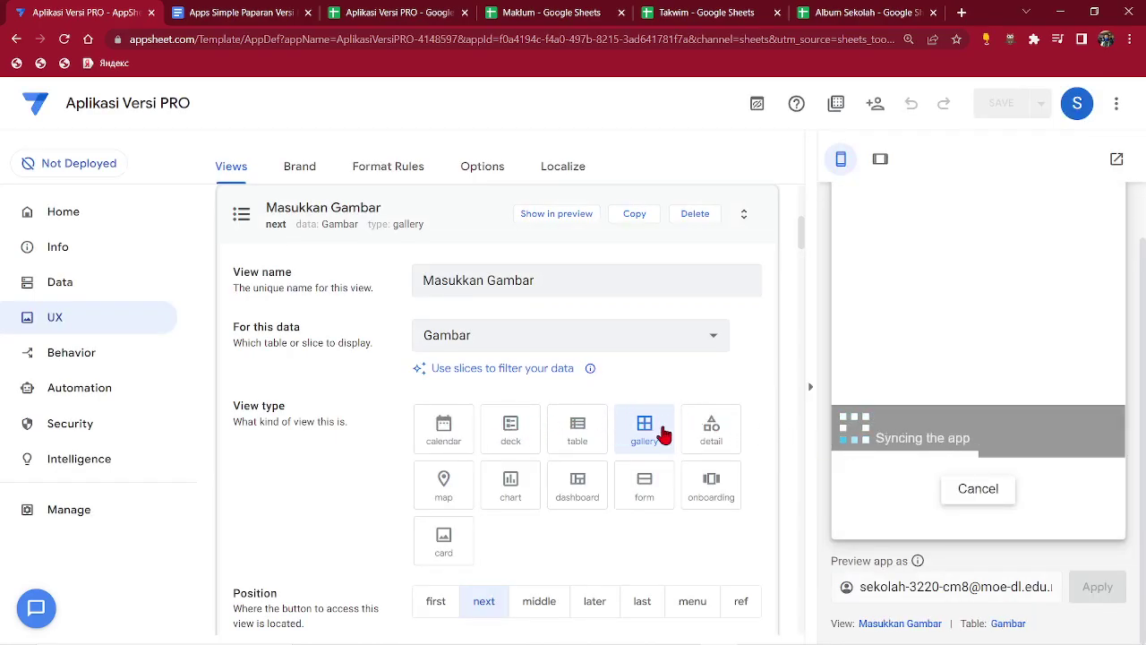
# Change the Masukkan Gambar view type to card and look over the card in the preview.
pyautogui.click(445, 540)
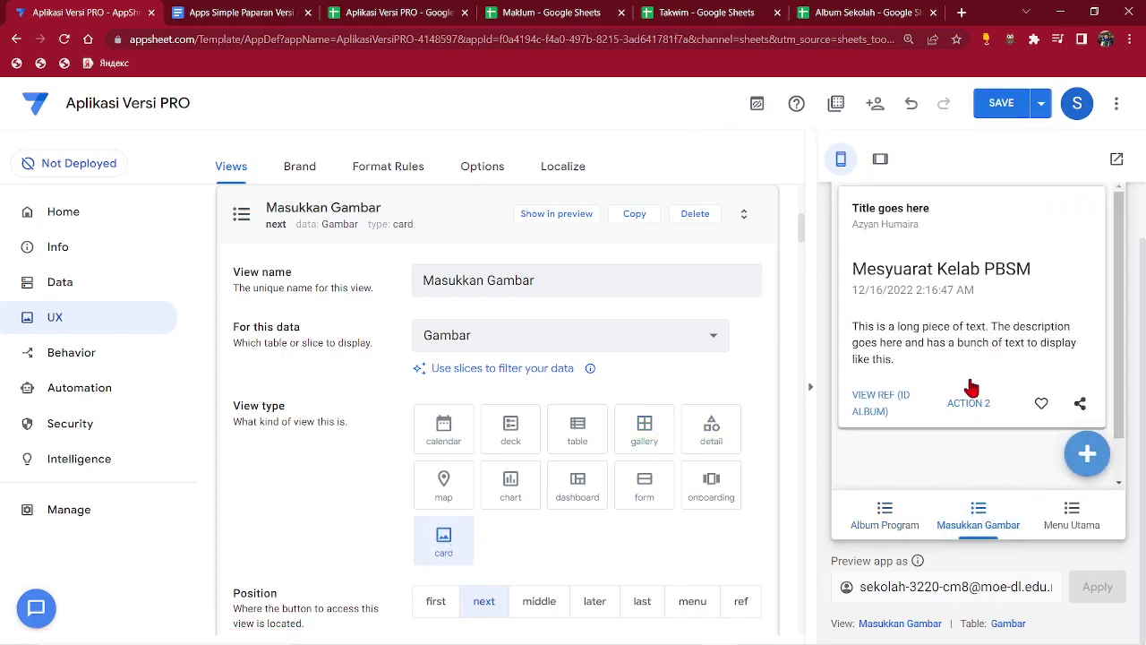
pyautogui.scroll(-1, 931, 331)
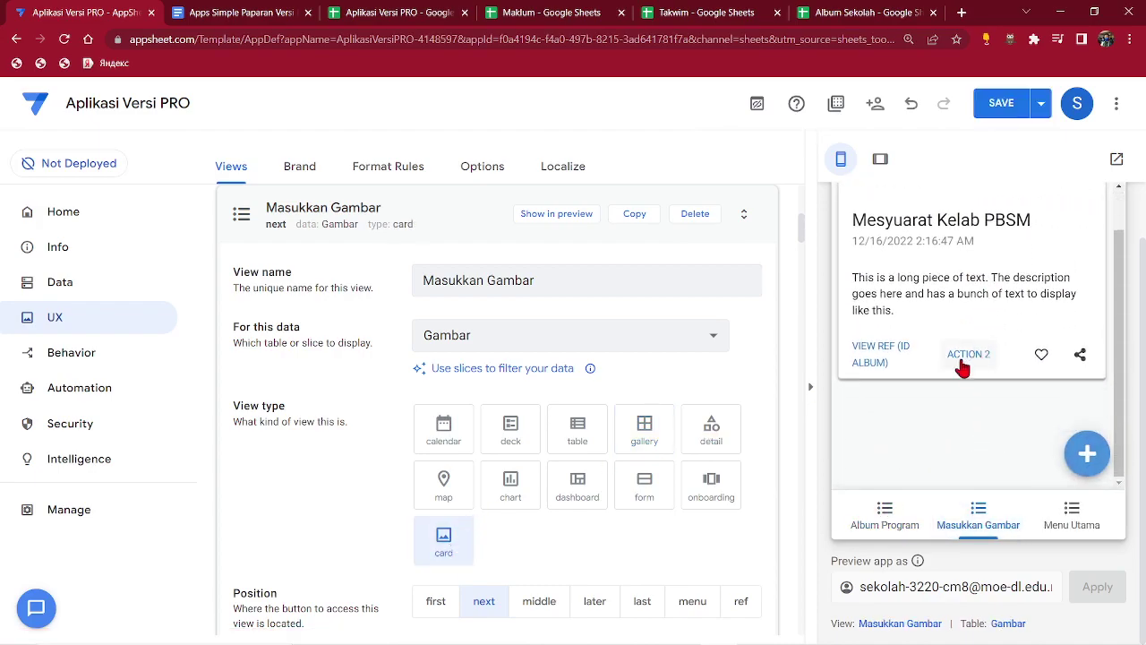
pyautogui.scroll(1, 940, 363)
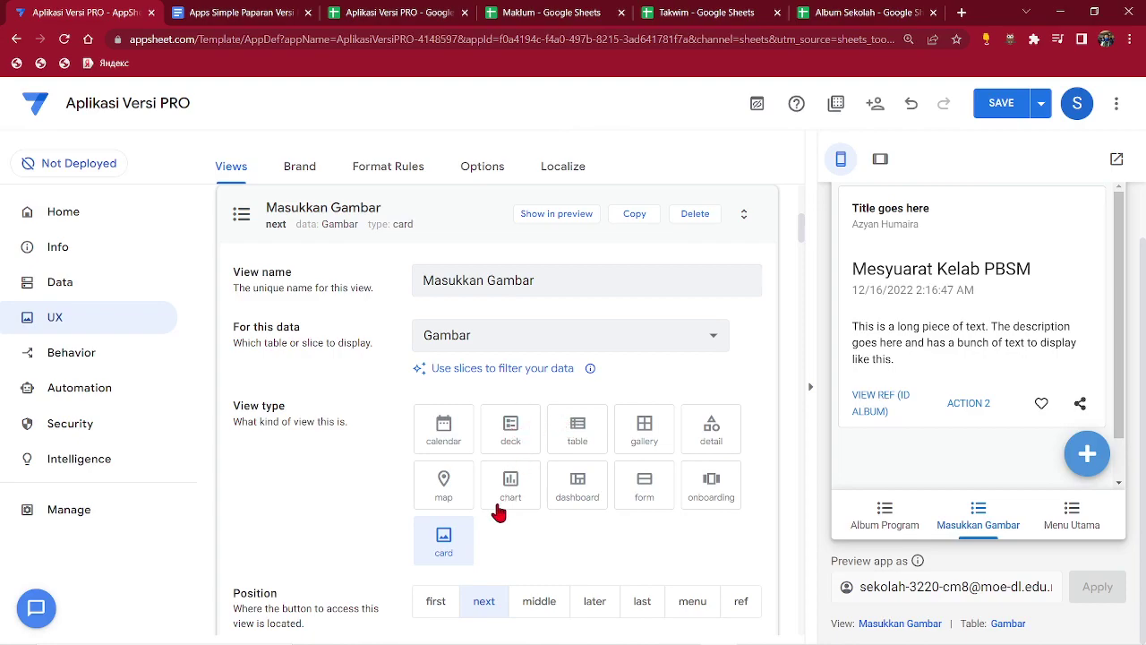
# Set the card layout of the Masukkan Gambar view to photo and save the app.
pyautogui.scroll(-1, 327, 542)
pyautogui.scroll(-7, 327, 542)
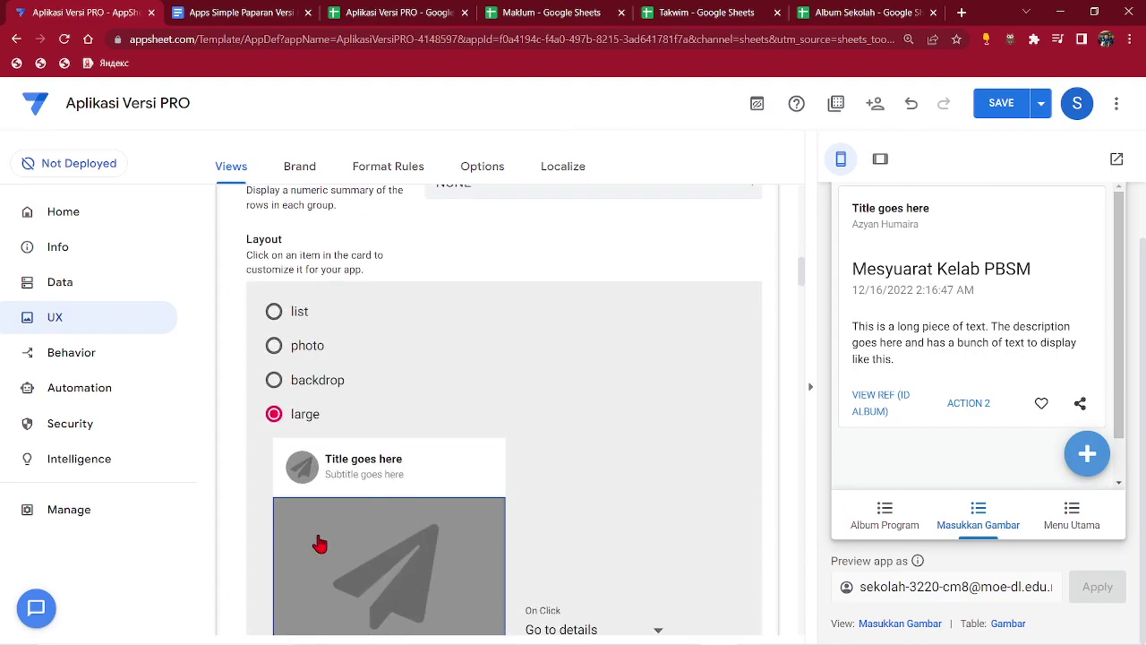
pyautogui.click(284, 356)
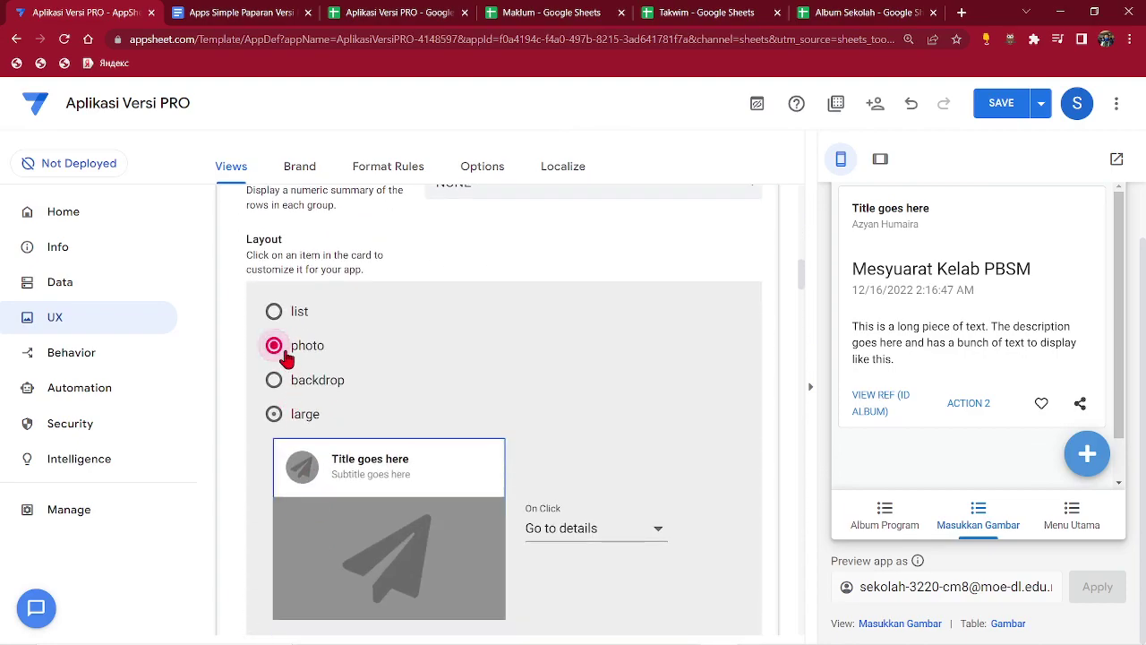
pyautogui.click(999, 104)
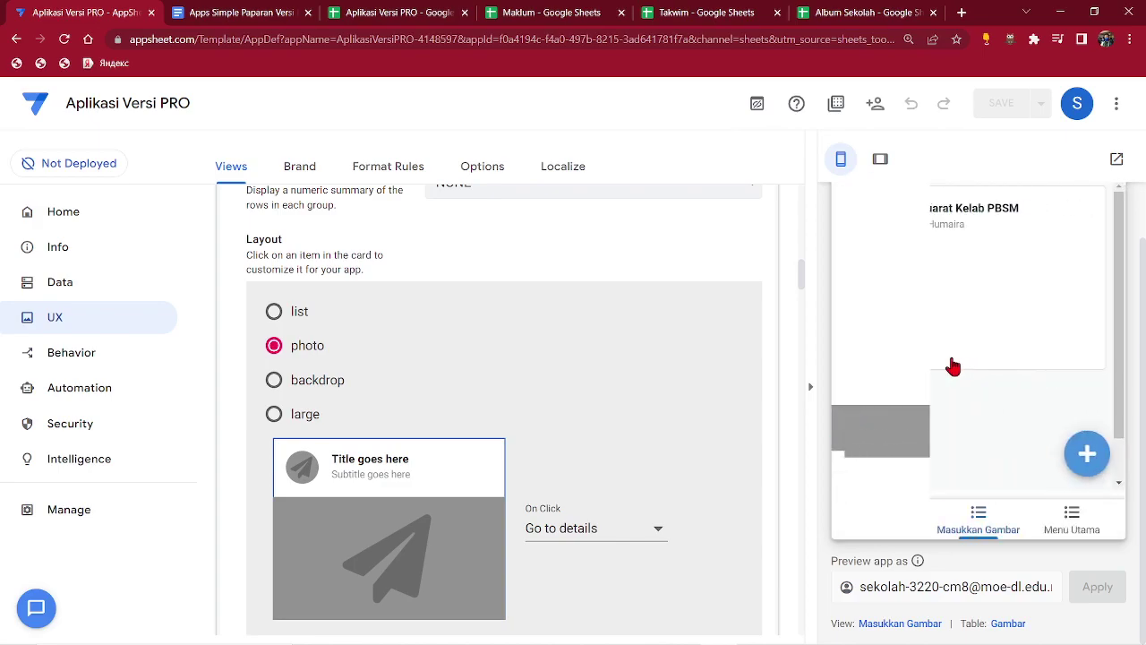
# Open the Mesyuarat Kelab PBSM album from Album Program in the preview.
pyautogui.click(885, 516)
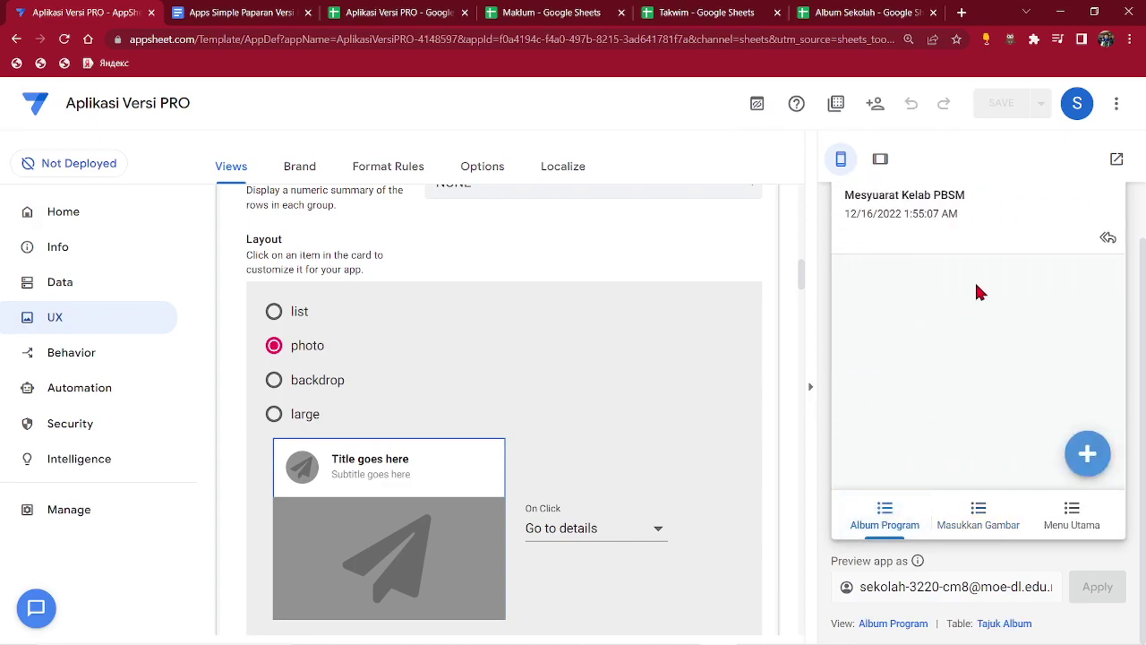
pyautogui.scroll(1, 949, 237)
pyautogui.click(942, 273)
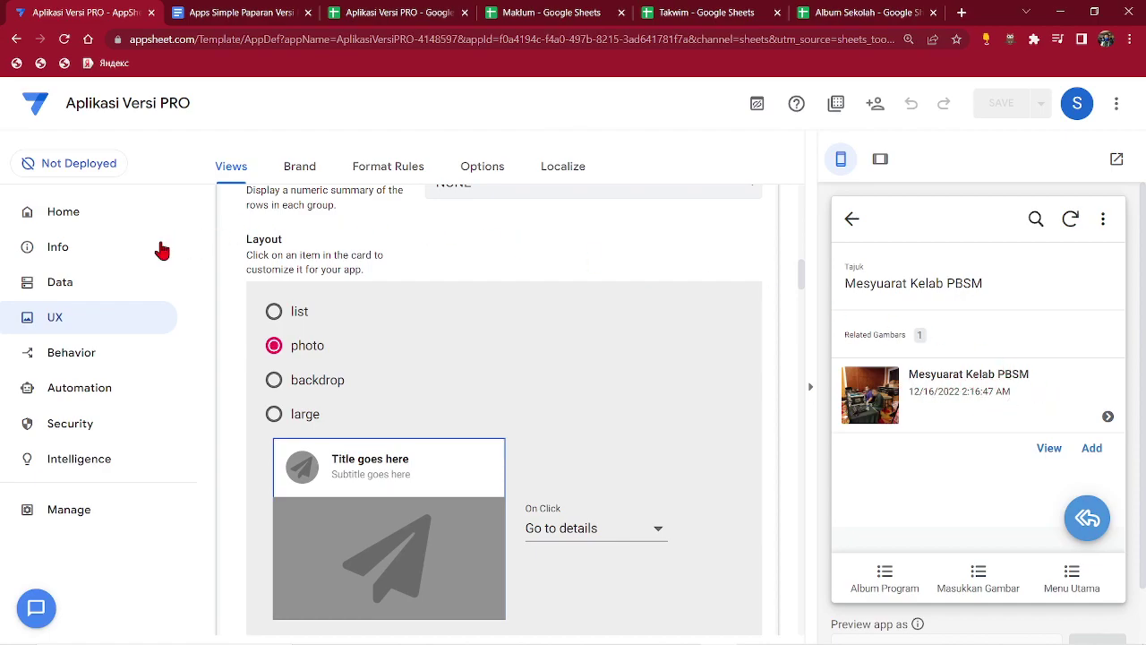
# Open the album's related picture record in the preview and go to the settings of its Gambar_Detail view.
pyautogui.click(59, 285)
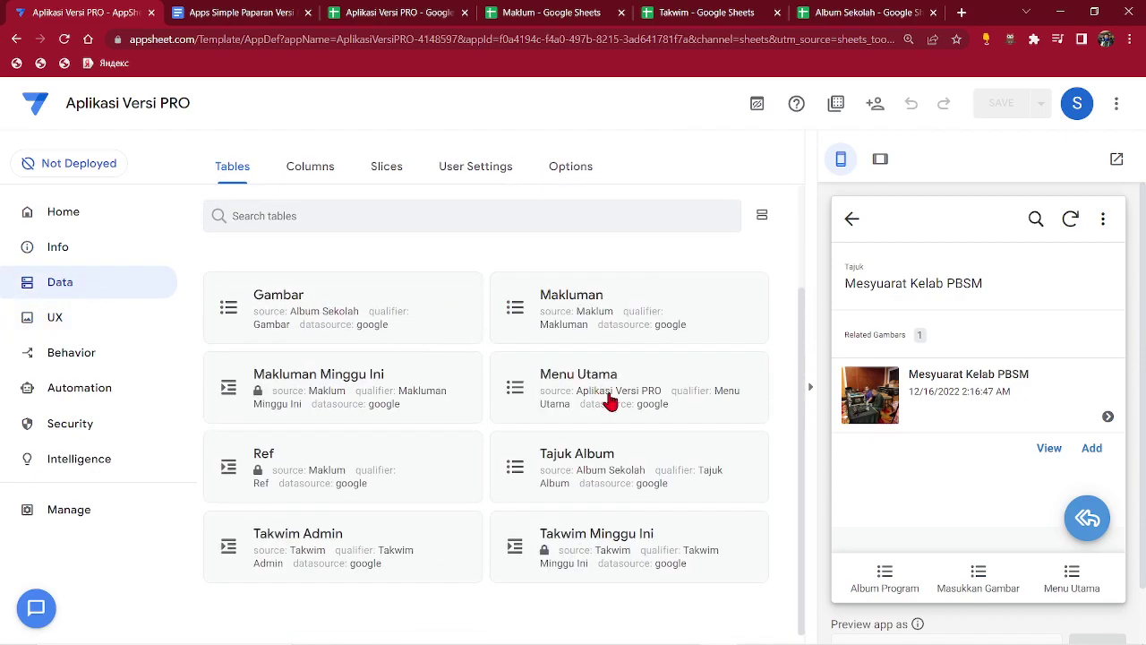
pyautogui.click(943, 400)
pyautogui.scroll(-5, 1054, 372)
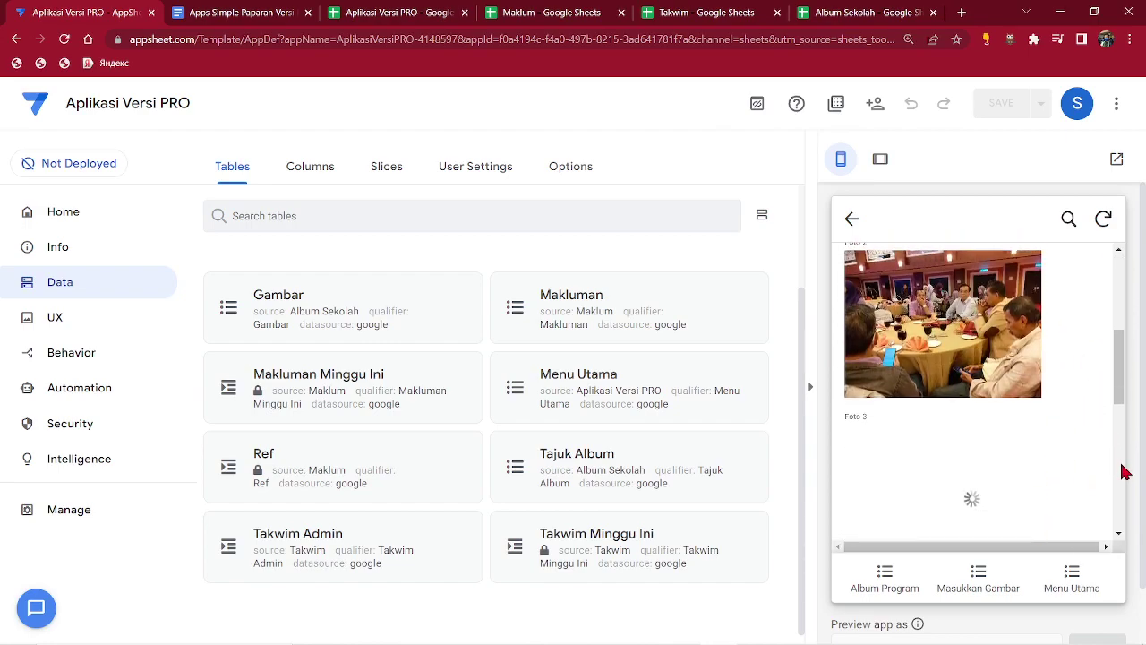
pyautogui.scroll(-2, 1074, 594)
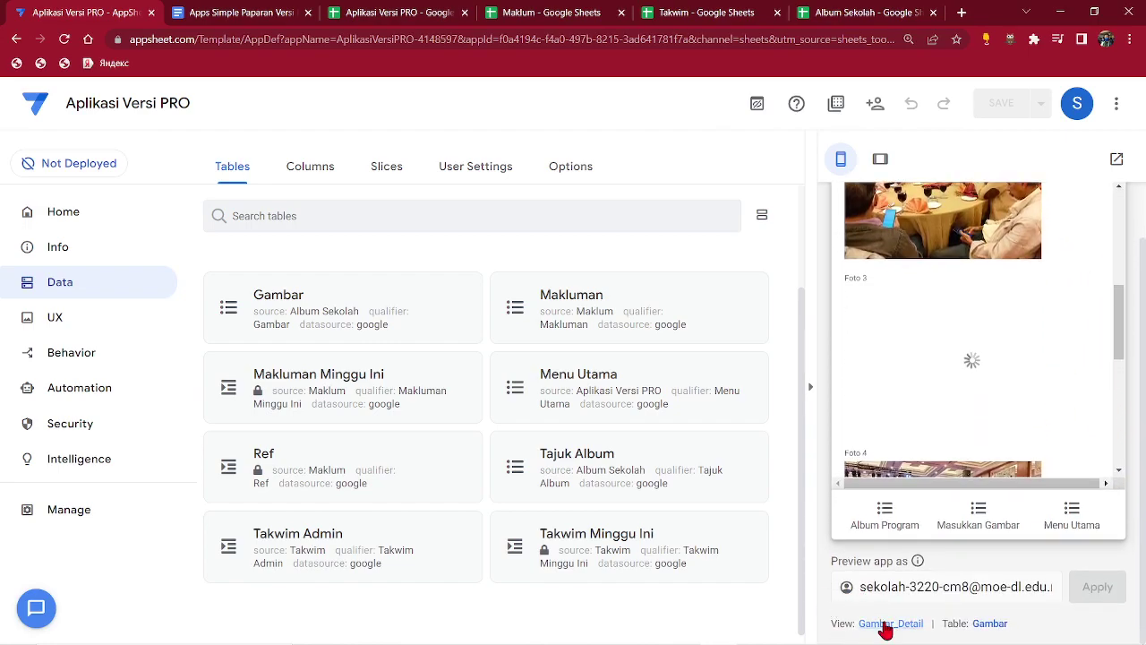
pyautogui.click(884, 622)
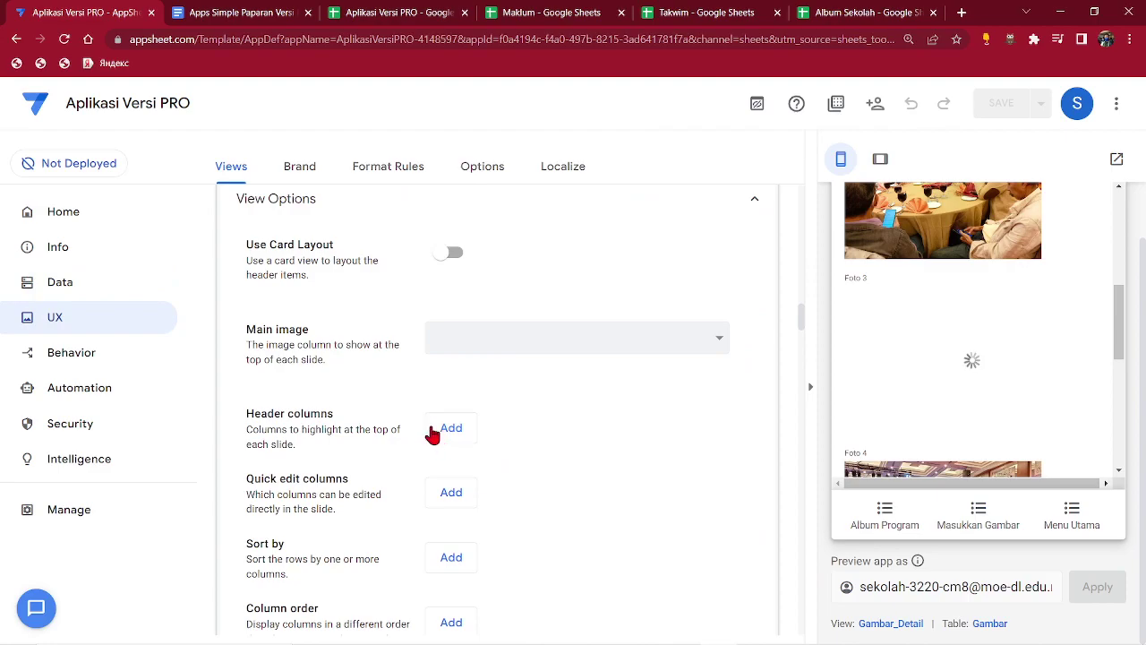
# Add Disediakan Oleh as a header column of Gambar_Detail and reopen the Mesyuarat Kelab PBSM album in the preview.
pyautogui.click(450, 427)
pyautogui.click(524, 430)
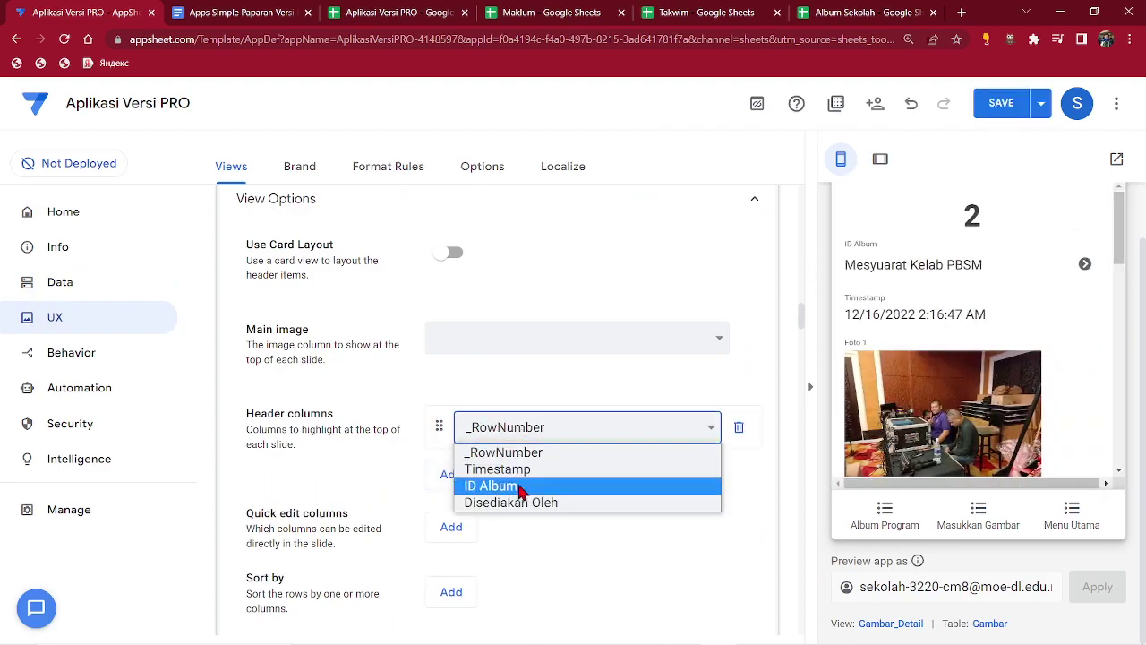
pyautogui.click(512, 502)
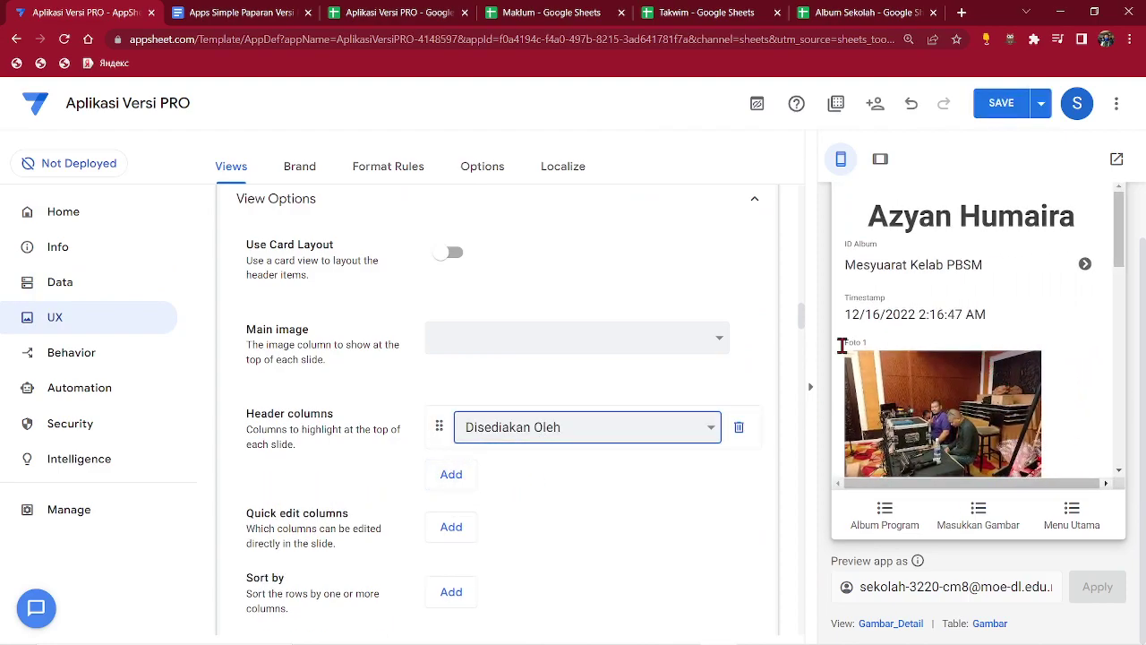
pyautogui.click(896, 512)
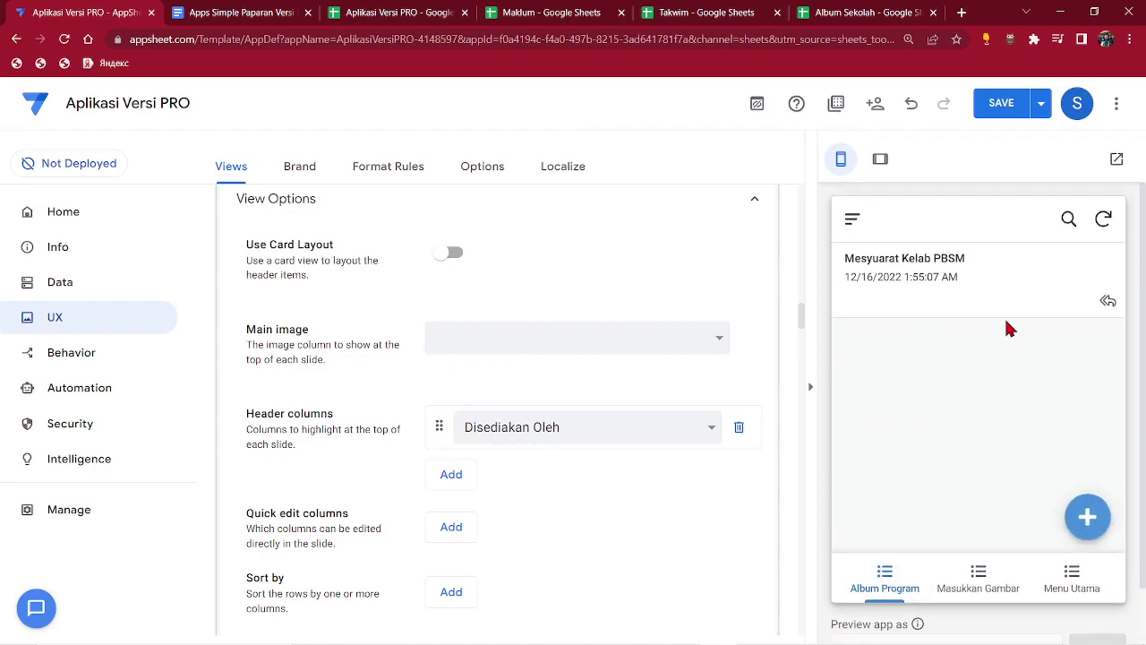
pyautogui.click(972, 305)
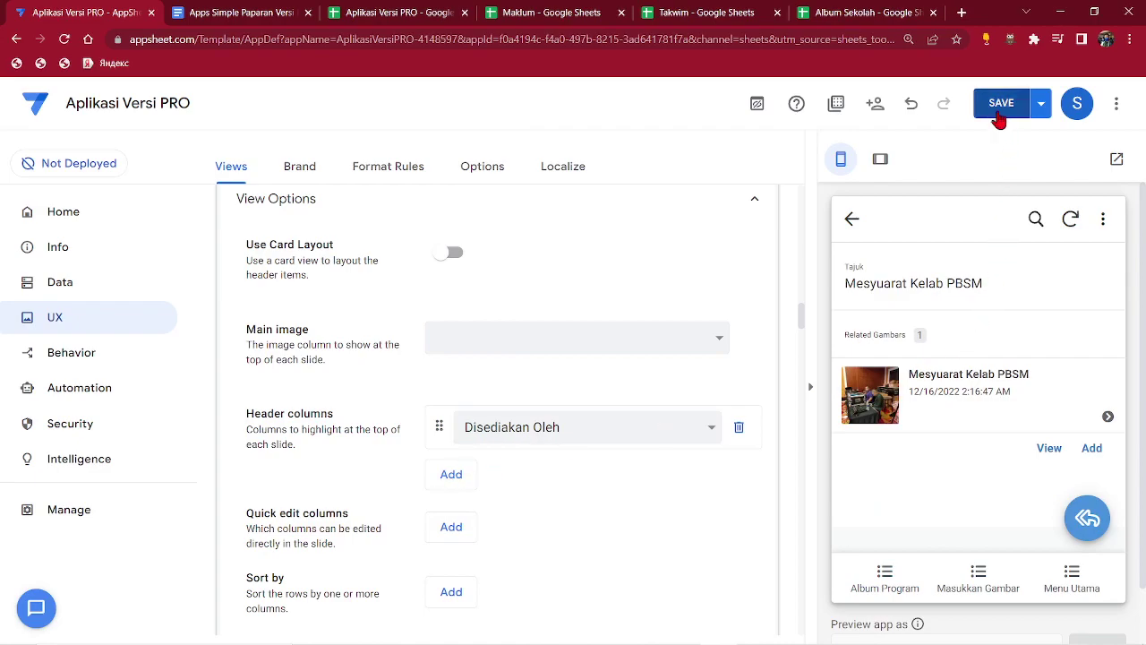
# Add Timestamp as the second header column of Gambar_Detail and save the app.
pyautogui.click(451, 475)
pyautogui.click(533, 473)
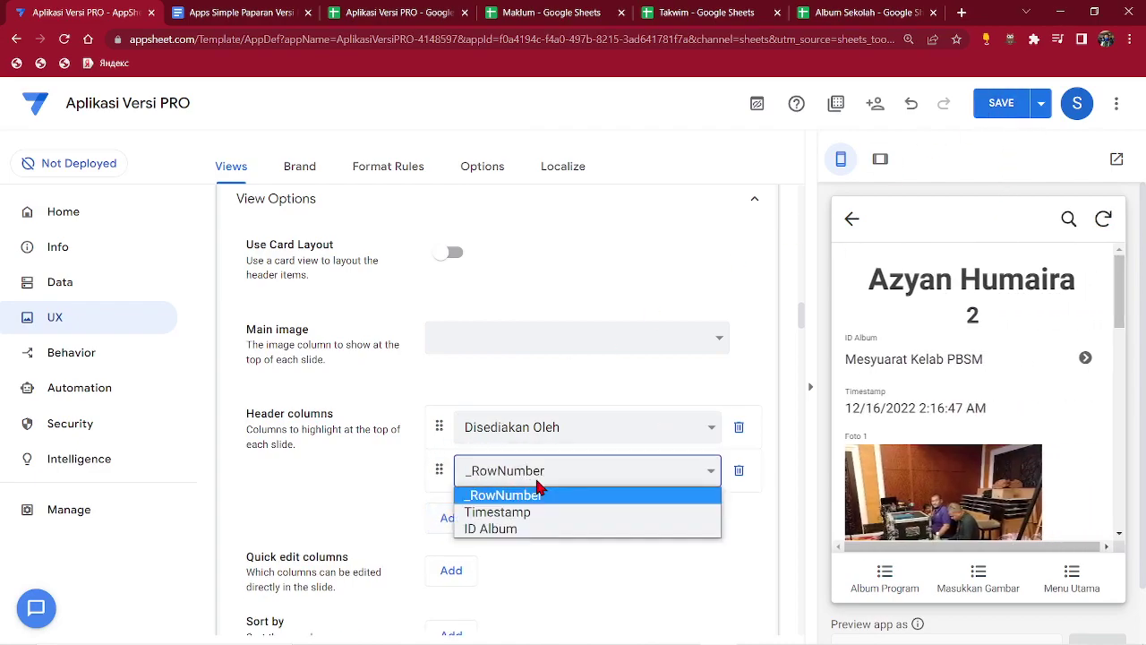
pyautogui.click(527, 511)
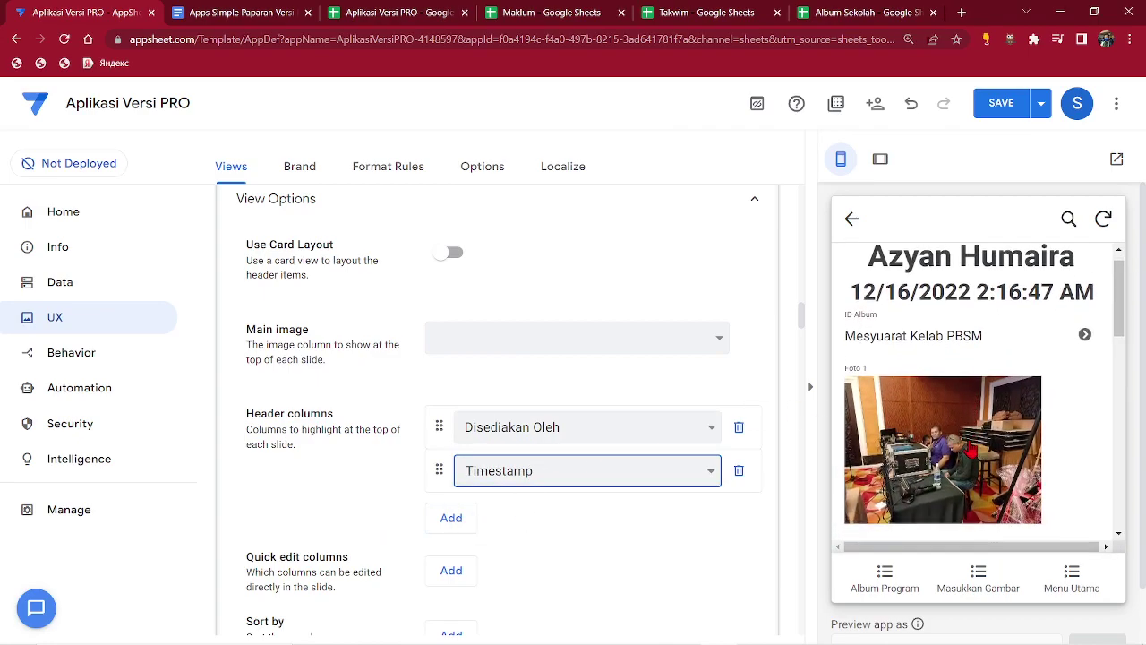
pyautogui.click(1004, 104)
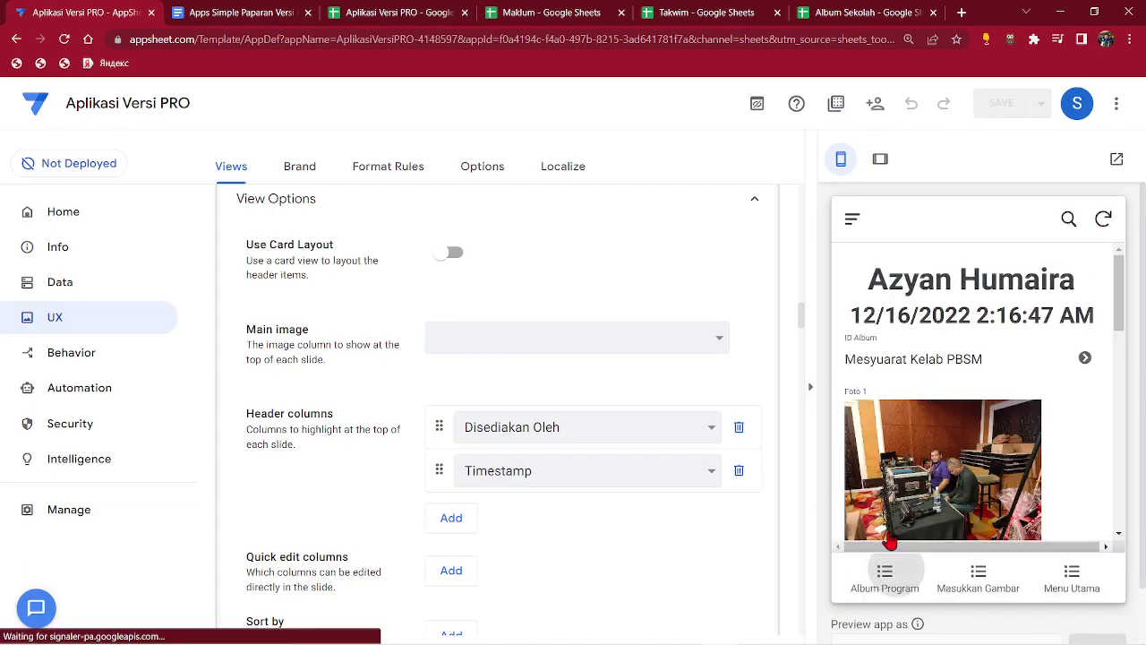
# Open the Mesyuarat Kelab PBSM album in the preview and display the column list of the Gambar table.
pyautogui.click(960, 274)
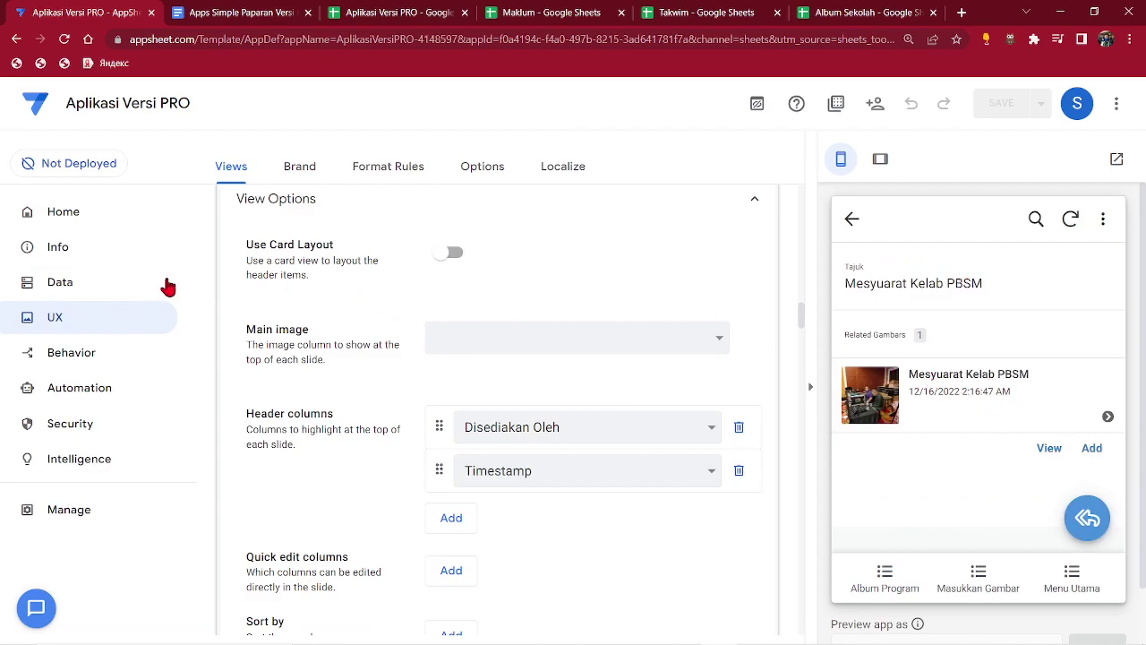
pyautogui.click(87, 286)
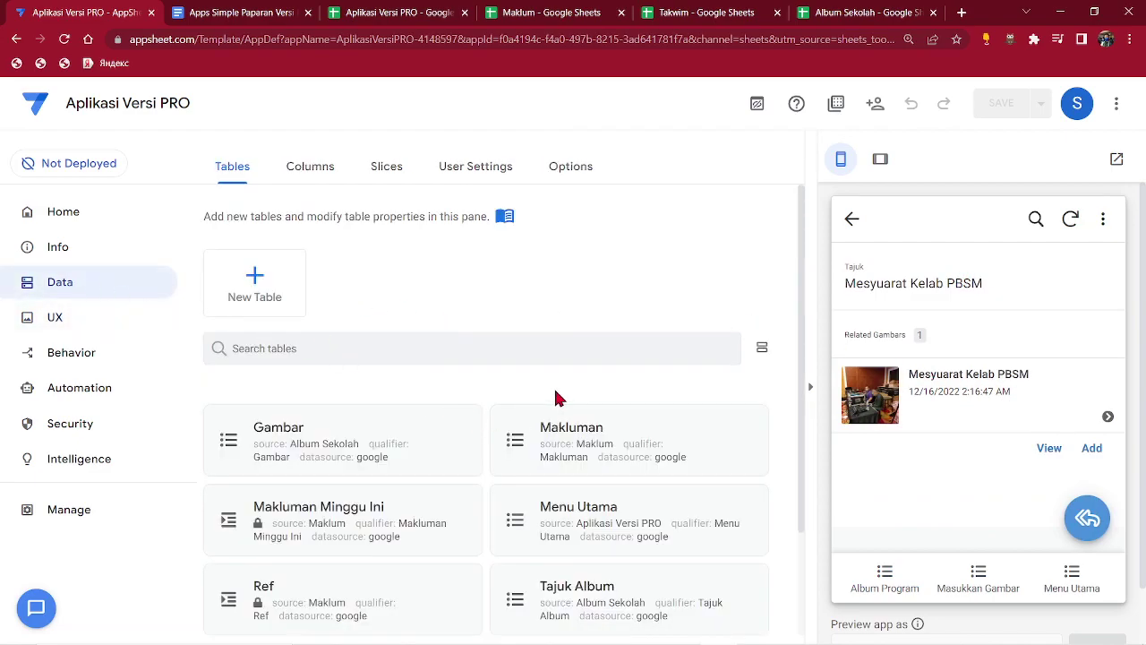
pyautogui.scroll(-1, 425, 462)
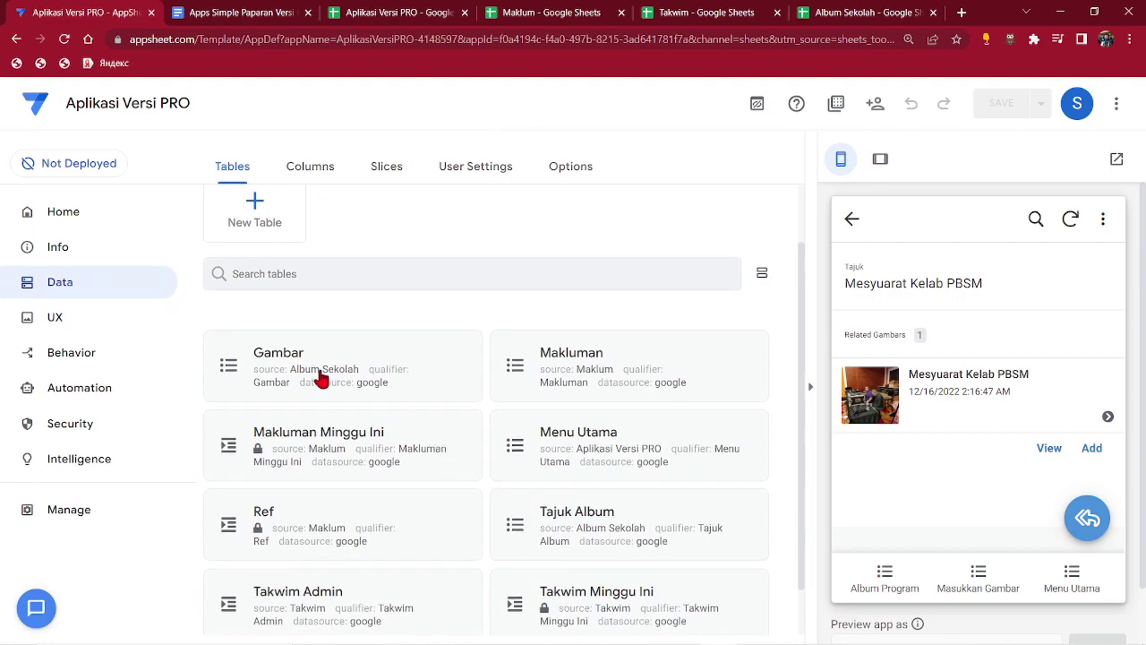
pyautogui.click(321, 380)
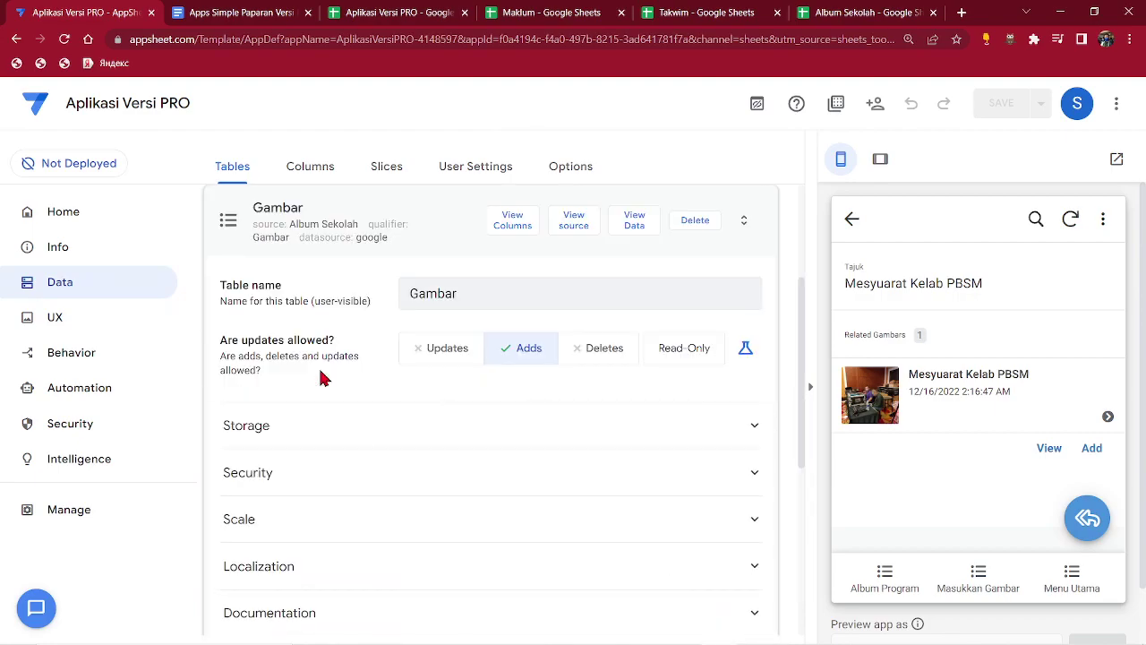
pyautogui.click(515, 225)
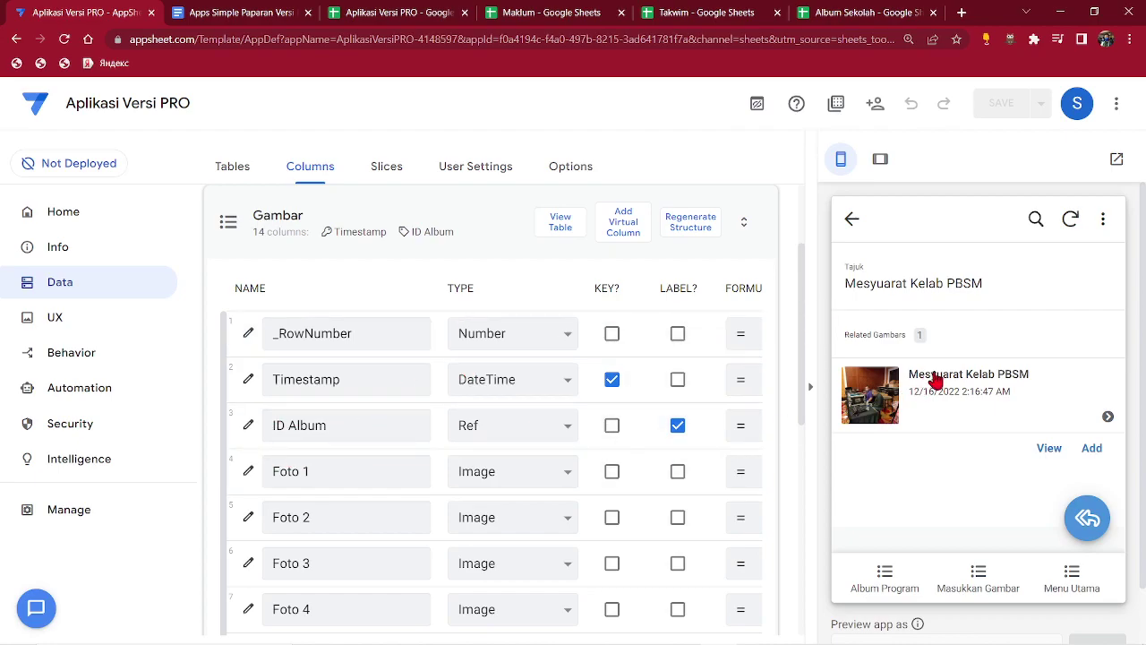
# Examine the header and photos on the related picture's detail page in the preview, and return to the album.
pyautogui.click(937, 380)
pyautogui.scroll(-3, 937, 403)
pyautogui.scroll(2, 914, 399)
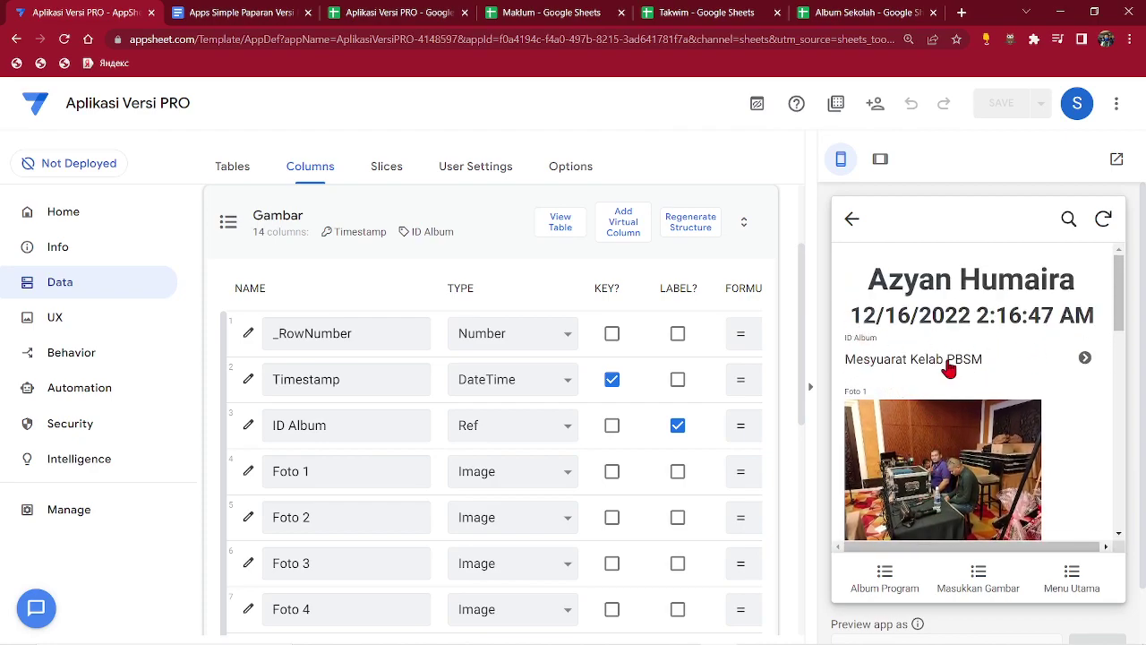
pyautogui.scroll(-10, 949, 367)
pyautogui.scroll(10, 958, 448)
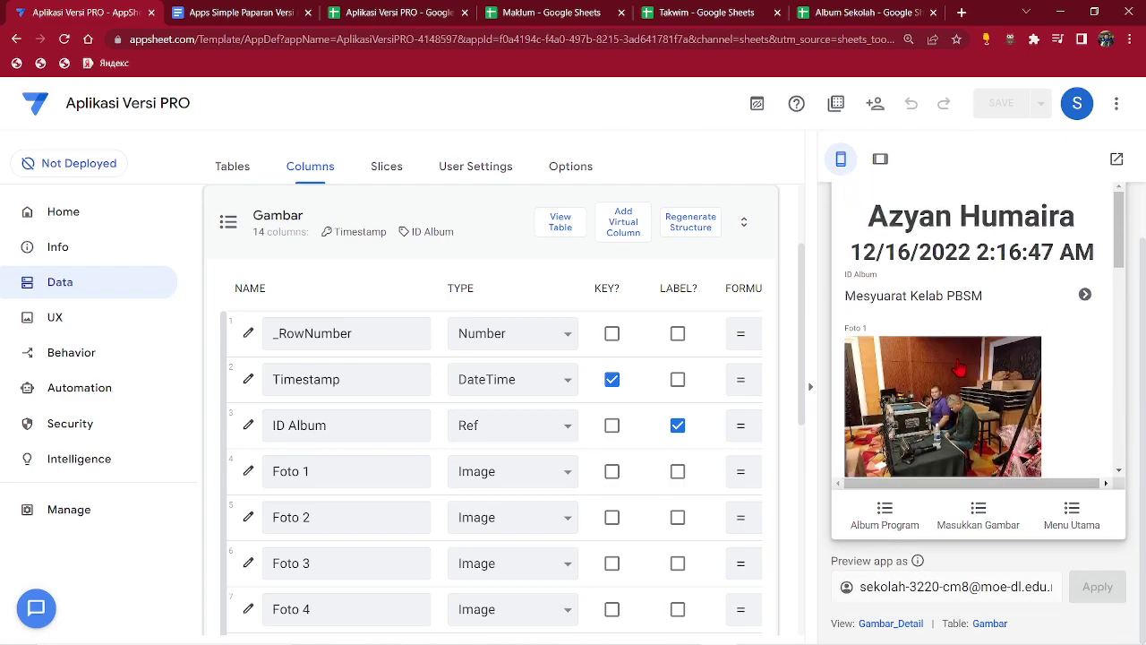
pyautogui.scroll(2, 958, 367)
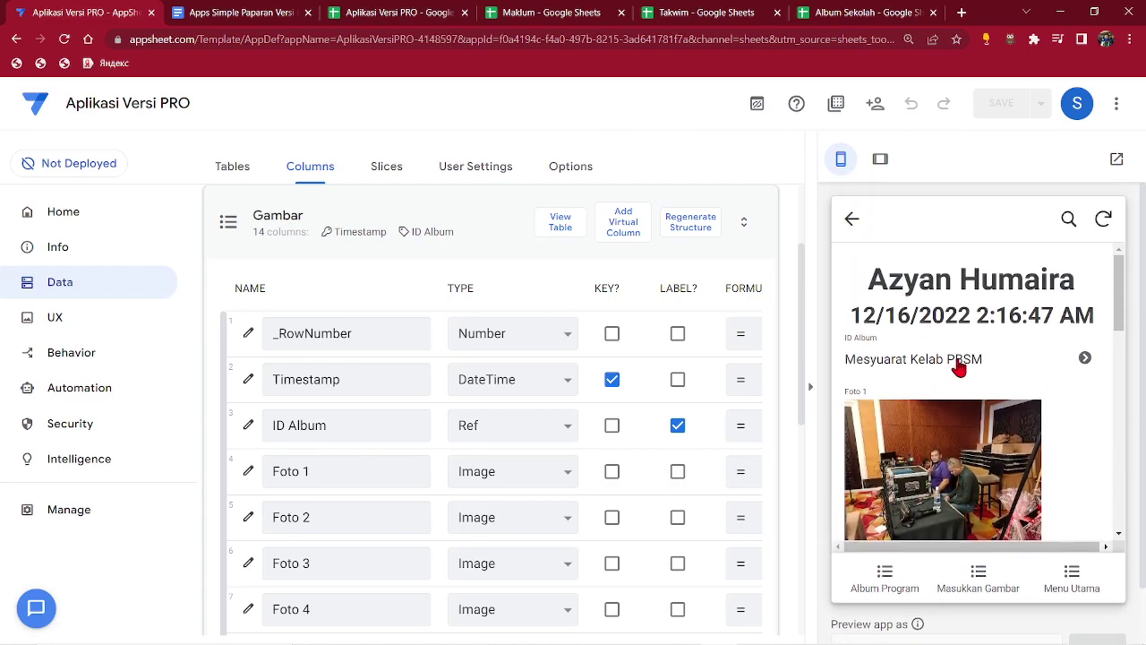
pyautogui.click(852, 218)
pyautogui.click(954, 399)
pyautogui.click(851, 218)
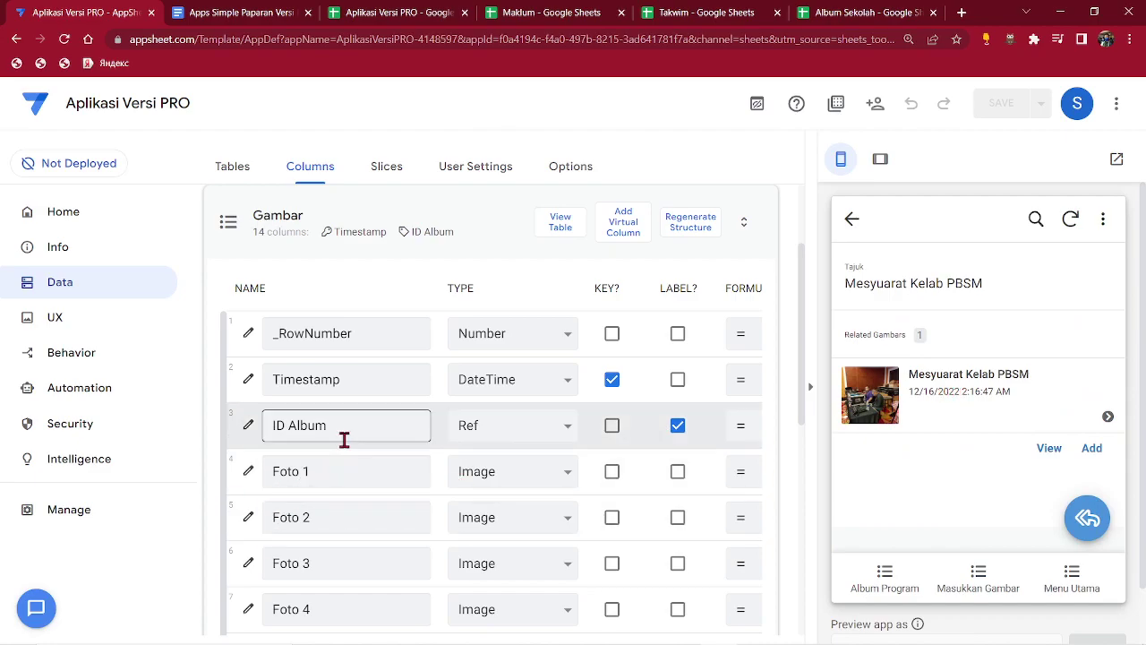
pyautogui.scroll(1, 343, 448)
pyautogui.scroll(-1, 342, 456)
pyautogui.scroll(1, 343, 459)
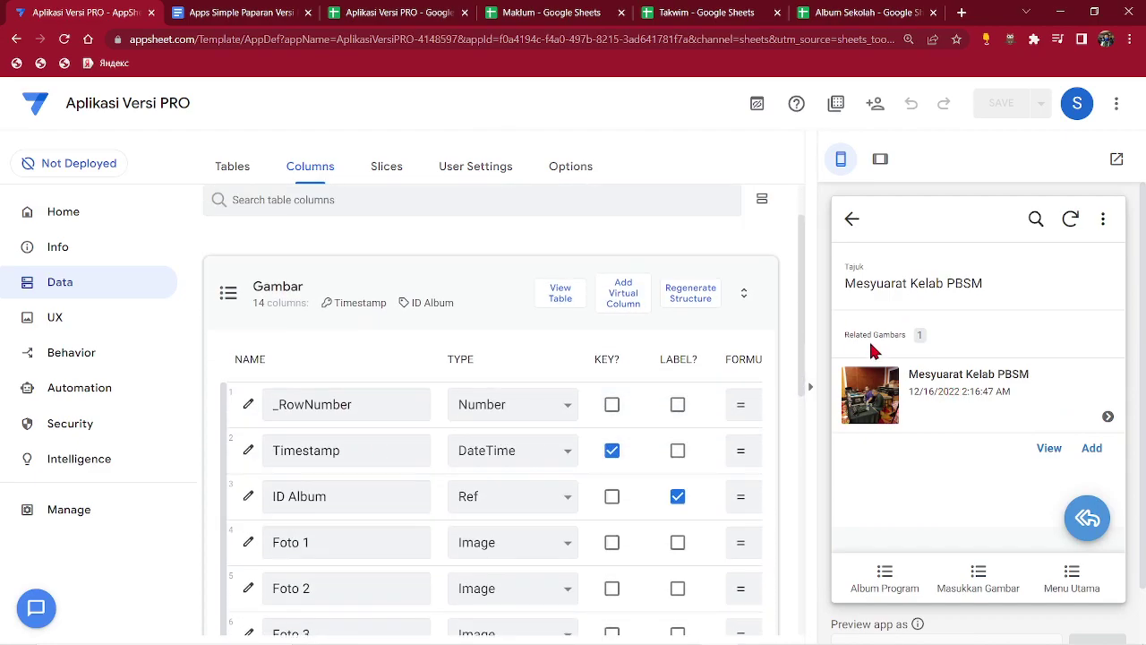
# Start a new picture record for the Mesyuarat Kelab PBSM album and choose image 24 as Foto 1.
pyautogui.click(1083, 524)
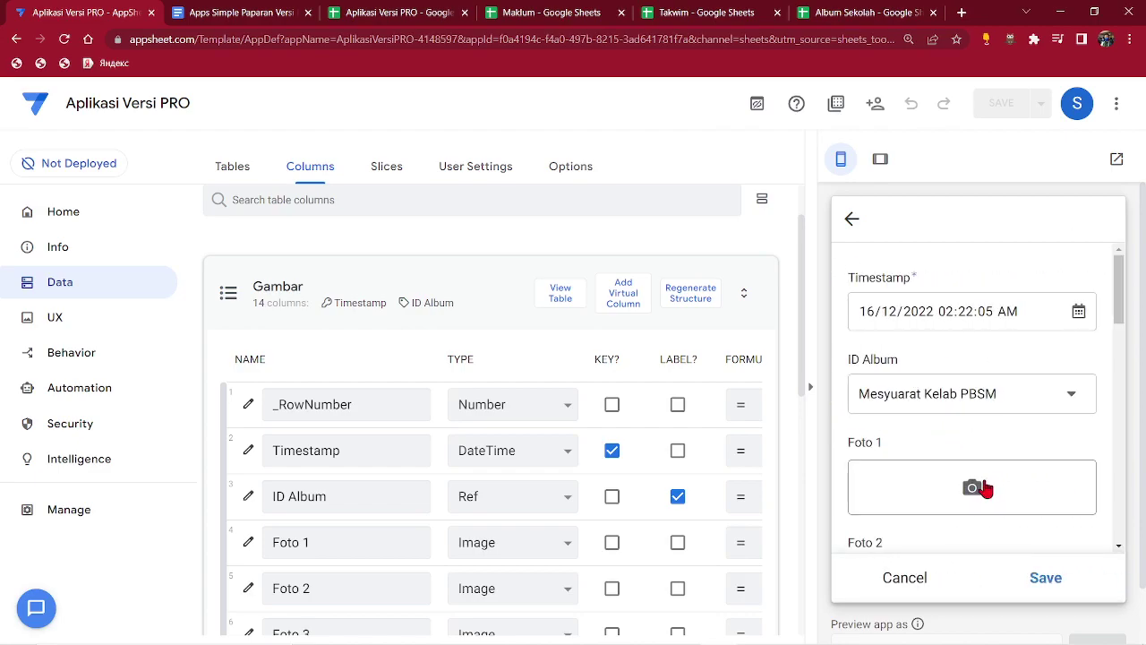
pyautogui.click(974, 489)
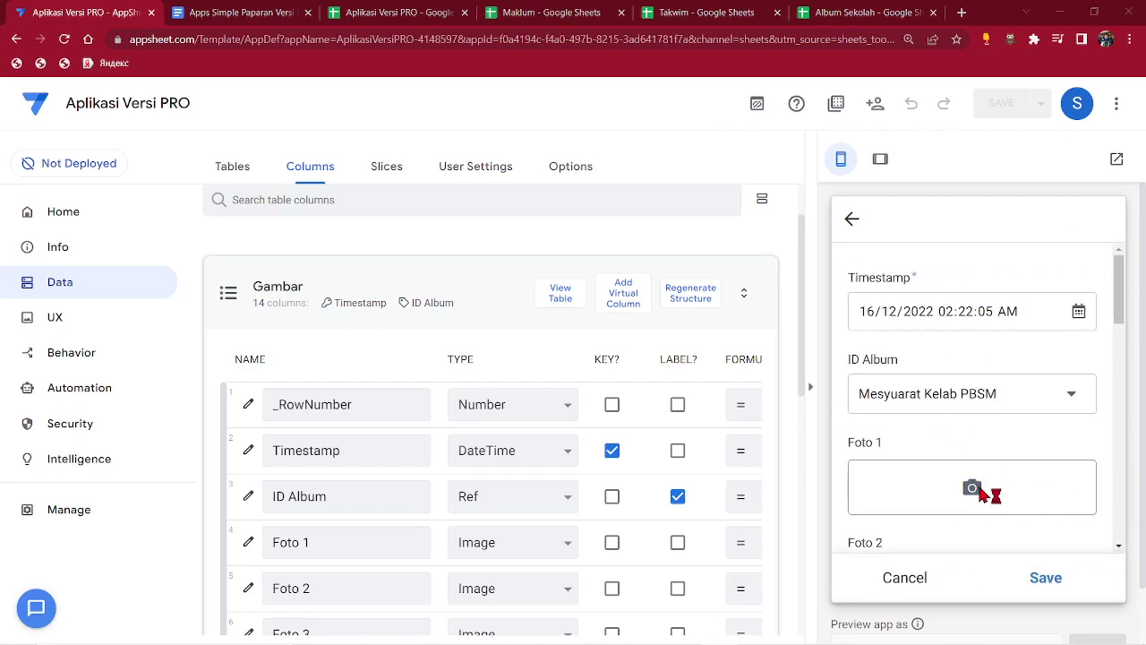
pyautogui.scroll(-5, 372, 358)
pyautogui.doubleClick(372, 271)
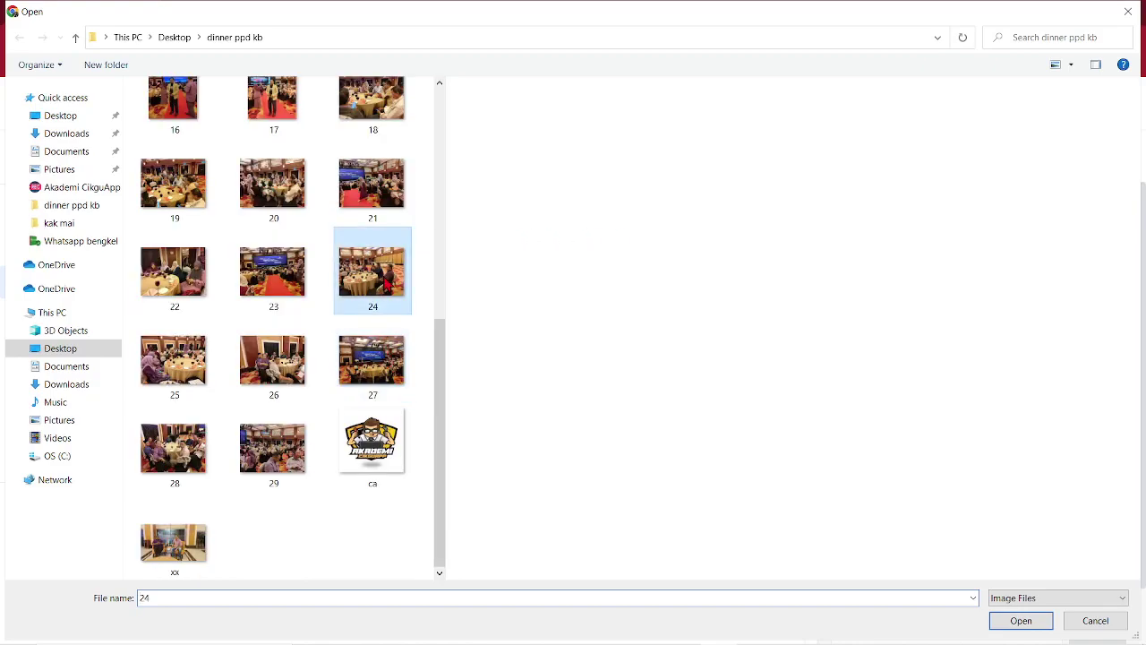
# Choose image 4 as Foto 2, enter the preparer's name in Disediakan Oleh, and save the picture record.
pyautogui.scroll(-3, 980, 430)
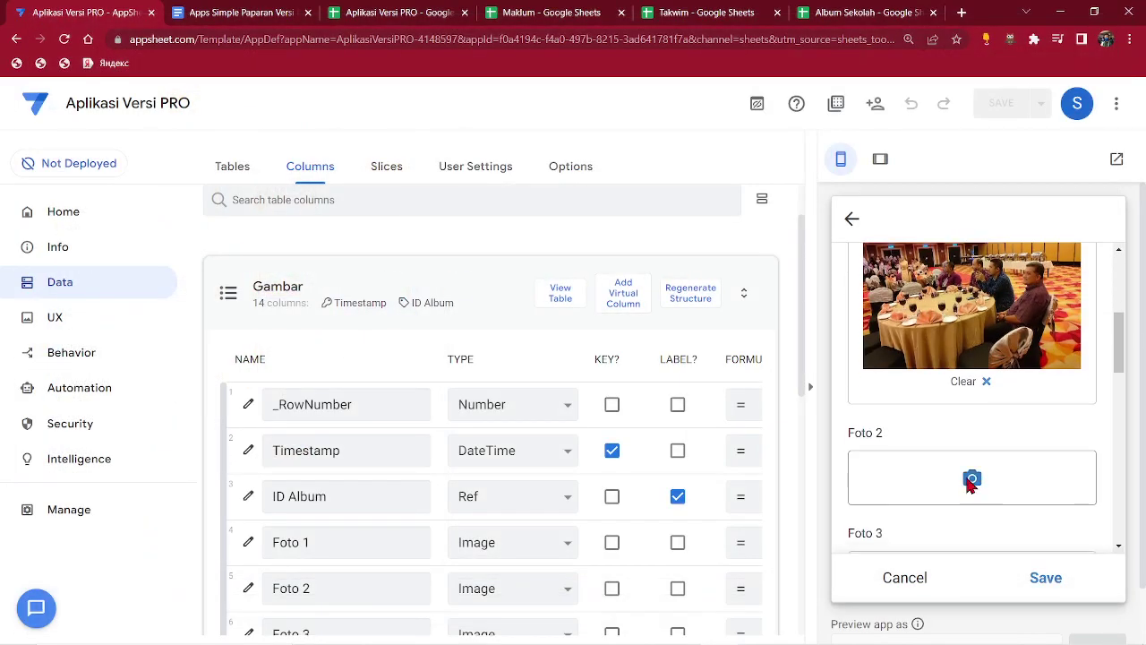
pyautogui.click(974, 478)
pyautogui.click(170, 220)
pyautogui.doubleClick(170, 219)
pyautogui.scroll(-10, 1034, 388)
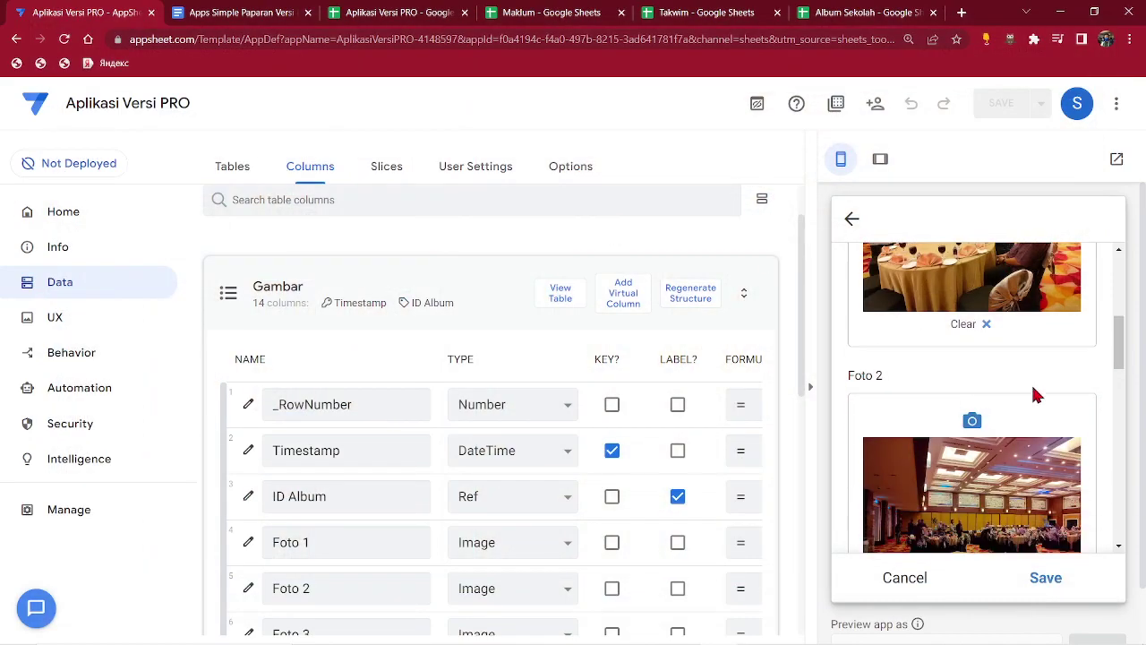
pyautogui.click(921, 495)
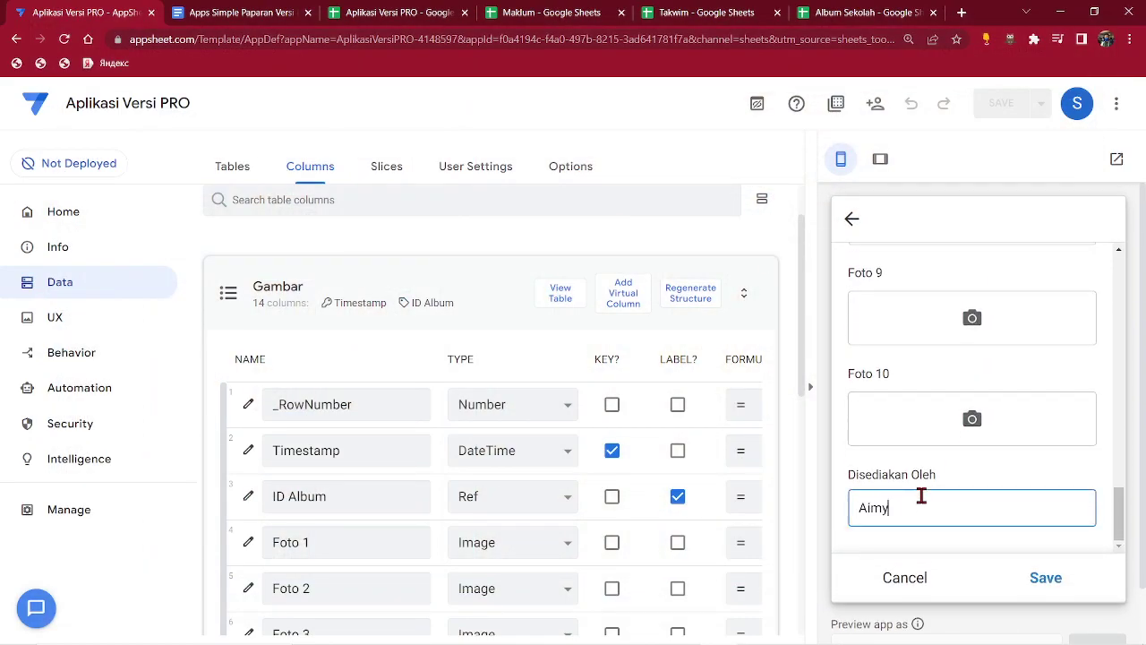
pyautogui.click(1044, 579)
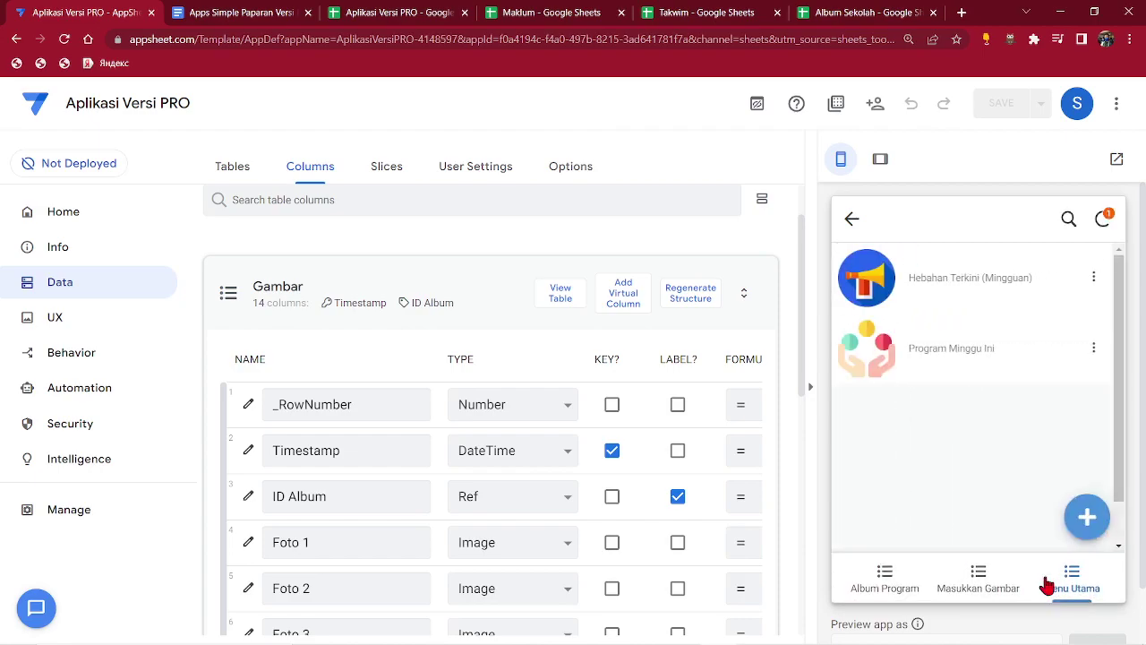
# Open the Mesyuarat Kelab PBSM album in the preview and examine the headers of its related pictures.
pyautogui.click(898, 581)
pyautogui.click(955, 307)
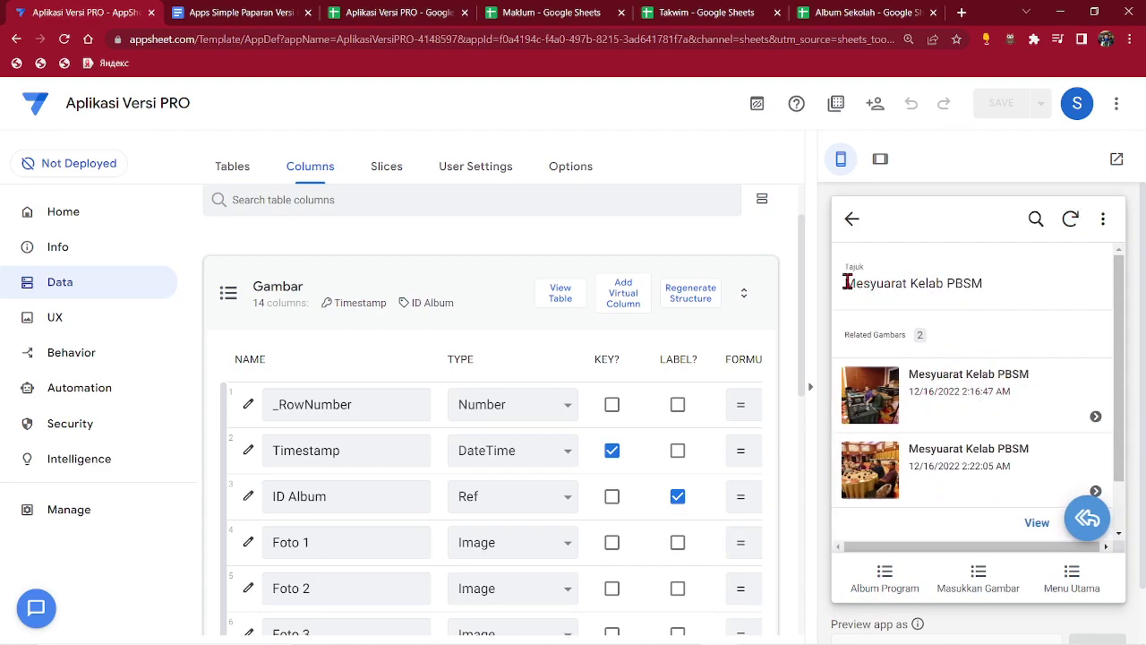
pyautogui.moveTo(882, 282); pyautogui.dragTo(1009, 293)
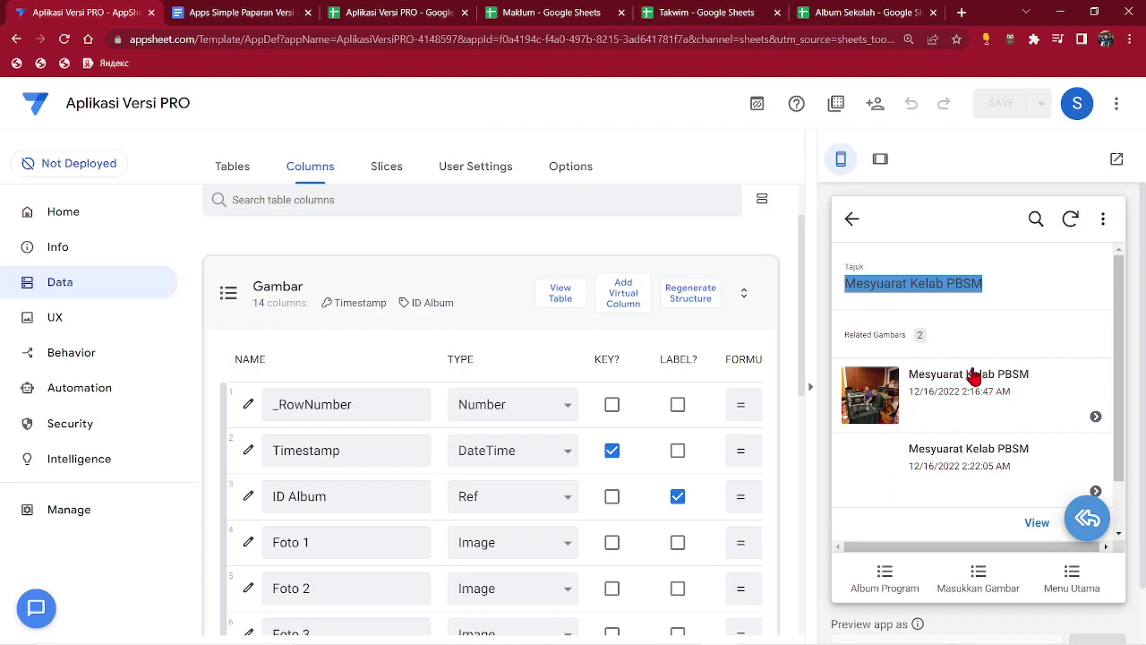
pyautogui.scroll(-1, 975, 376)
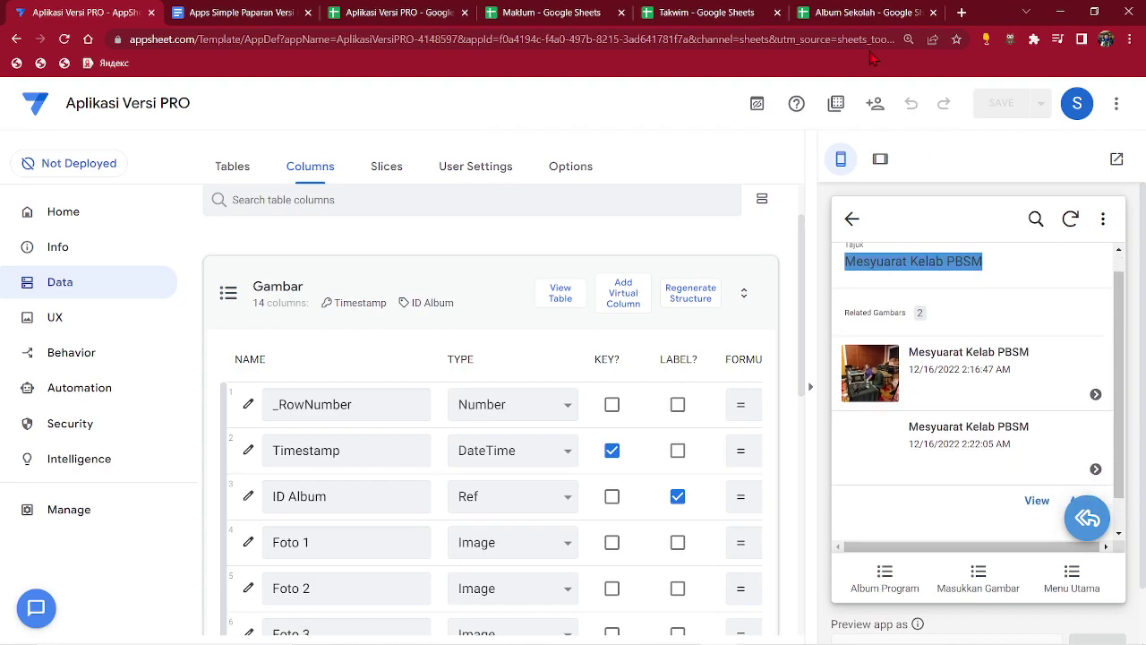
# Make Disediakan Oleh the label of the Gambar table instead of ID Album and save the app.
pyautogui.click(77, 292)
pyautogui.click(280, 431)
pyautogui.click(281, 431)
pyautogui.click(516, 222)
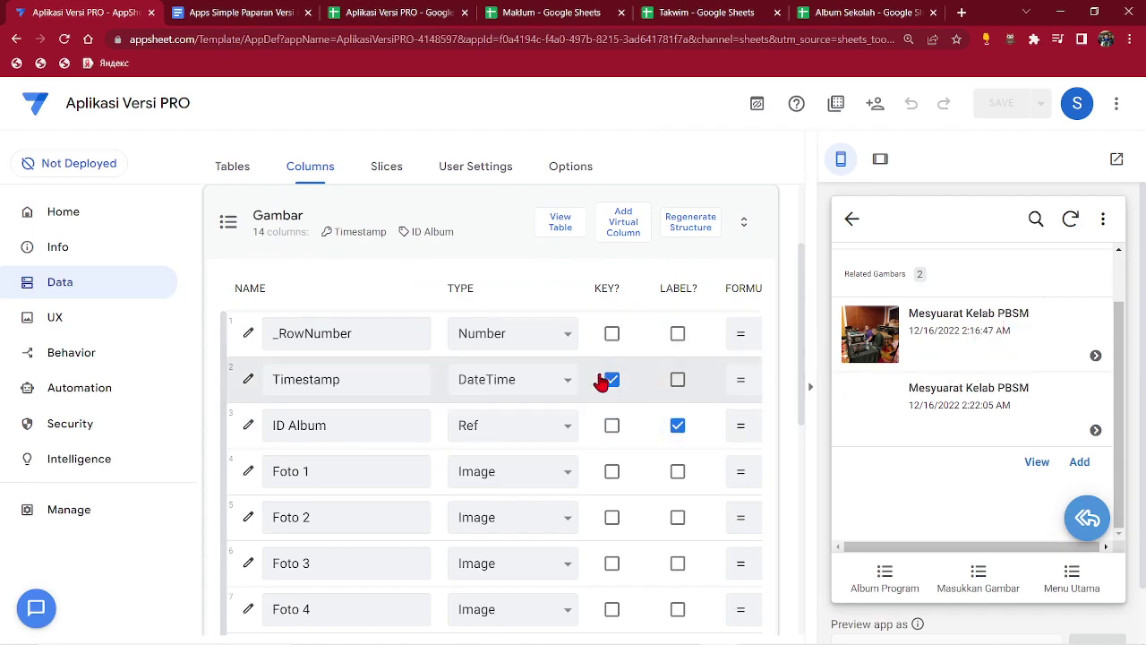
pyautogui.scroll(-3, 632, 486)
pyautogui.scroll(-5, 658, 564)
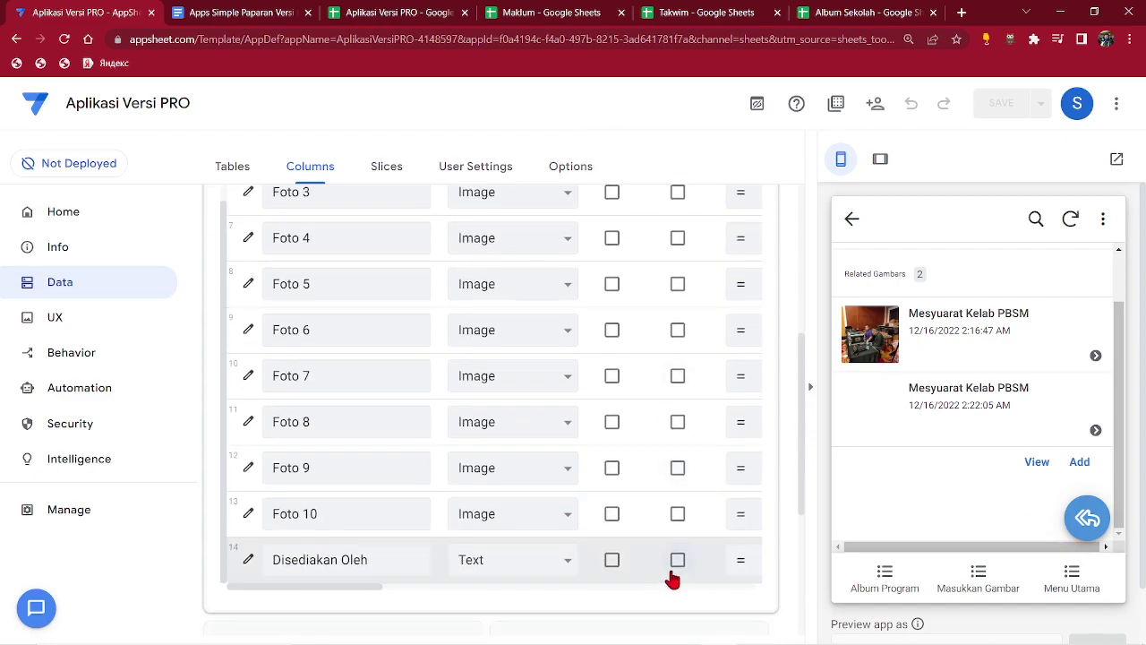
pyautogui.click(678, 561)
pyautogui.scroll(3, 673, 448)
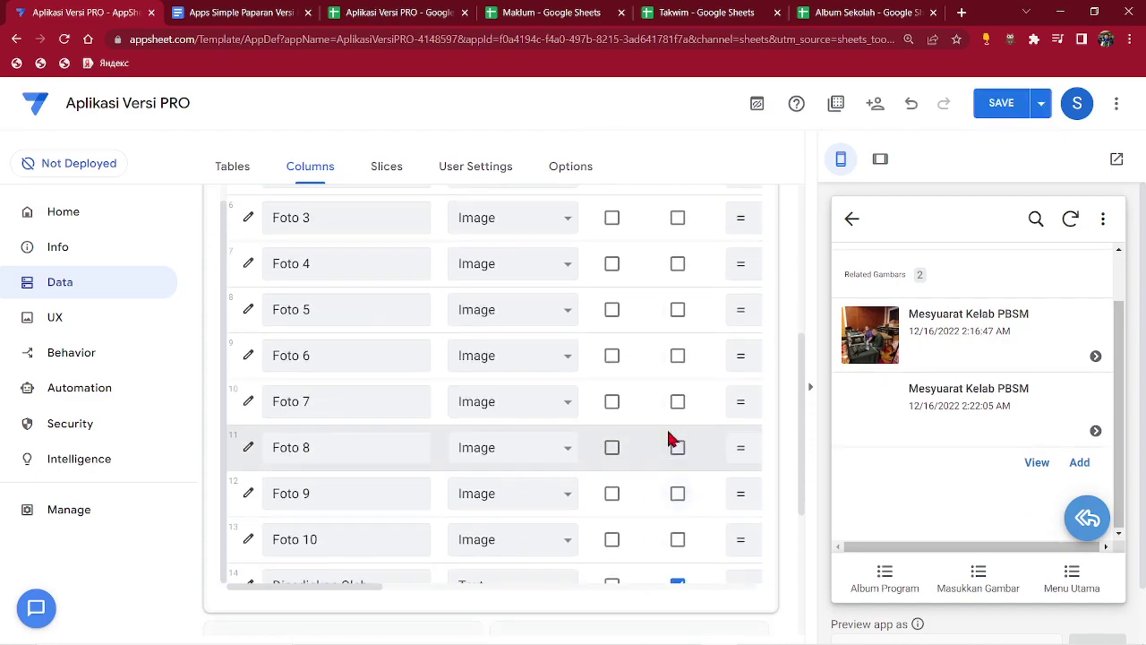
pyautogui.scroll(6, 685, 310)
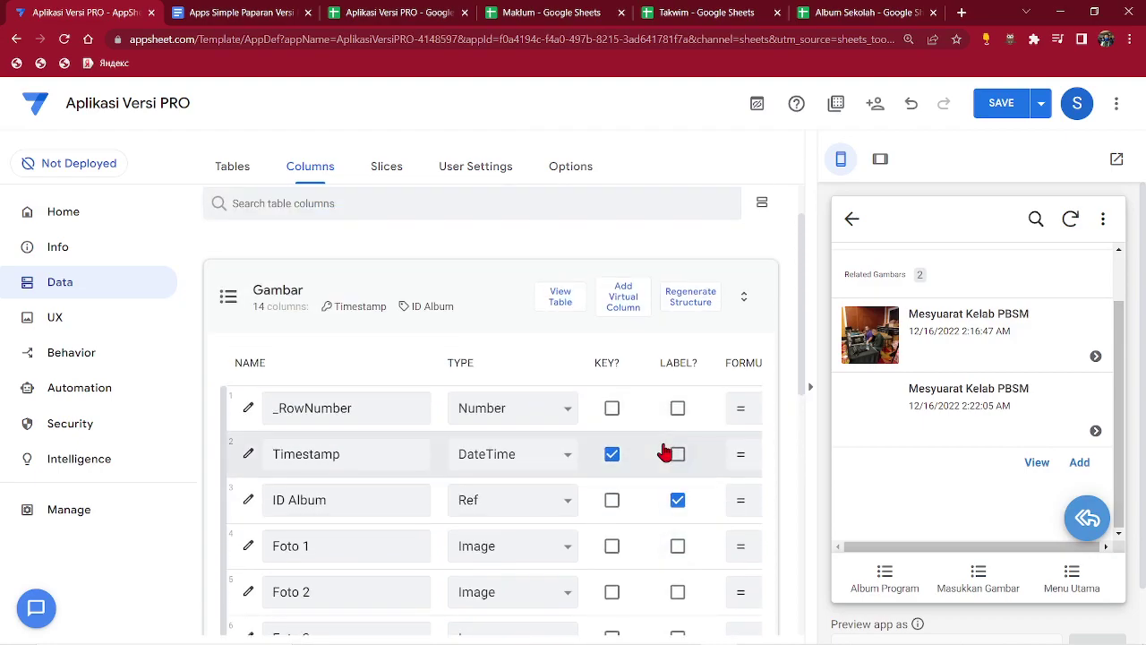
pyautogui.click(678, 501)
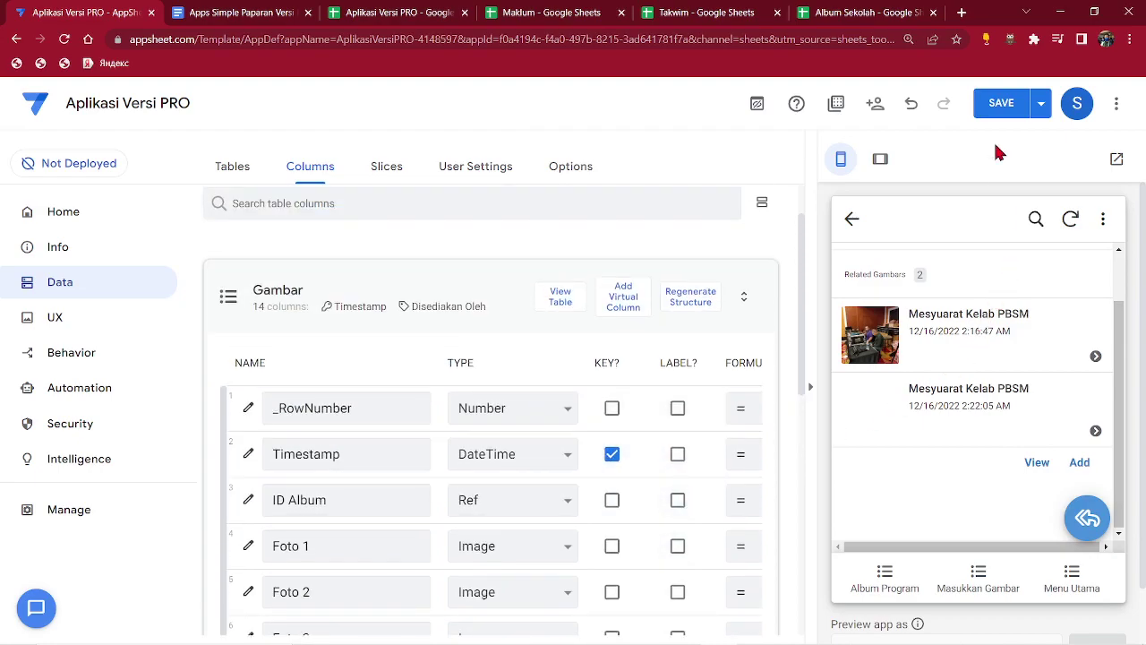
pyautogui.click(1001, 114)
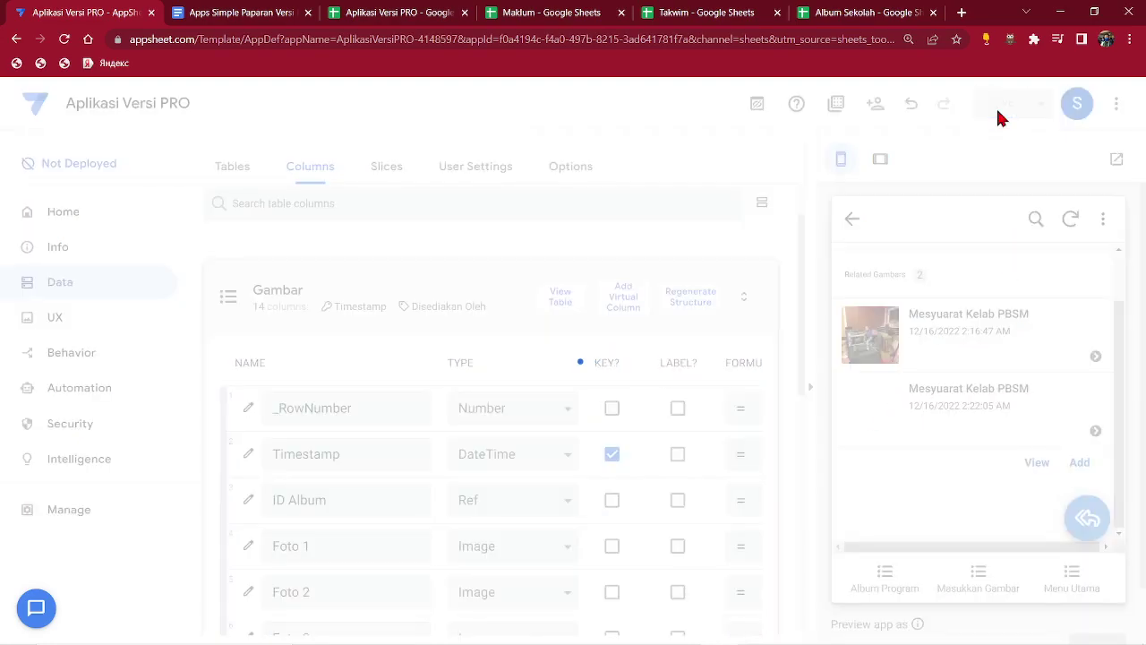
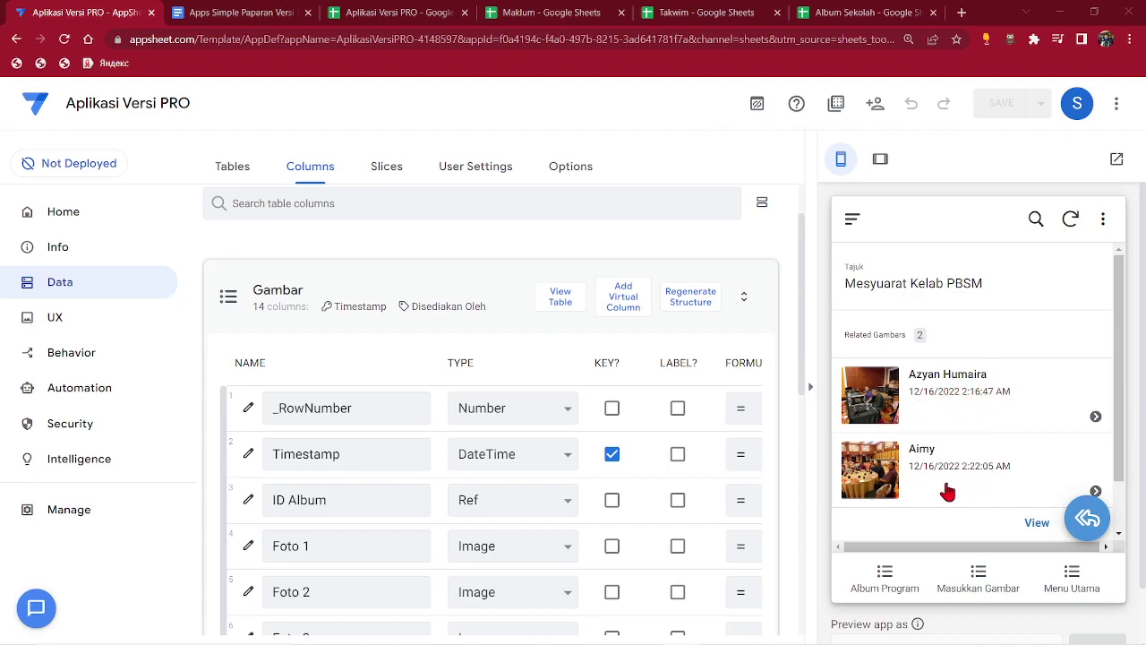
# Start another picture record for the Mesyuarat Kelab PBSM album with image 24 as Foto 1 and image 4 as Foto 2.
pyautogui.scroll(-1, 967, 482)
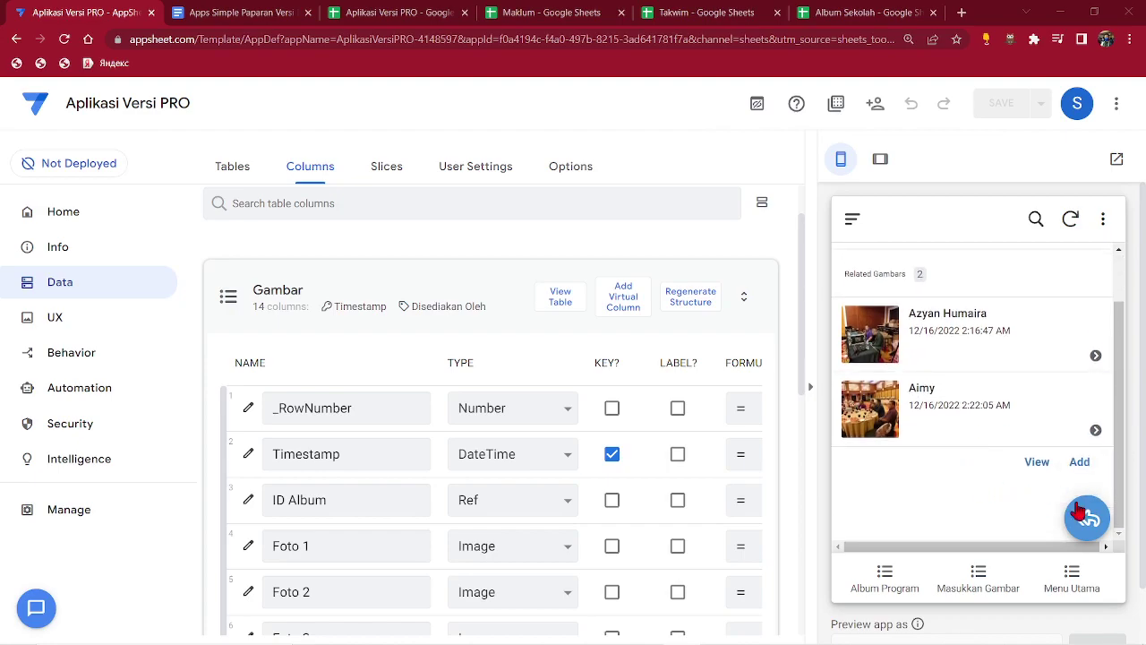
pyautogui.click(883, 583)
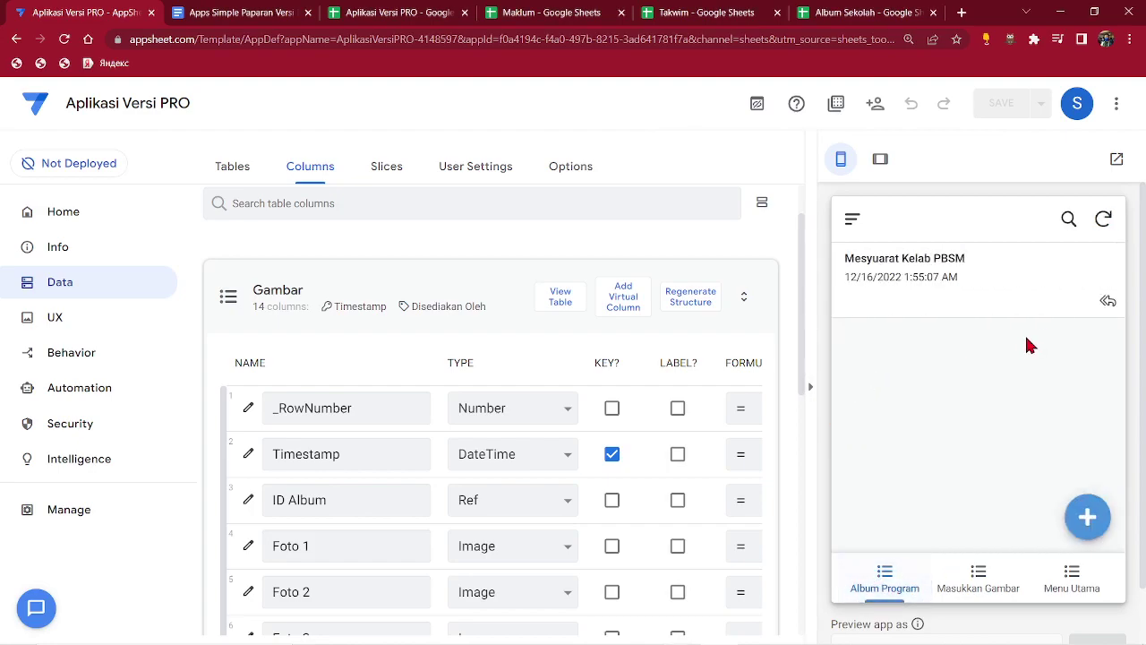
pyautogui.click(1109, 305)
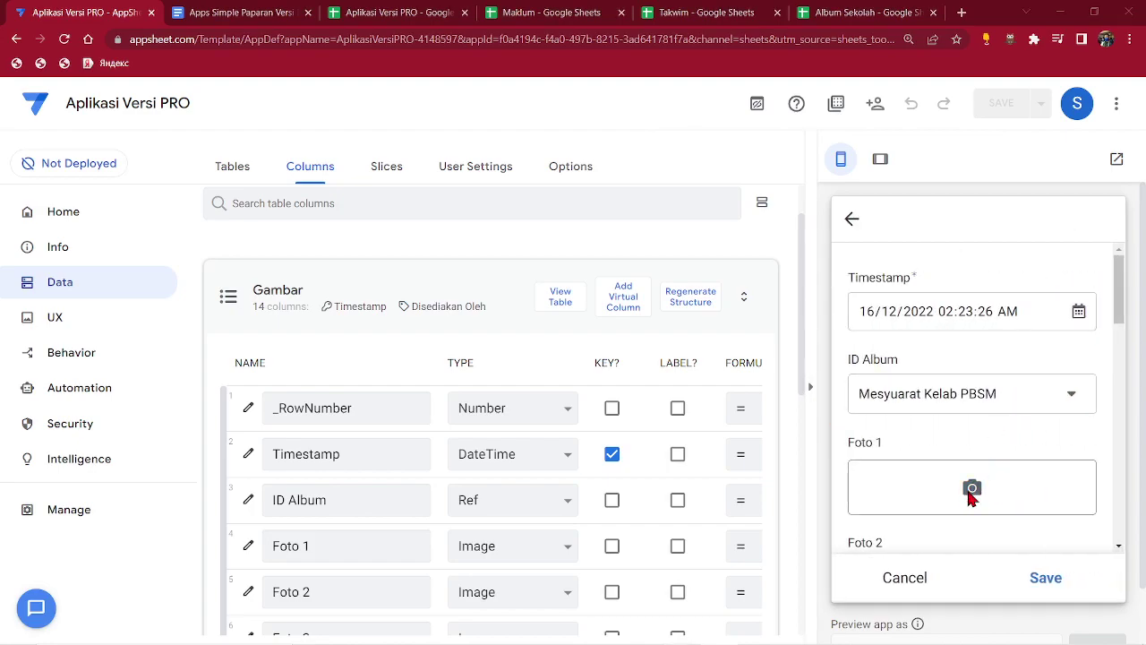
pyautogui.click(972, 490)
pyautogui.scroll(-5, 346, 332)
pyautogui.doubleClick(384, 279)
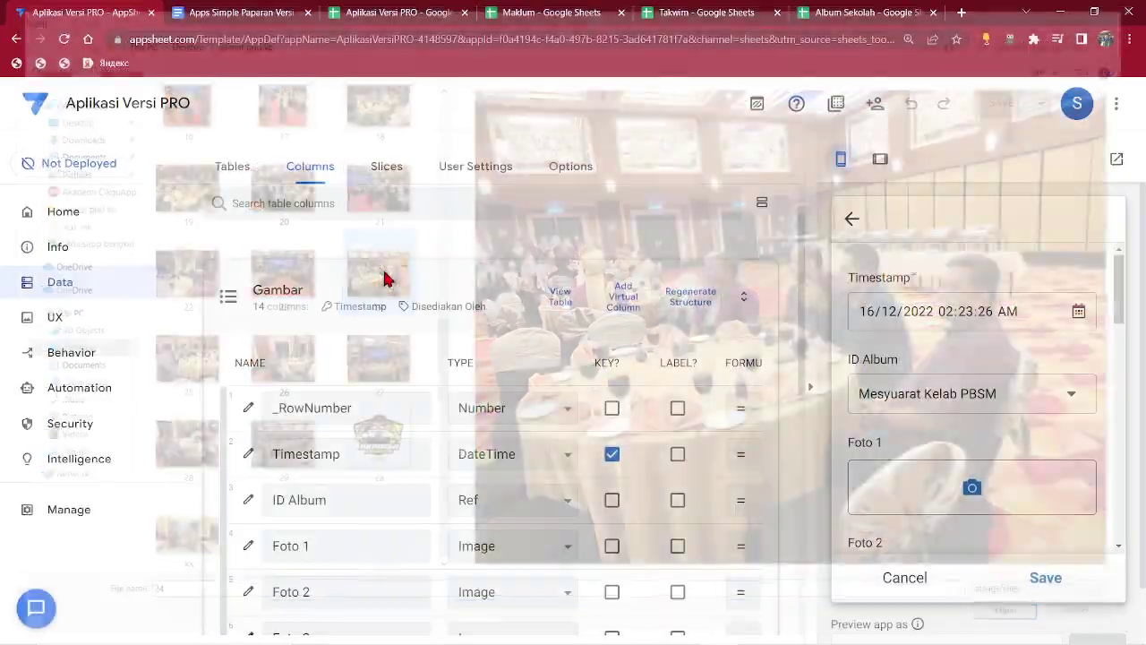
pyautogui.scroll(-3, 938, 424)
pyautogui.click(967, 488)
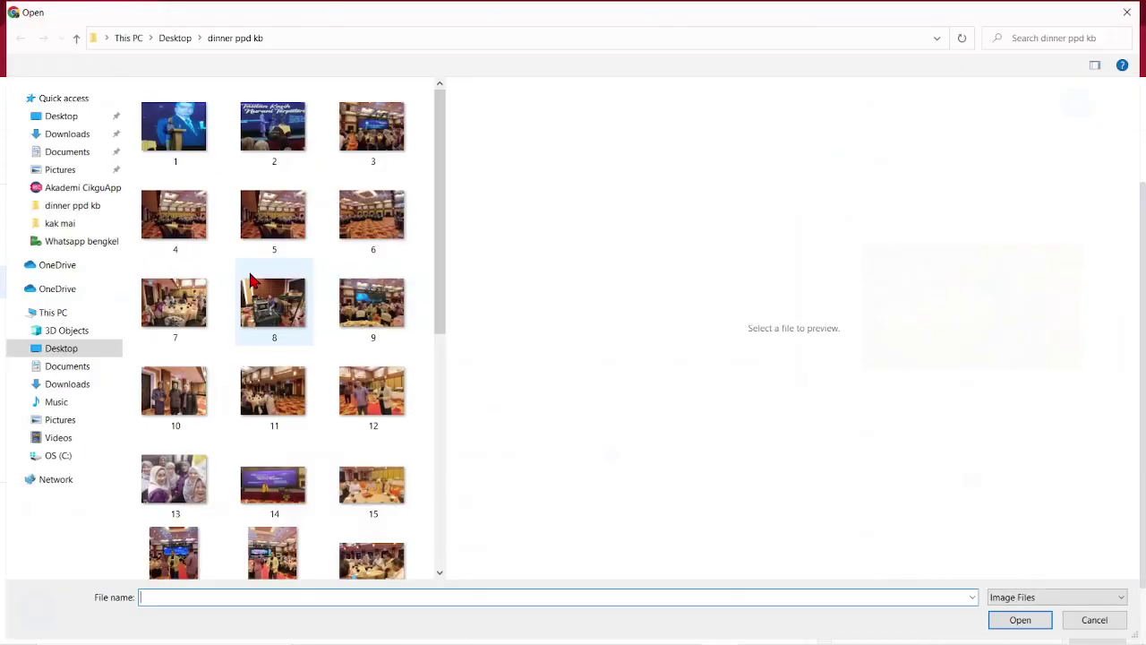
pyautogui.doubleClick(174, 235)
pyautogui.scroll(-3, 951, 514)
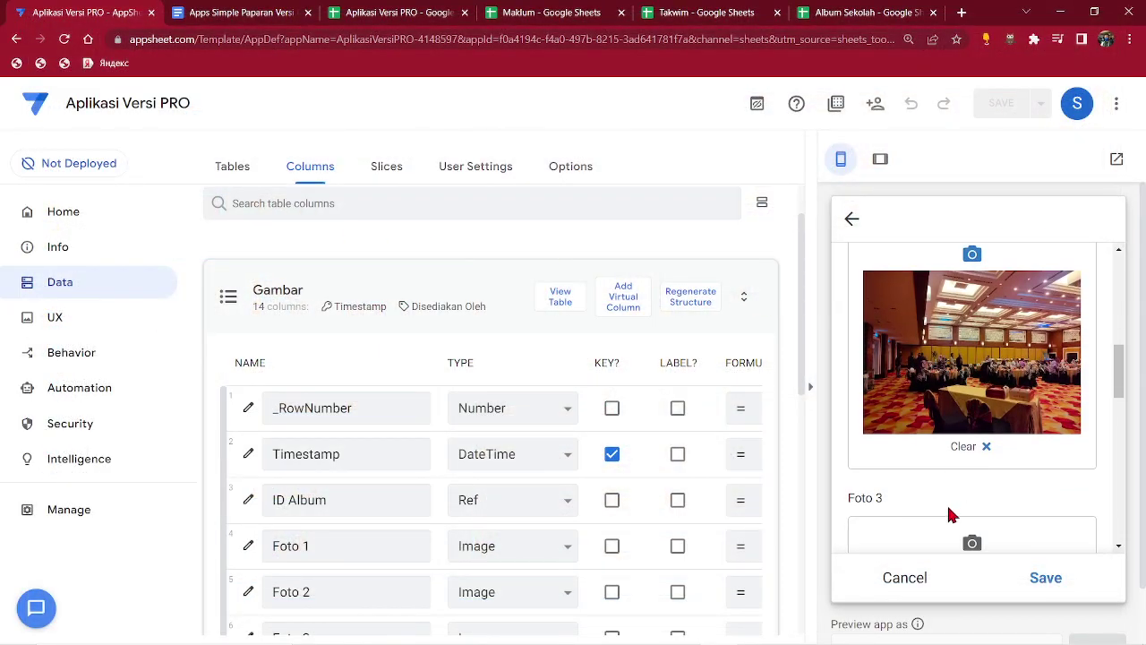
# Choose image 5 as Foto 3, enter the preparer's name in Disediakan Oleh, and save the picture record.
pyautogui.scroll(-2, 951, 514)
pyautogui.click(973, 394)
pyautogui.doubleClick(279, 226)
pyautogui.scroll(-5, 979, 488)
pyautogui.scroll(-3, 980, 487)
pyautogui.click(941, 507)
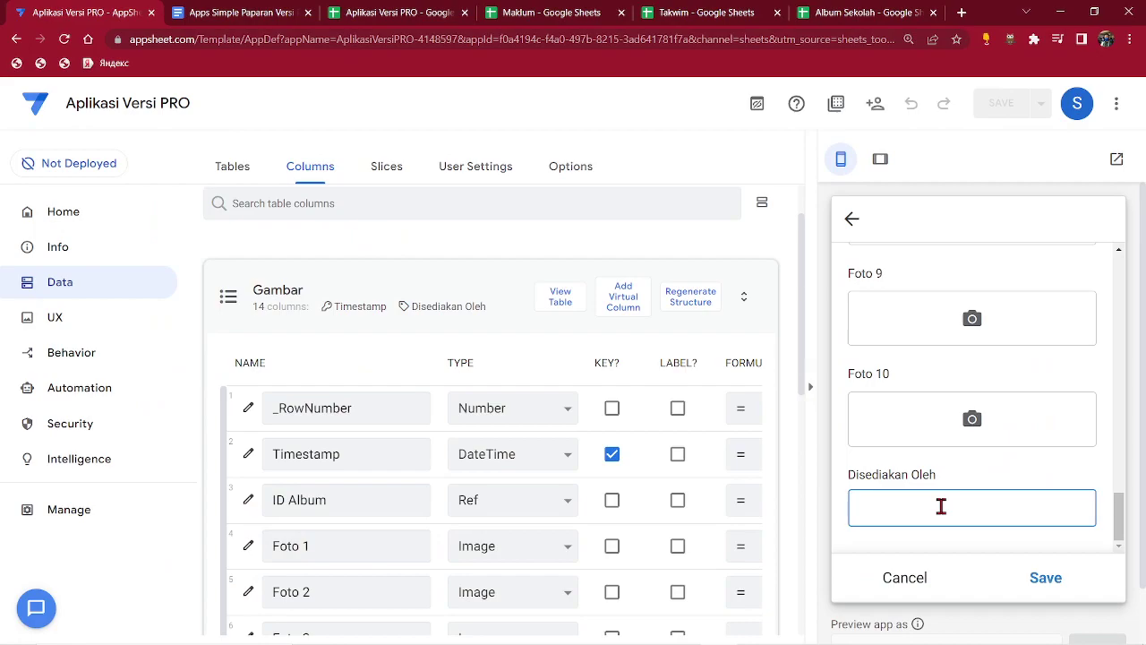
pyautogui.click(1043, 579)
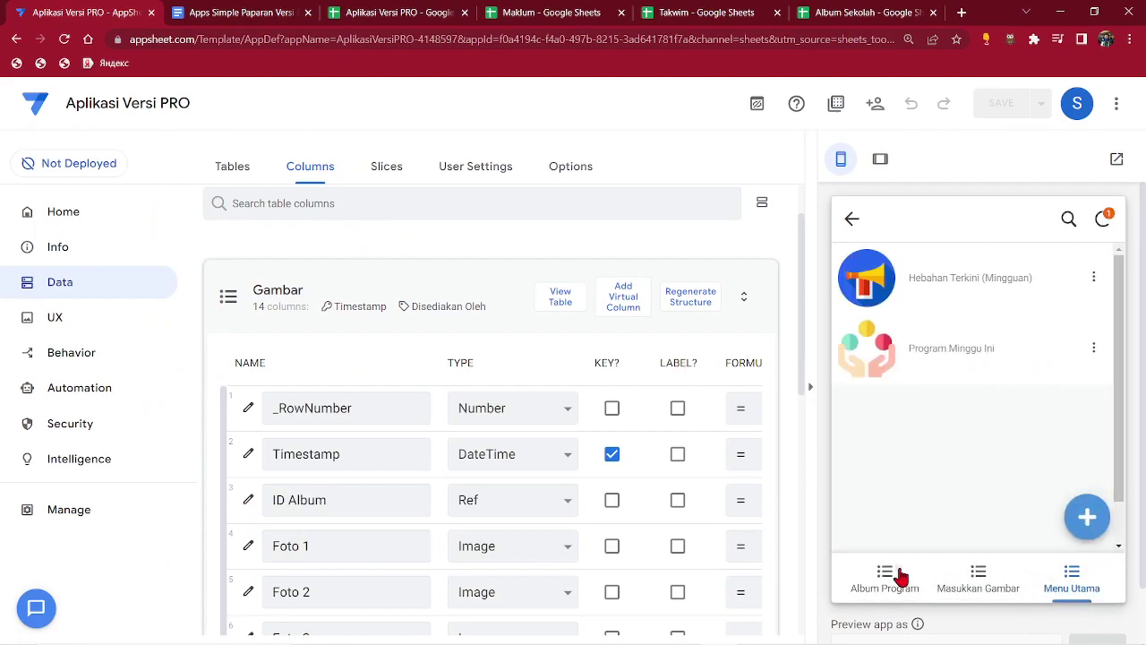
# Return to Album Program in the preview and open that view's settings at its header options.
pyautogui.click(900, 578)
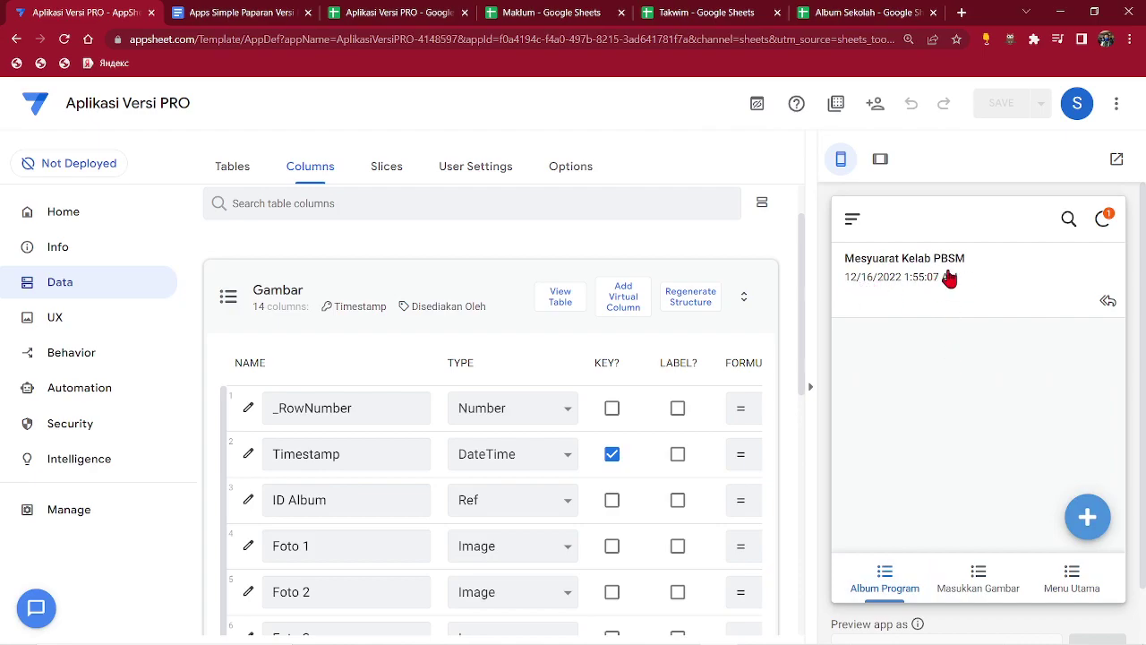
pyautogui.scroll(-2, 1136, 340)
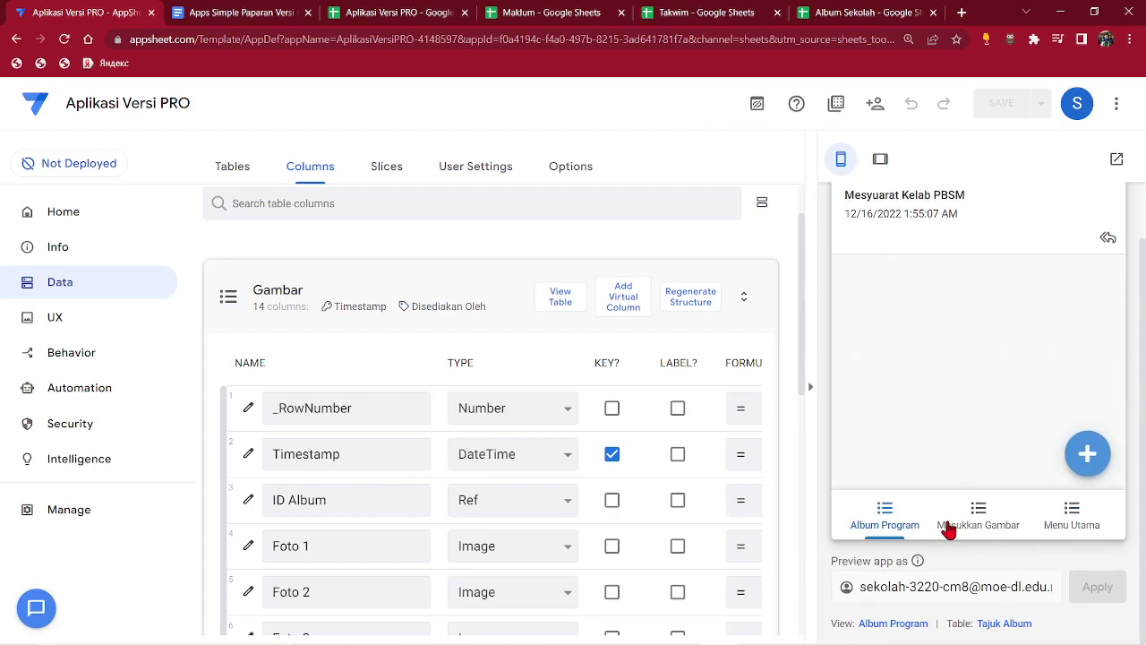
pyautogui.click(893, 624)
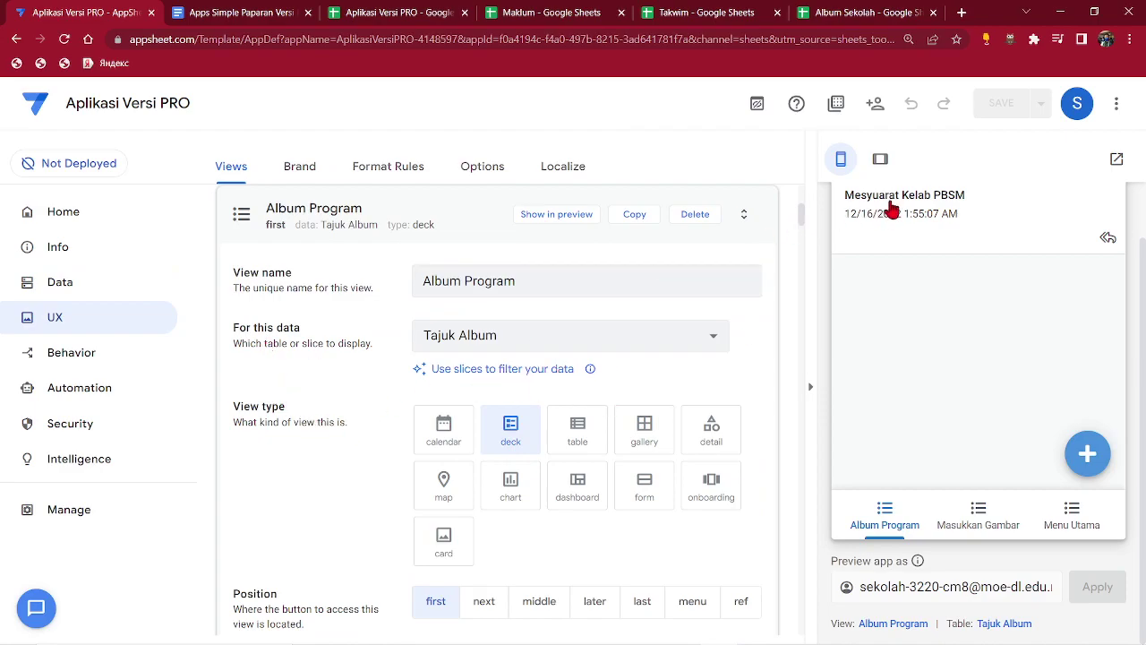
pyautogui.scroll(-5, 311, 389)
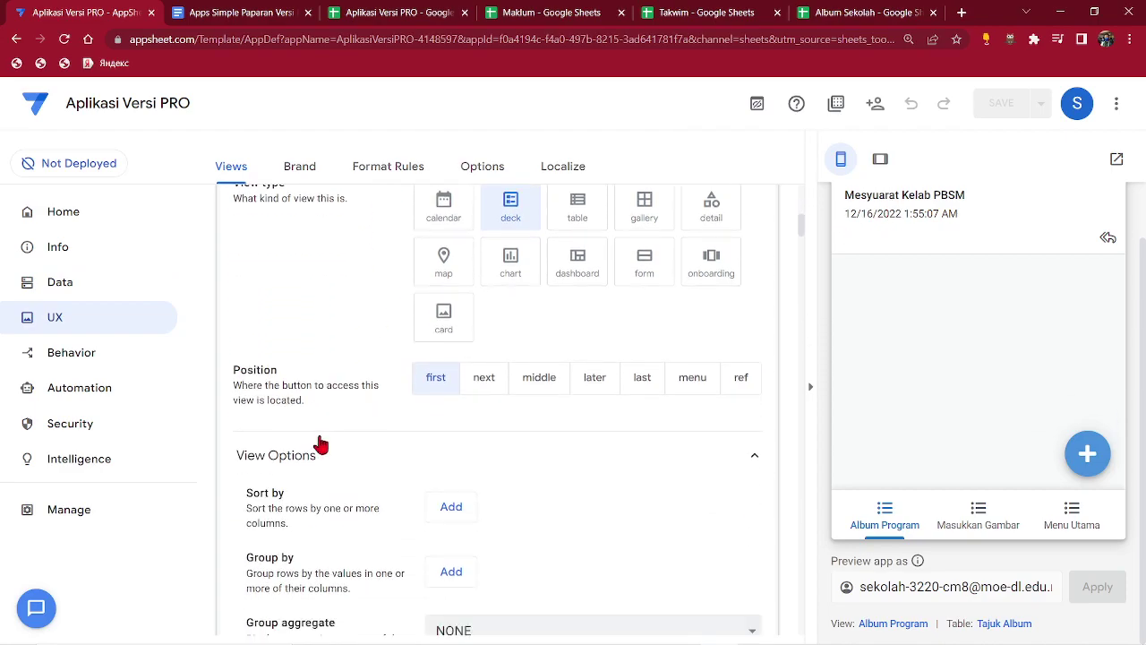
pyautogui.scroll(2, 365, 410)
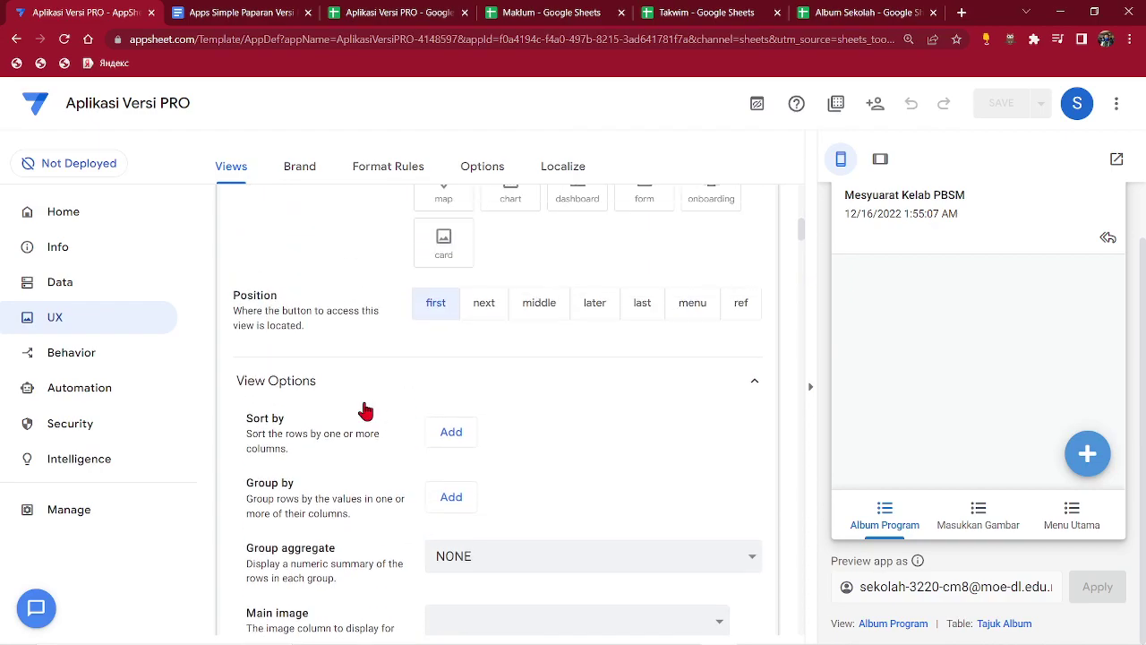
pyautogui.scroll(-3, 555, 443)
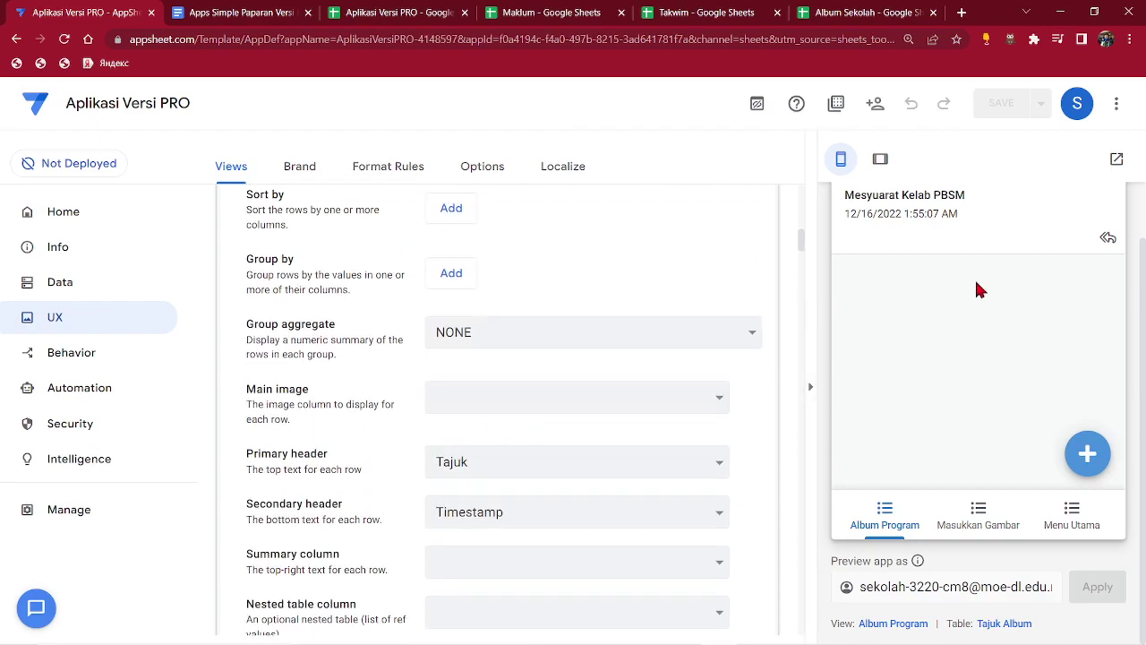
# Set the Album Program view's secondary header to Related Gambars.
pyautogui.click(511, 515)
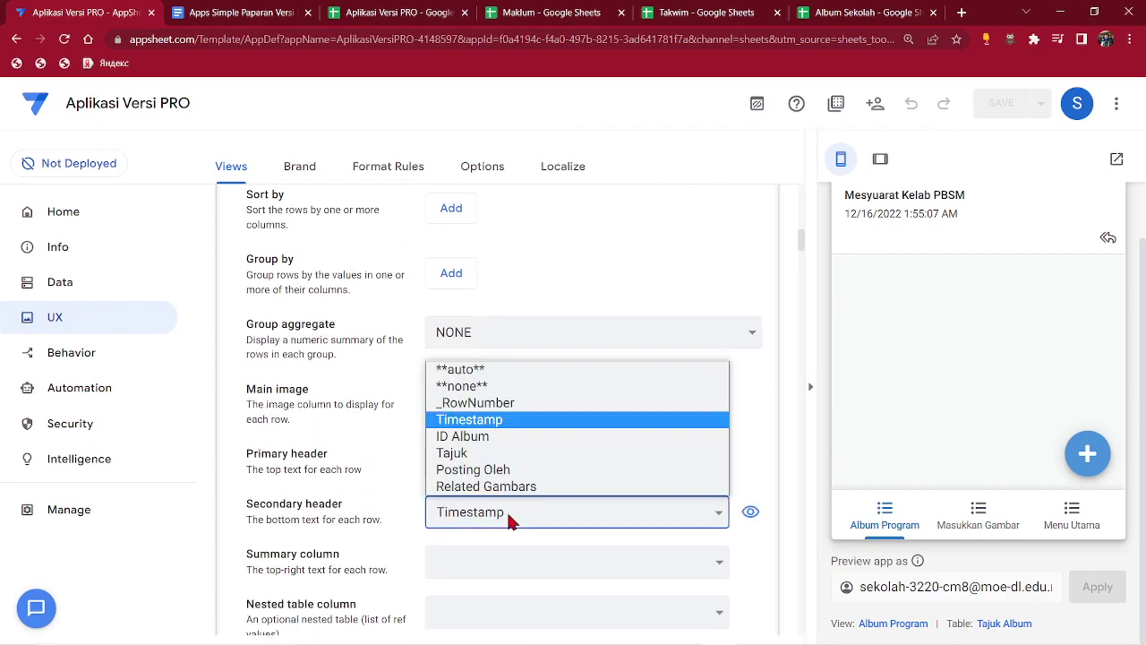
pyautogui.click(508, 522)
pyautogui.click(509, 522)
pyautogui.click(511, 487)
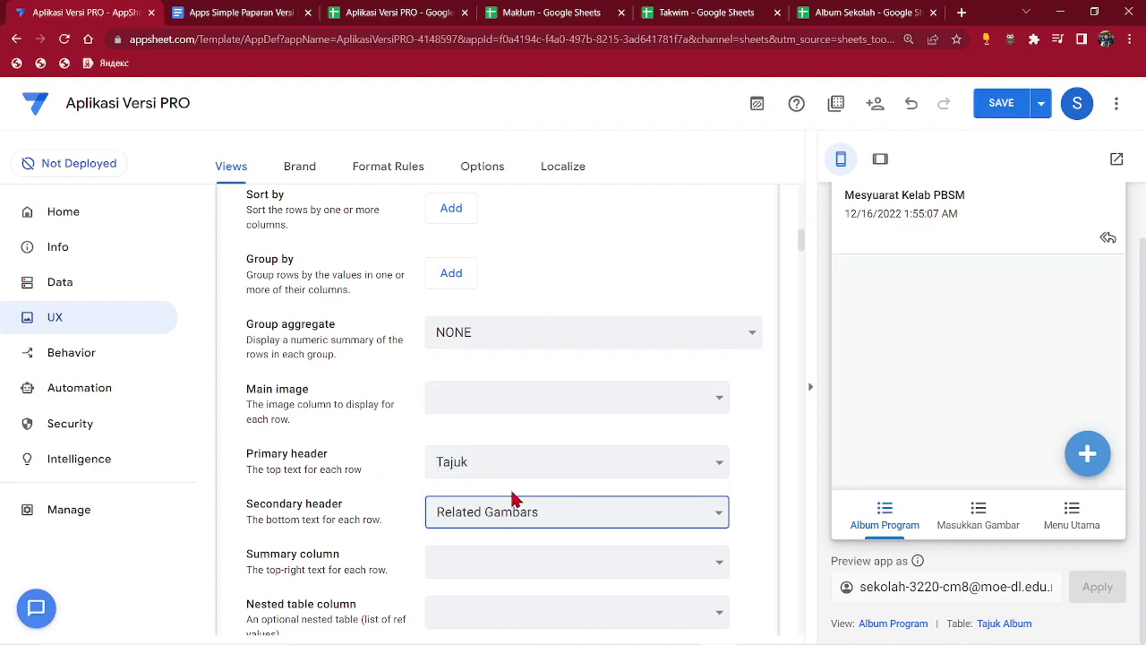
# Set the Album Program view's secondary header to Timestamp and save the app.
pyautogui.scroll(1, 913, 312)
pyautogui.click(594, 511)
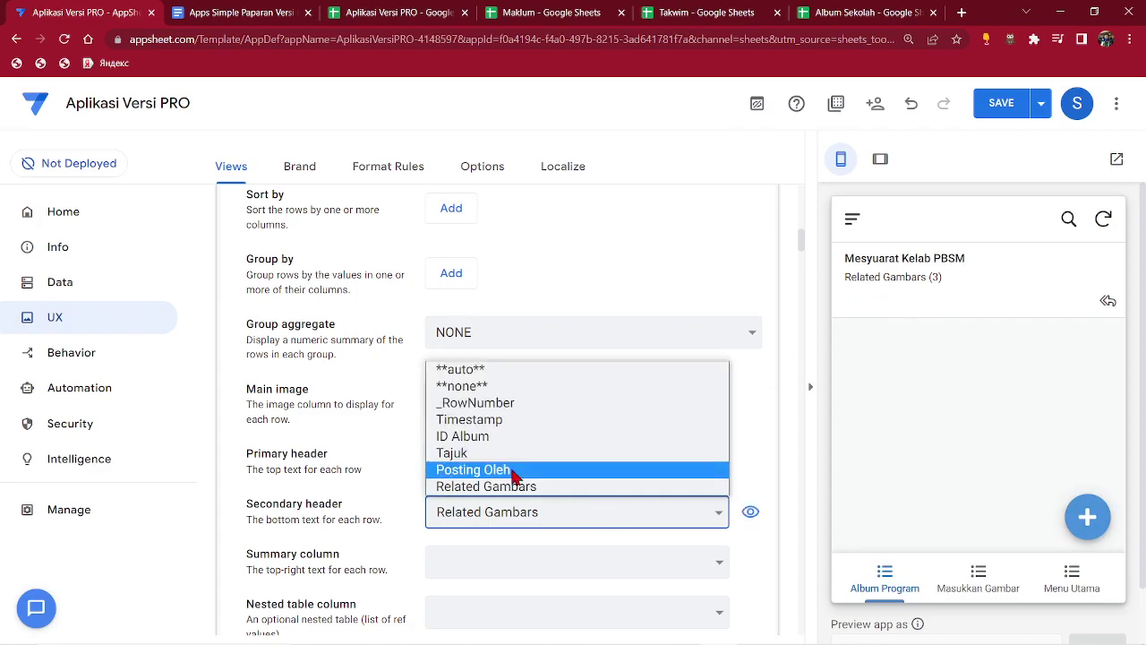
pyautogui.press('Escape')
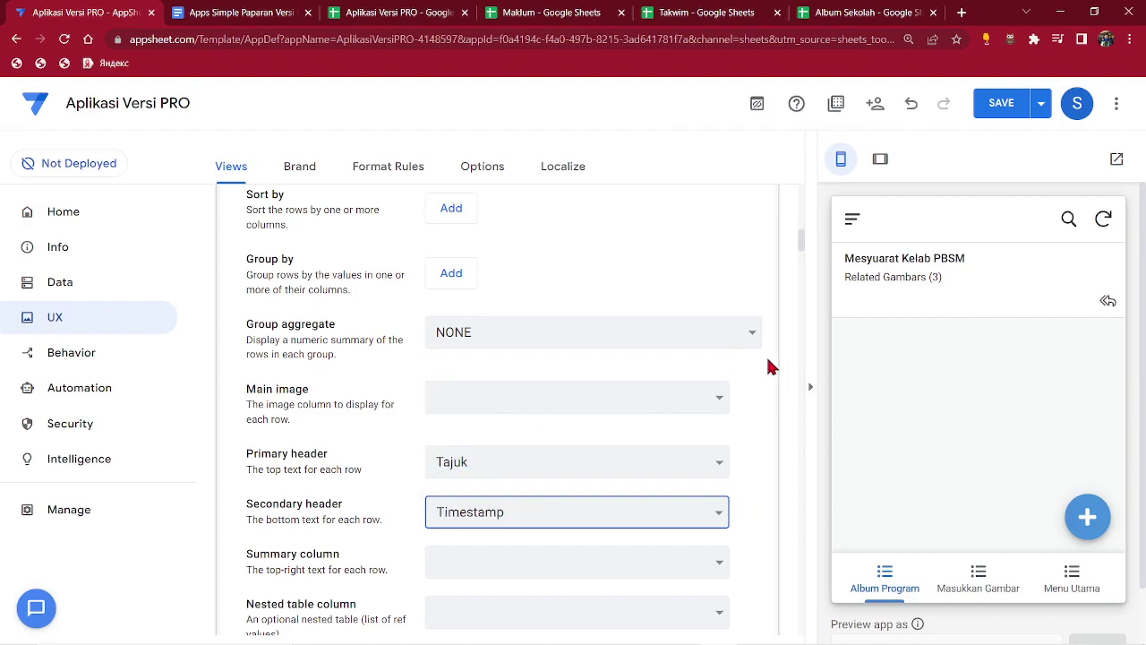
pyautogui.click(1002, 110)
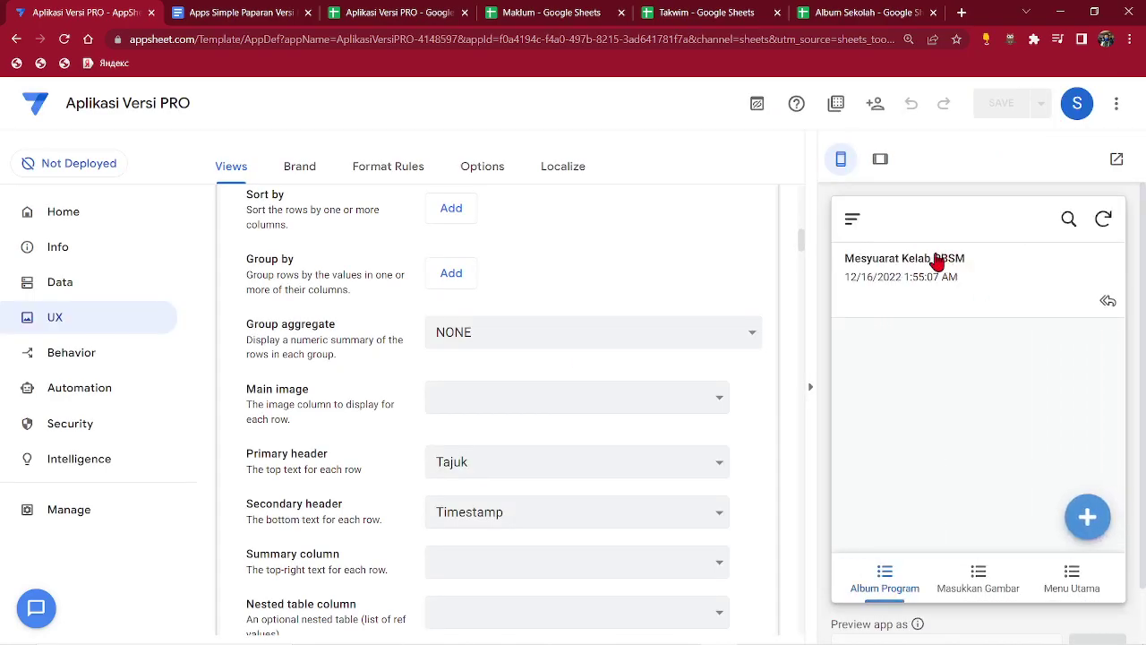
# Check the Main image options of the Album Program view and open the Mesyuarat Kelab PBSM album in the preview.
pyautogui.click(641, 409)
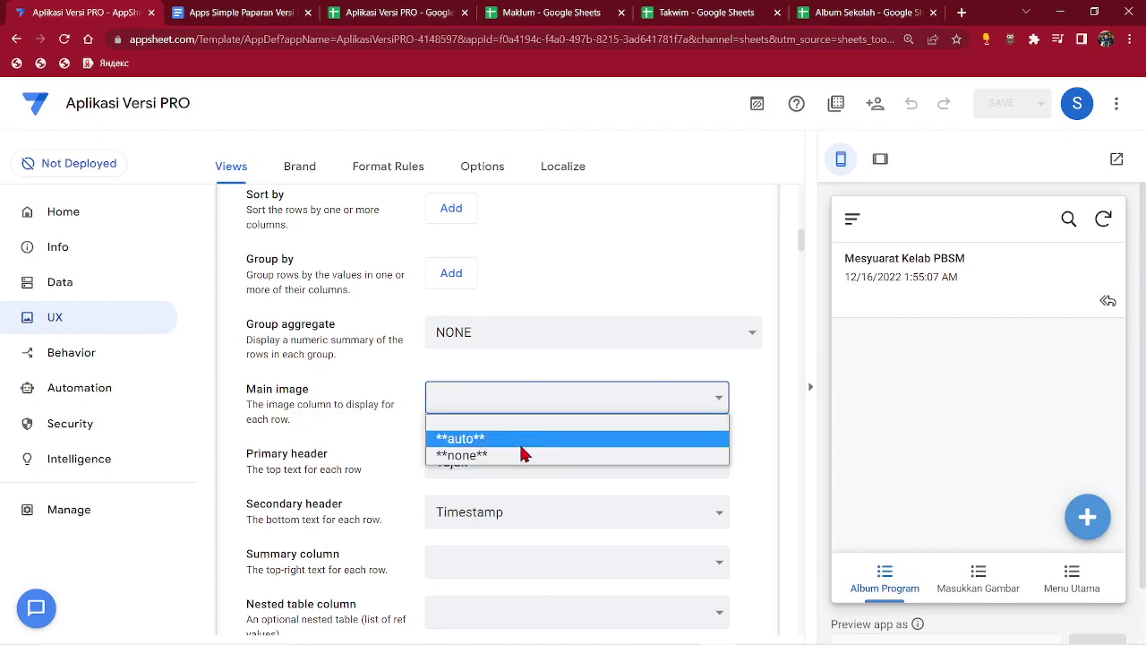
pyautogui.click(963, 285)
pyautogui.click(963, 285)
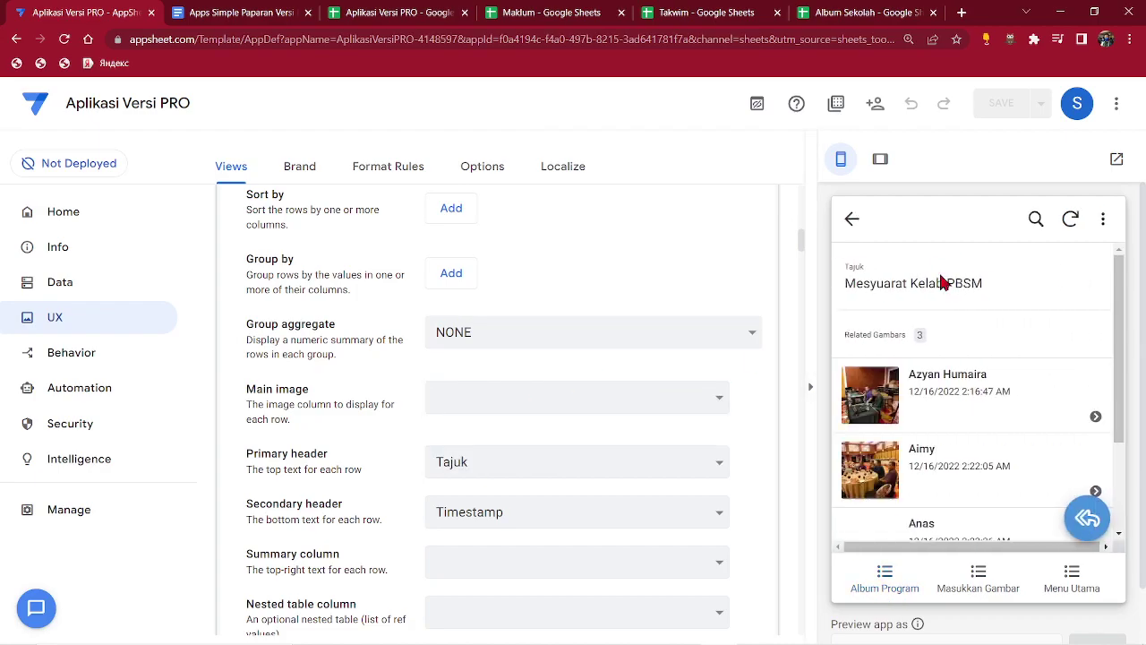
# Examine the list of related pictures in the Mesyuarat Kelab PBSM album and page through the individual picture records.
pyautogui.scroll(-2, 939, 439)
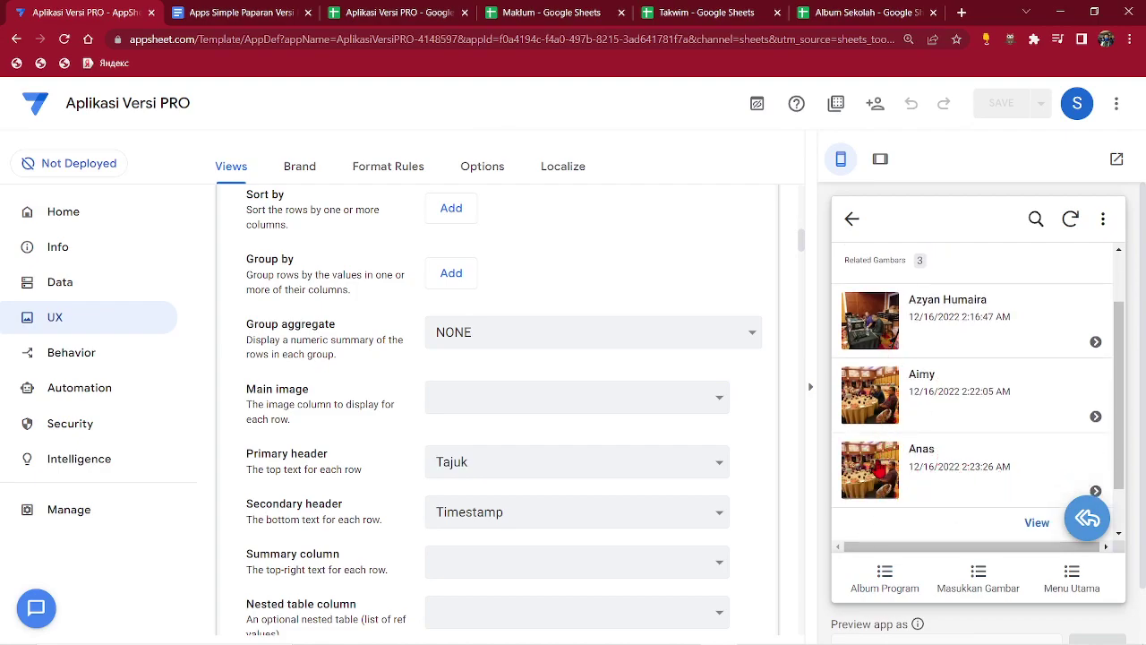
pyautogui.scroll(2, 985, 448)
pyautogui.scroll(-2, 958, 448)
pyautogui.hscroll(1, 947, 342)
pyautogui.click(949, 344)
pyautogui.scroll(-3, 1044, 435)
pyautogui.click(1099, 407)
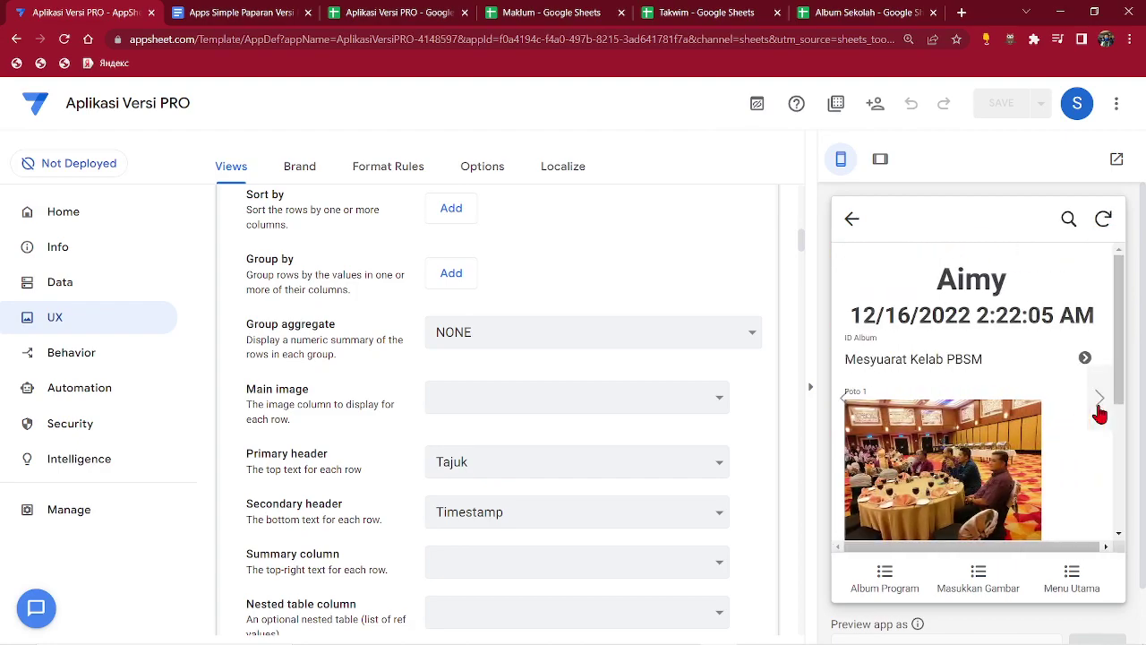
pyautogui.click(1100, 412)
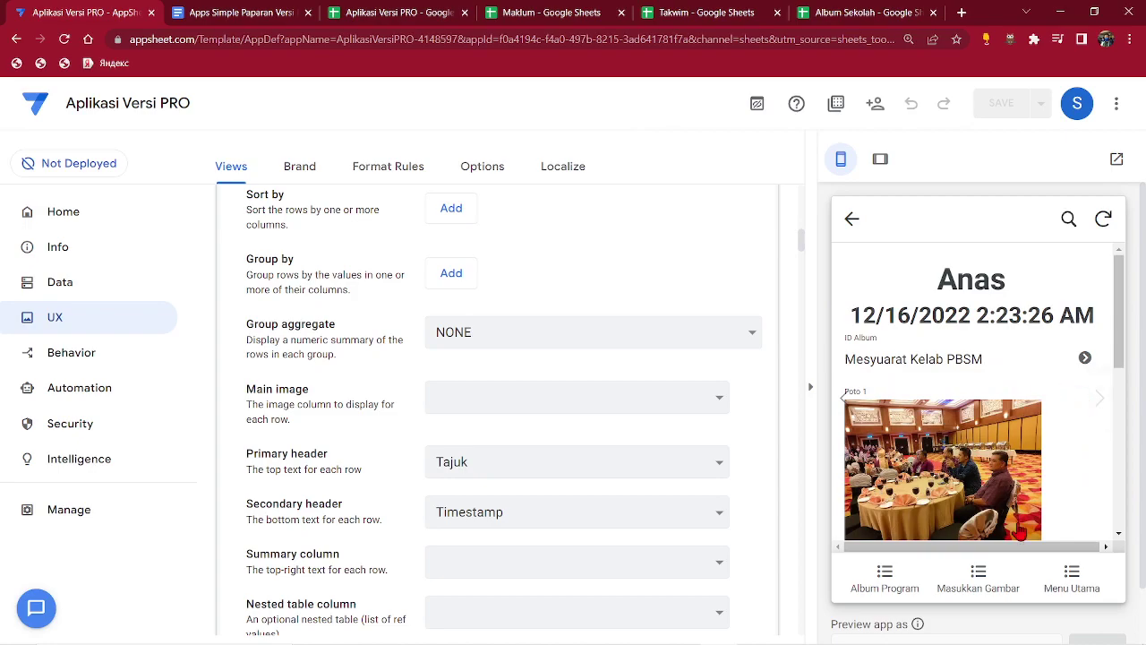
# Return to Album Program in the preview, reopen the Mesyuarat Kelab PBSM album and check its Related Gambars label.
pyautogui.click(884, 575)
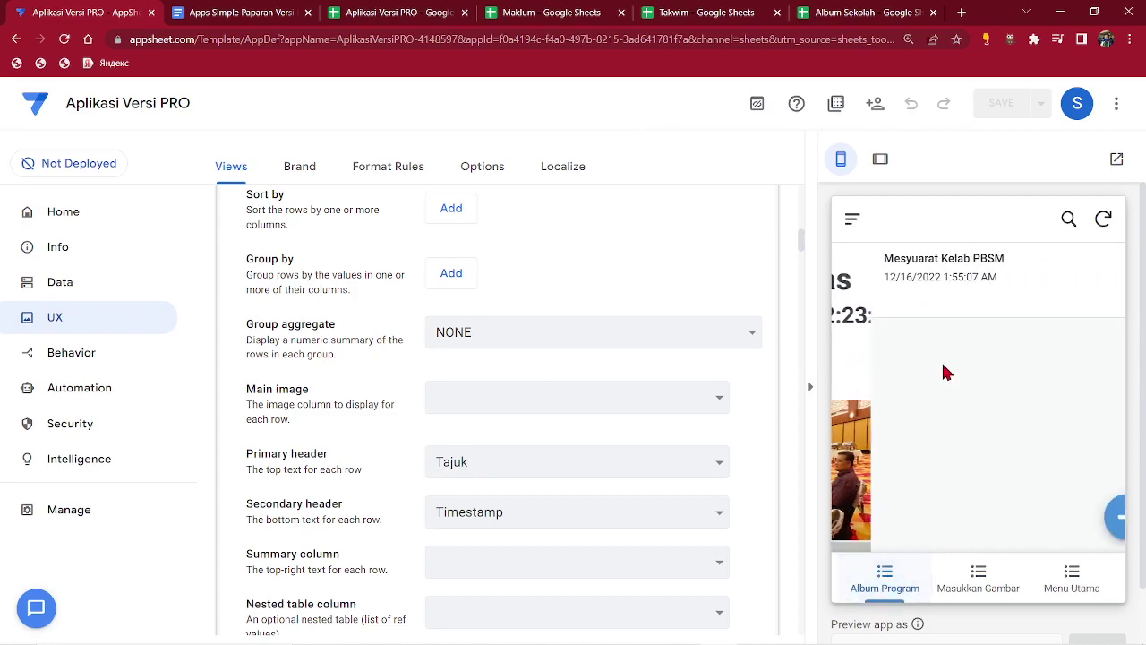
pyautogui.click(965, 305)
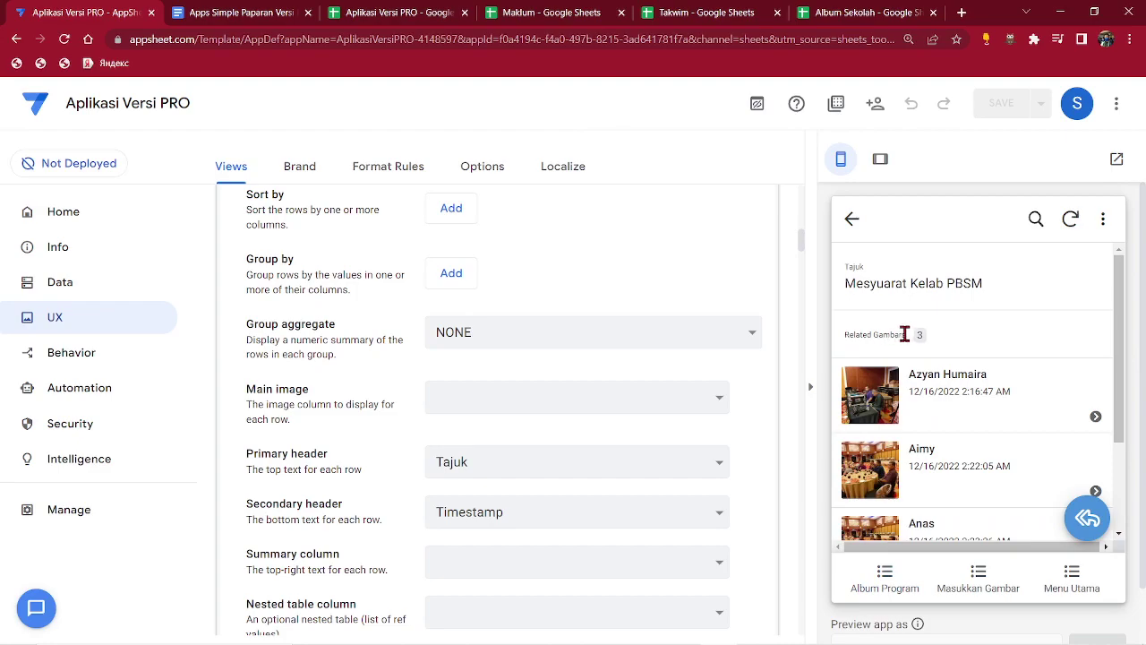
pyautogui.moveTo(905, 334); pyautogui.dragTo(853, 333)
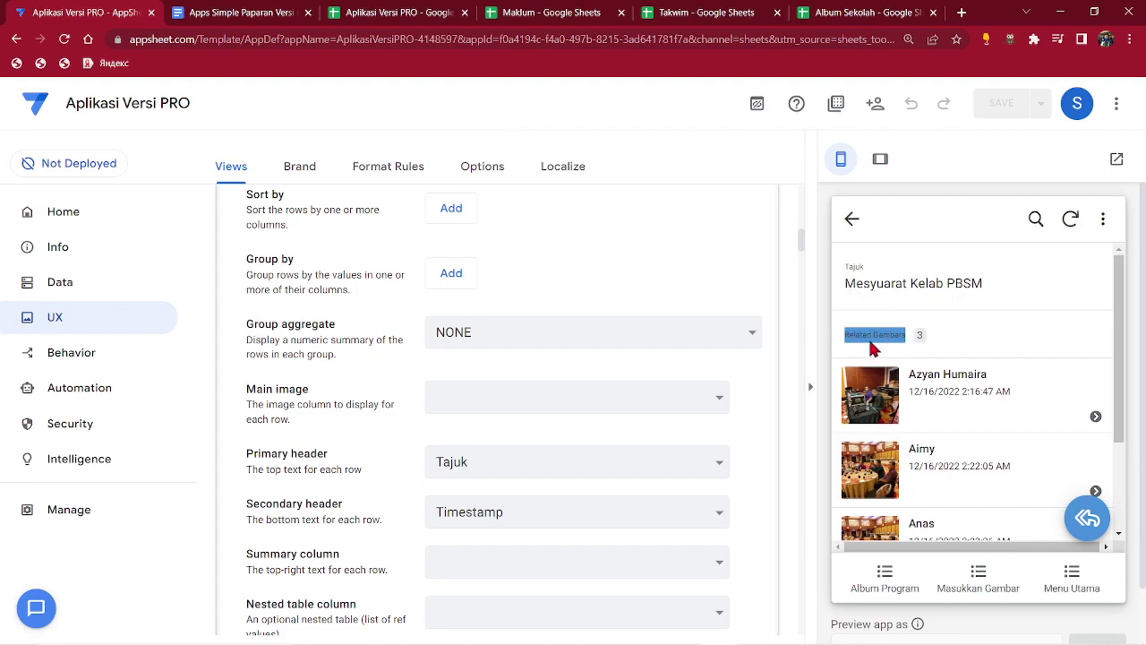
pyautogui.click(876, 334)
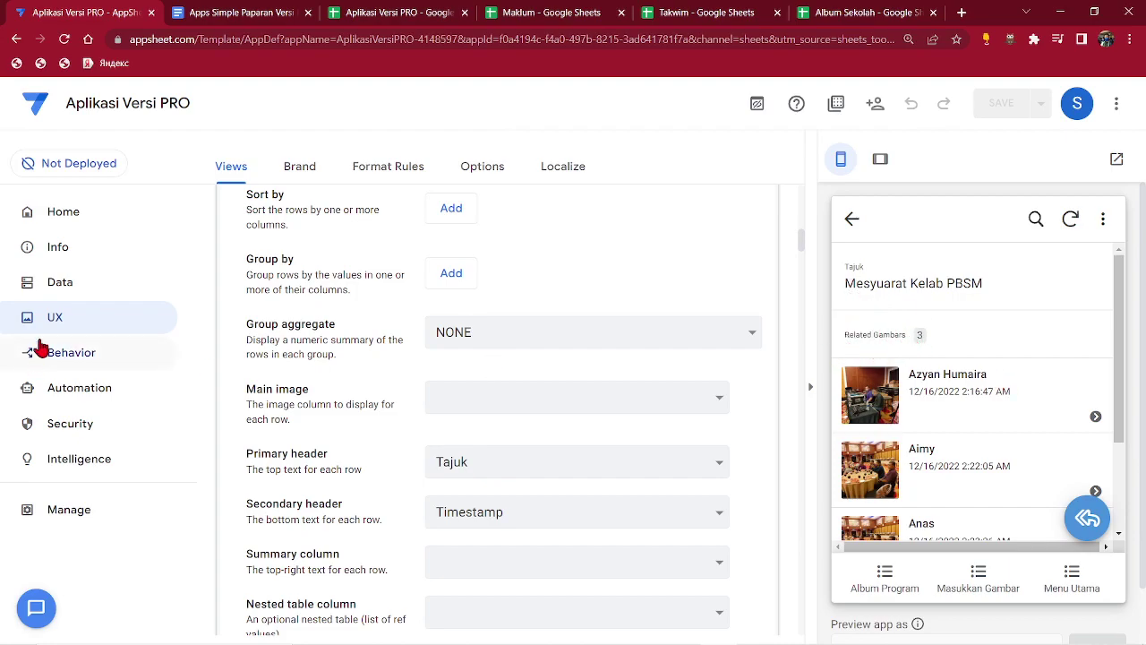
# Open the column settings of the Tajuk Album data table.
pyautogui.click(63, 285)
pyautogui.click(278, 430)
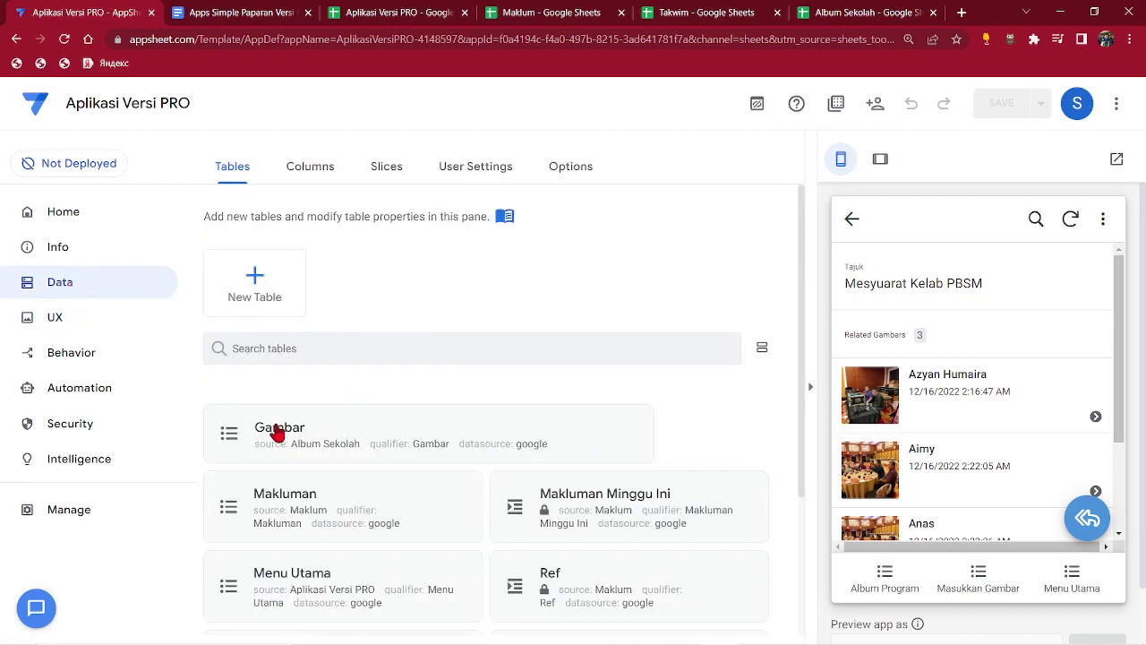
pyautogui.scroll(-2, 519, 396)
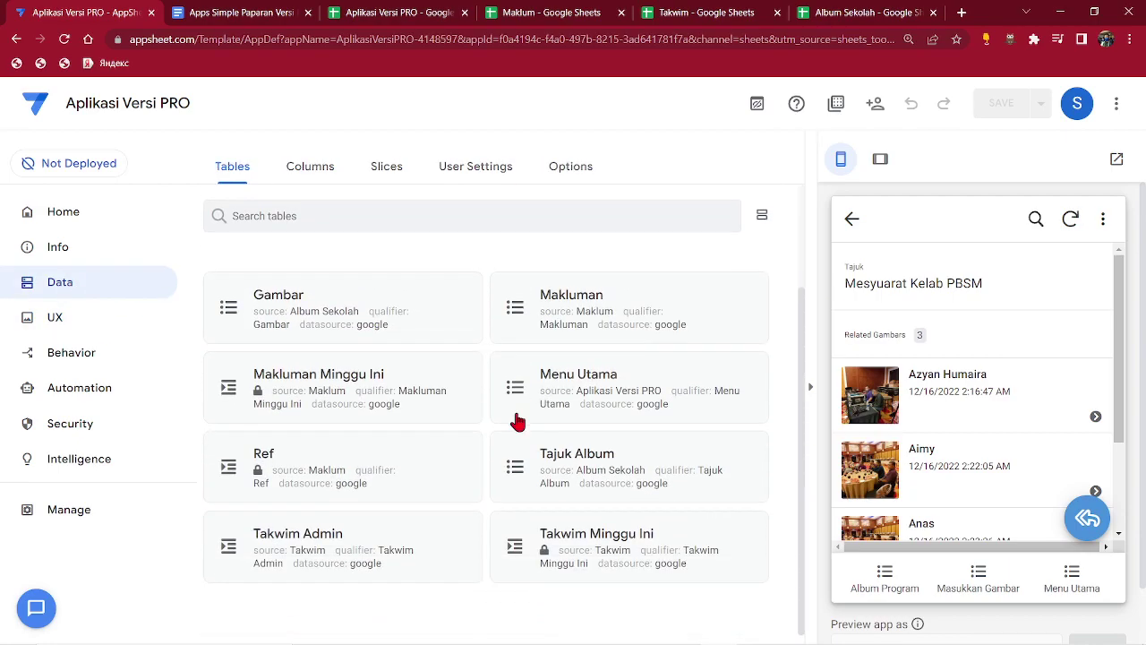
pyautogui.click(540, 475)
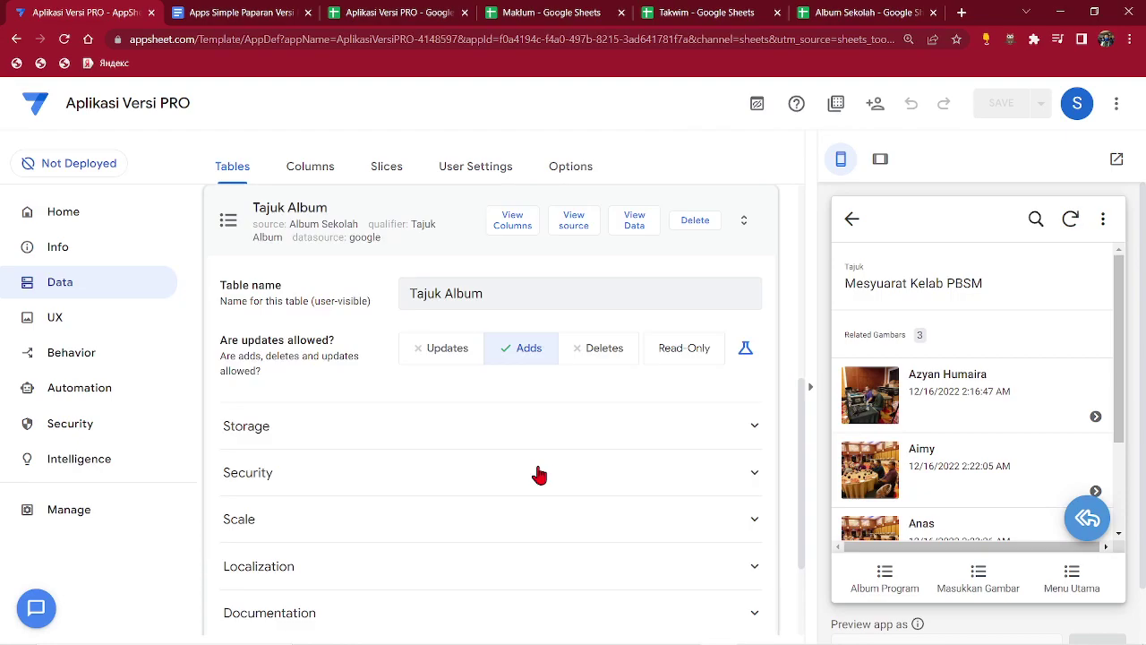
pyautogui.click(517, 226)
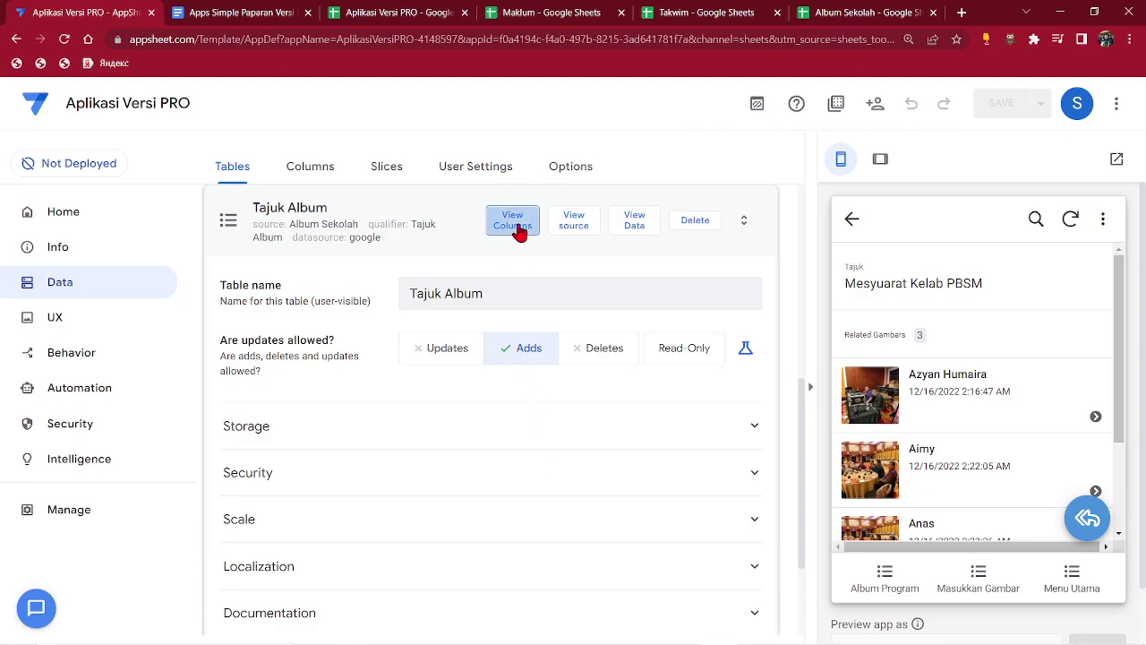
pyautogui.scroll(-2, 376, 421)
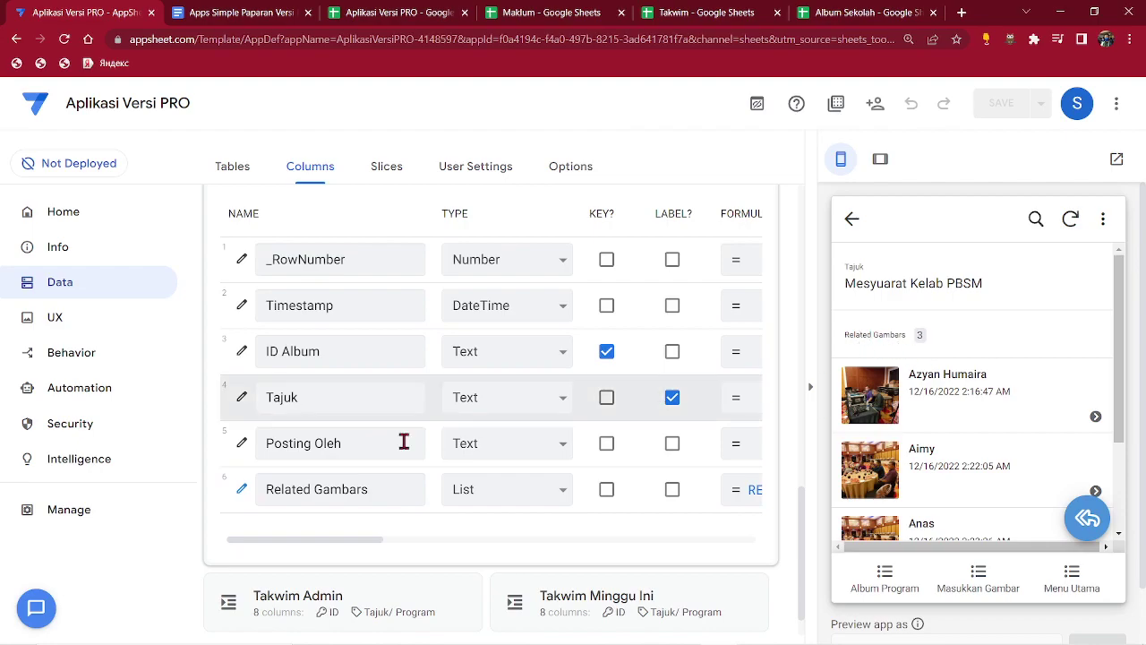
# Set the display name of the Related Gambars column to Jumlah Jurukamera and save the app.
pyautogui.click(242, 489)
pyautogui.scroll(-4, 459, 383)
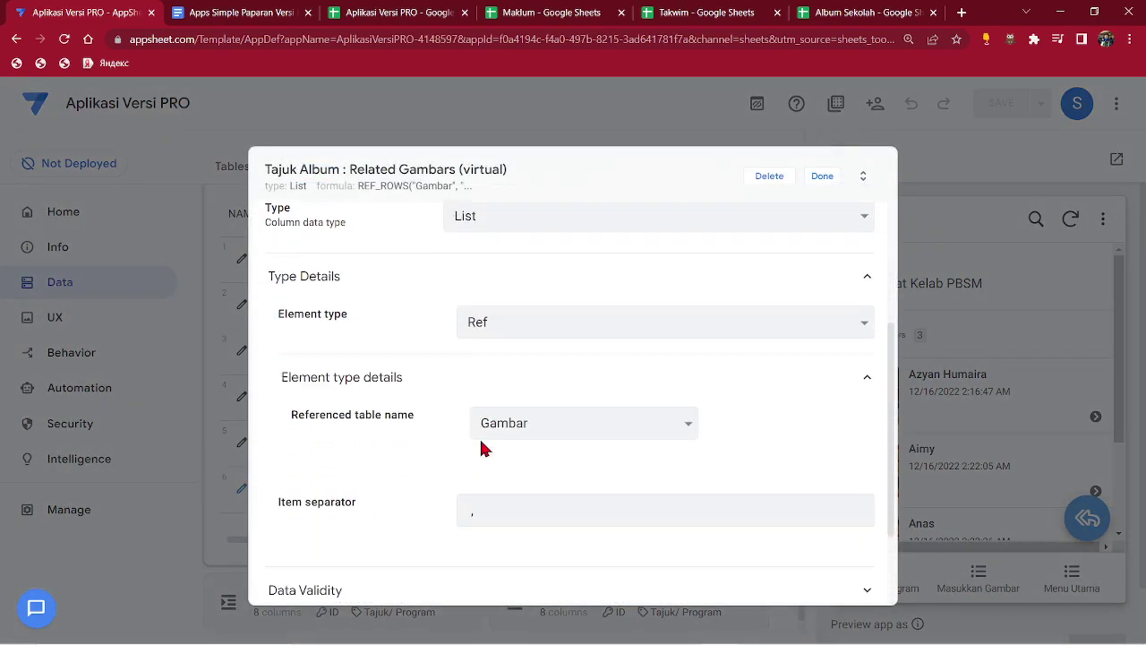
pyautogui.click(388, 513)
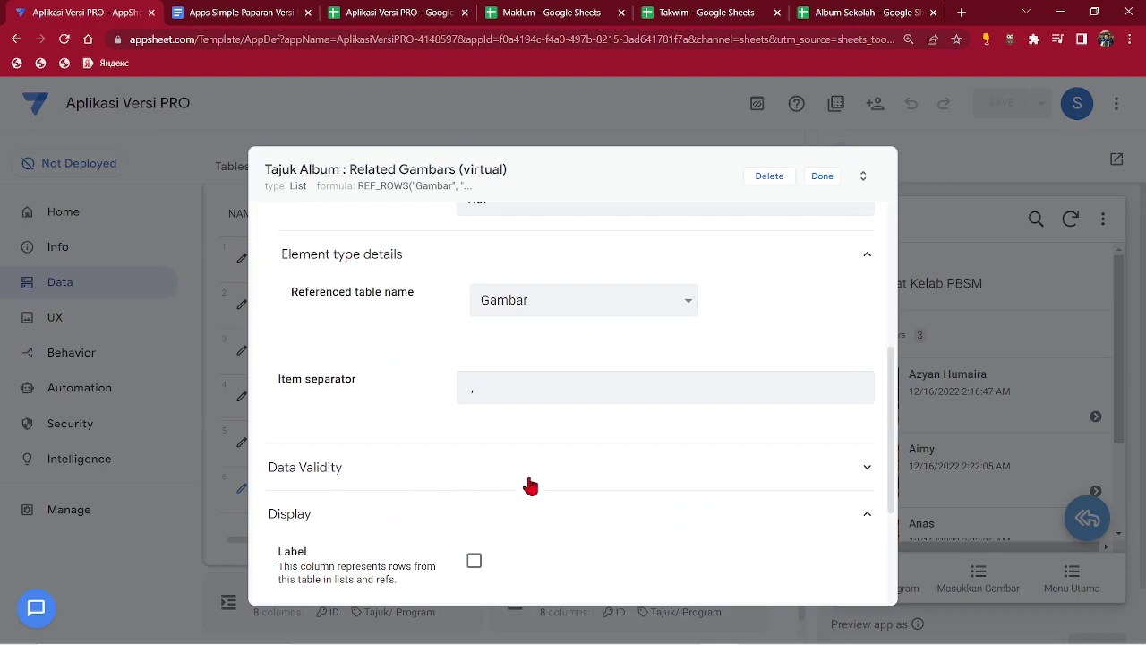
pyautogui.scroll(-3, 525, 486)
pyautogui.click(519, 417)
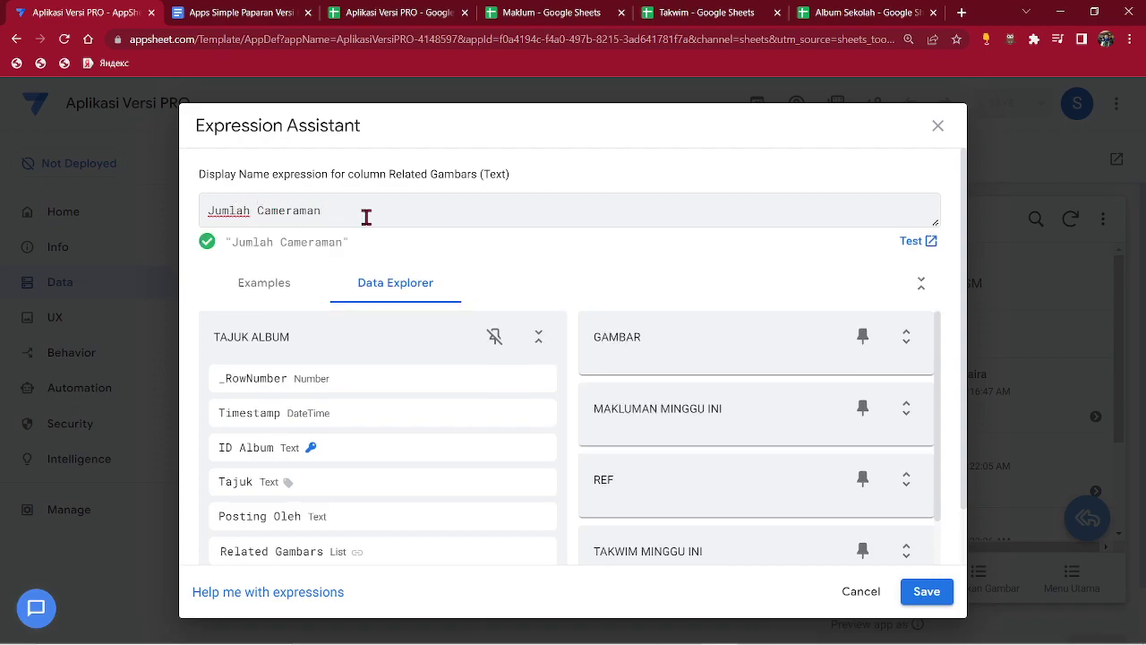
pyautogui.moveTo(258, 208); pyautogui.dragTo(391, 207)
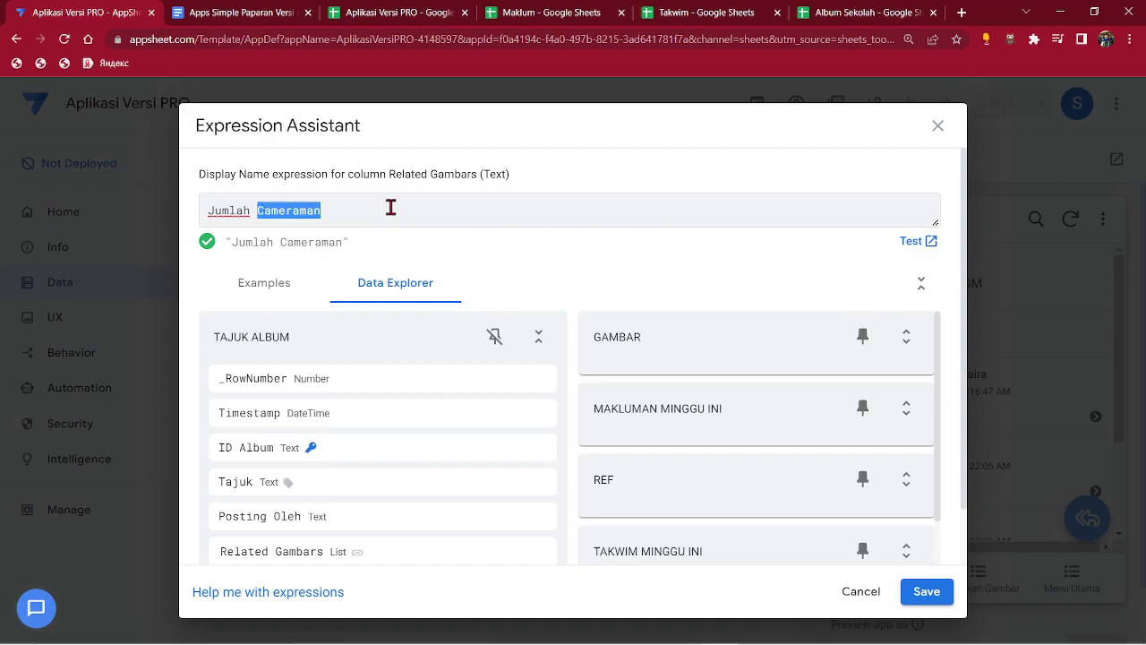
pyautogui.write('Juruk')
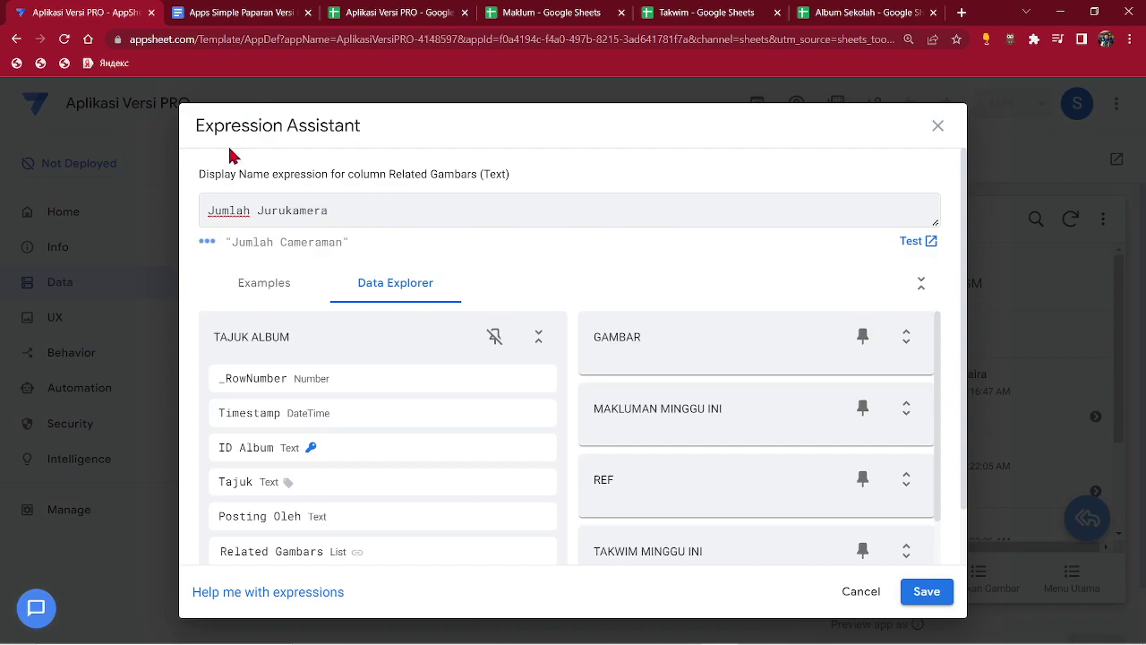
pyautogui.click(927, 591)
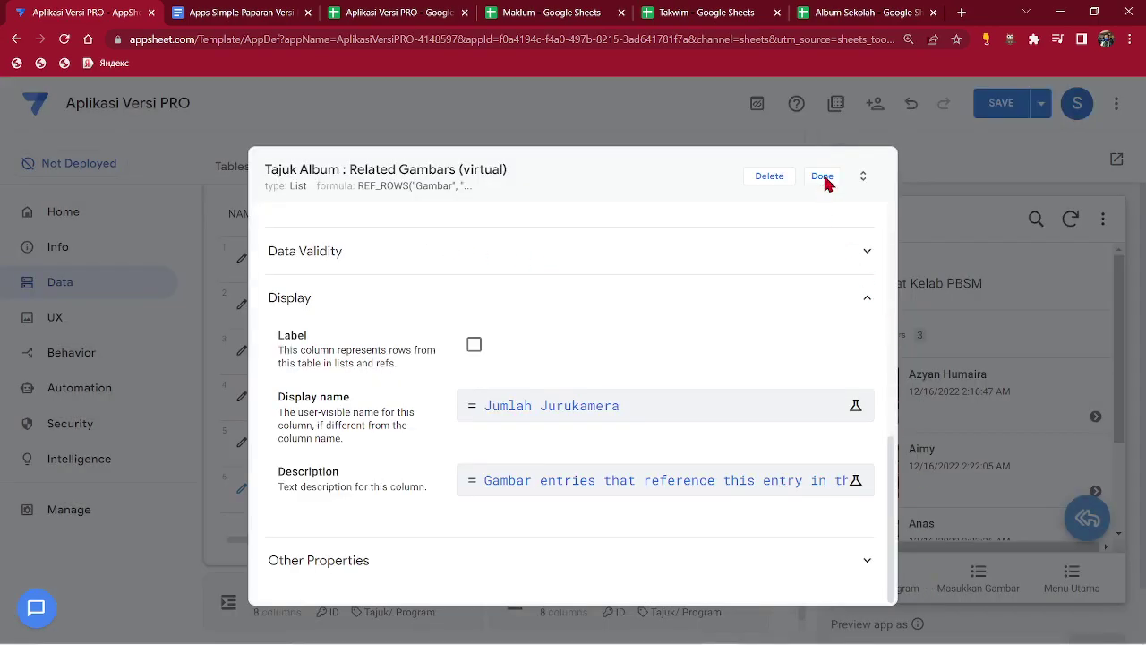
pyautogui.click(823, 179)
pyautogui.click(1001, 103)
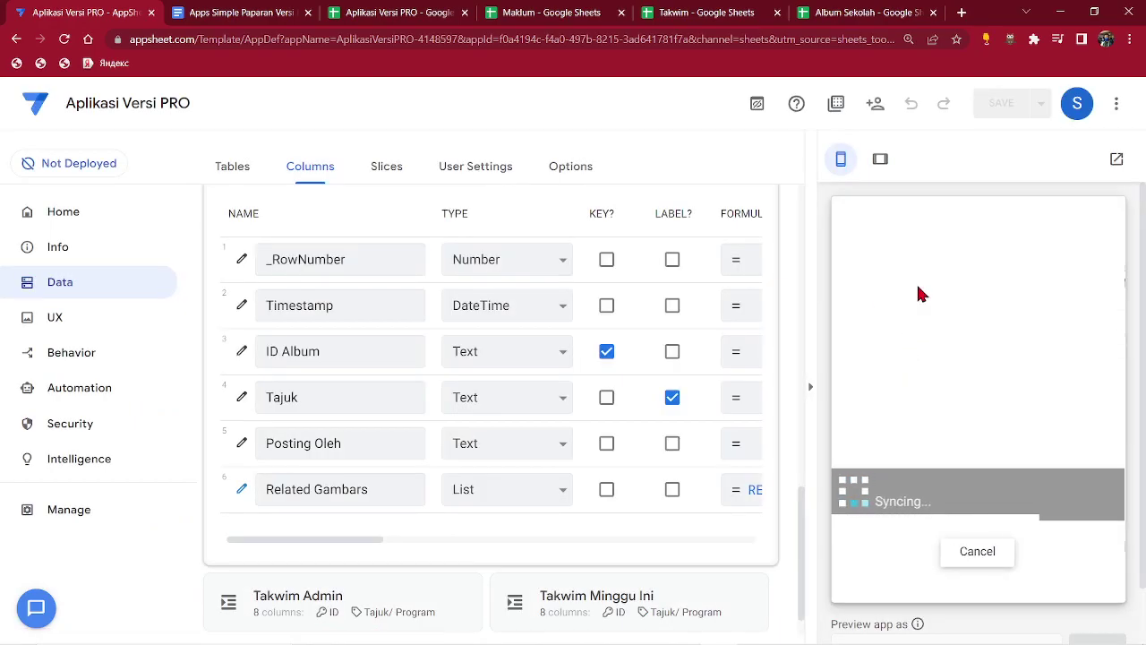
# Check the Jumlah Jurukamera label and the picture list below it in the album preview.
pyautogui.moveTo(849, 333); pyautogui.dragTo(910, 335)
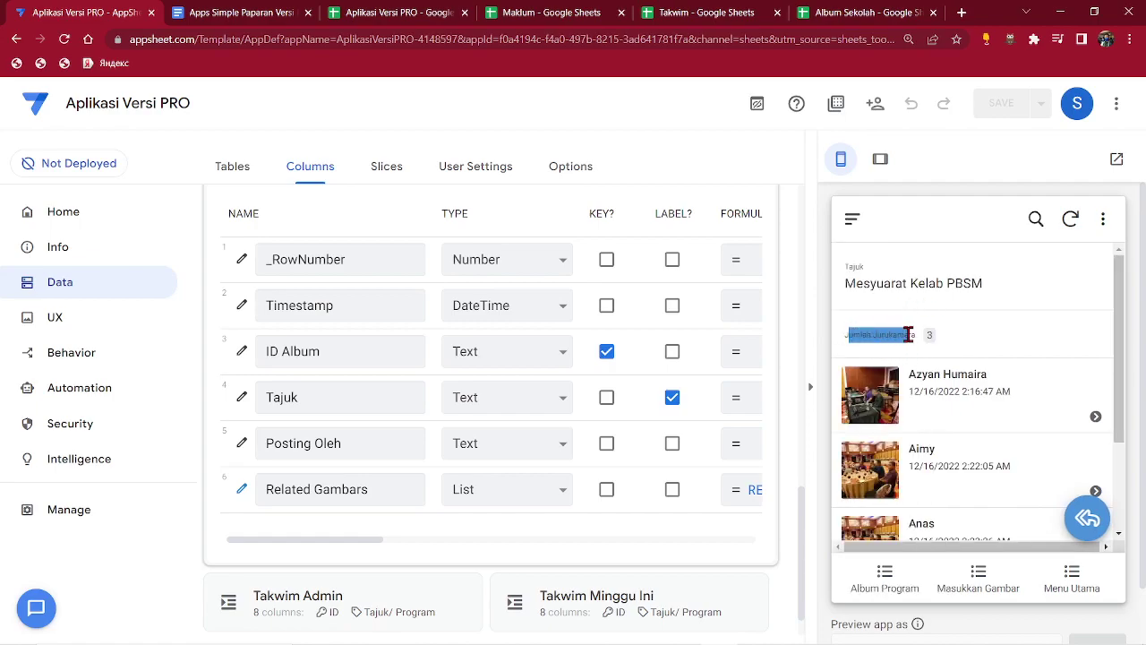
pyautogui.scroll(-3, 1023, 388)
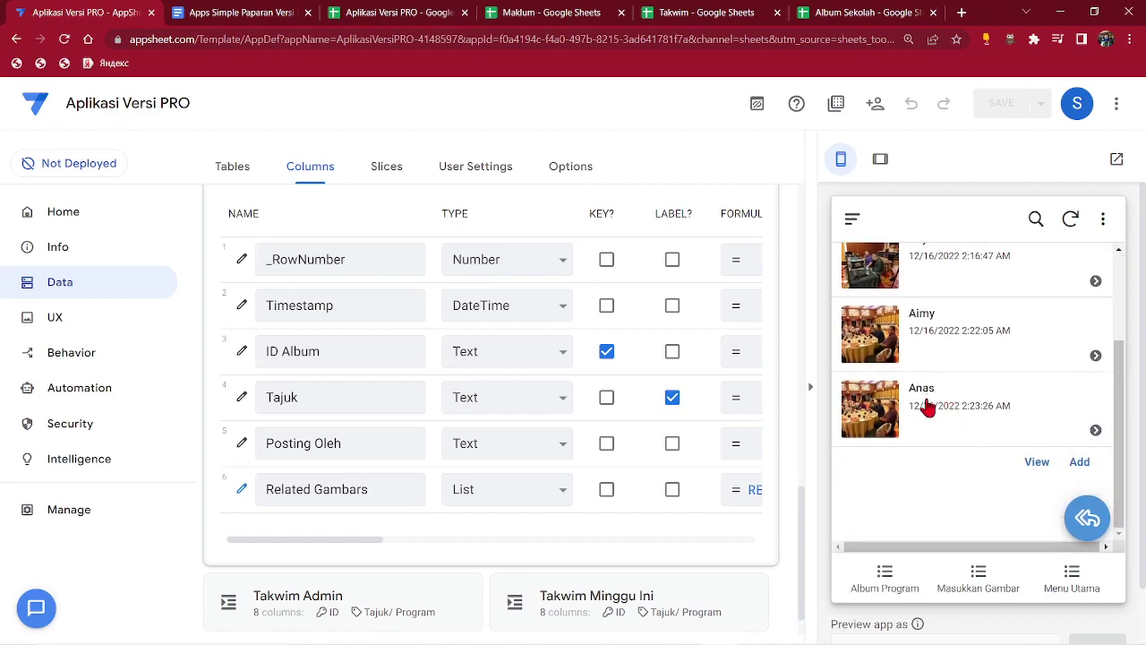
pyautogui.scroll(3, 958, 371)
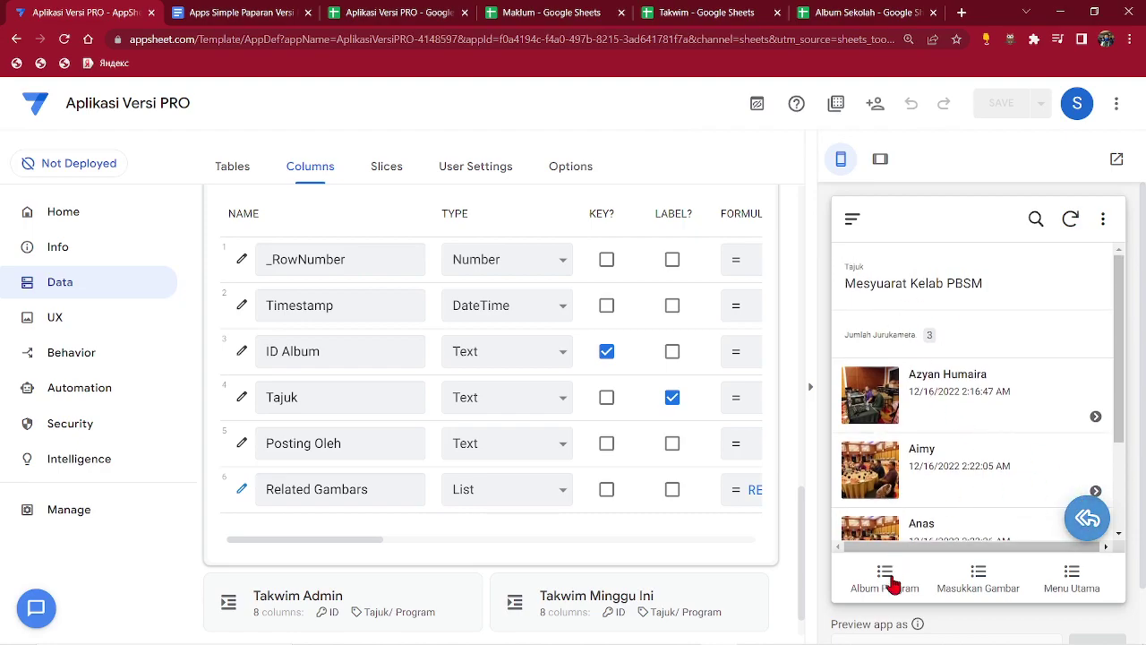
# Open the add-picture form for the Mesyuarat Kelab PBSM album from Album Program, review its photo fields and cancel it.
pyautogui.click(890, 579)
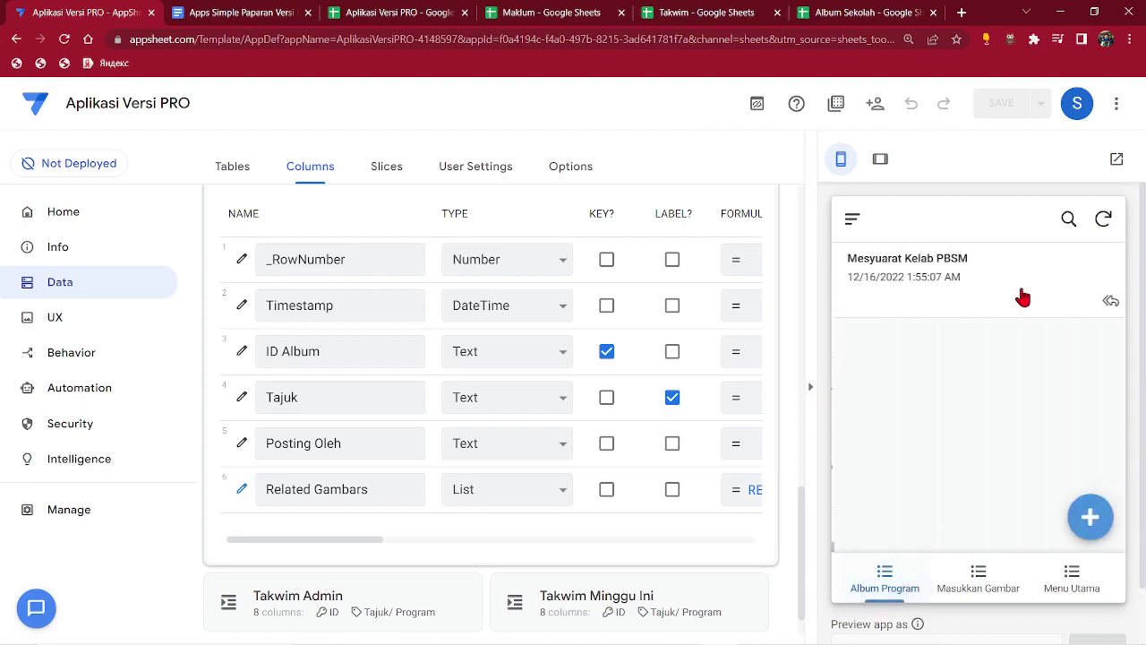
pyautogui.click(1106, 305)
pyautogui.scroll(-3, 971, 421)
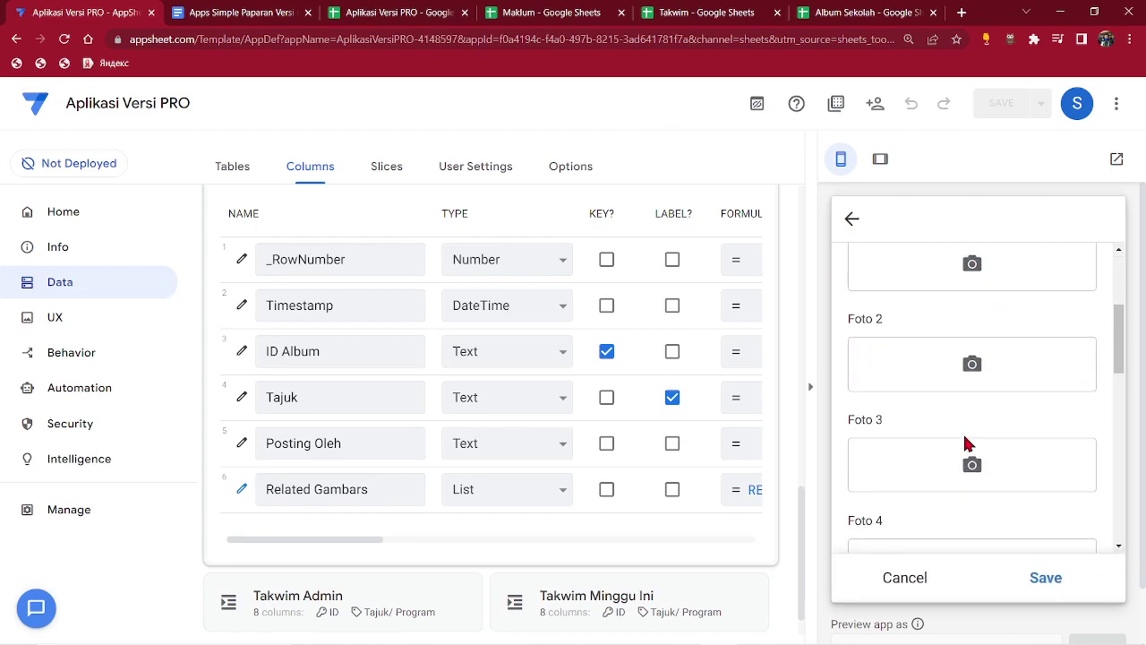
pyautogui.scroll(-2, 913, 546)
pyautogui.click(902, 577)
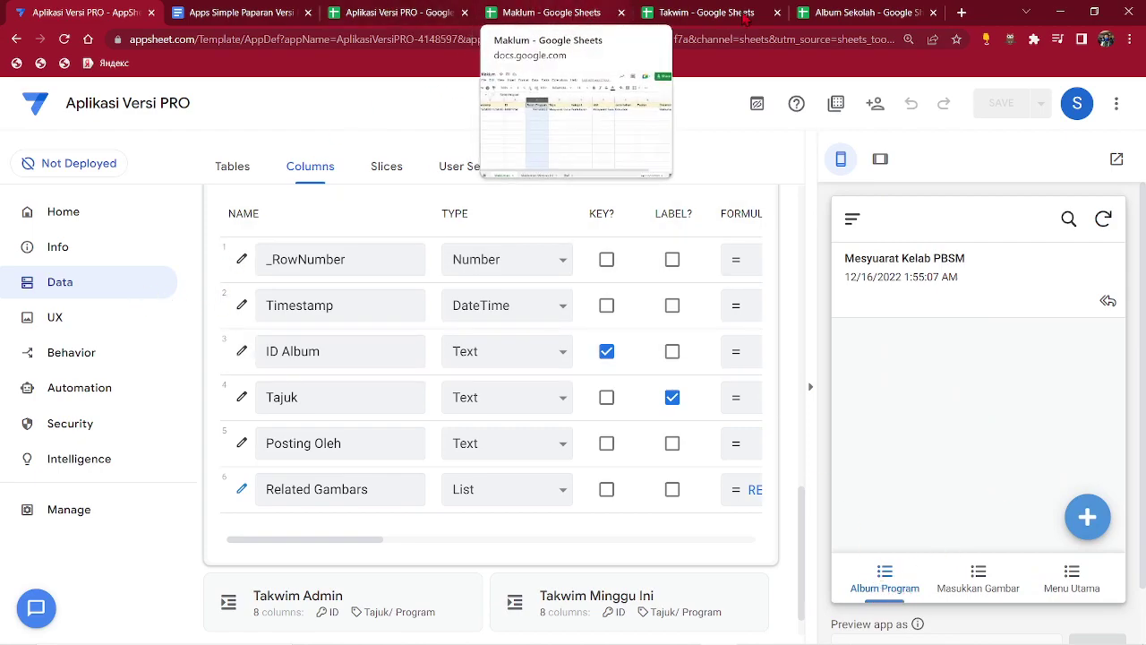
# Switch to the Aplikasi Versi PRO spreadsheet and add a Menu Utama row with Bil 3 and UX Album Program.
pyautogui.click(394, 13)
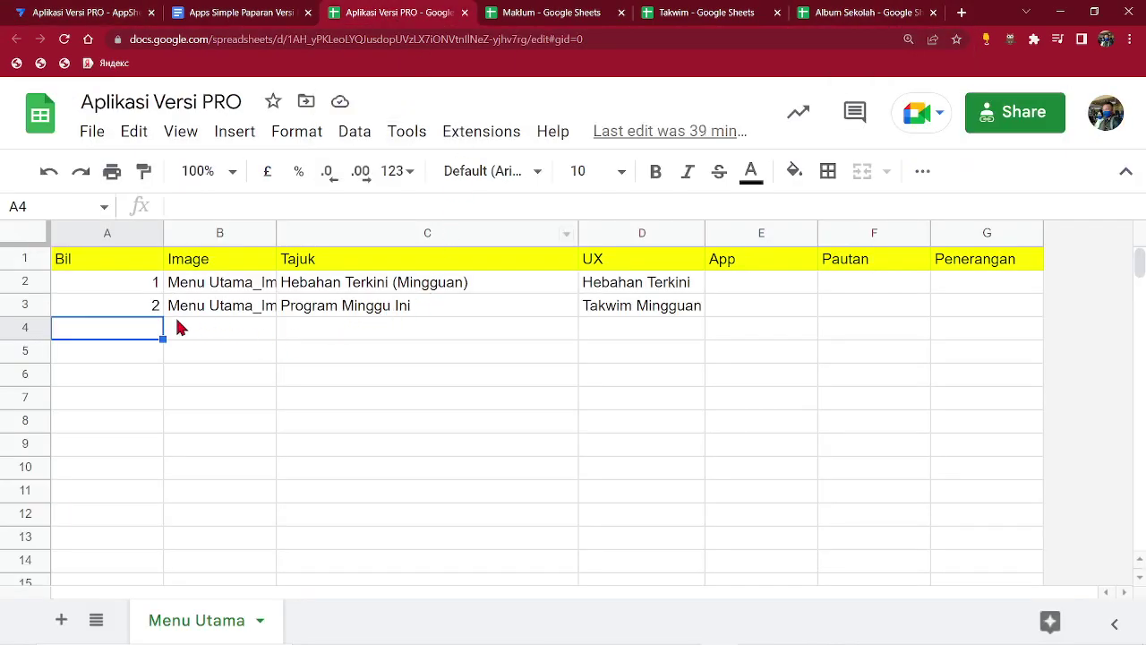
pyautogui.write('3')
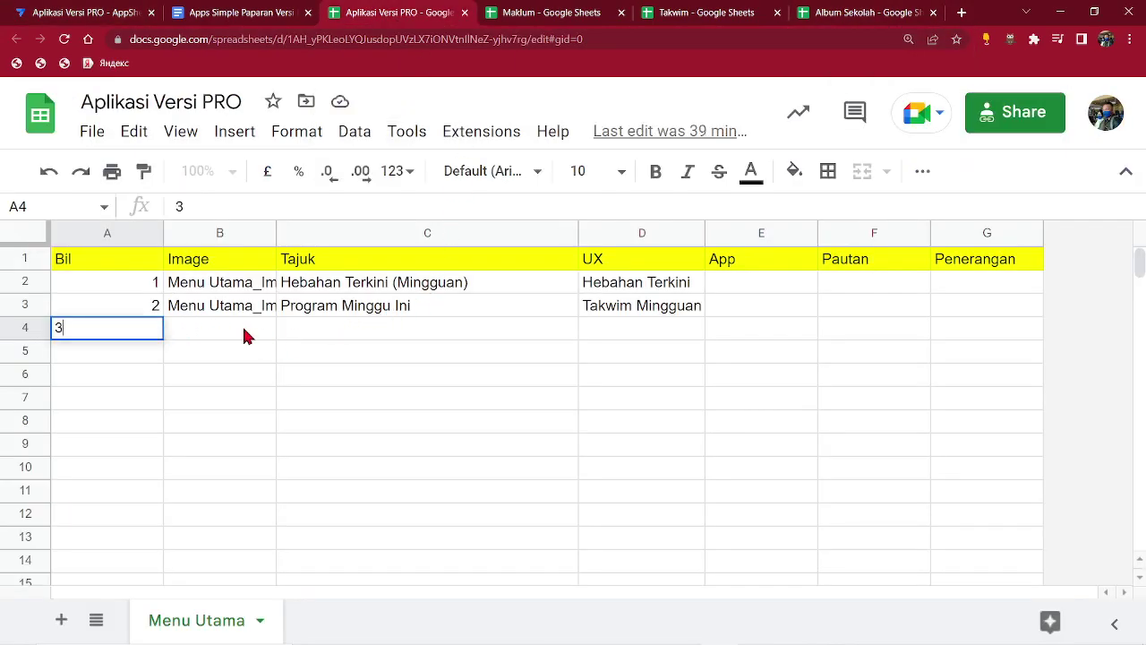
pyautogui.press('Tab')
pyautogui.press('Tab')
pyautogui.press('Tab')
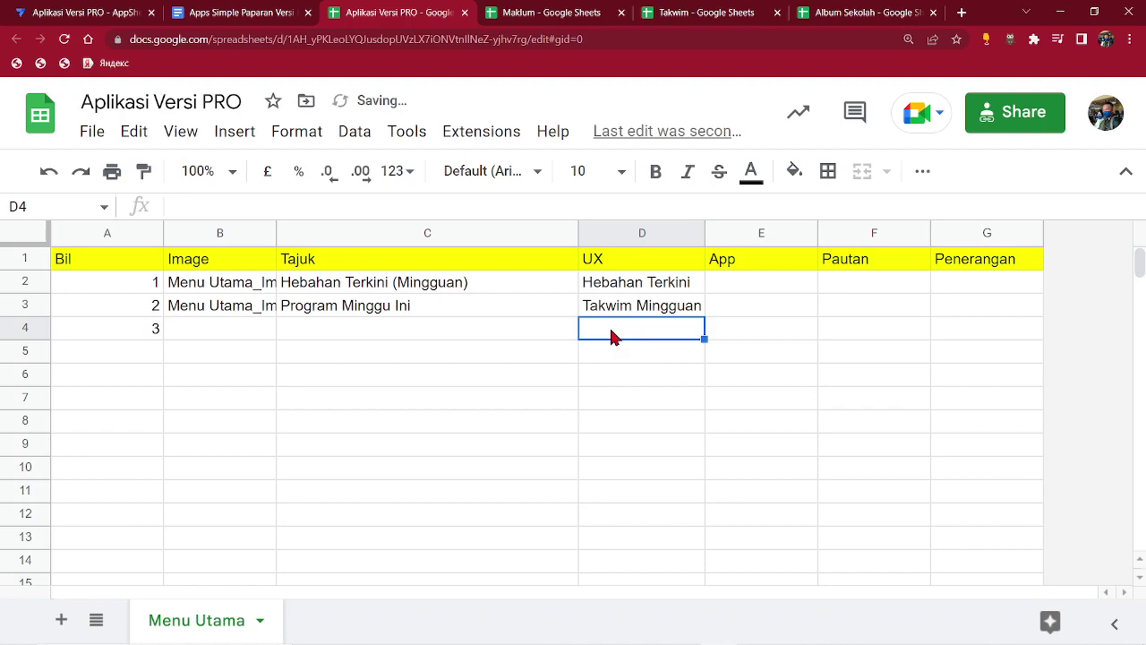
pyautogui.write('Albu')
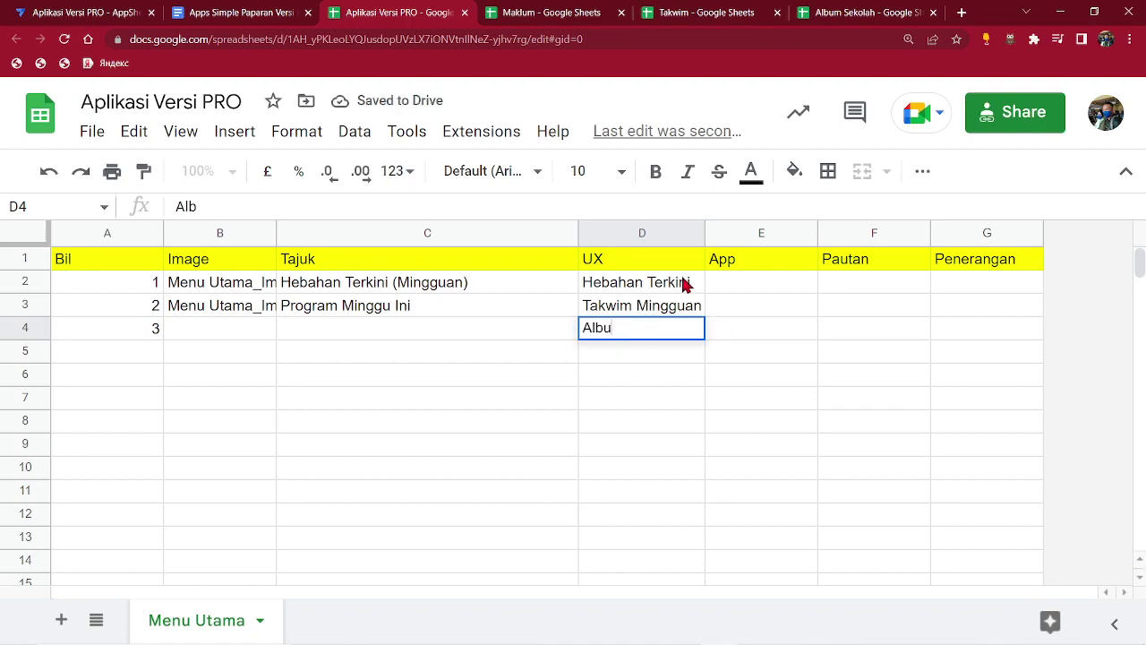
pyautogui.write('m Program')
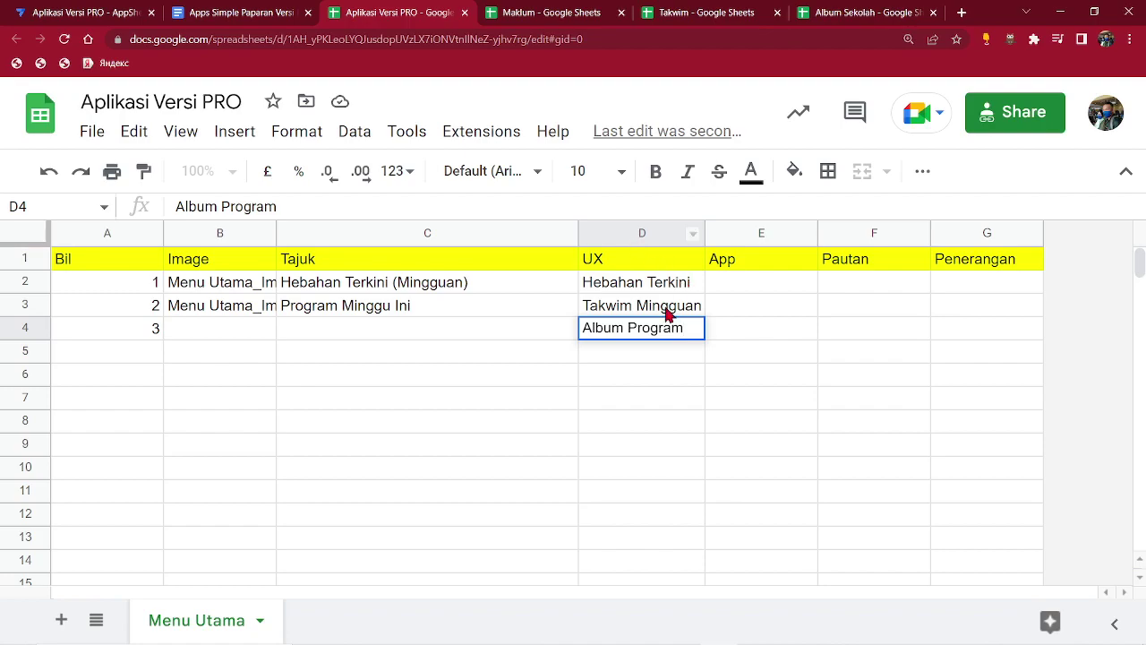
pyautogui.click(654, 384)
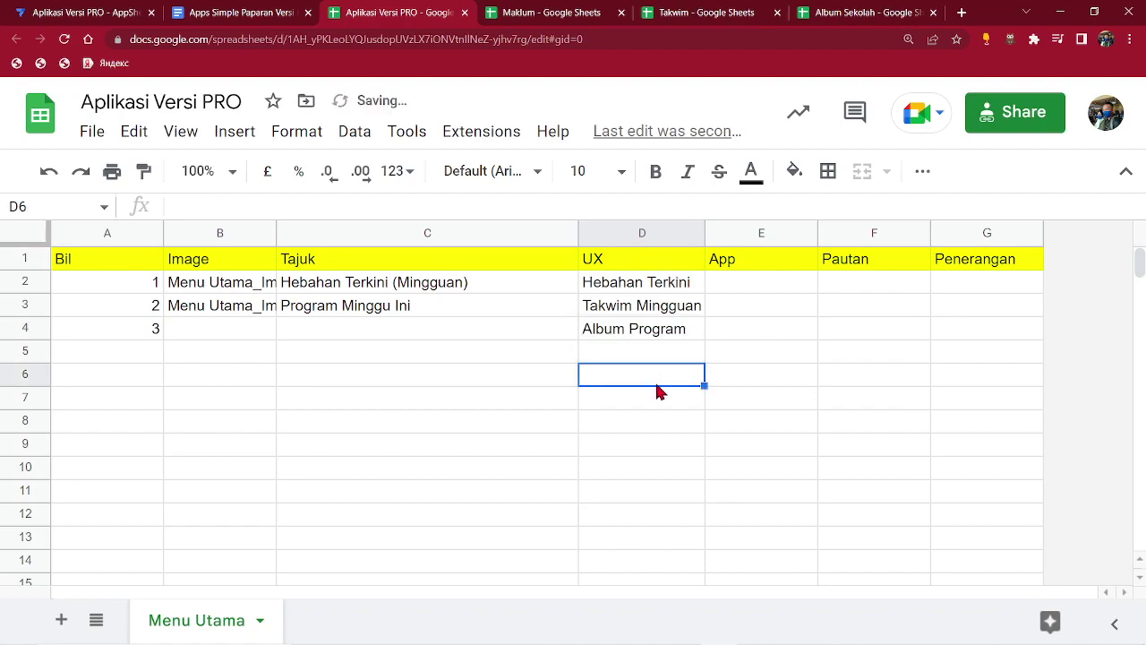
# Enter "Tajuk Program & Rakaman" as the Tajuk of the Album Program row.
pyautogui.click(363, 333)
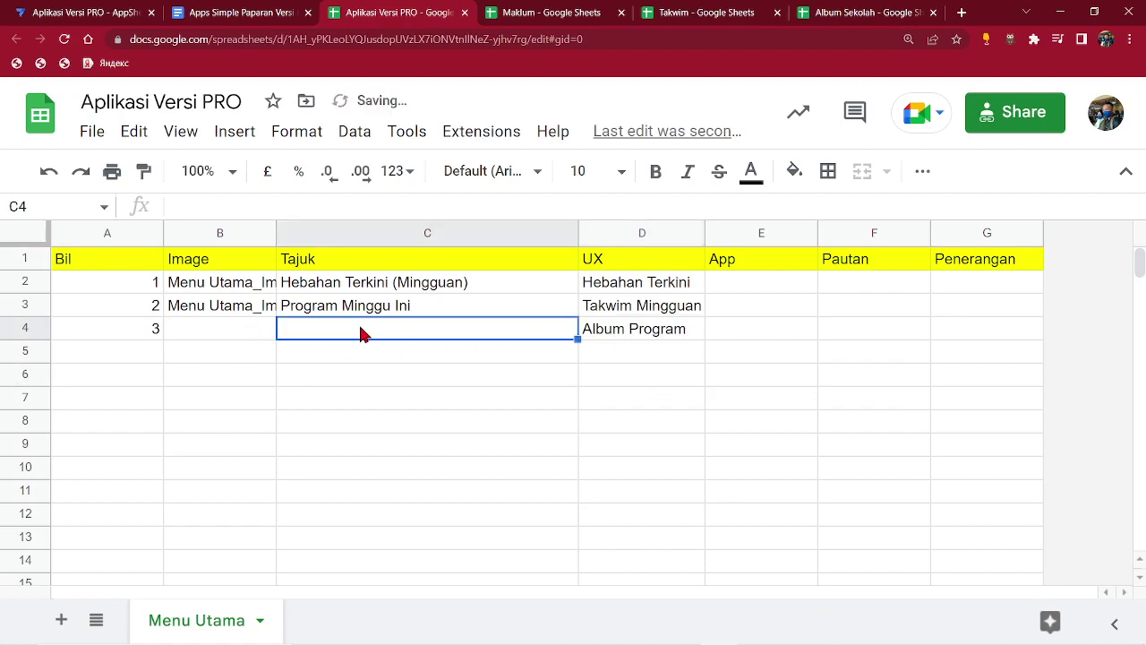
pyautogui.write('Ta')
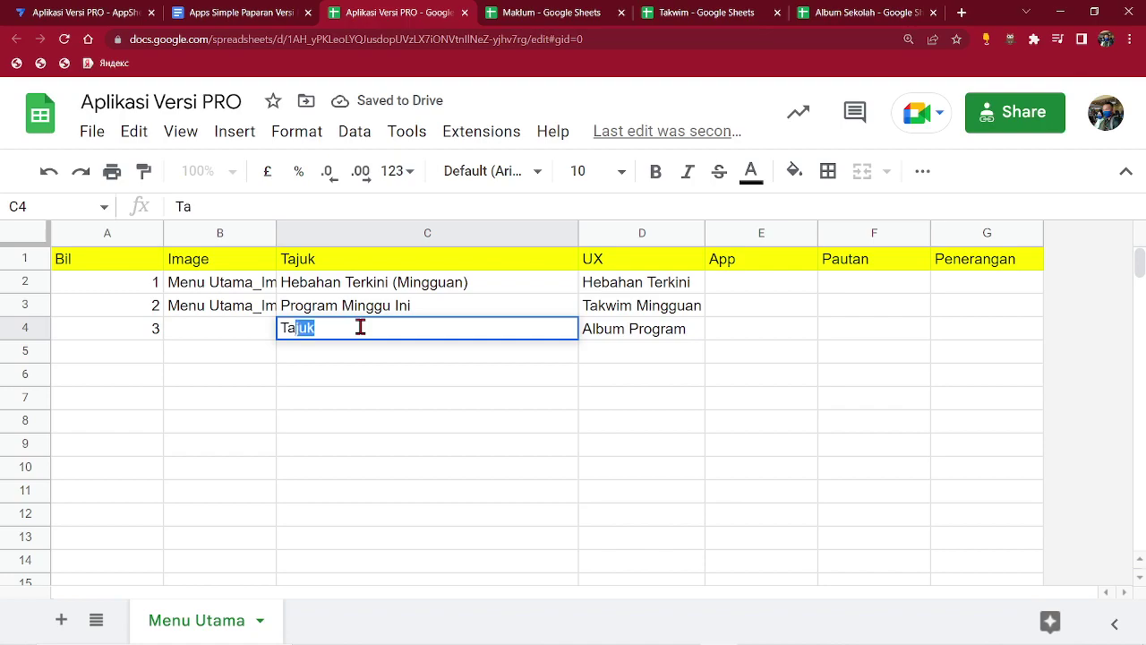
pyautogui.write('juk')
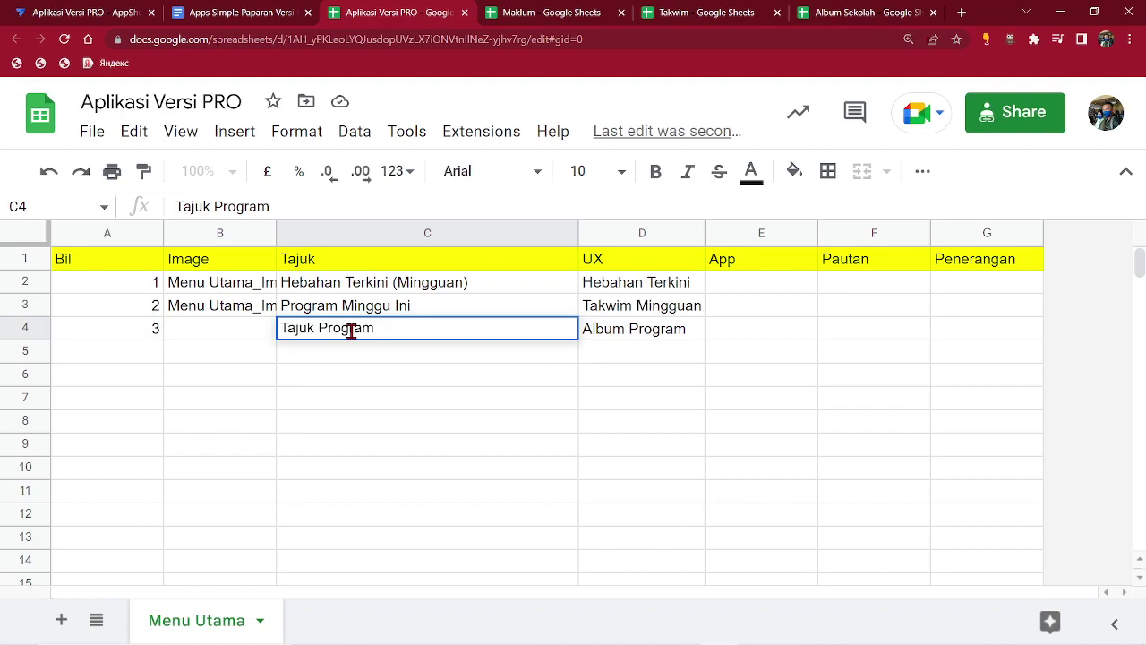
pyautogui.write('man')
pyautogui.click(386, 430)
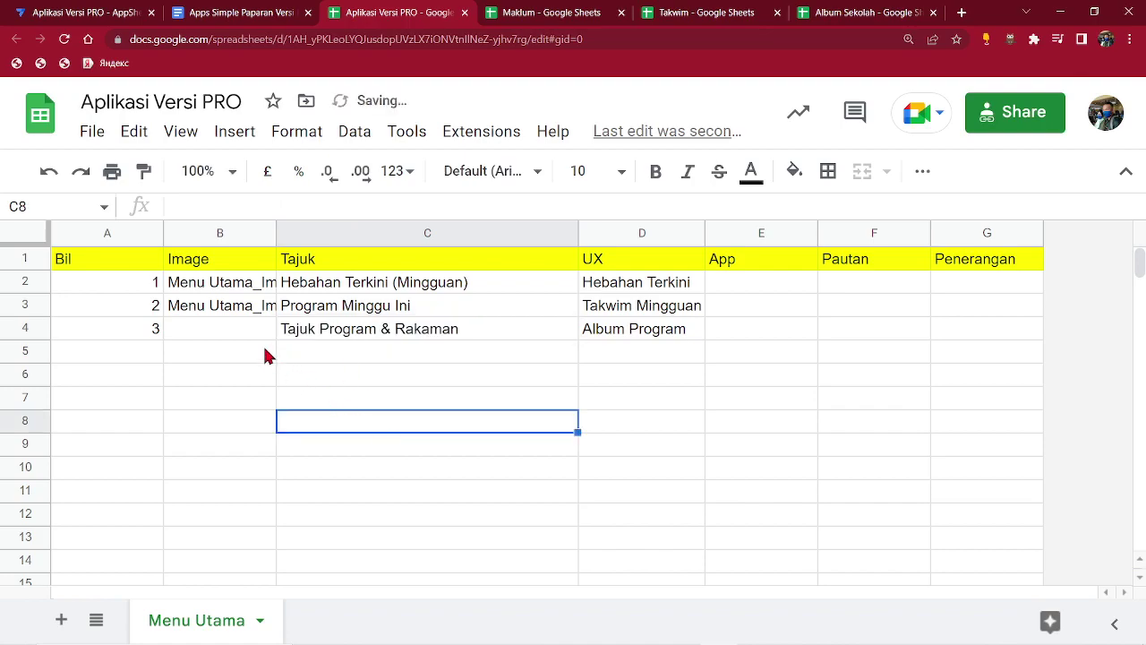
# Switch to the AppSheet editor, open the settings of the Album Program view and set its position to ref.
pyautogui.click(104, 11)
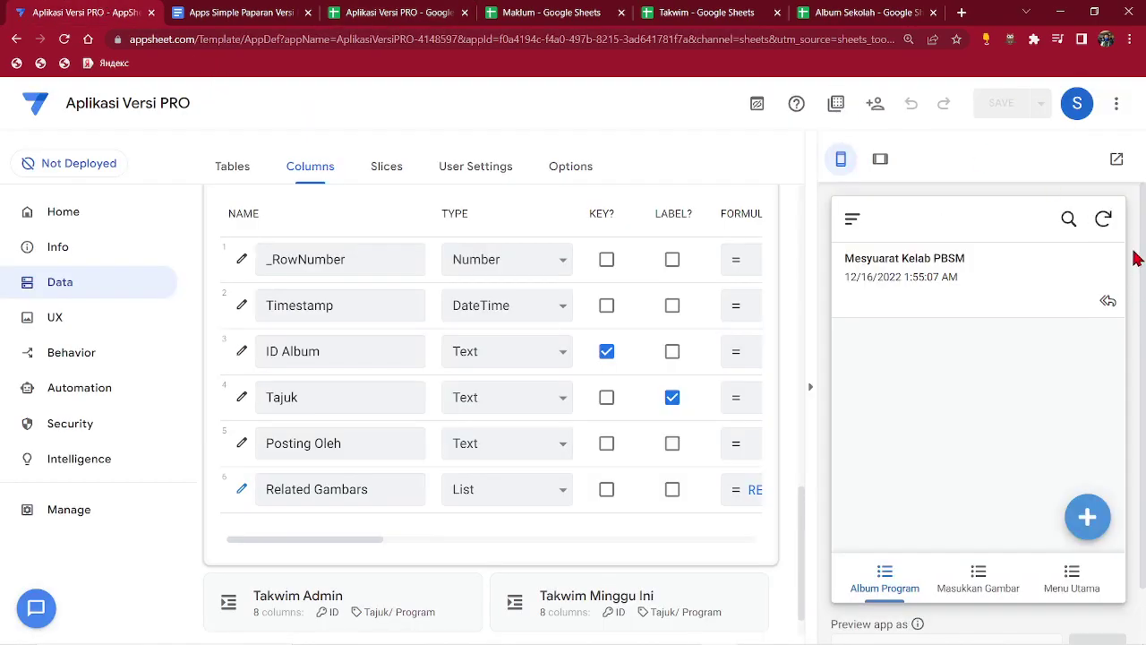
pyautogui.click(978, 582)
pyautogui.click(898, 581)
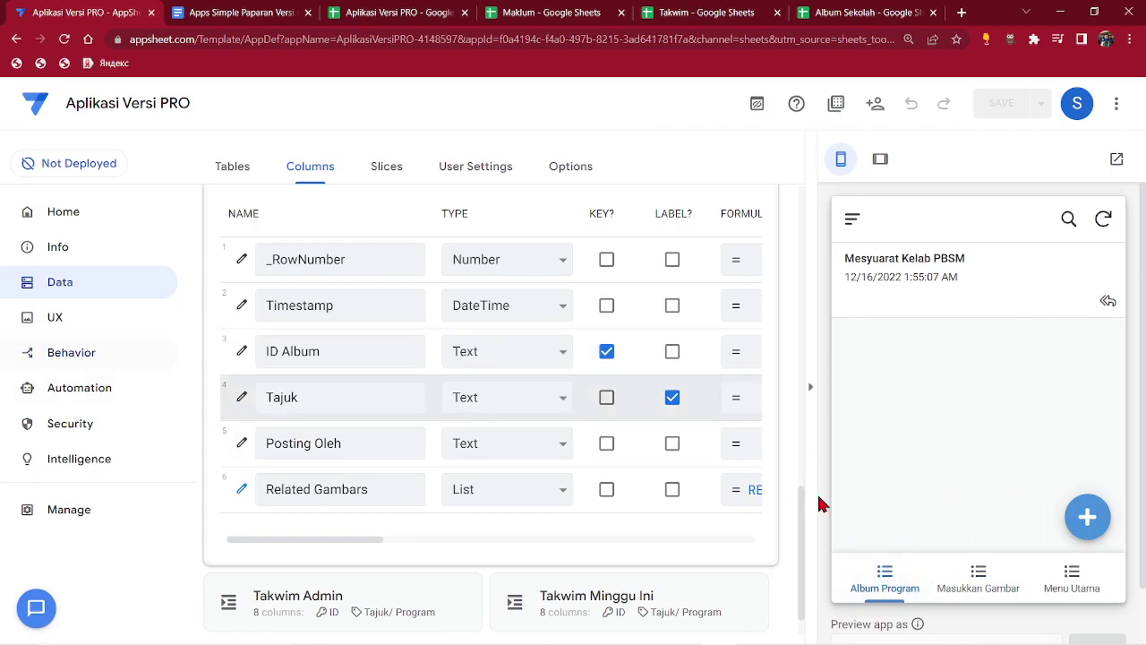
pyautogui.scroll(-1, 1087, 560)
pyautogui.click(887, 627)
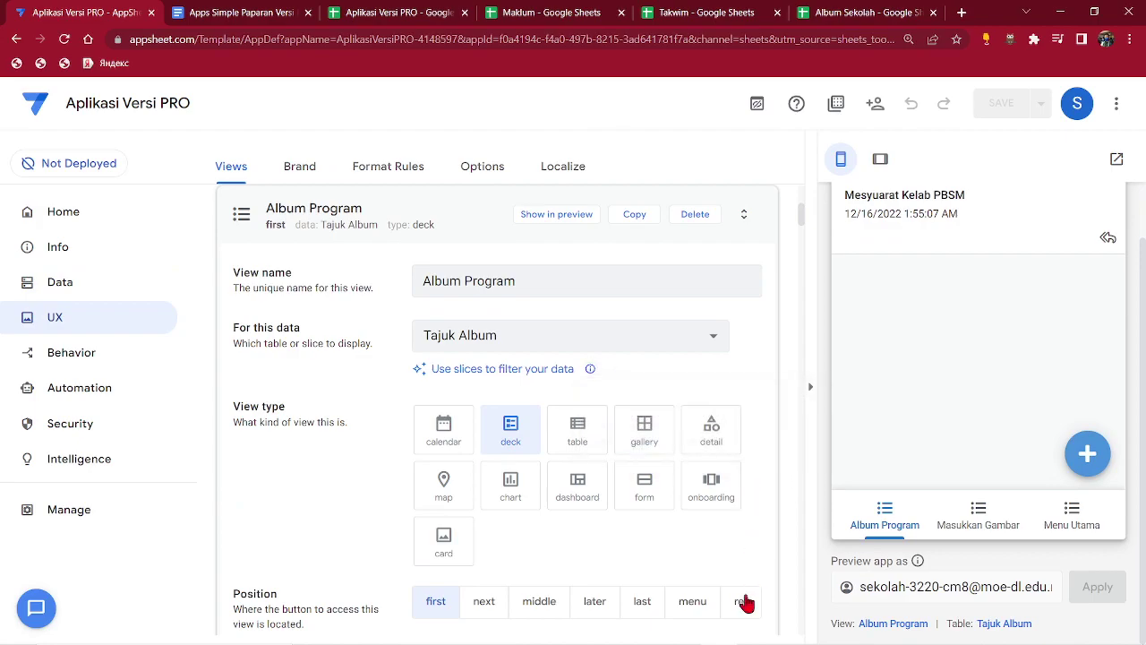
pyautogui.click(743, 601)
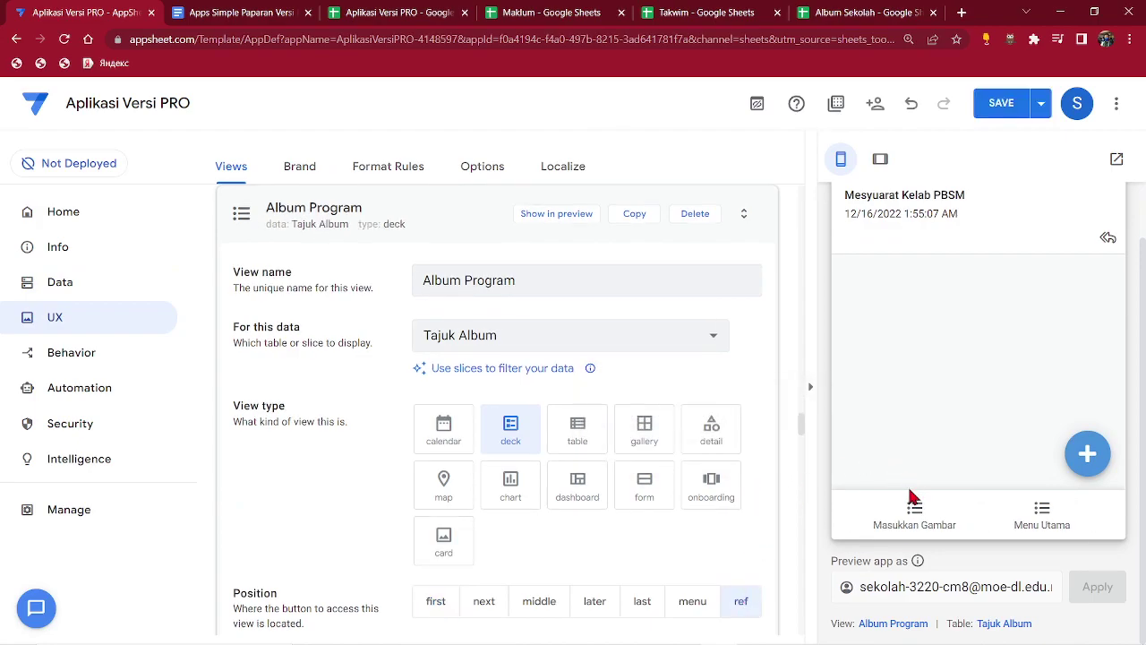
# Set the Masukkan Gambar view's position to ref and save the app.
pyautogui.click(922, 521)
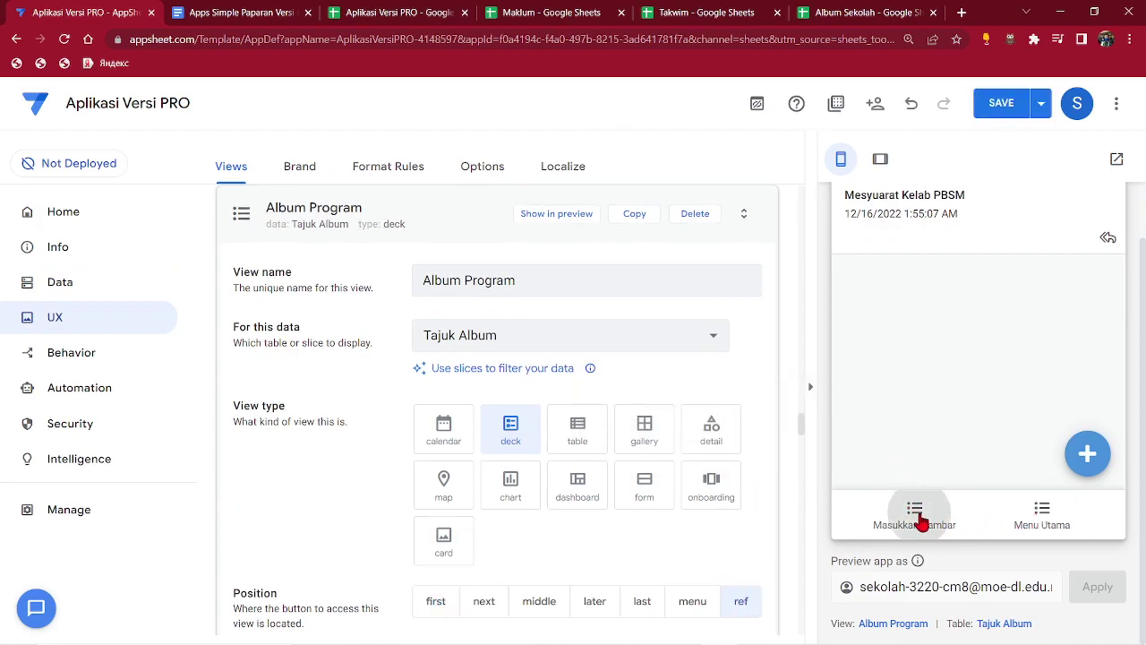
pyautogui.click(906, 625)
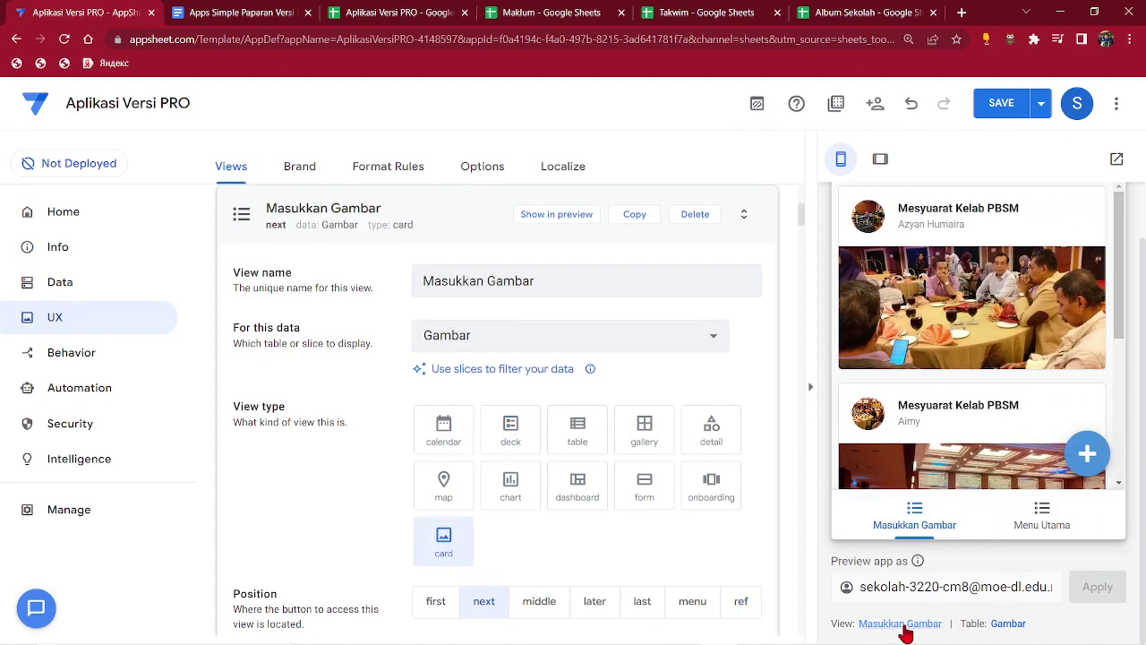
pyautogui.click(740, 603)
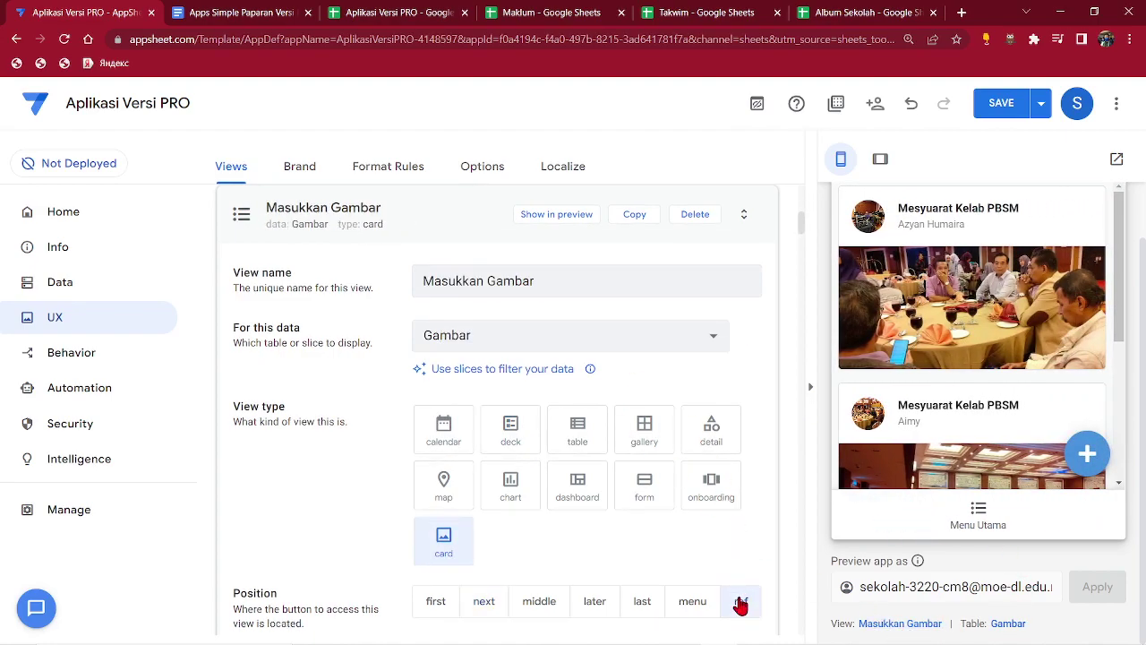
pyautogui.click(331, 224)
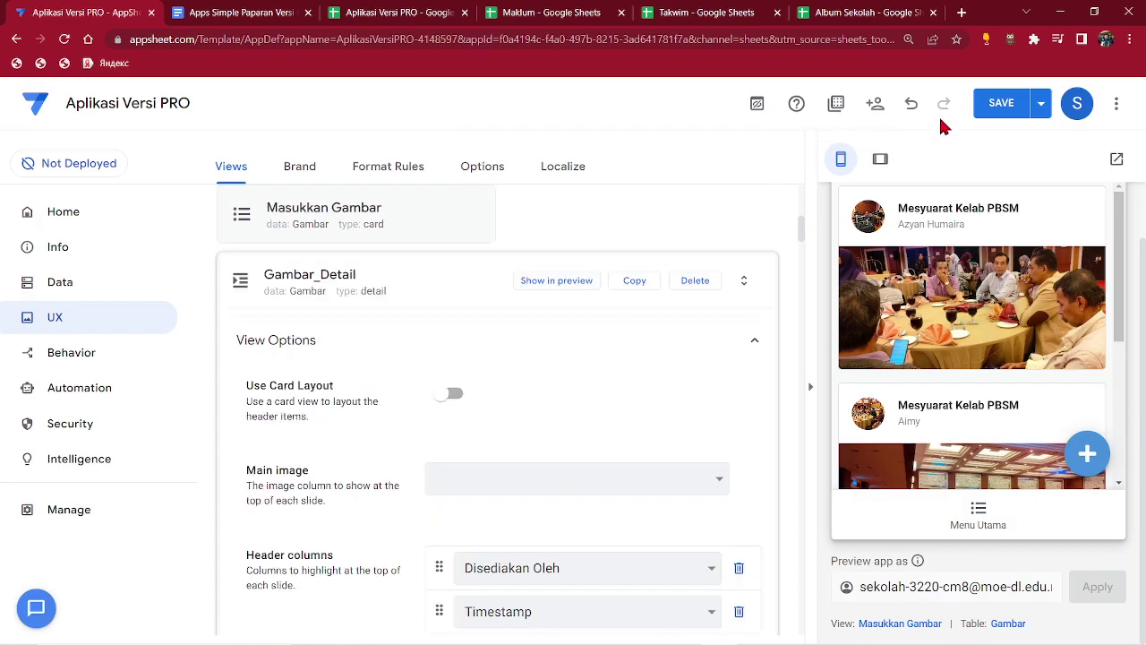
pyautogui.click(999, 104)
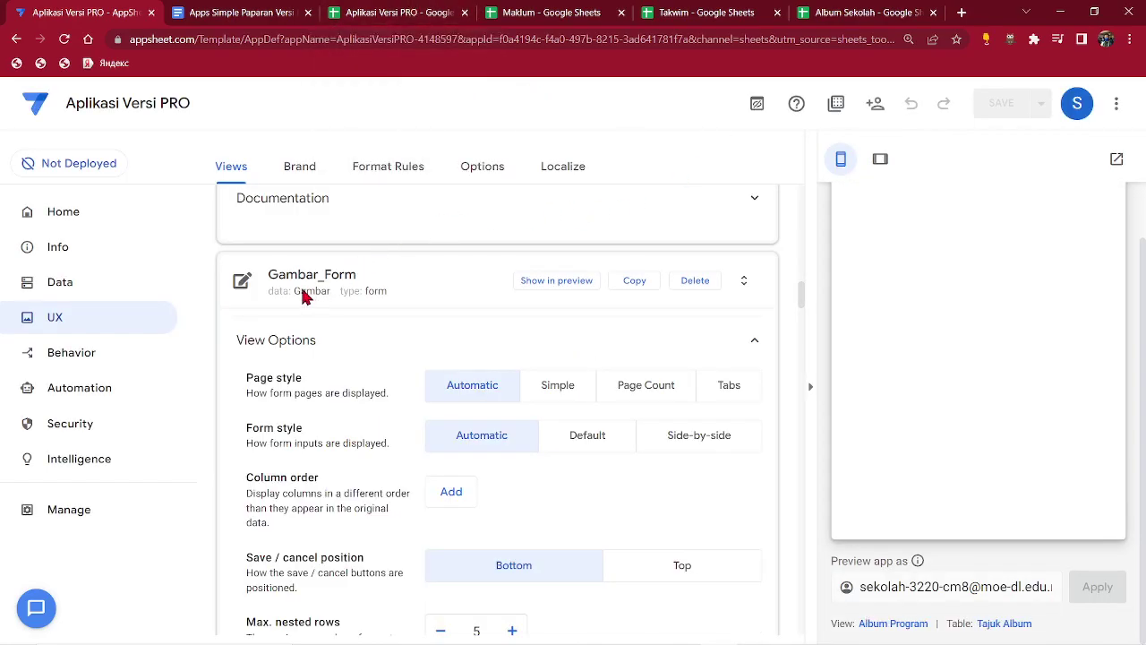
# Collapse the expanded settings of the Gambar_Form, Gambar_Inline and Gambar_Detail views.
pyautogui.click(305, 296)
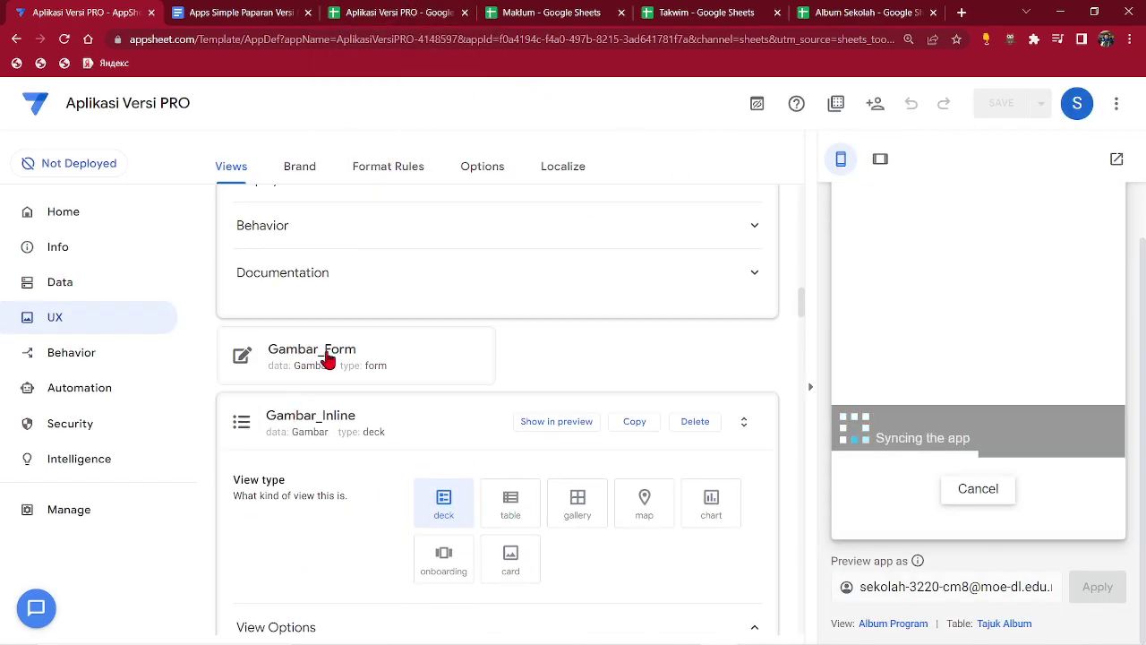
pyautogui.click(299, 423)
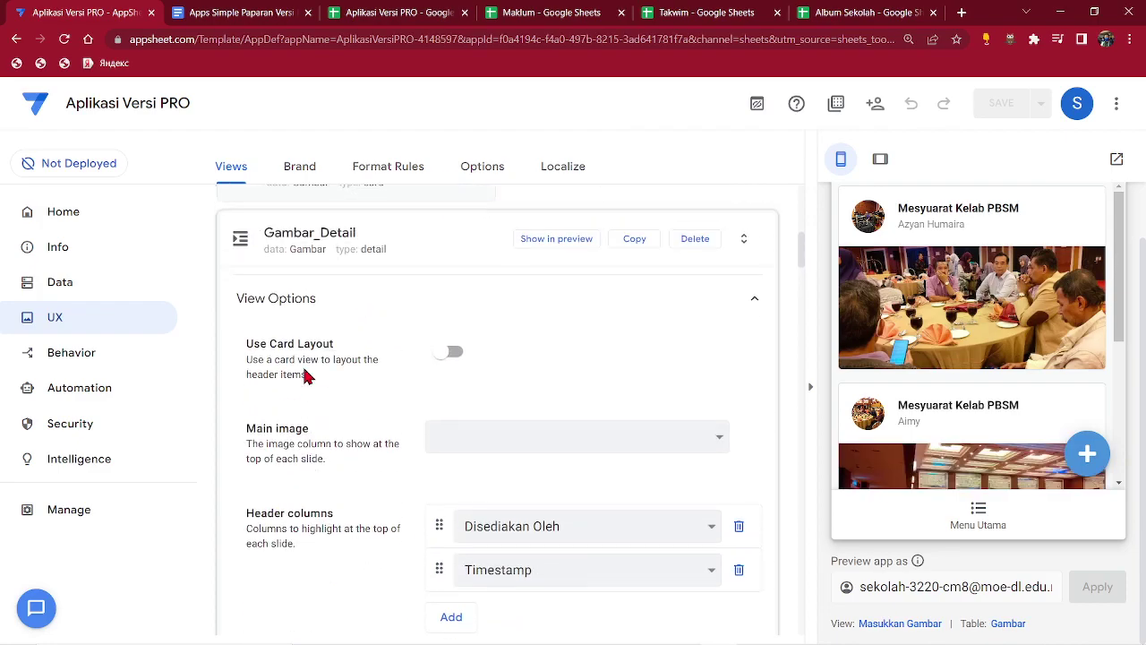
pyautogui.scroll(1, 295, 358)
pyautogui.click(294, 325)
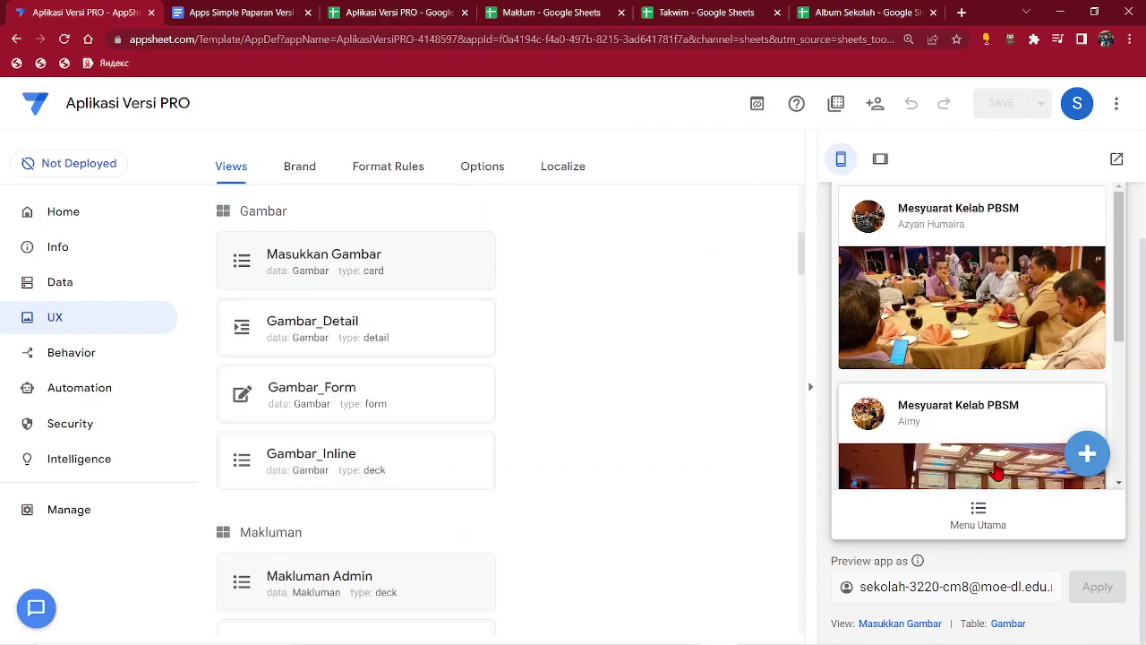
# Open the Tajuk Program & Rakaman entry from Menu Utama in the app preview.
pyautogui.click(1007, 497)
pyautogui.click(979, 564)
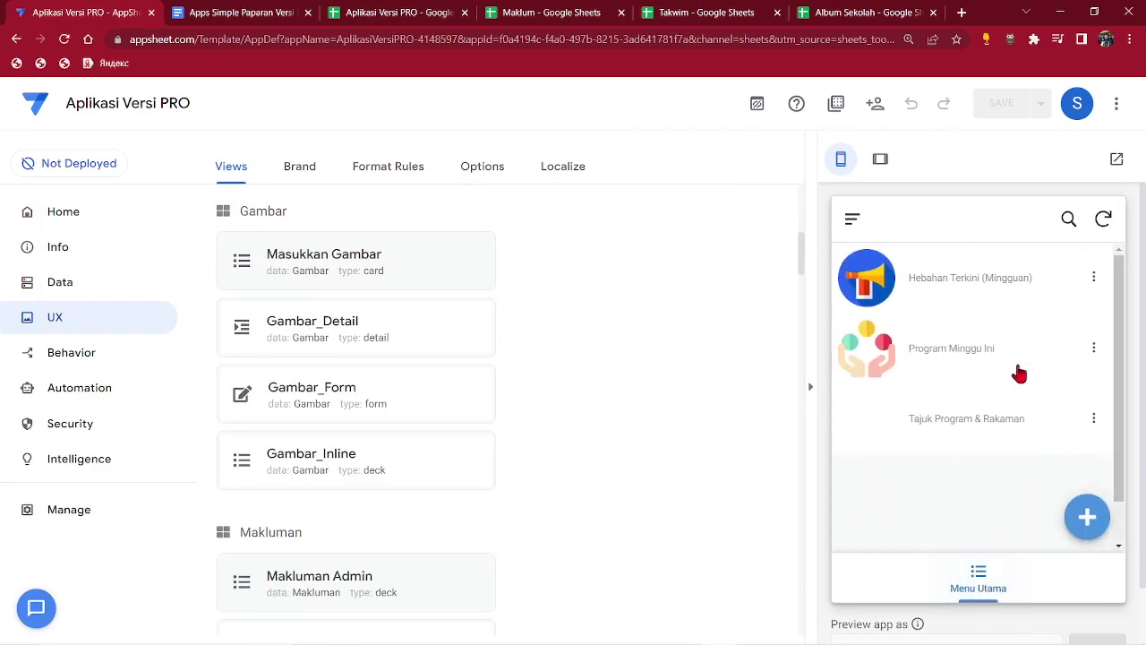
pyautogui.click(983, 418)
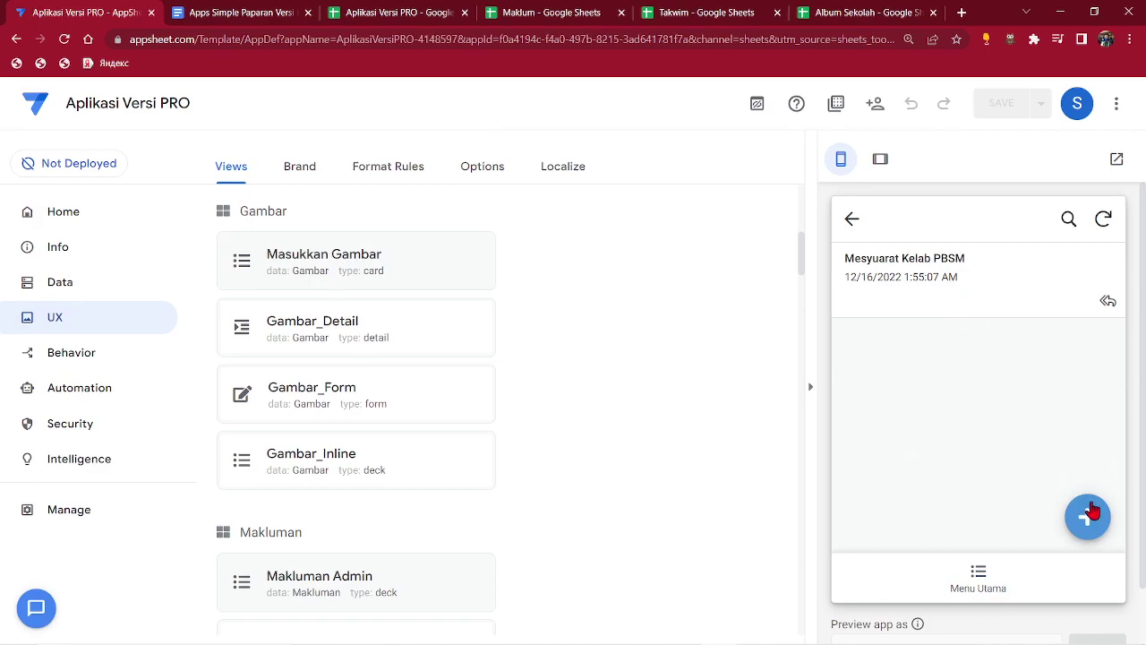
# Open the new album form in the preview and review its Timestamp, ID Album, Tajuk and Posting Oleh fields.
pyautogui.click(1091, 513)
pyautogui.scroll(-3, 929, 447)
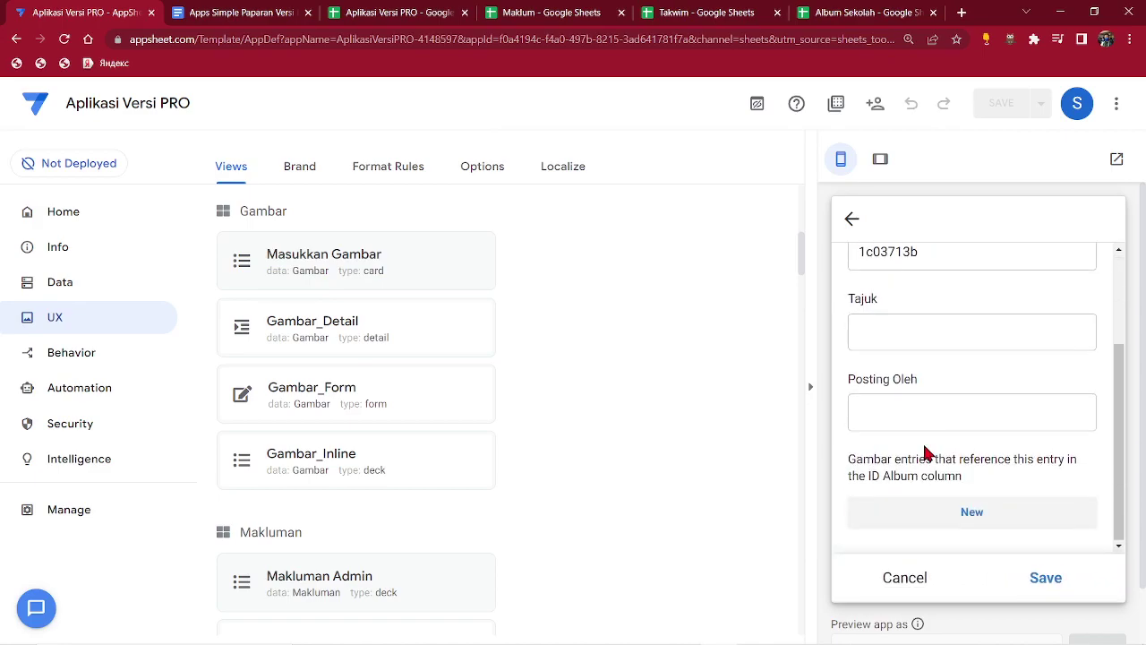
pyautogui.scroll(3, 922, 376)
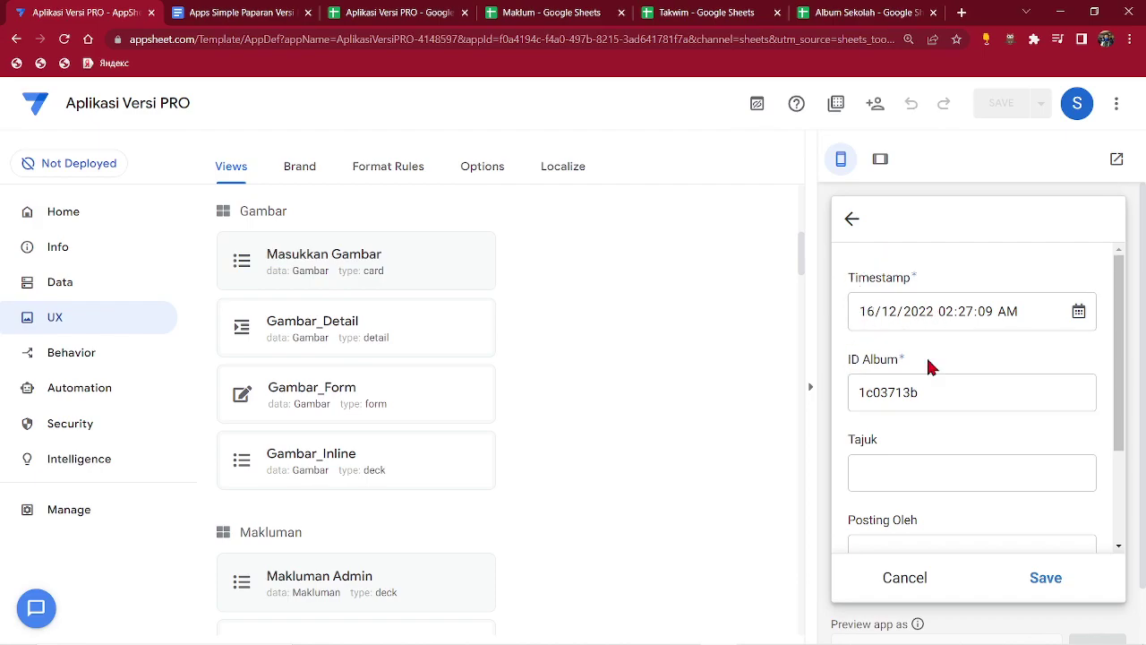
pyautogui.scroll(-1, 932, 439)
pyautogui.scroll(-2, 933, 439)
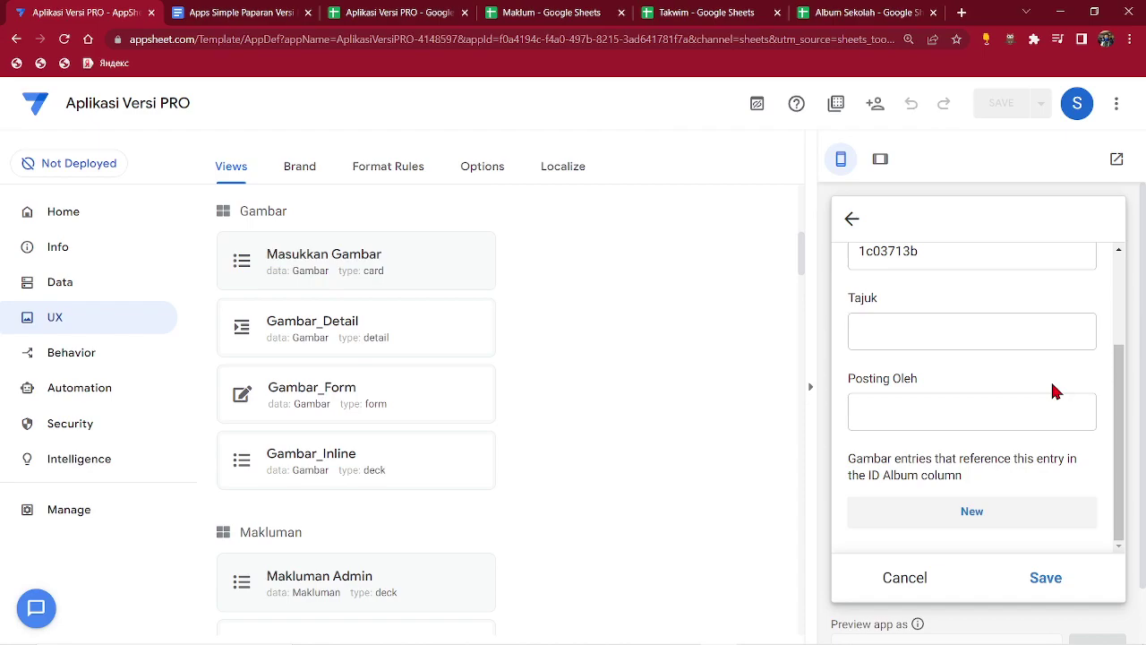
pyautogui.scroll(1, 985, 349)
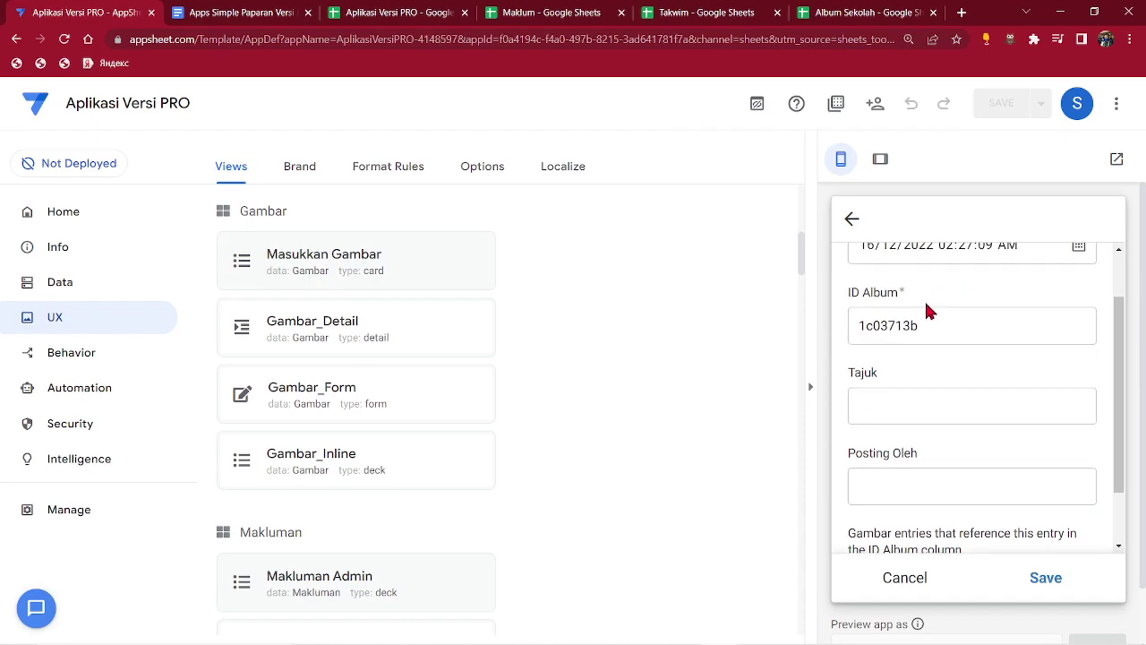
# Open the Tajuk Album_Form view's settings and add Tajuk as the first column in its column order.
pyautogui.click(92, 286)
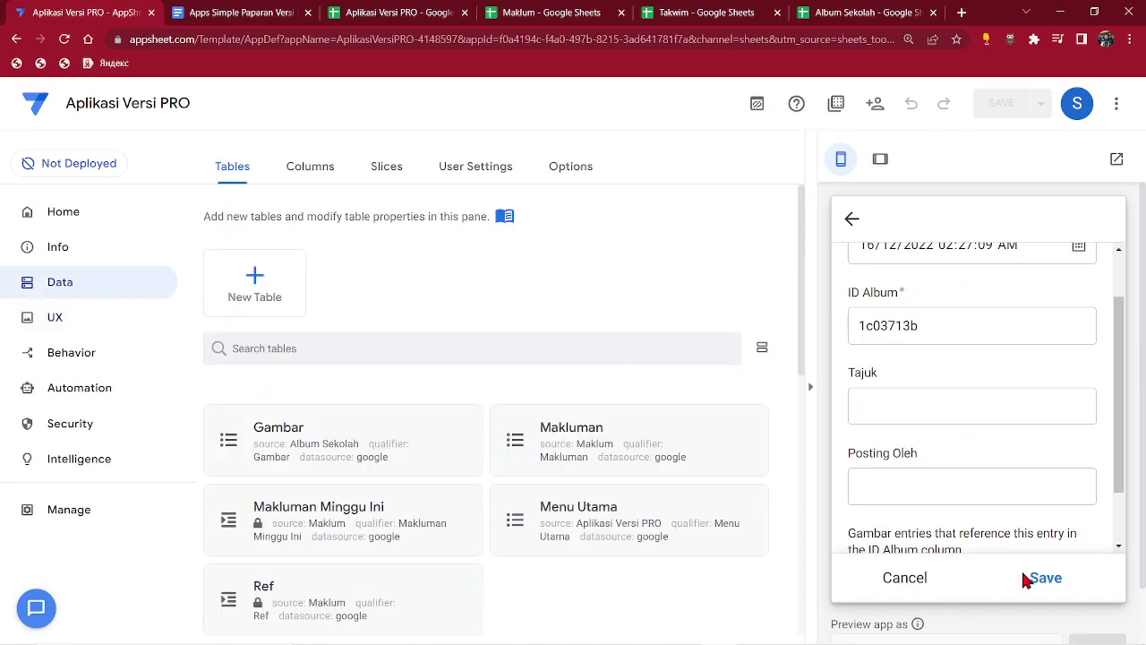
pyautogui.scroll(-3, 1030, 538)
pyautogui.click(896, 625)
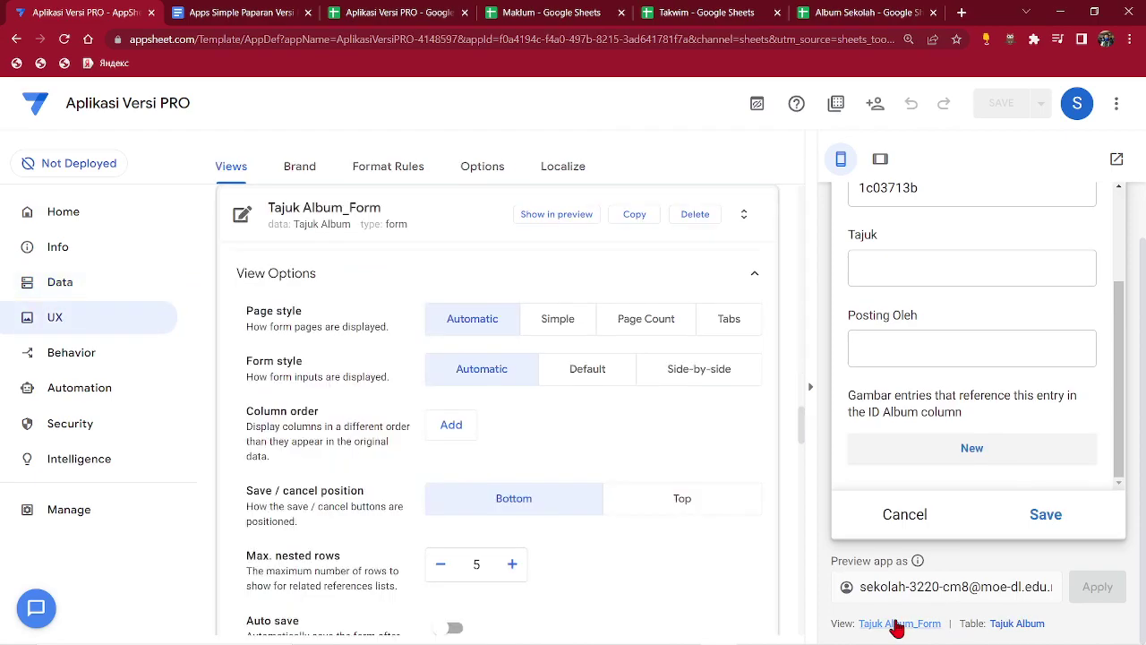
pyautogui.scroll(-2, 585, 478)
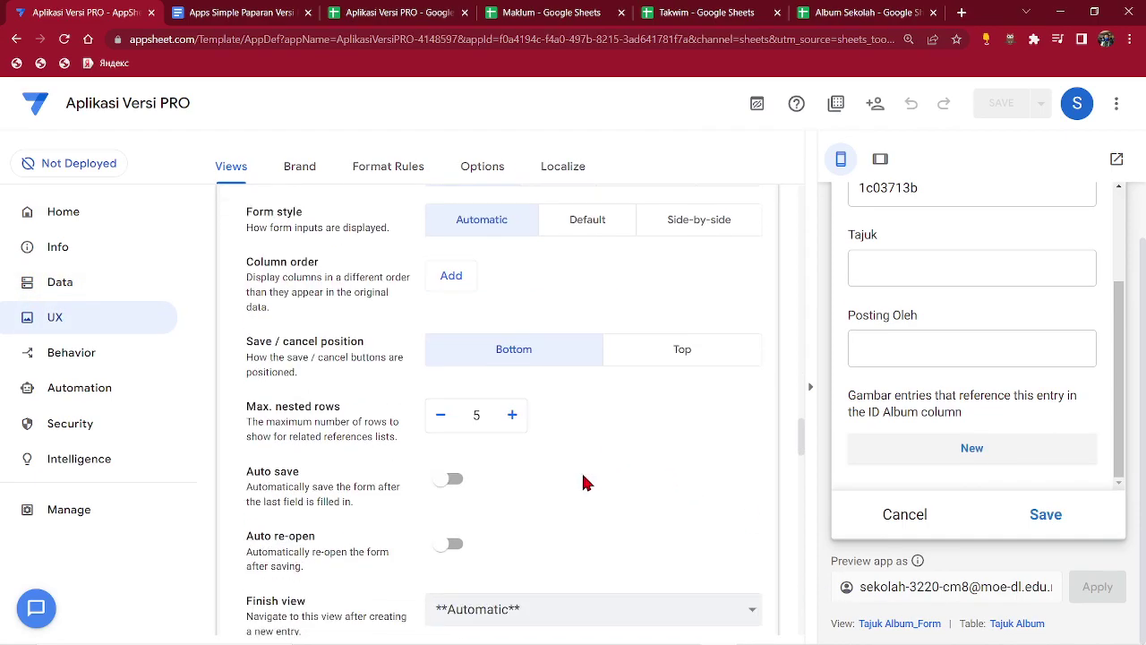
pyautogui.scroll(3, 680, 492)
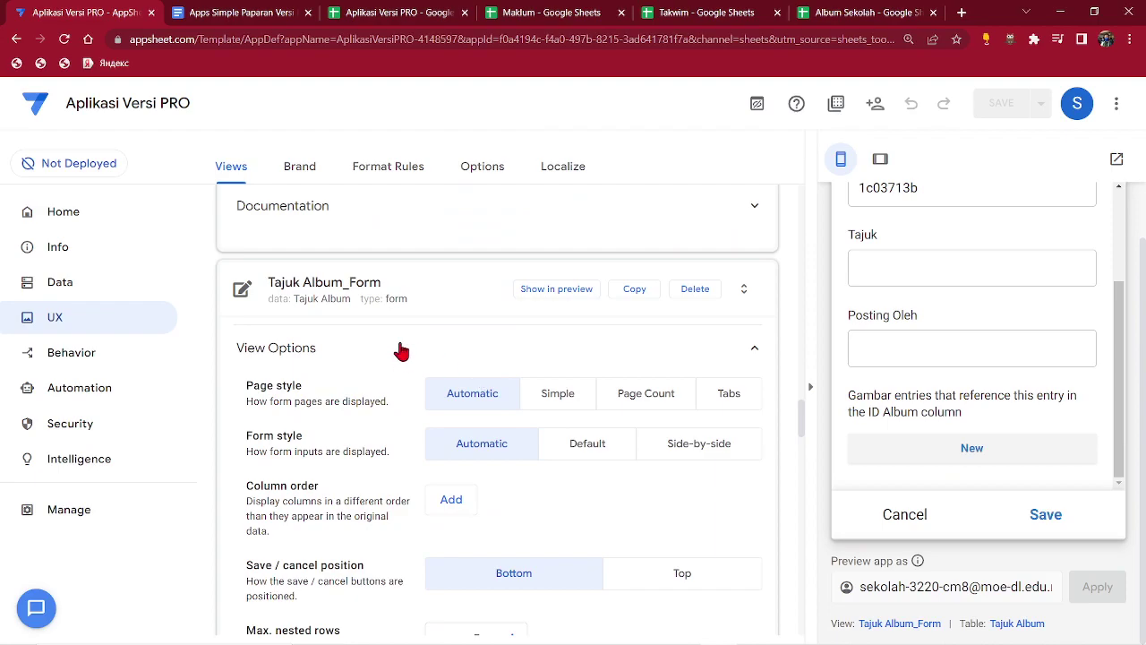
pyautogui.scroll(-6, 558, 435)
pyautogui.scroll(3, 407, 394)
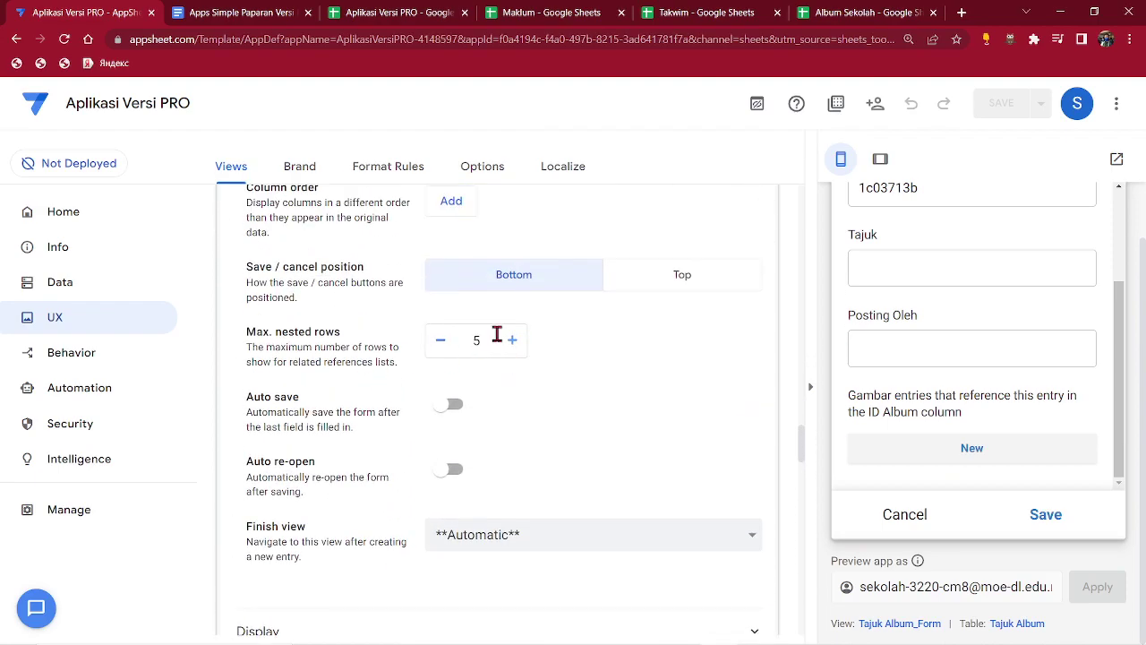
pyautogui.scroll(1, 370, 338)
pyautogui.click(441, 280)
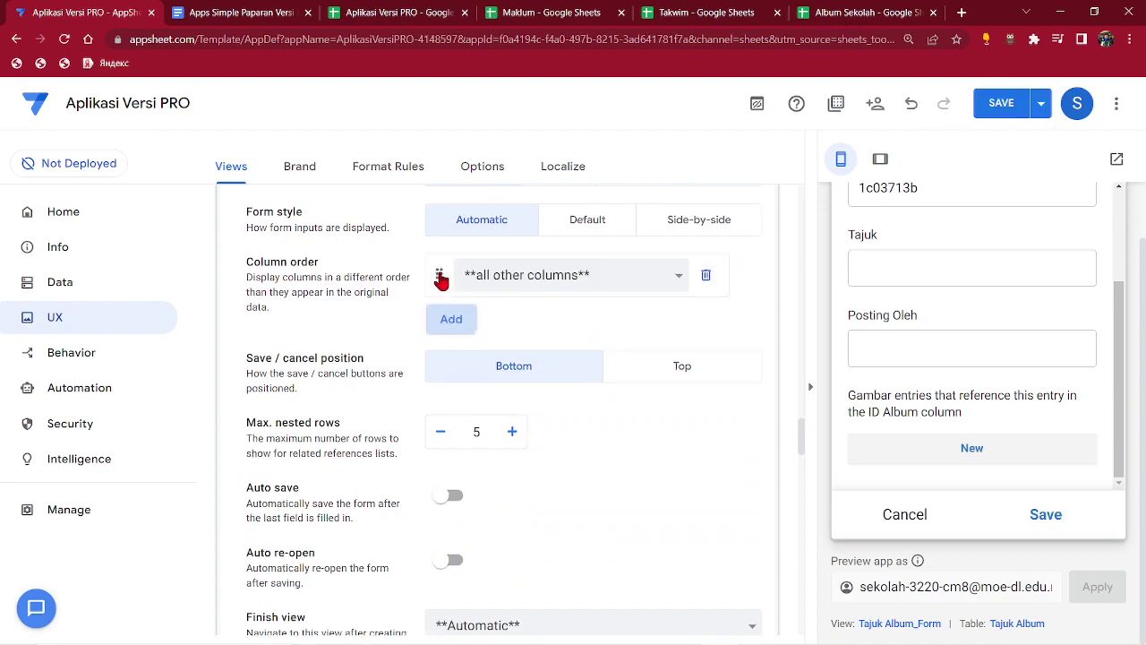
pyautogui.click(537, 277)
pyautogui.click(524, 366)
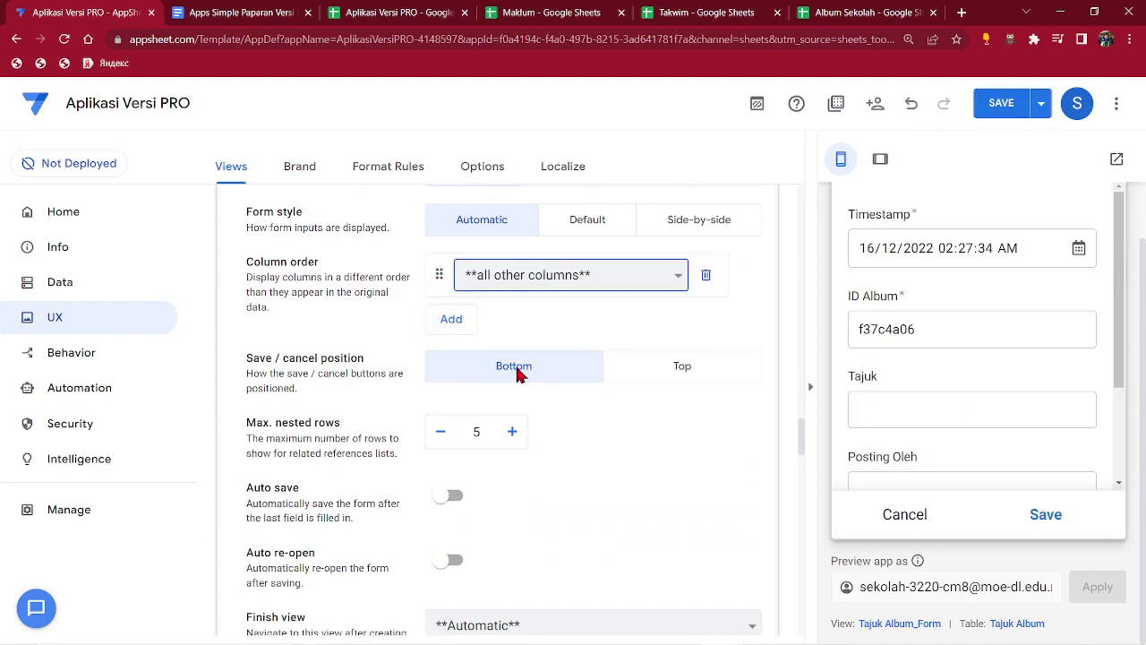
# Add Posting Oleh as the second column in the Tajuk Album_Form column order and save the app.
pyautogui.click(453, 322)
pyautogui.click(526, 324)
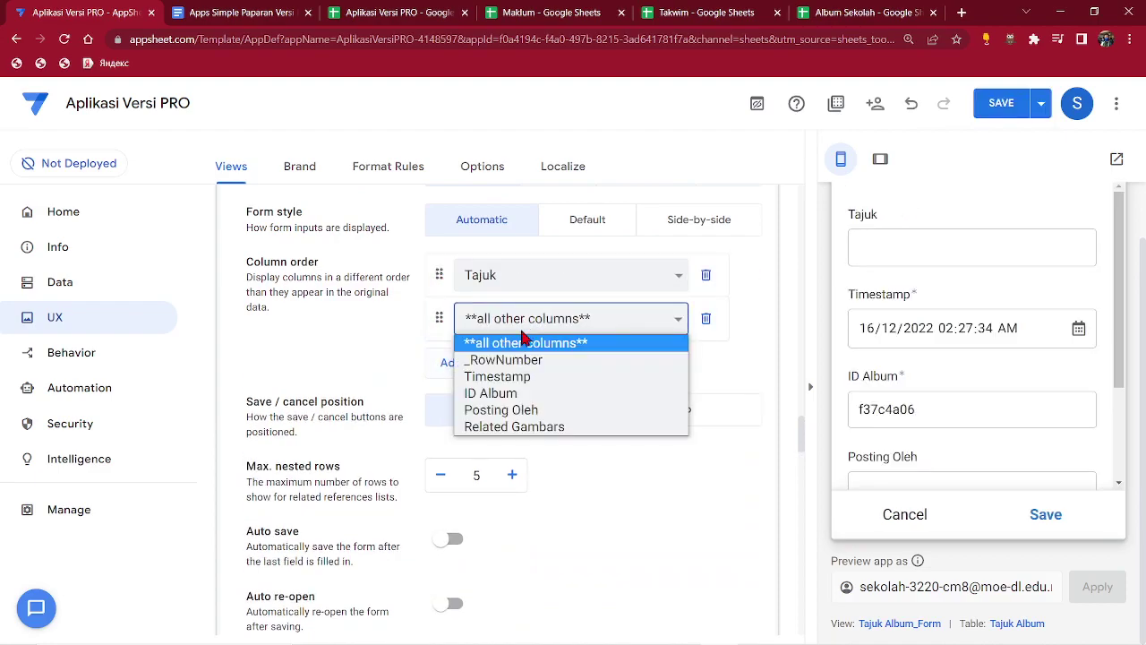
pyautogui.click(522, 412)
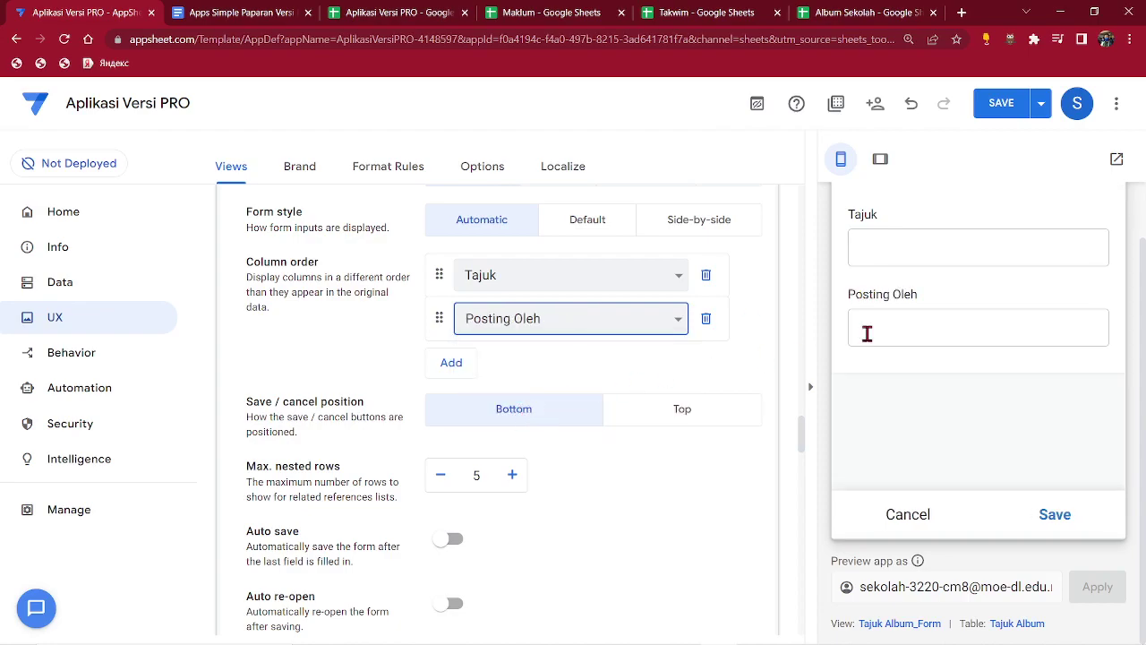
pyautogui.click(1002, 108)
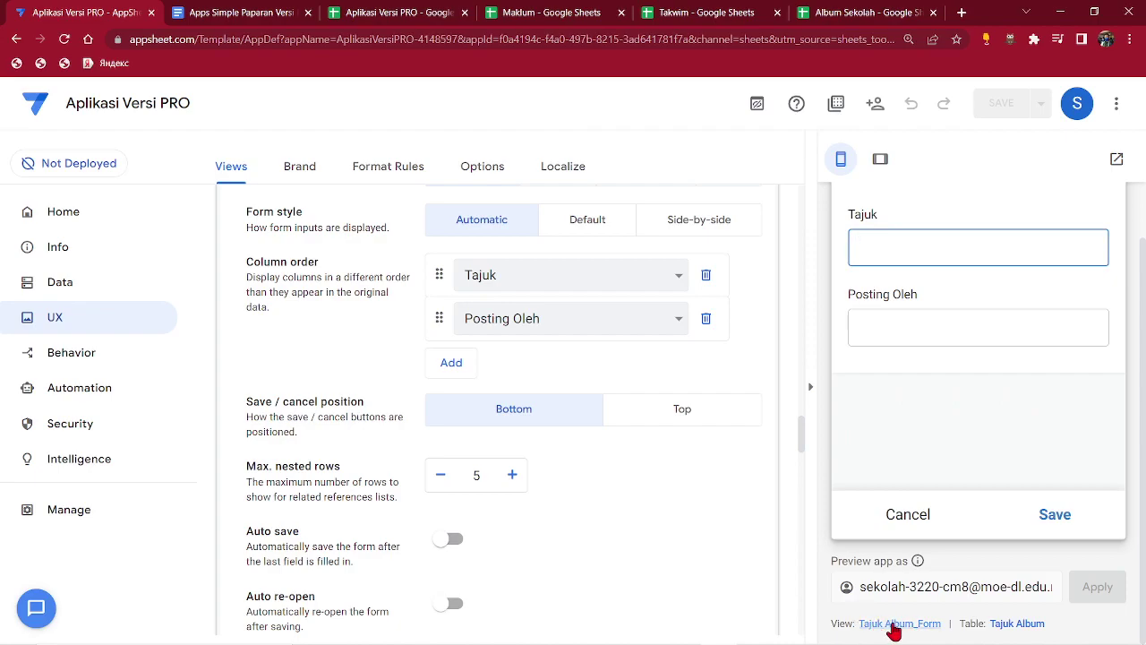
# Copy the view name Tajuk Album_Form and switch to the Aplikasi Versi PRO spreadsheet.
pyautogui.click(926, 623)
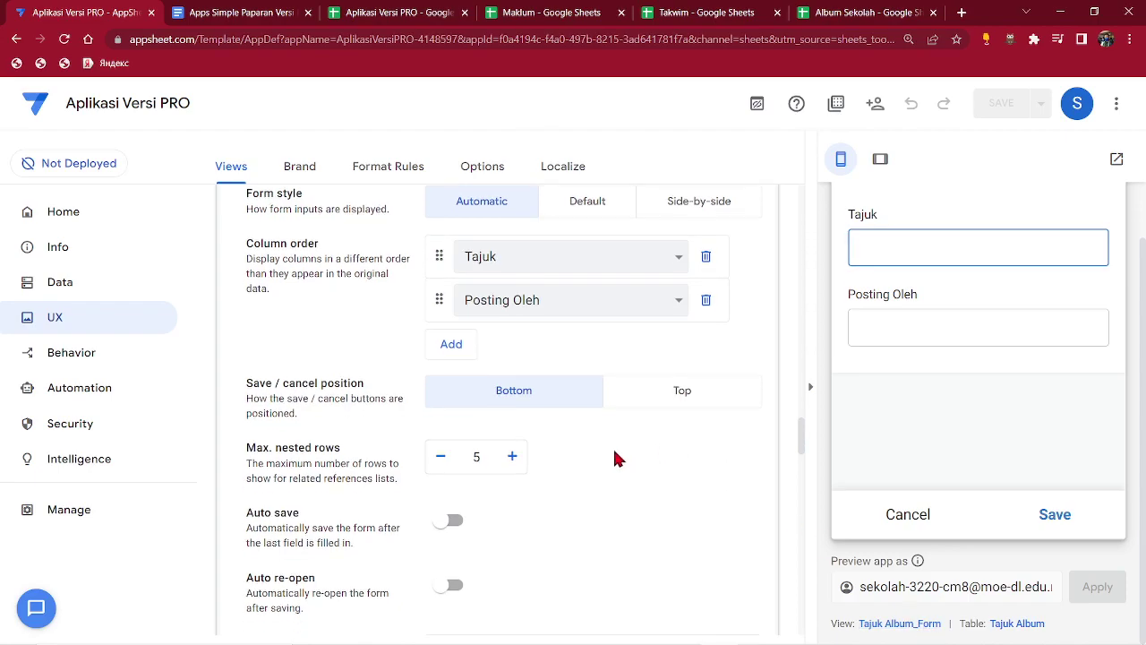
pyautogui.moveTo(391, 365); pyautogui.dragTo(273, 363)
pyautogui.rightClick(273, 365)
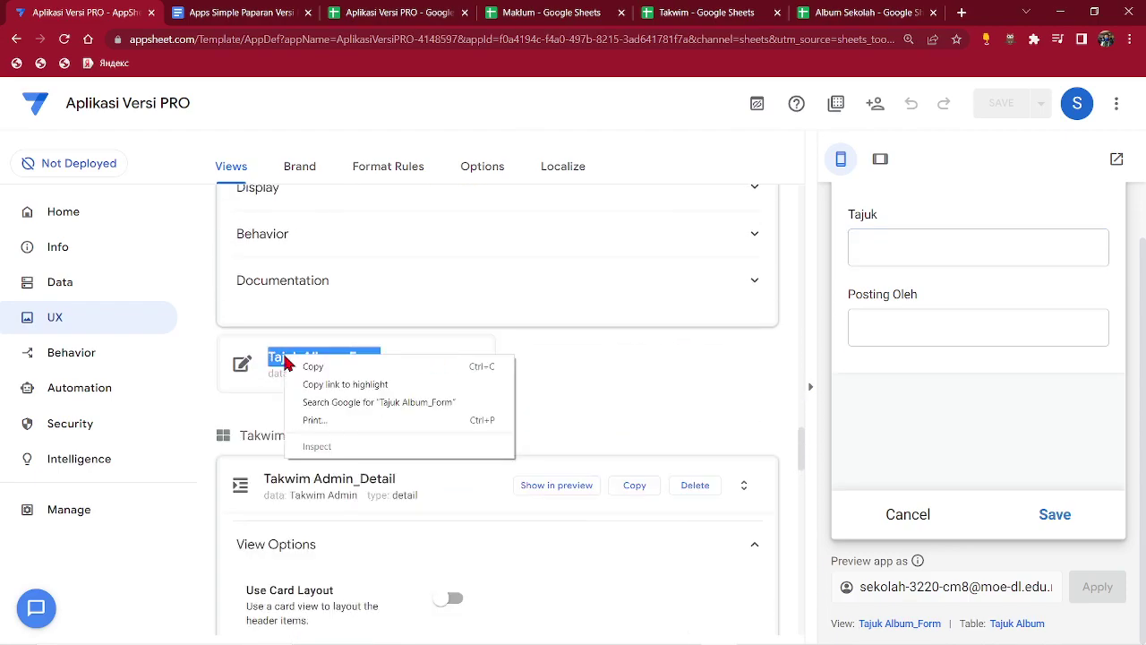
pyautogui.click(313, 369)
pyautogui.click(674, 12)
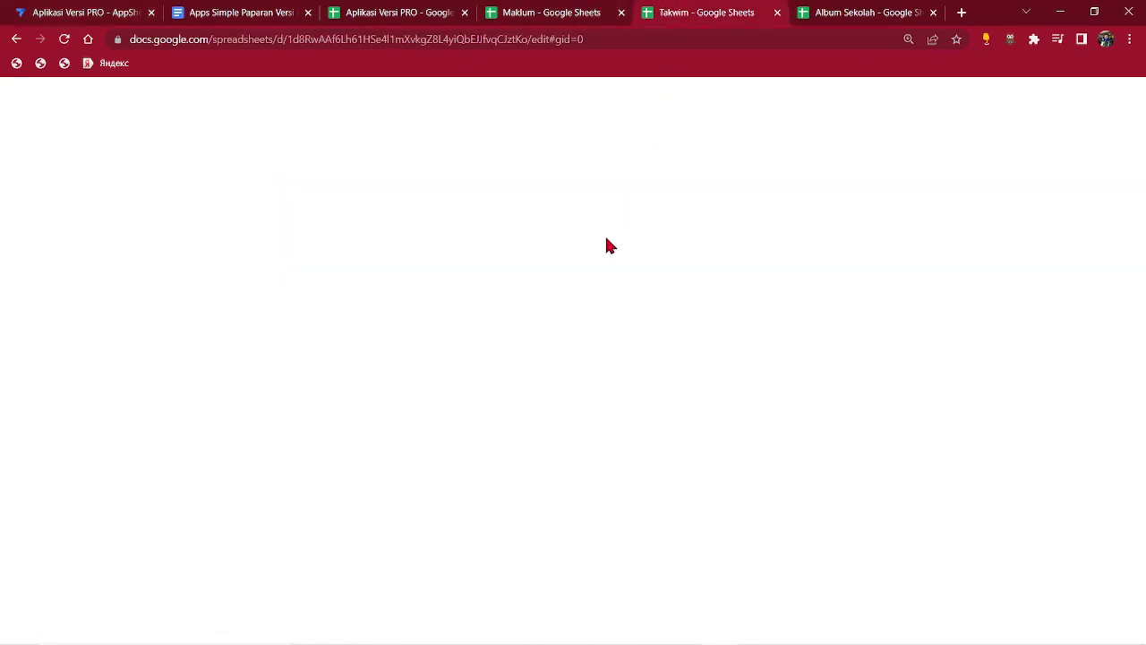
pyautogui.click(413, 11)
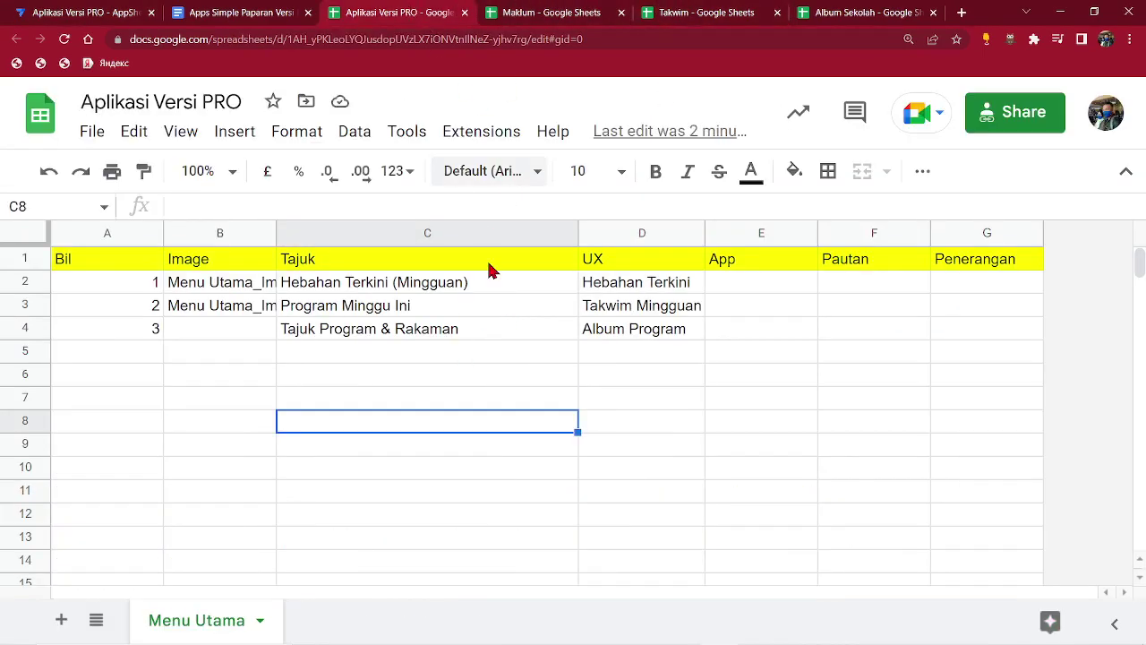
# Move the Tajuk text from row 4 to row 5 of Menu Utama and reword it as Album / Rakaman Program.
pyautogui.click(387, 339)
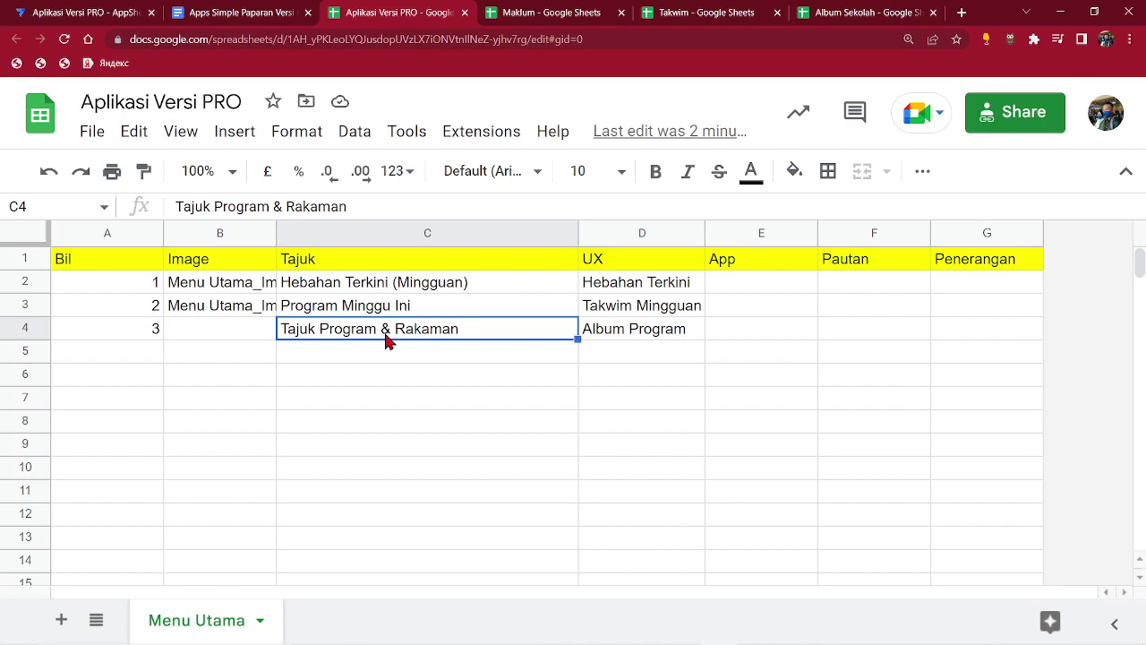
pyautogui.hotkey('ctrl', 'c')
pyautogui.click(374, 355)
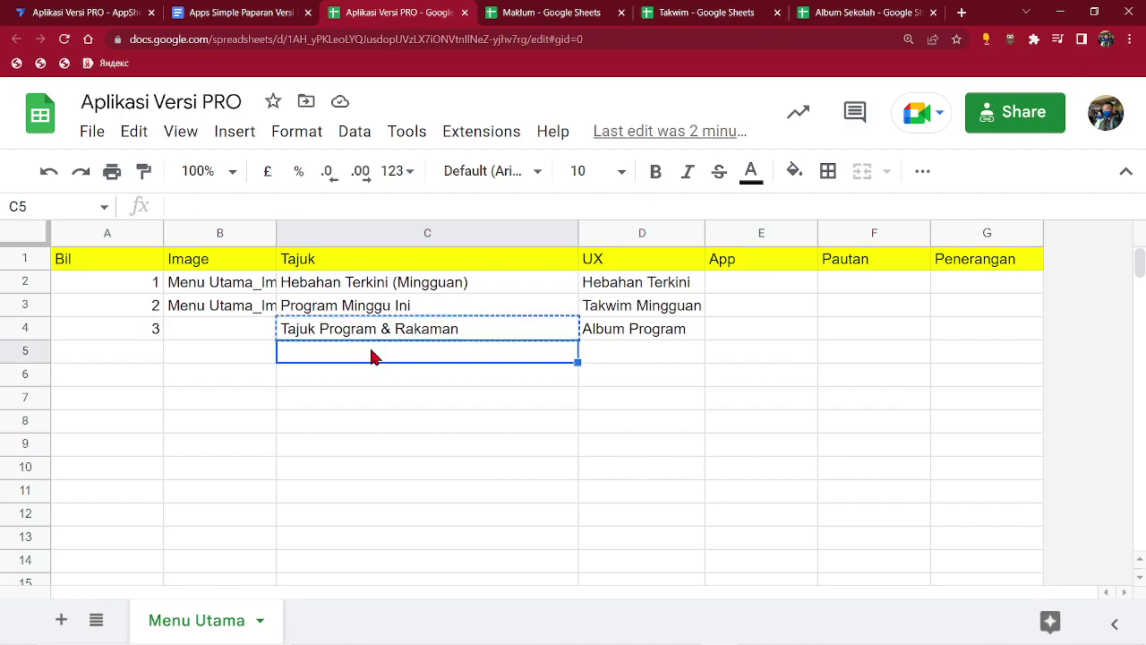
pyautogui.hotkey('ctrl', 'v')
pyautogui.moveTo(389, 351); pyautogui.dragTo(280, 355)
pyautogui.press('BackSpace')
pyautogui.write('Al')
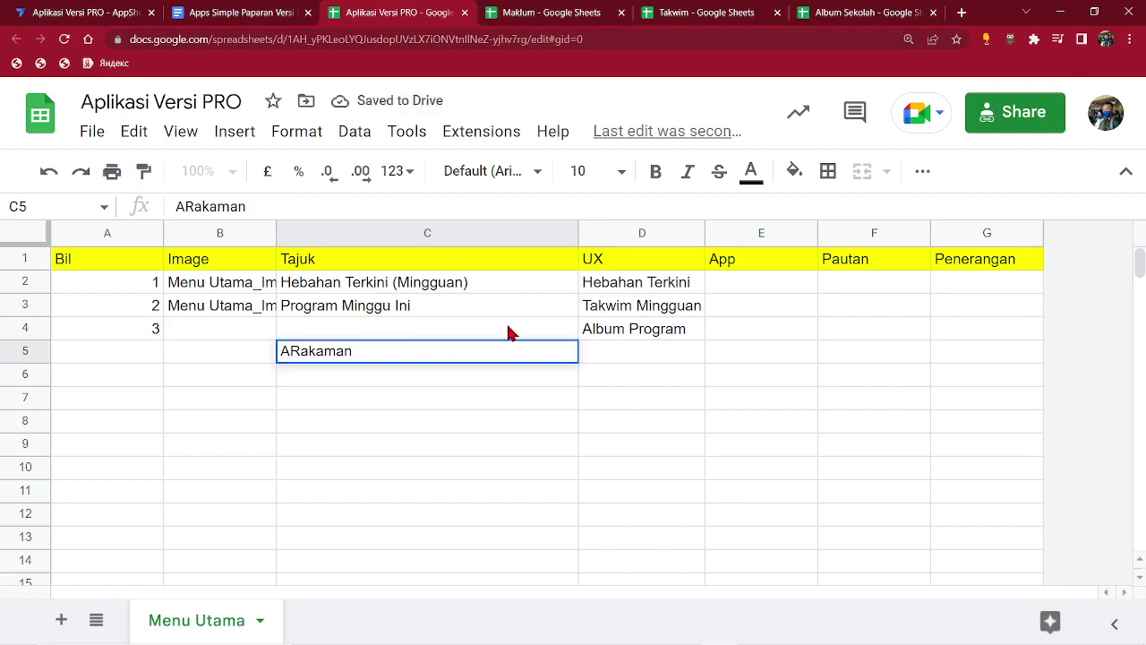
pyautogui.write('bum ')
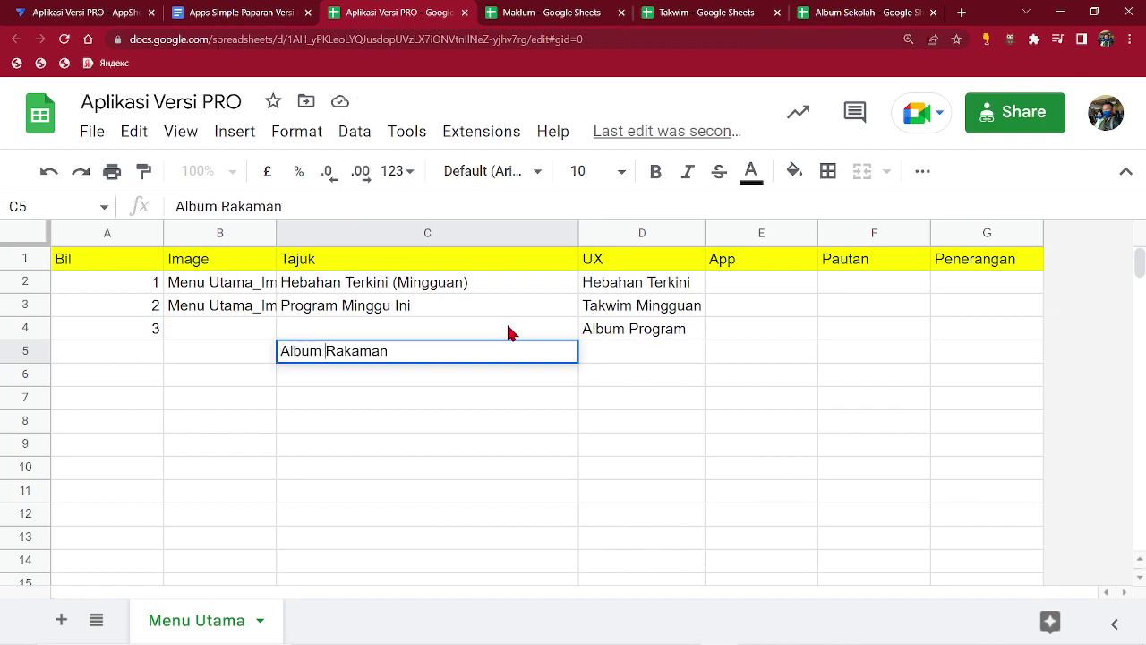
pyautogui.write('/')
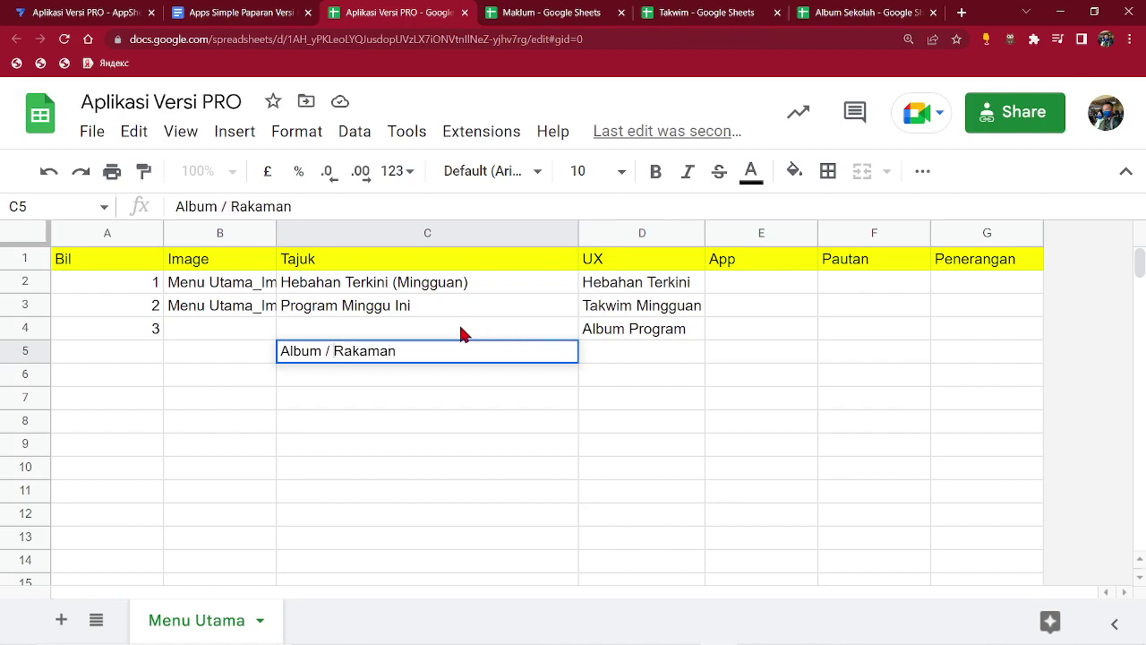
pyautogui.click(392, 351)
pyautogui.write('Program')
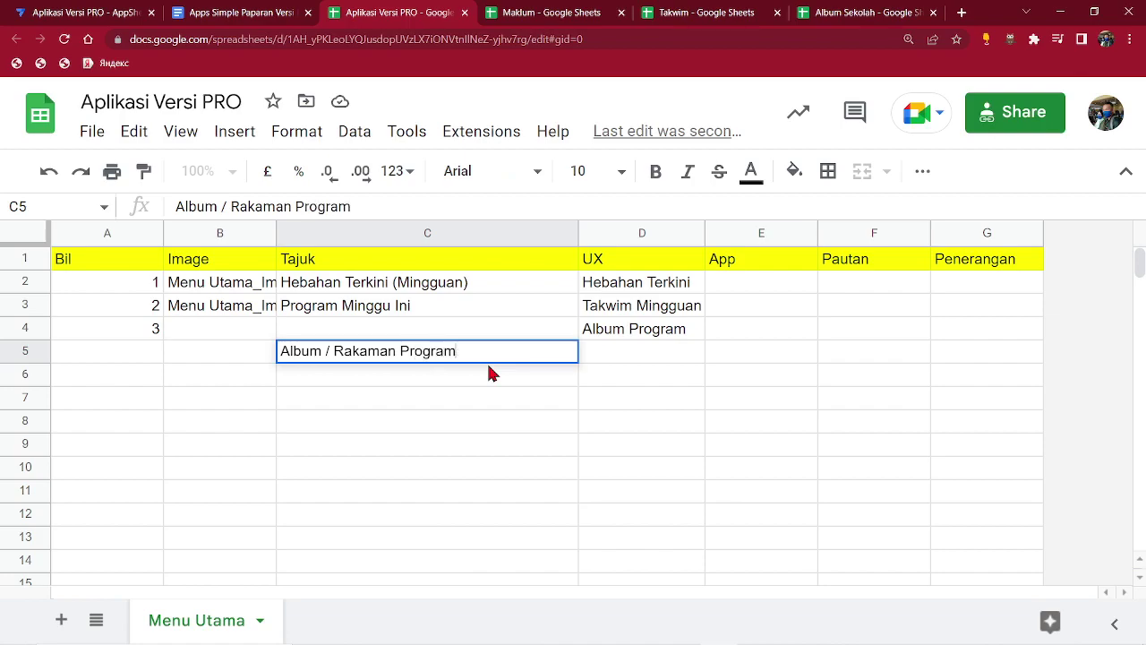
# Enter Tambah Tajuk program as the Tajuk of row 4.
pyautogui.click(399, 331)
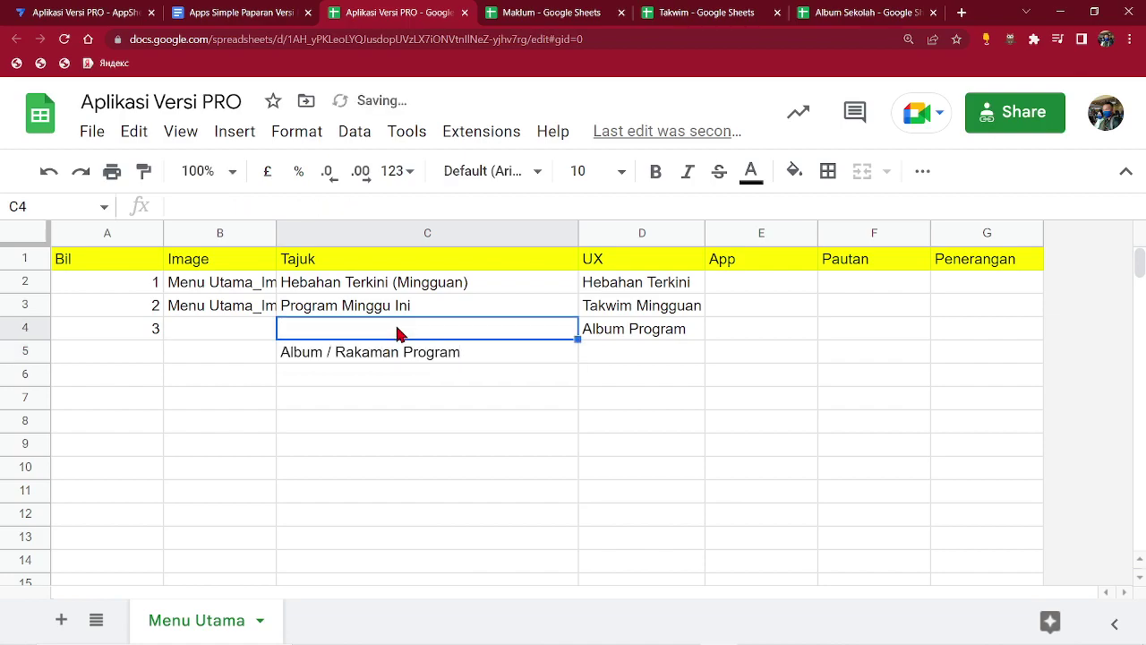
pyautogui.write('Ta')
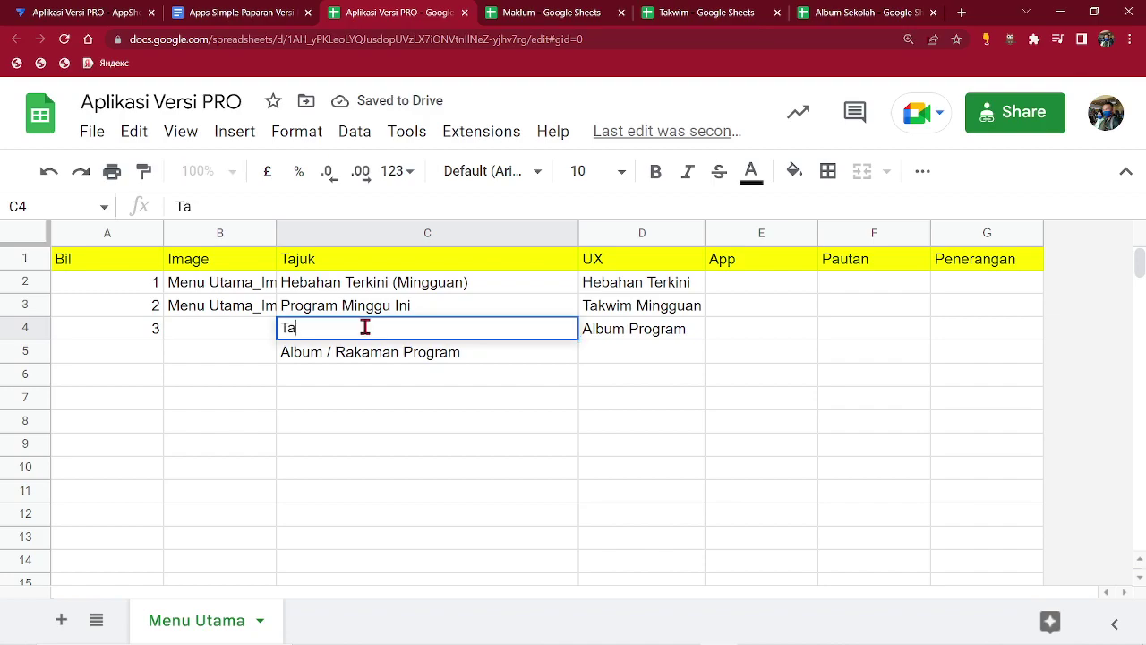
pyautogui.write('mbah Tajuk program')
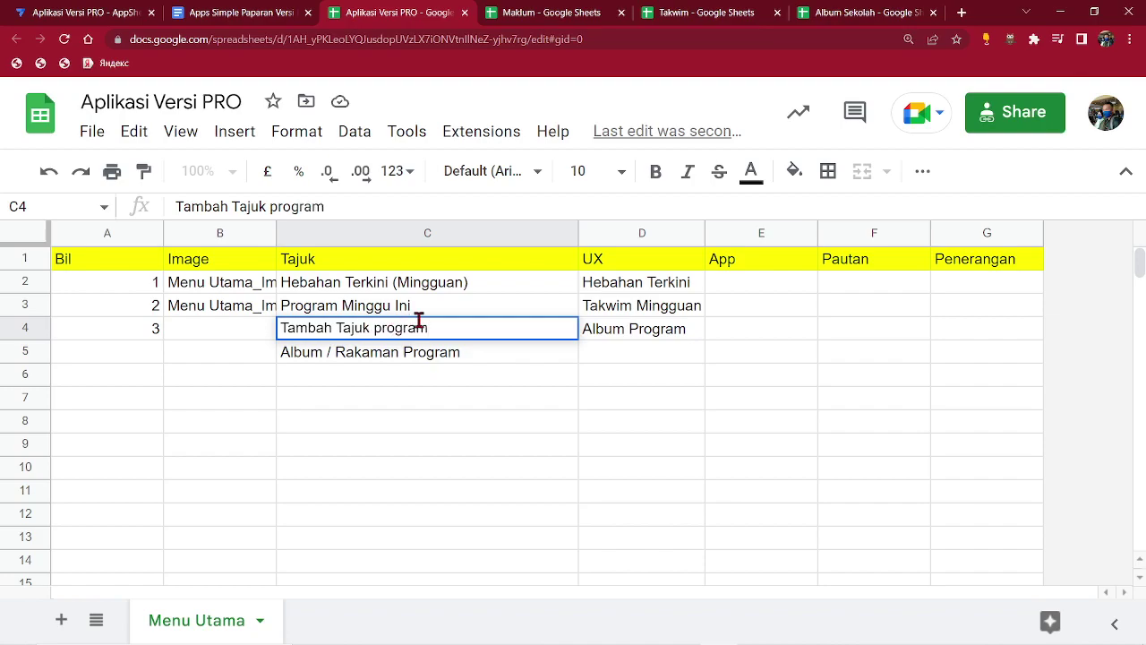
pyautogui.click(653, 332)
# Move the UX value Album Program from row 4 down to row 5, leaving the row 4 UX cell empty.
pyautogui.click(755, 337)
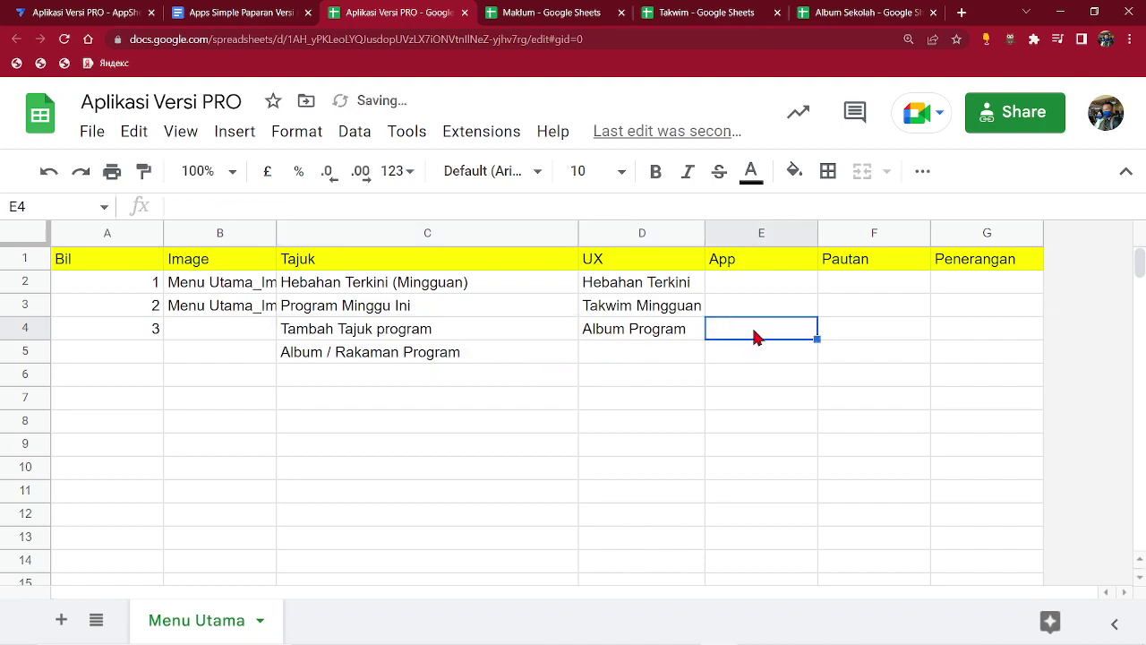
pyautogui.hotkey('ctrl', 'v')
pyautogui.click(742, 380)
pyautogui.click(677, 338)
pyautogui.hotkey('ctrl', 'c')
pyautogui.click(660, 352)
pyautogui.hotkey('ctrl', 'v')
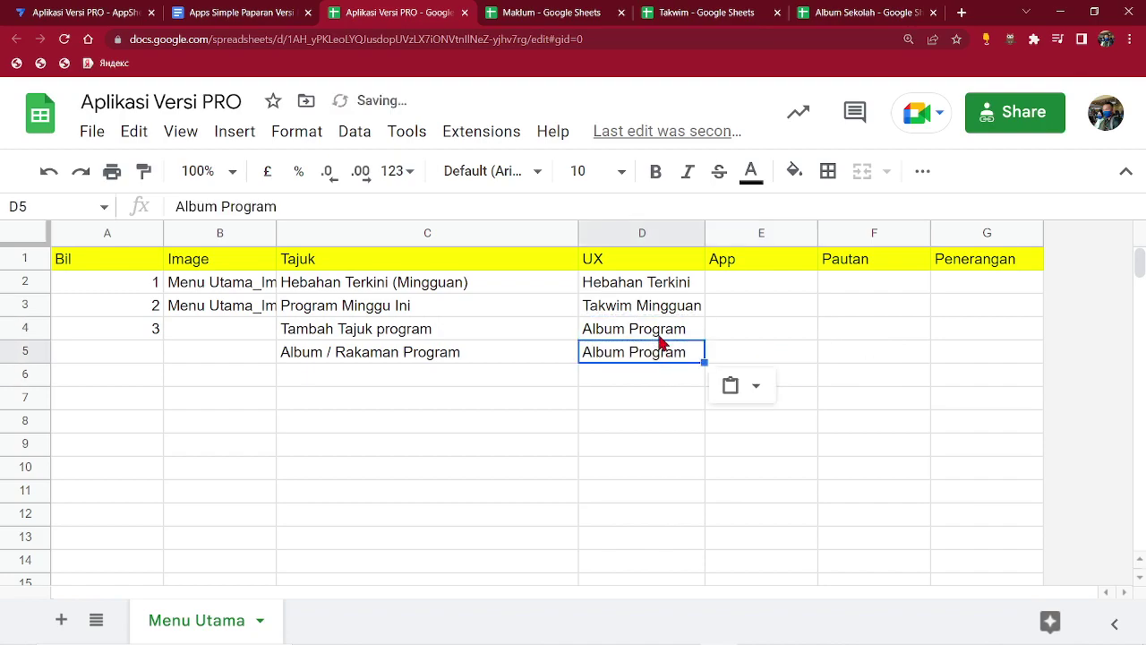
pyautogui.click(660, 338)
pyautogui.press('Delete')
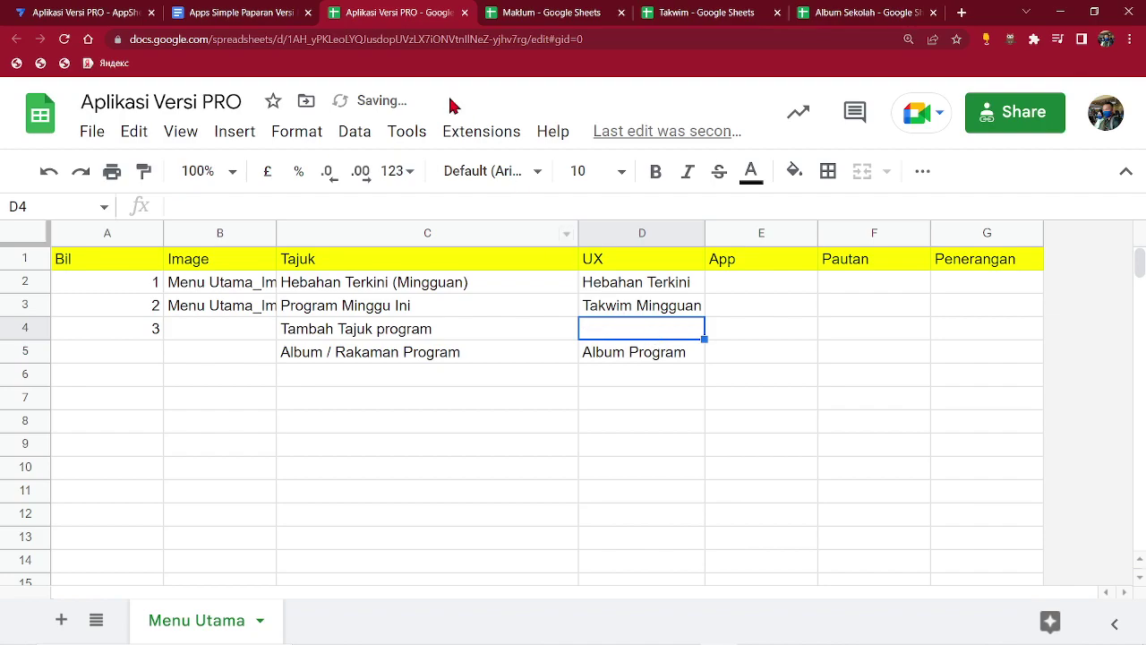
# Copy the view name Tajuk Album_Form from the AppSheet editor and paste it into the UX cell of row 4 in the spreadsheet.
pyautogui.click(132, 9)
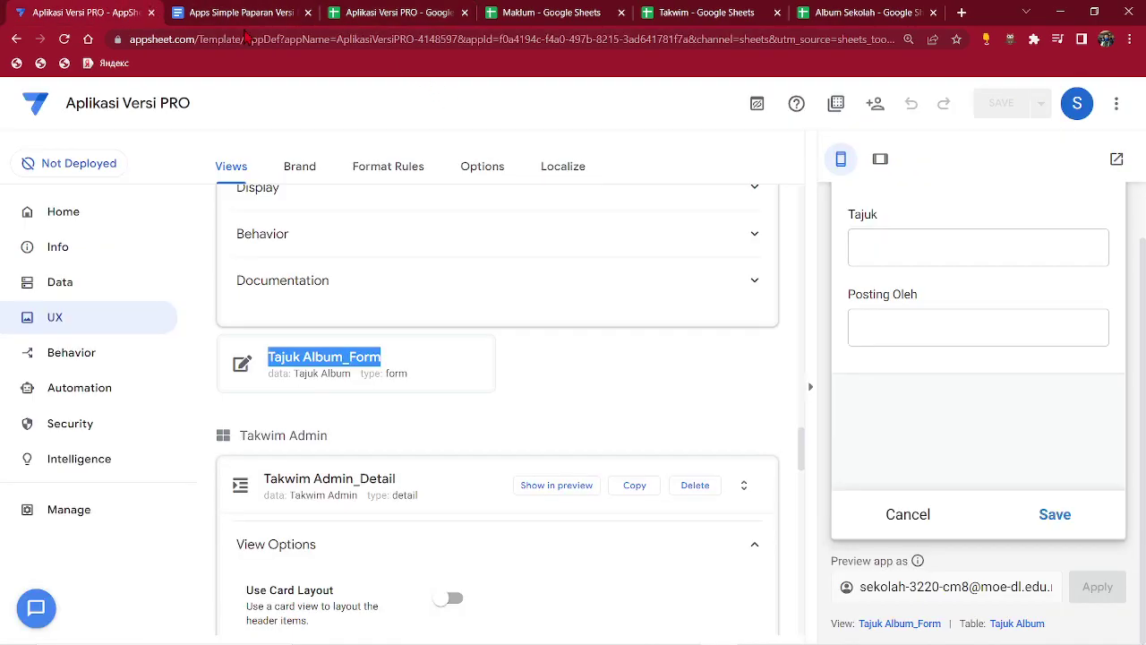
pyautogui.rightClick(327, 365)
pyautogui.click(353, 367)
pyautogui.click(380, 12)
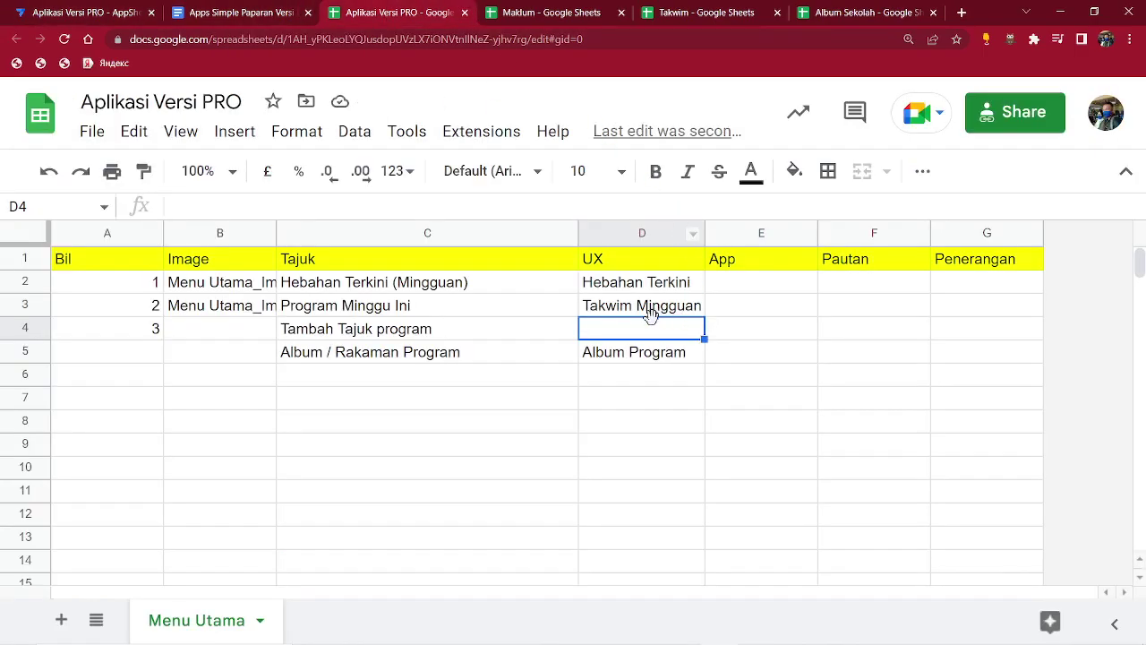
pyautogui.rightClick(630, 342)
pyautogui.click(706, 264)
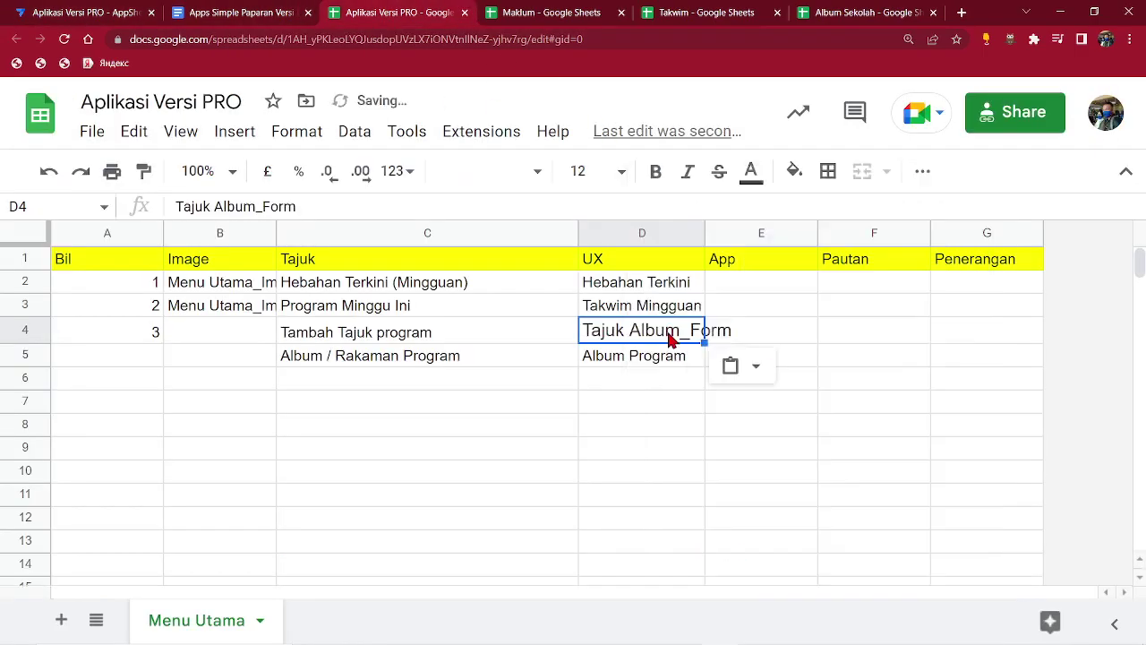
# Number the Album / Rakaman Program row as 4 in the Bil column.
pyautogui.click(443, 399)
pyautogui.click(141, 358)
pyautogui.write('4')
pyautogui.click(348, 433)
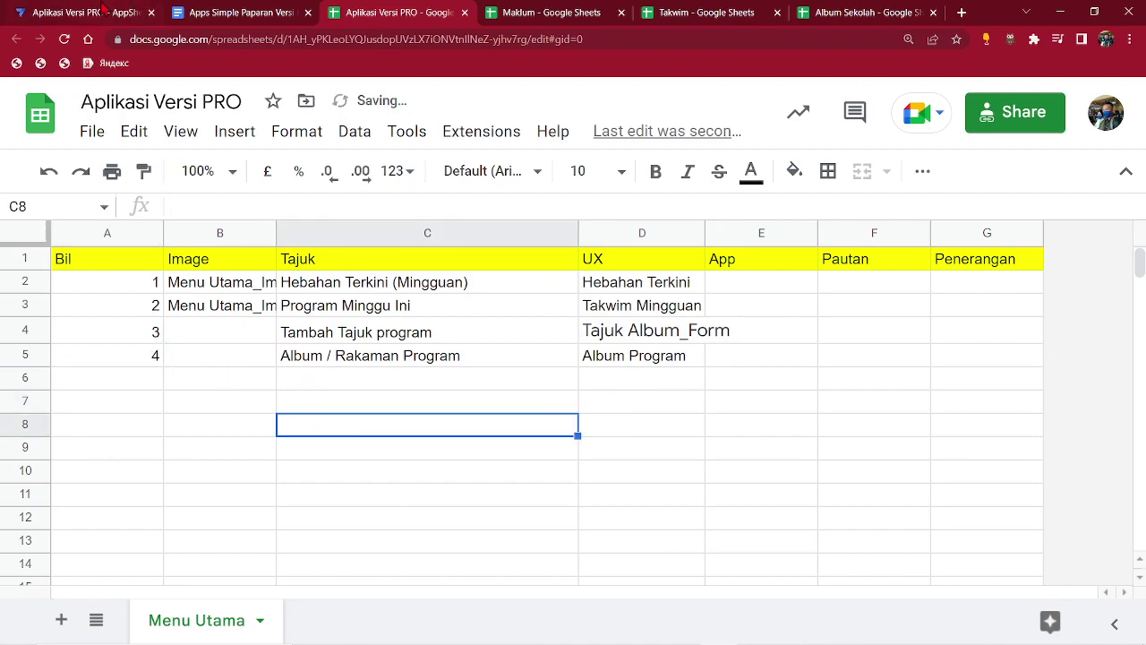
# Switch to the AppSheet editor, cancel the open form in the preview and sync the app to reload Menu Utama.
pyautogui.click(103, 11)
pyautogui.click(927, 516)
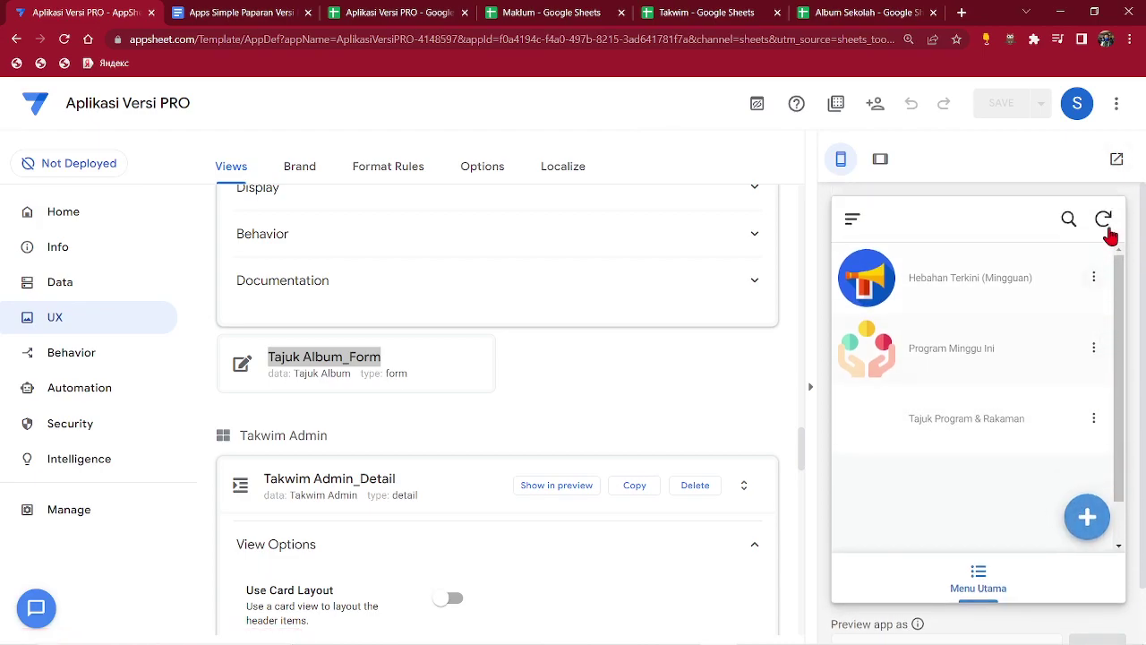
pyautogui.click(1102, 217)
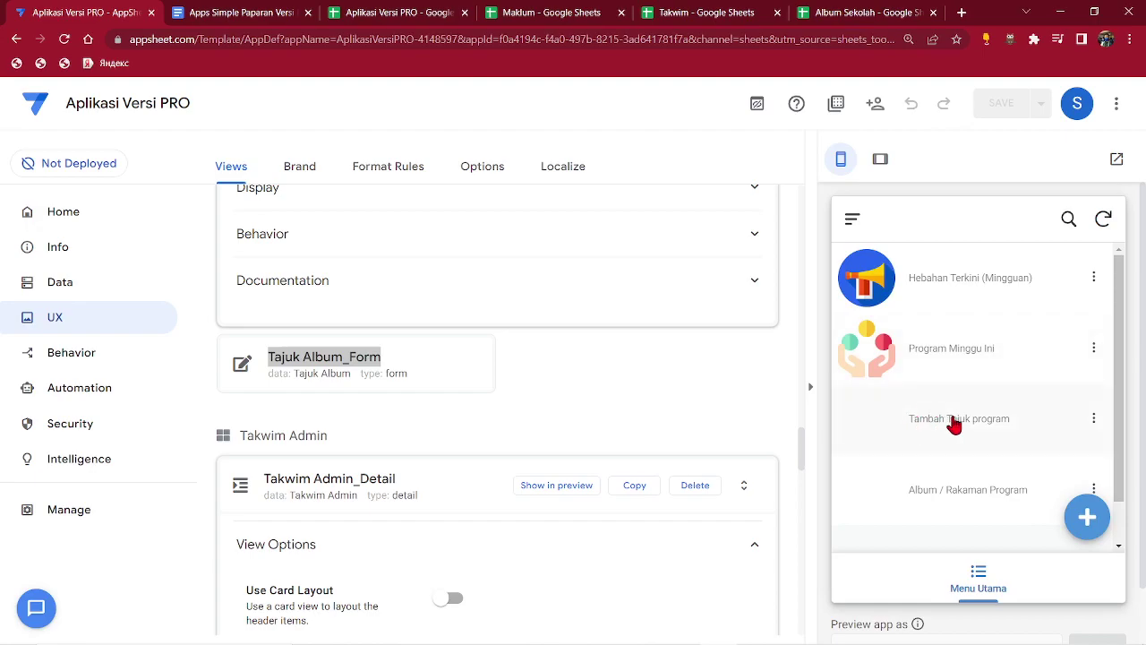
# Open Tambah Tajuk program in the preview and save a test album with the Tajuk xxxxxxxxxxxmen.
pyautogui.click(960, 427)
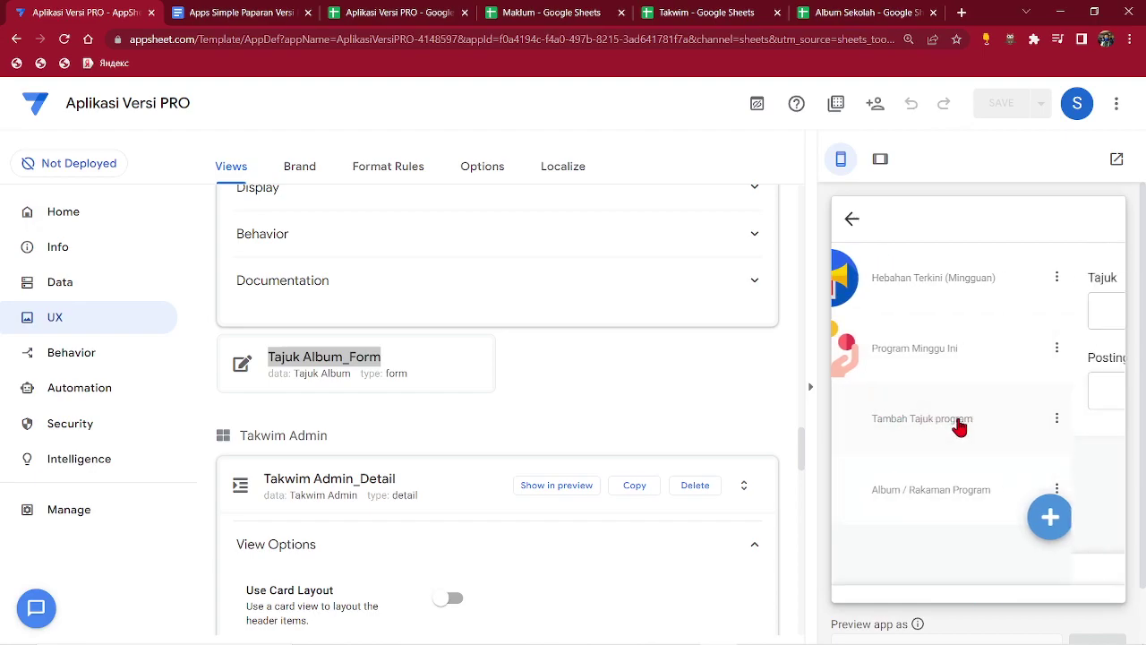
pyautogui.write('xxxxxxxxxxxxmen')
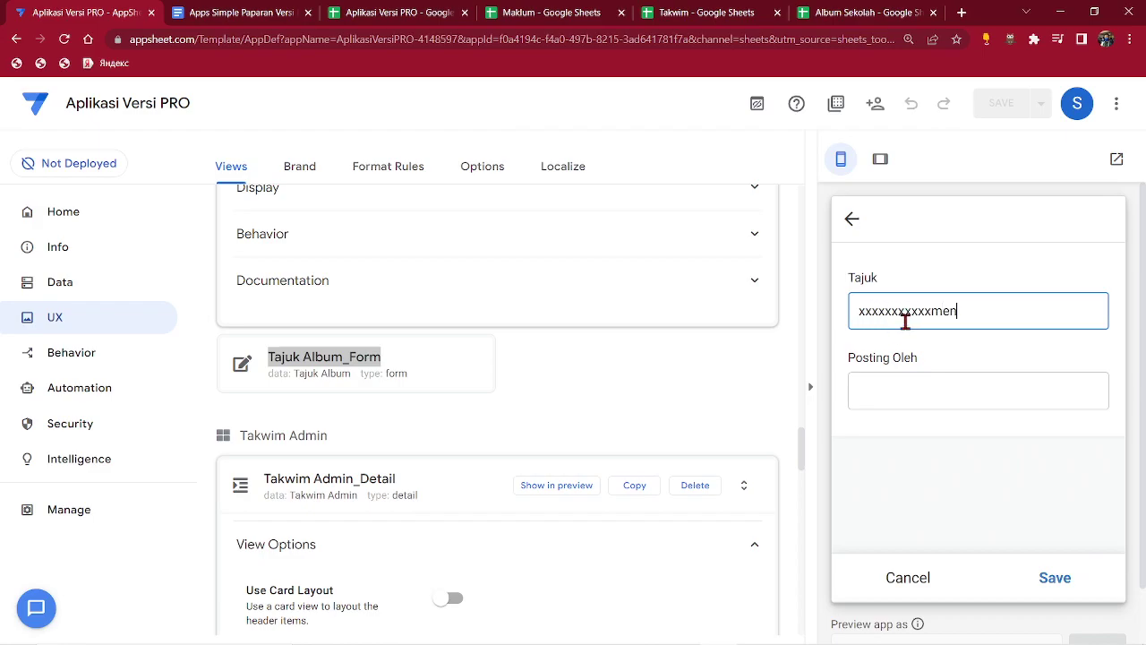
pyautogui.click(888, 379)
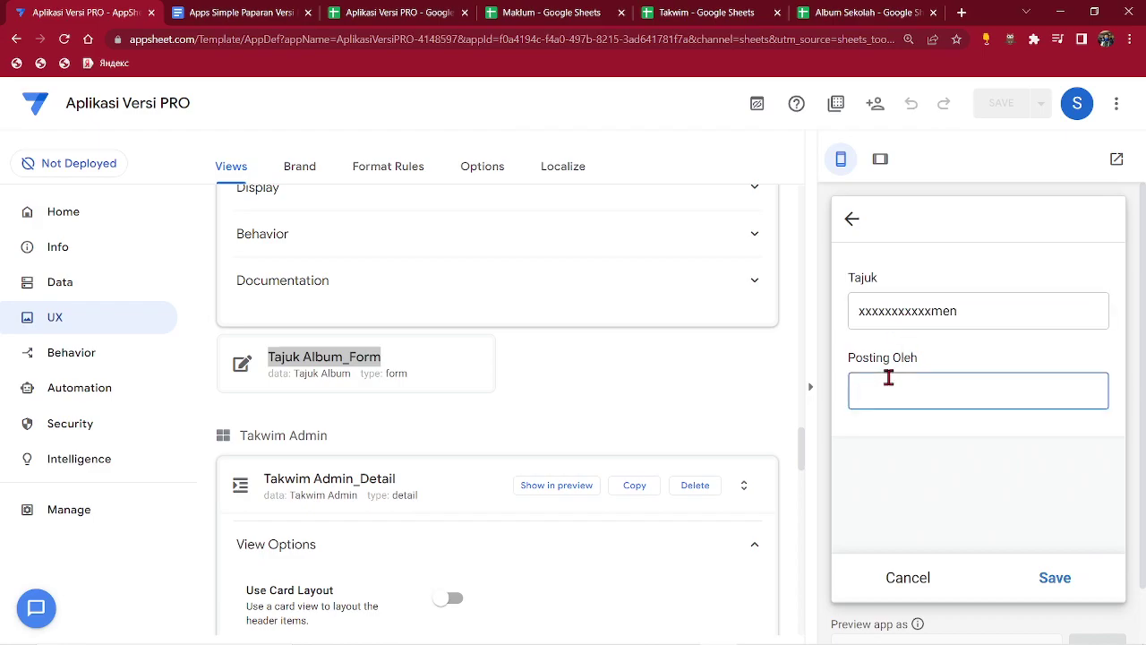
pyautogui.click(1055, 577)
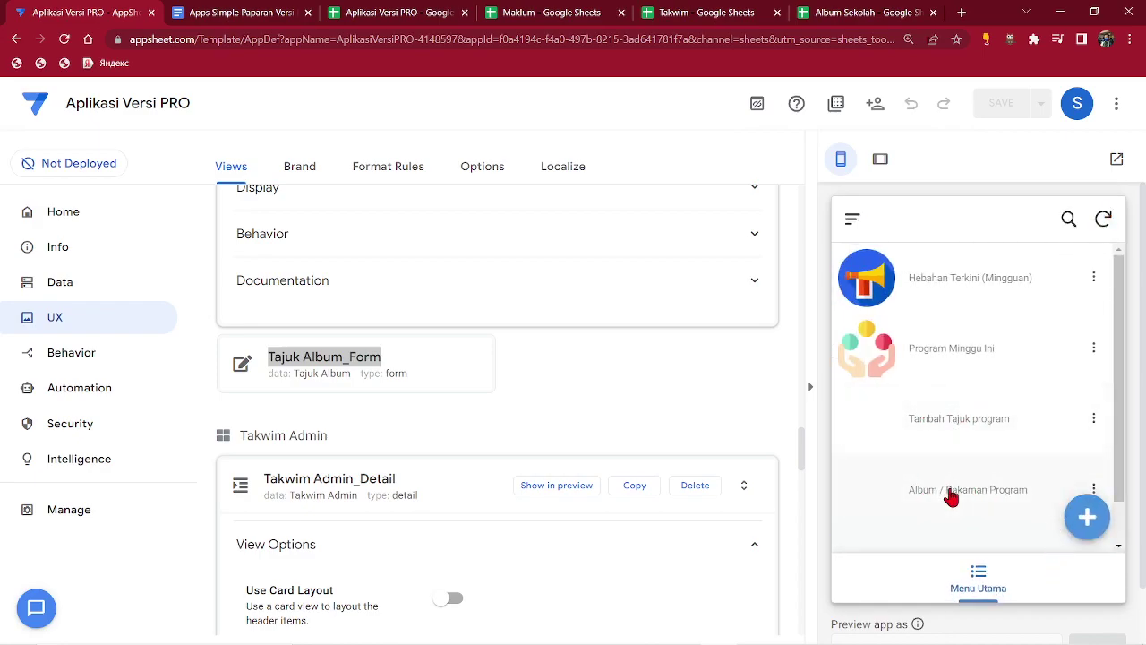
# Check the album list under Album / Rakaman Program, then open and leave the Tambah Tajuk program form from Menu Utama.
pyautogui.click(951, 493)
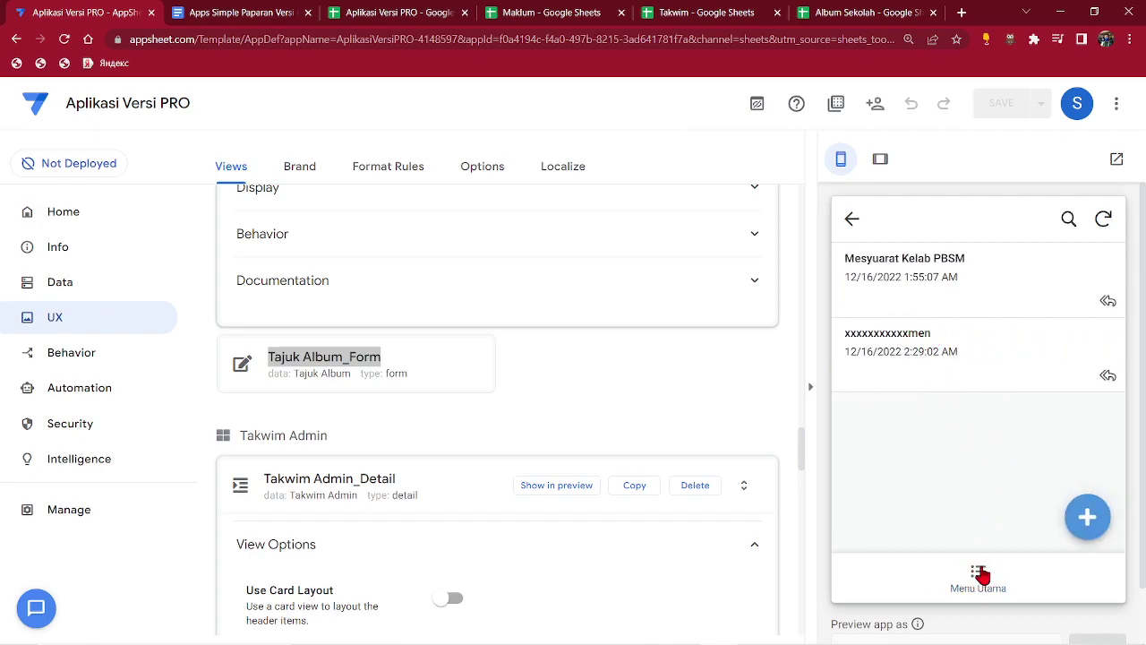
pyautogui.click(979, 575)
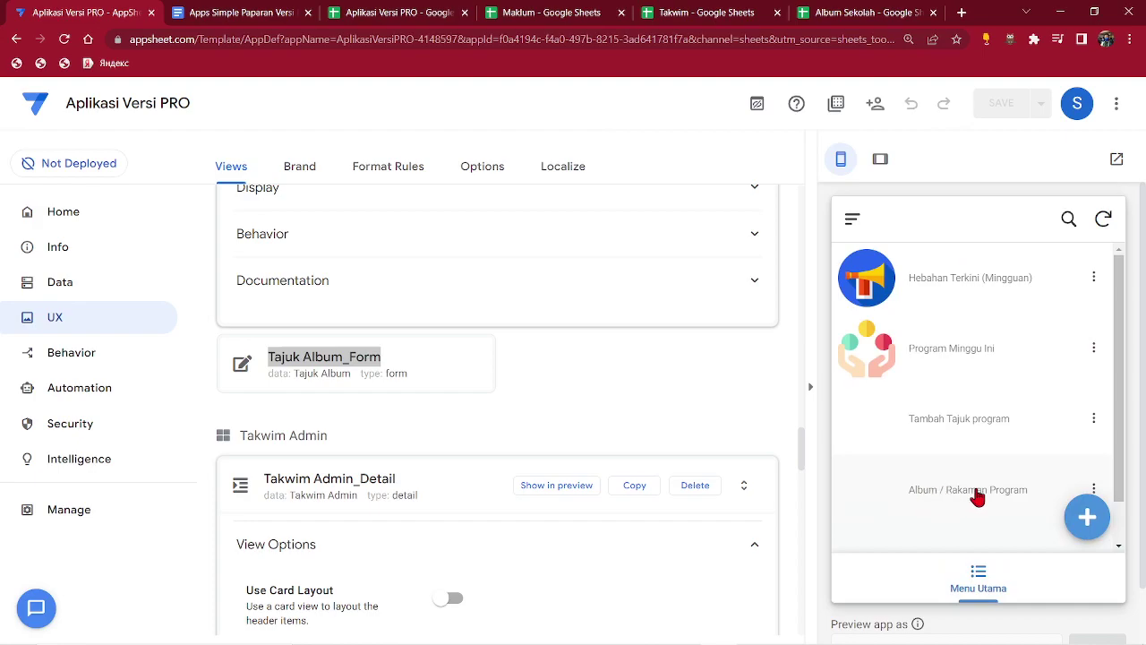
pyautogui.click(954, 427)
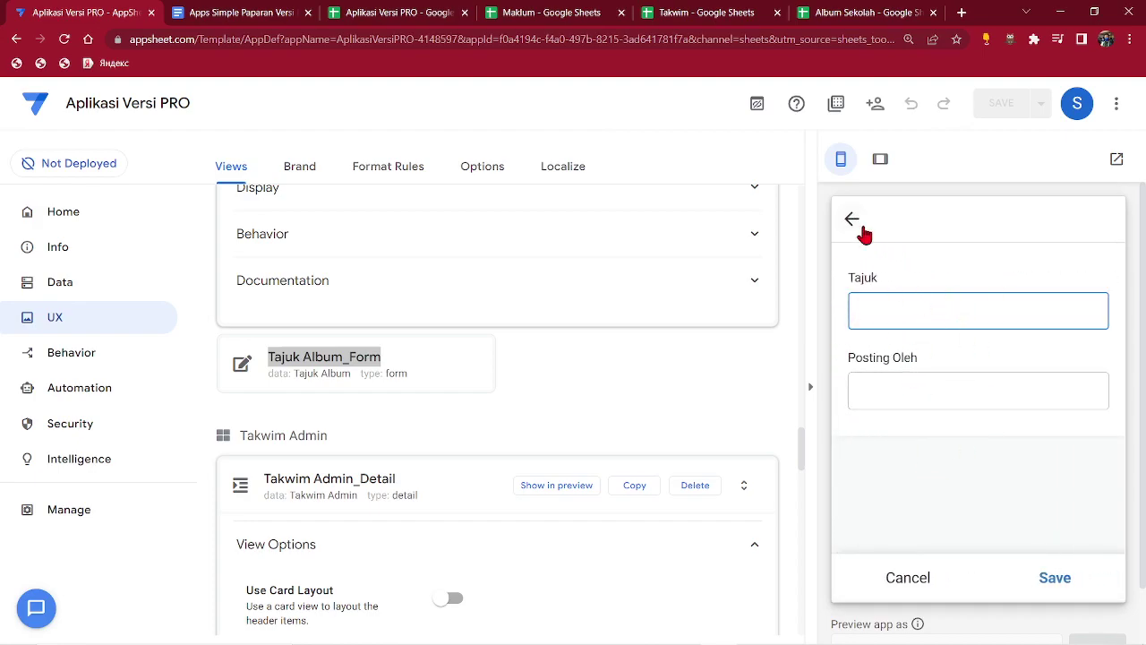
pyautogui.click(852, 222)
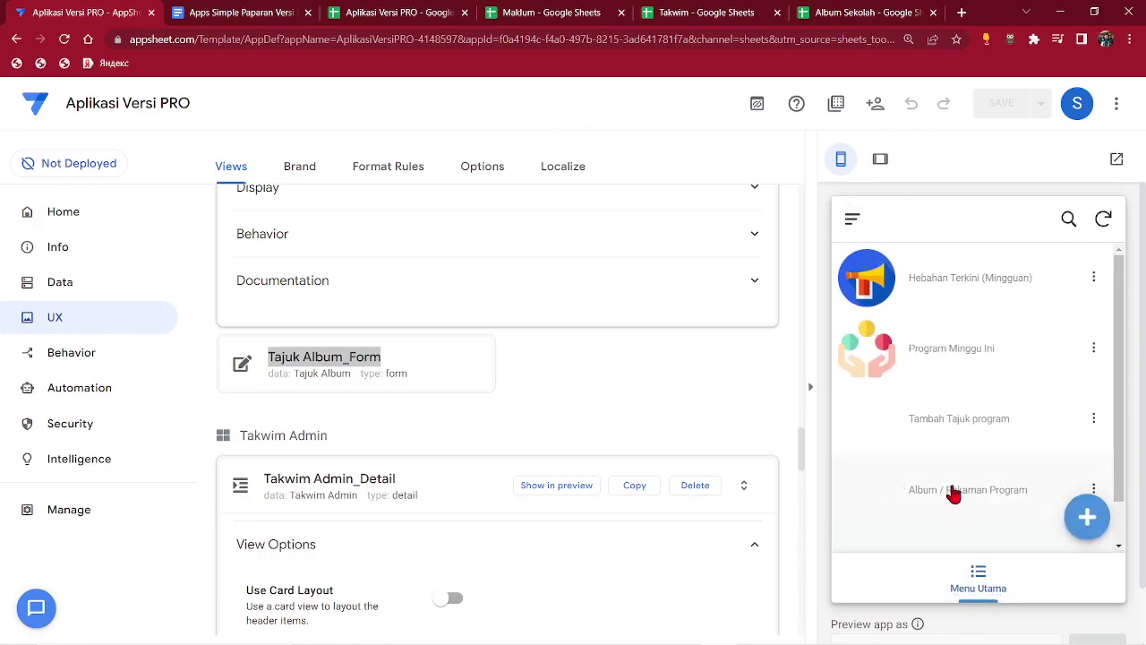
# Open the photo entry form for the xxxxxxxxxxxmen album, review its fields down to Disediakan Oleh and cancel it.
pyautogui.click(969, 493)
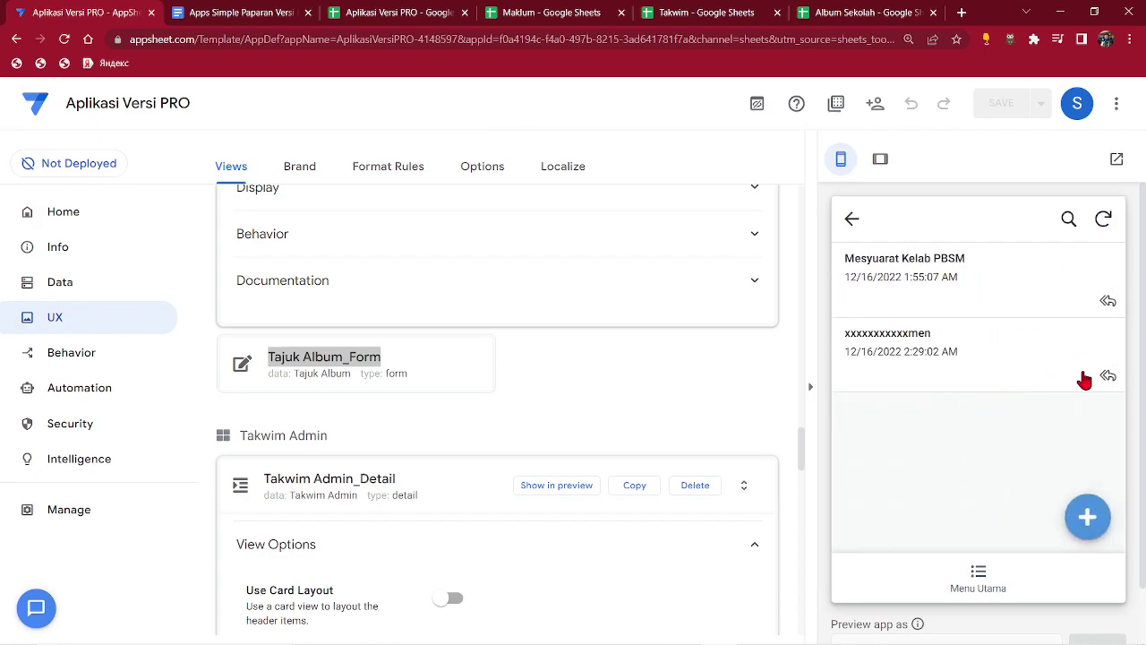
pyautogui.click(1110, 377)
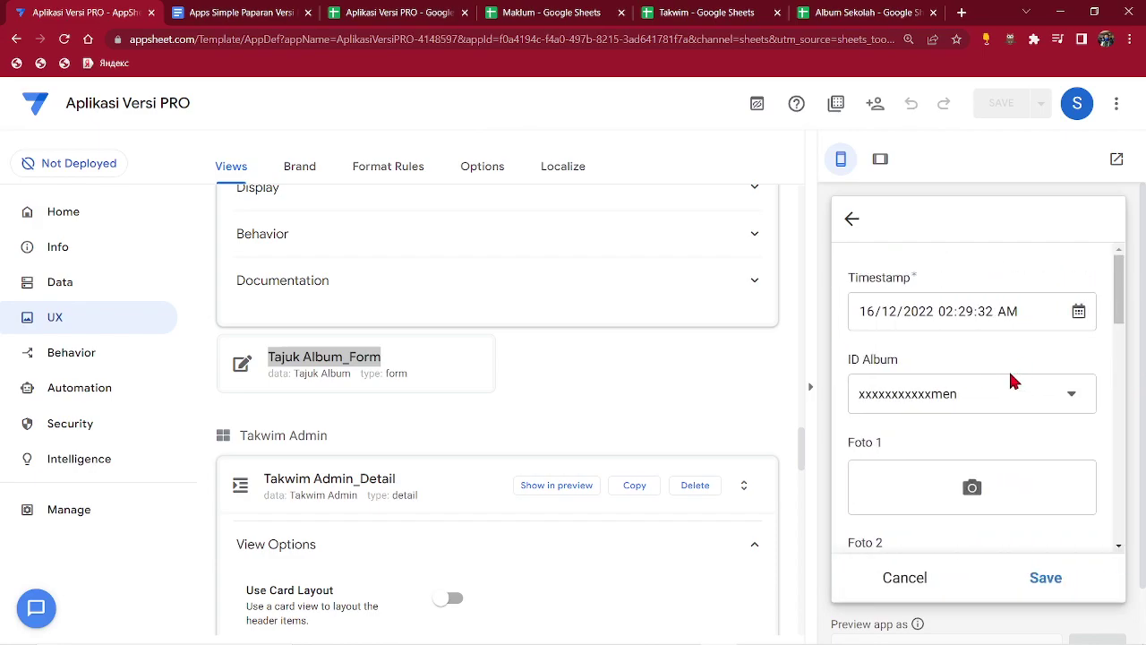
pyautogui.scroll(-1, 994, 448)
pyautogui.scroll(-5, 905, 429)
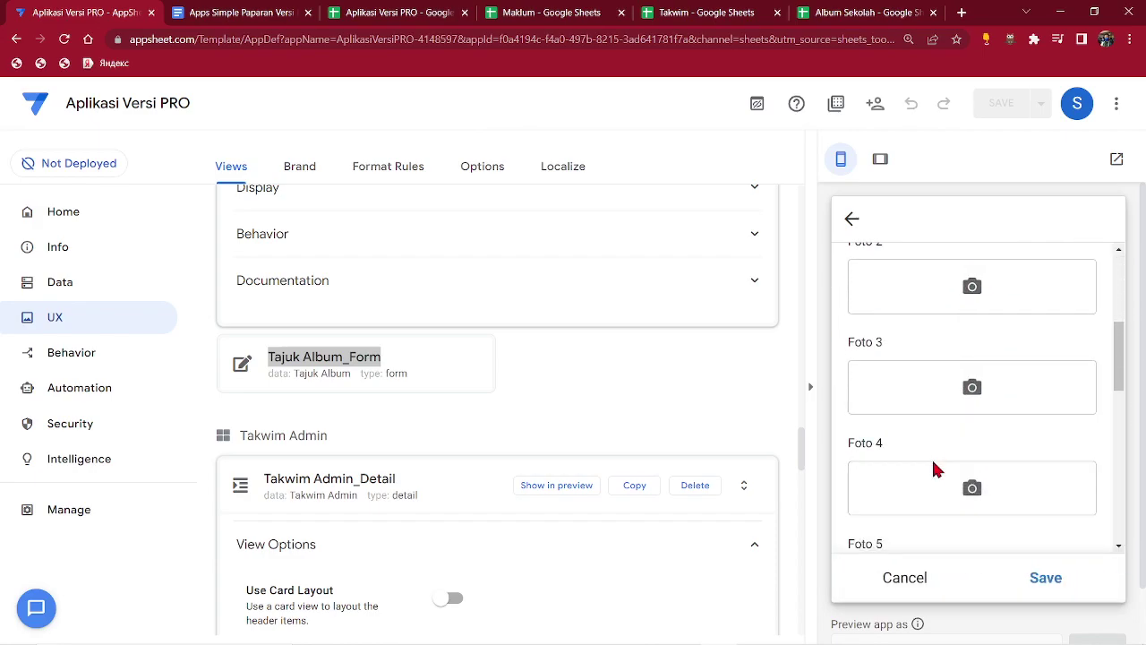
pyautogui.scroll(-4, 936, 519)
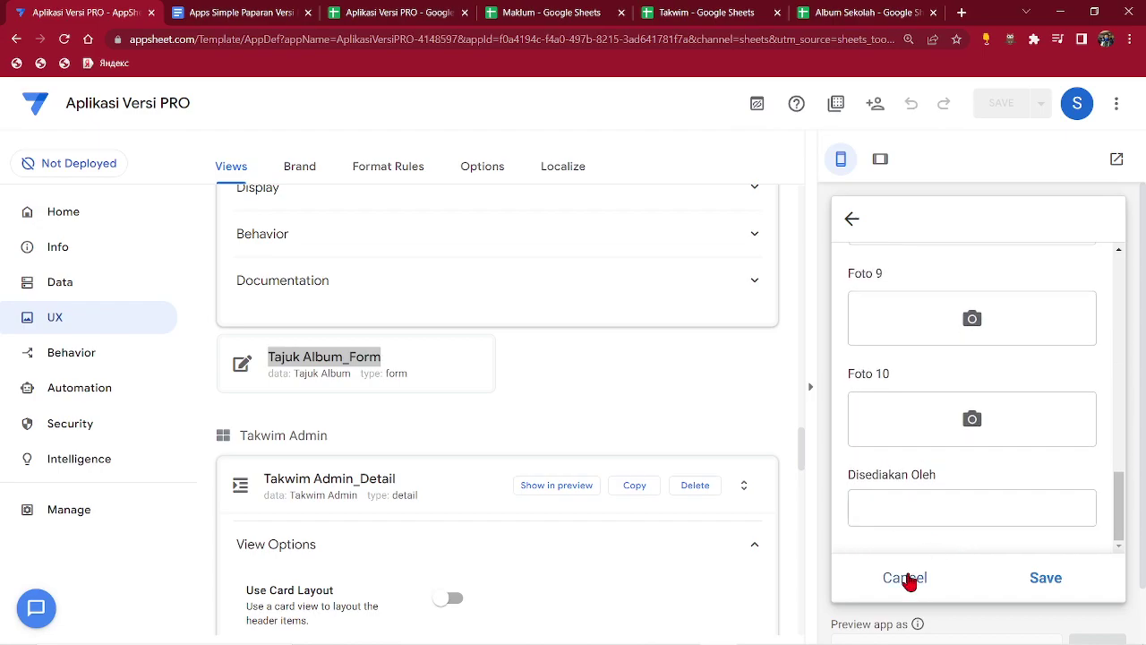
pyautogui.click(906, 579)
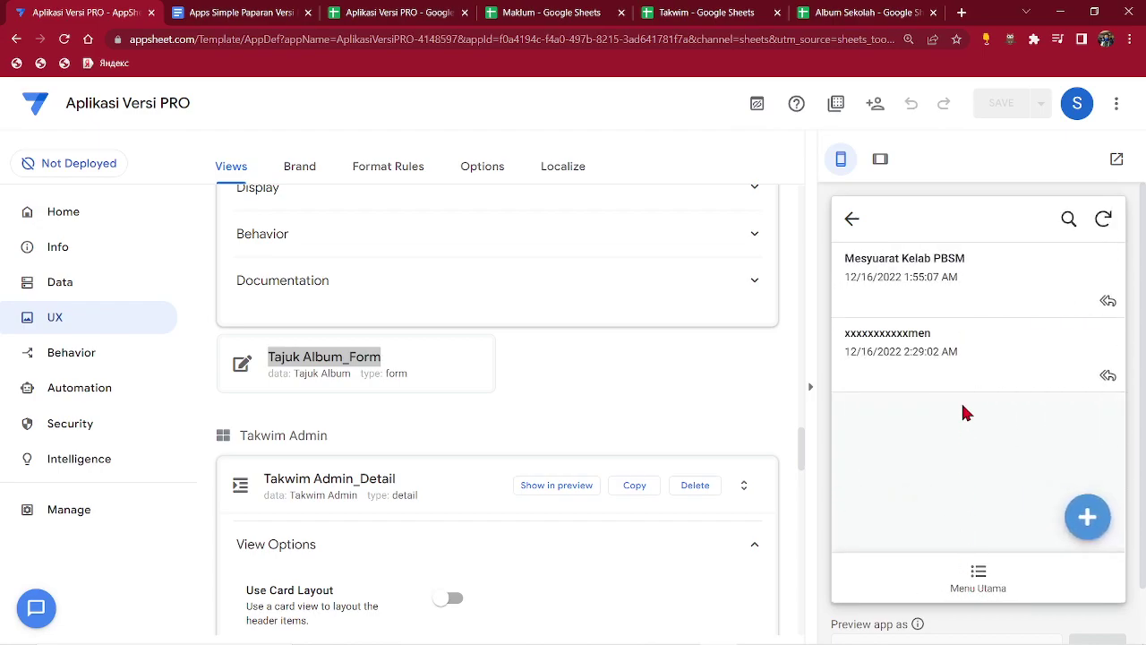
# Open the Mesyuarat Kelab PBSM album in the preview and examine its title, Jumlah Jurukamera and photo cards.
pyautogui.click(937, 278)
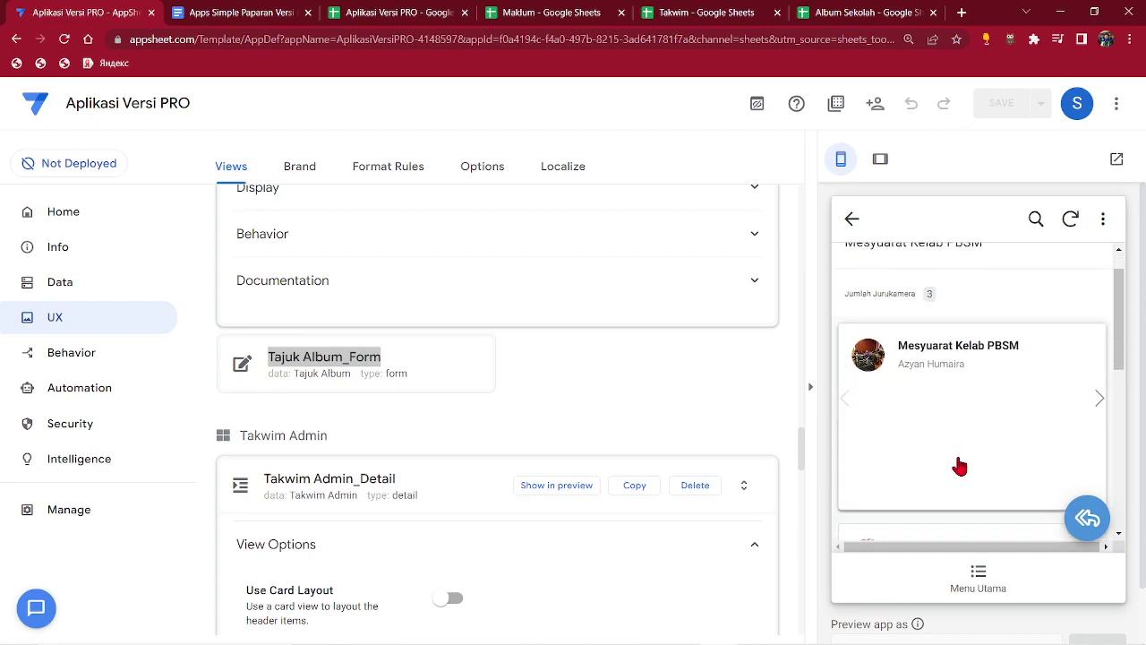
pyautogui.scroll(-2, 959, 466)
pyautogui.scroll(2, 951, 411)
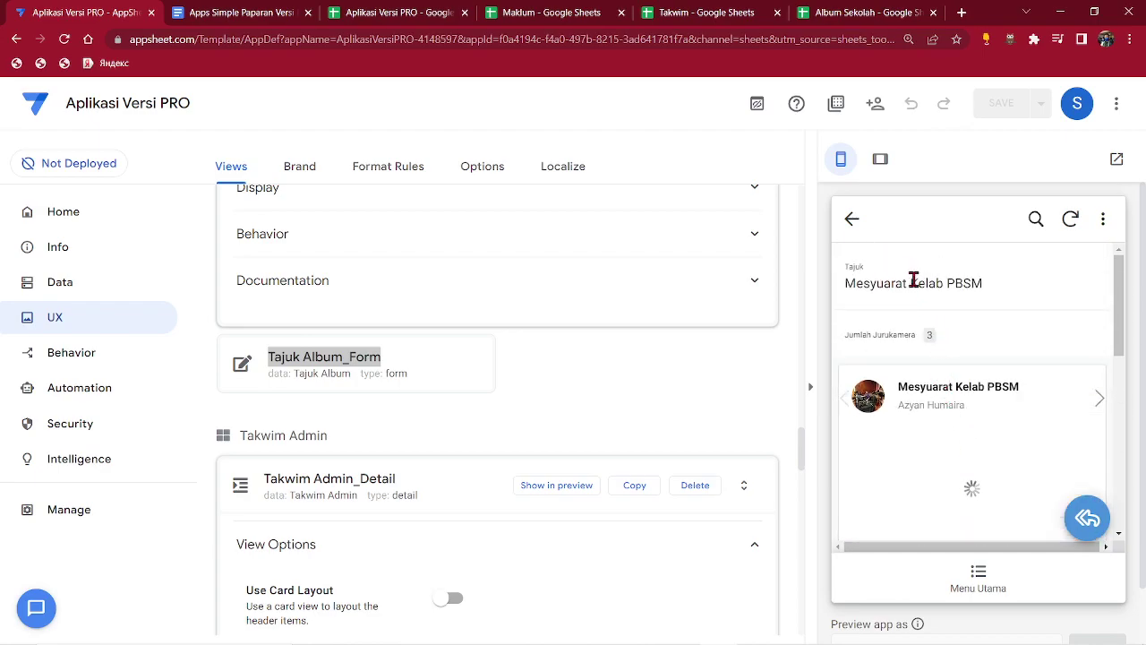
pyautogui.scroll(-2, 966, 422)
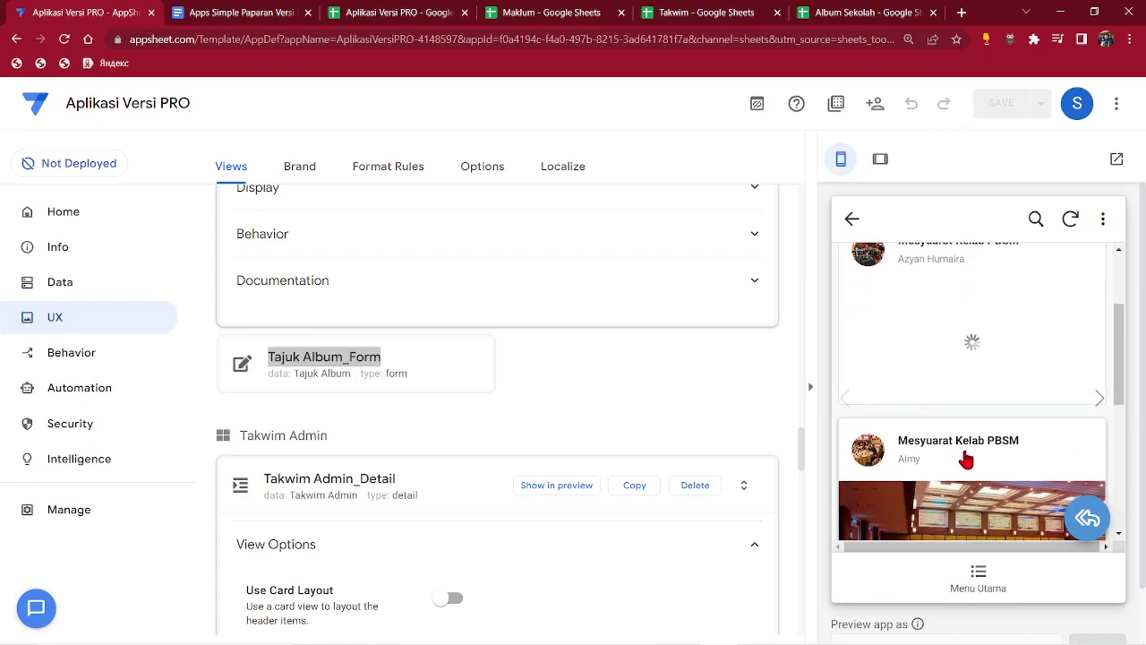
pyautogui.scroll(2, 946, 402)
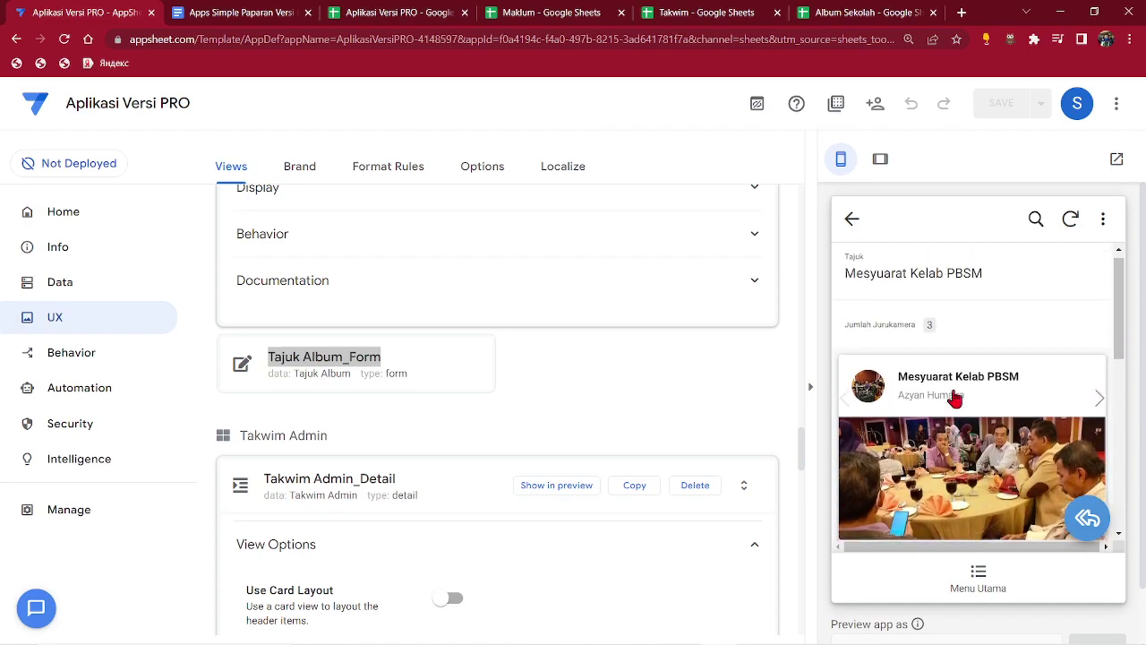
# Examine the photo cards of the Mesyuarat Kelab PBSM album down to the last one and return to the UX views list.
pyautogui.scroll(-6, 946, 411)
pyautogui.scroll(6, 958, 447)
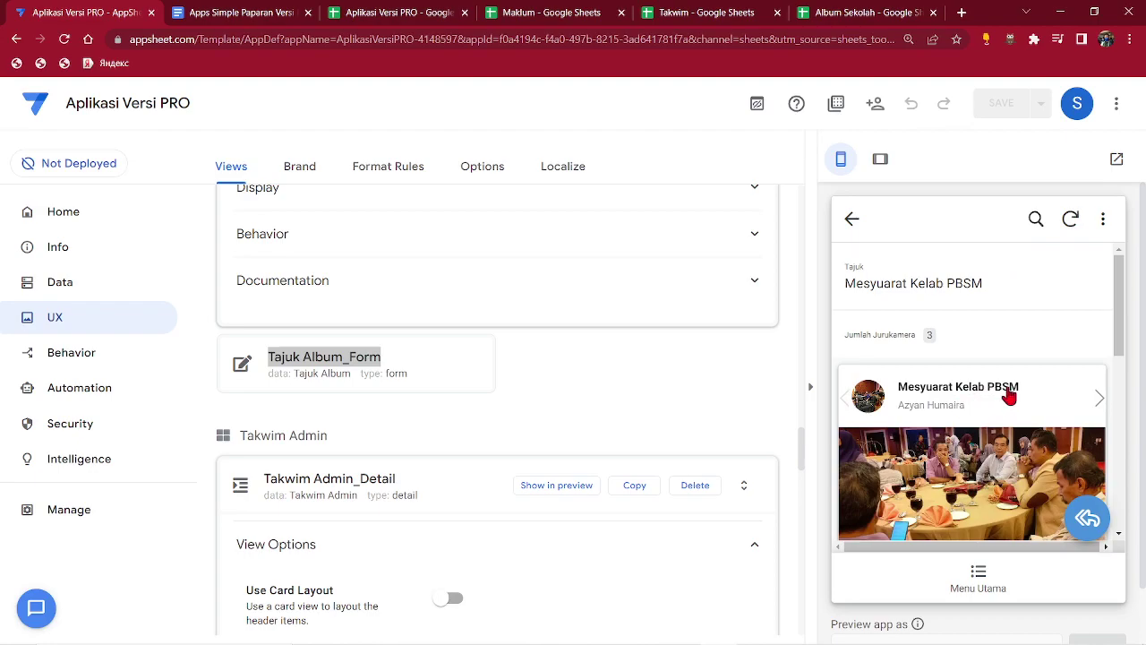
pyautogui.scroll(-2, 1084, 363)
pyautogui.scroll(2, 964, 332)
pyautogui.scroll(-1, 1003, 358)
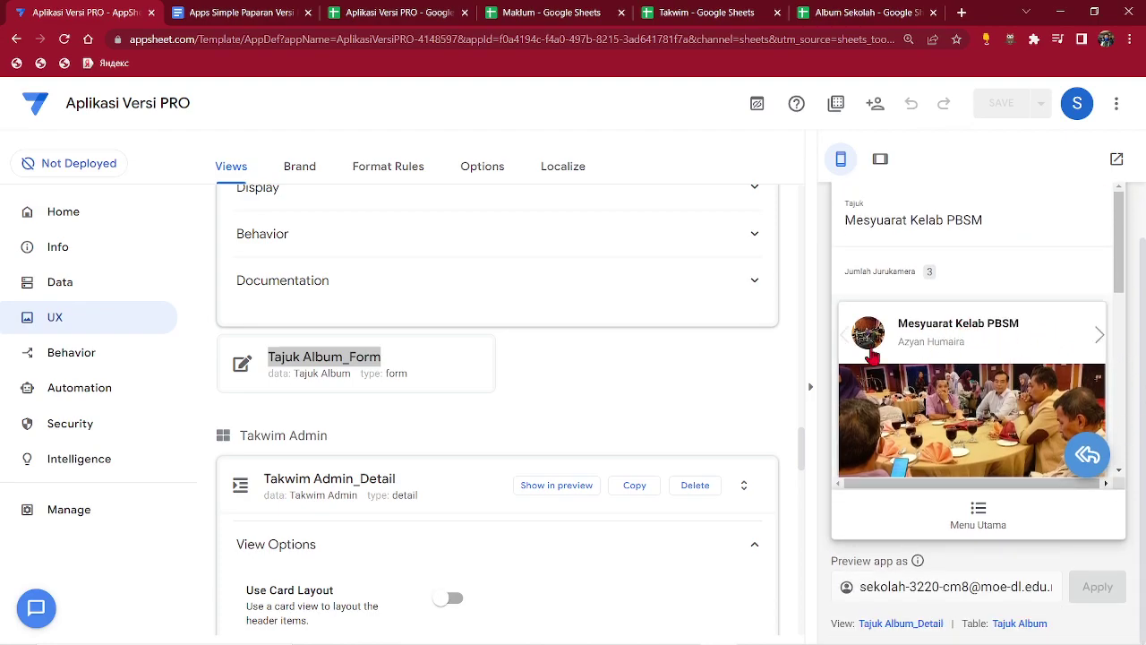
pyautogui.scroll(2, 532, 394)
pyautogui.click(80, 285)
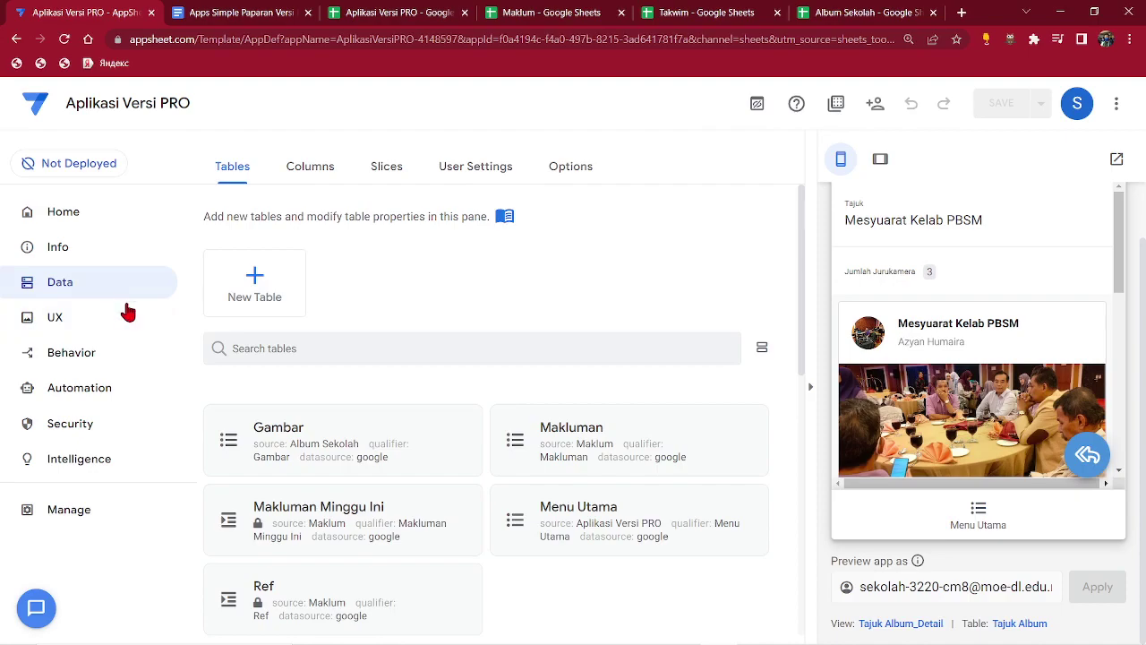
pyautogui.click(77, 323)
pyautogui.scroll(-2, 340, 402)
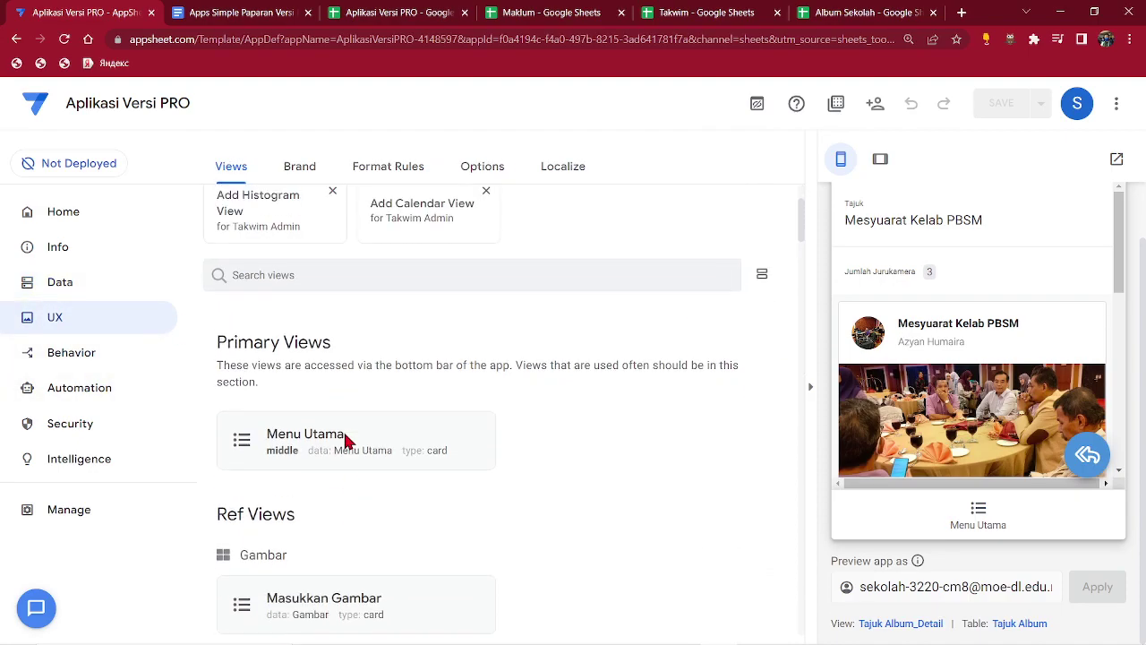
pyautogui.click(954, 325)
pyautogui.scroll(-5, 974, 430)
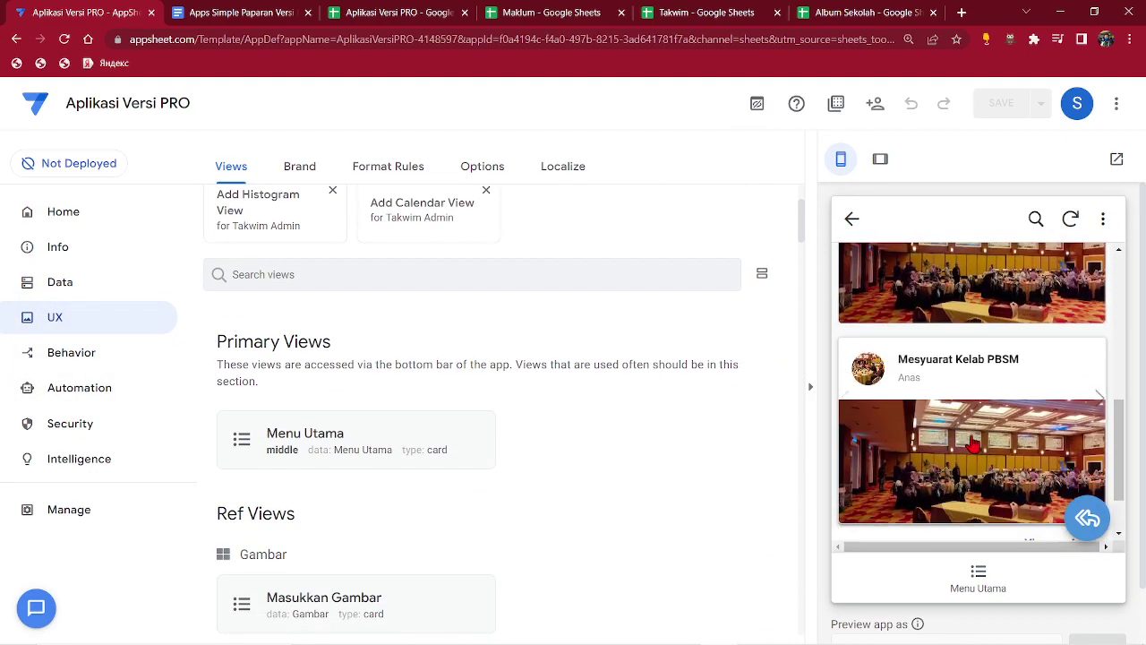
pyautogui.scroll(-2, 973, 443)
pyautogui.scroll(-2, 452, 479)
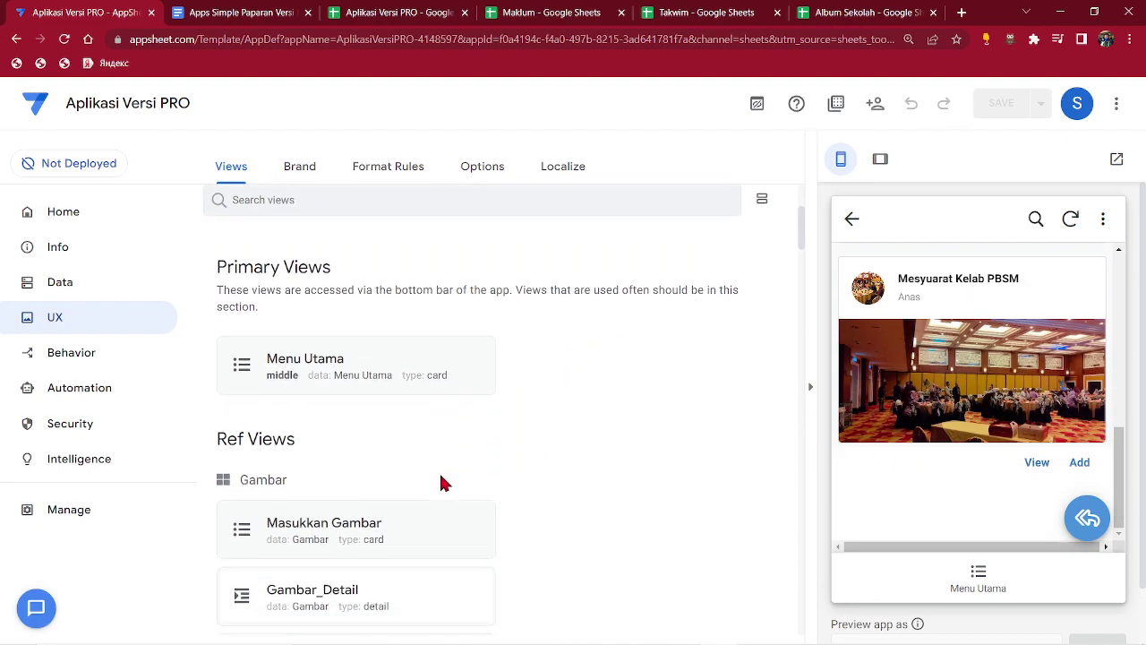
pyautogui.scroll(1, 972, 518)
pyautogui.scroll(-1, 550, 491)
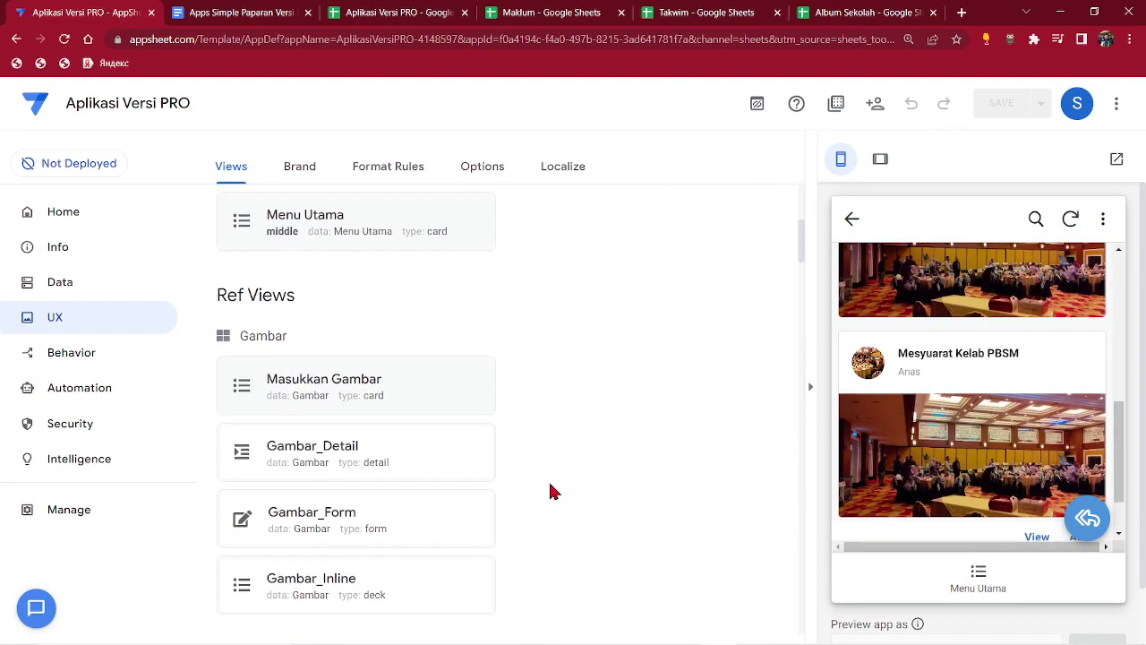
# In the Masukkan Gambar view's card layout, set the title to show the Disediakan Oleh column.
pyautogui.click(357, 380)
pyautogui.scroll(-6, 627, 402)
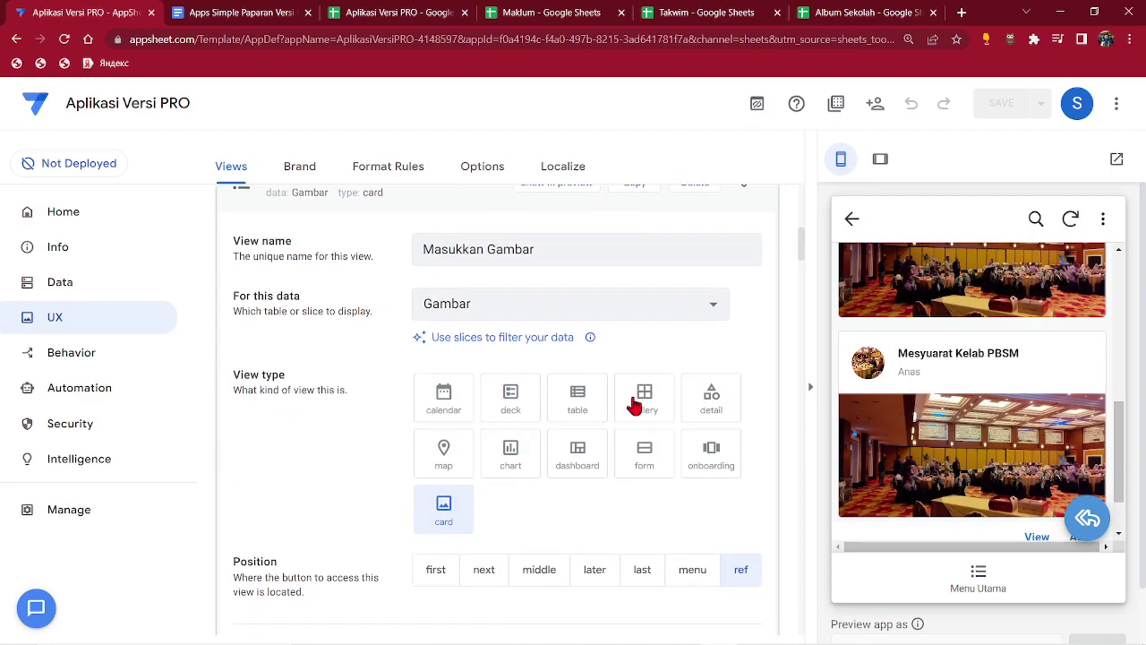
pyautogui.scroll(-4, 606, 512)
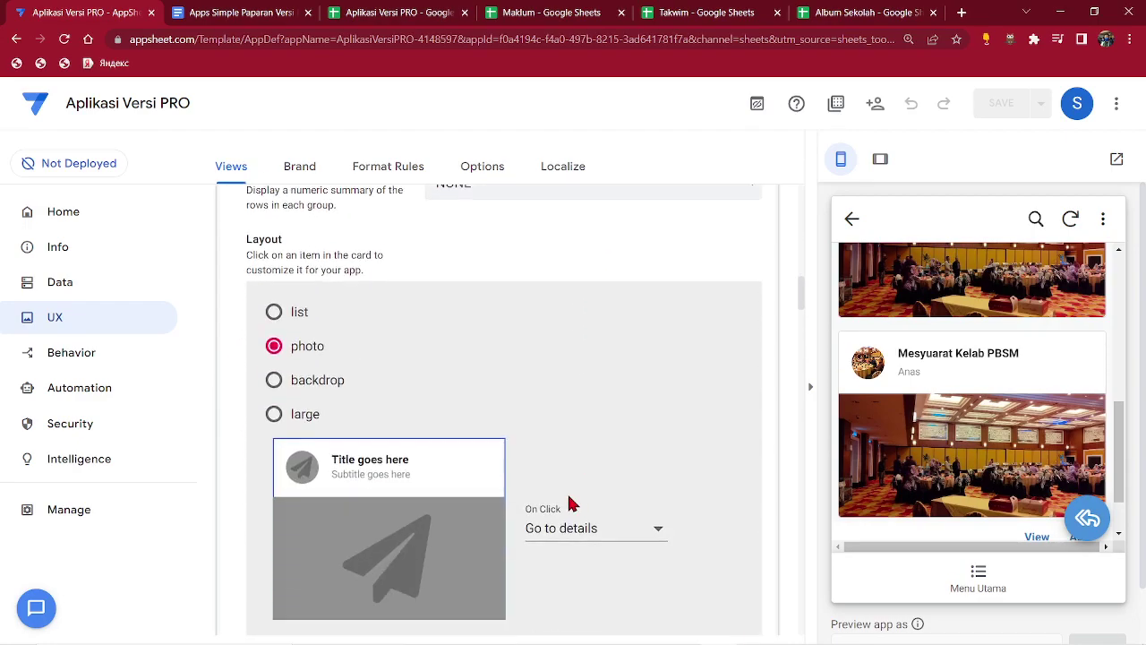
pyautogui.click(376, 465)
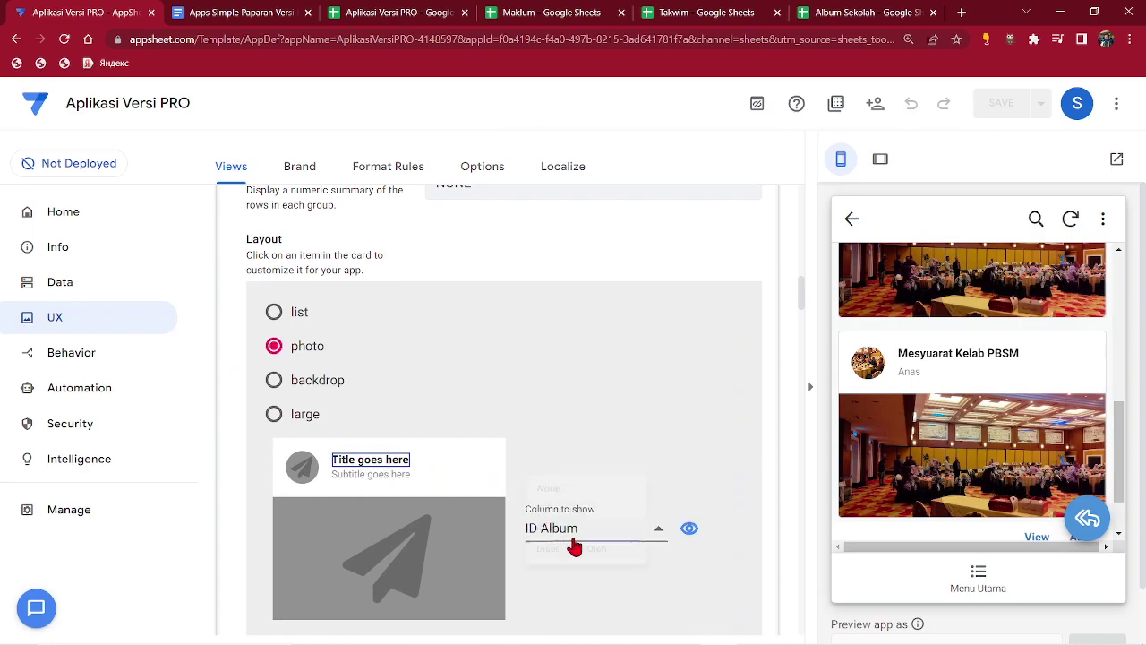
pyautogui.click(573, 540)
pyautogui.click(580, 555)
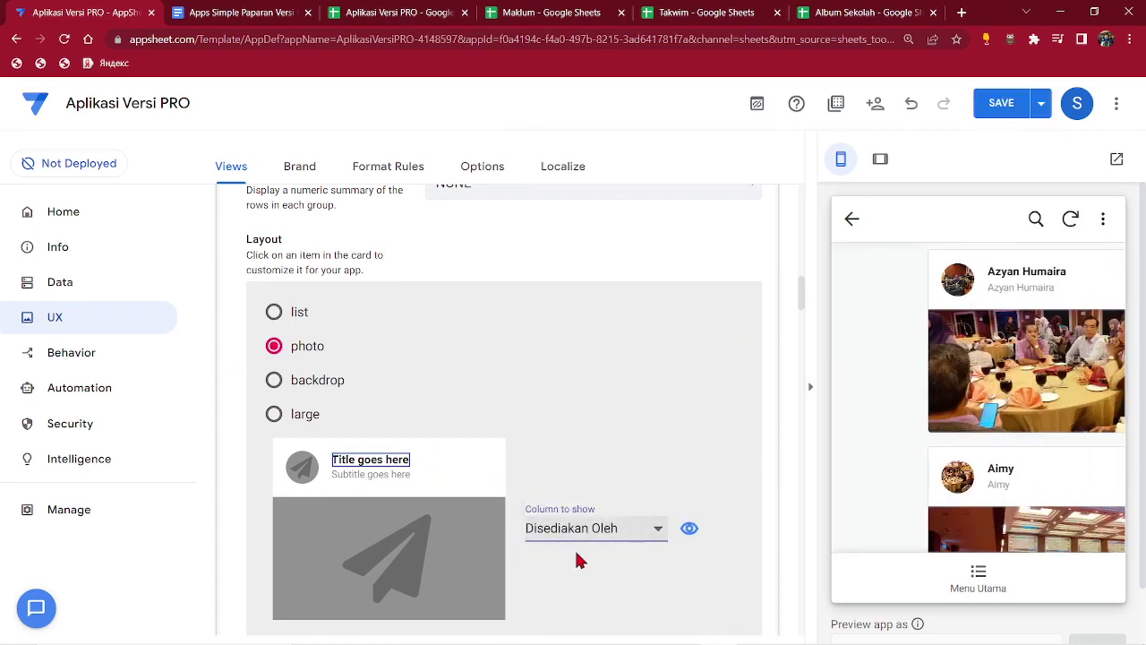
# Set the card subtitle to the Timestamp column, check the cards in the preview and save the app.
pyautogui.click(390, 476)
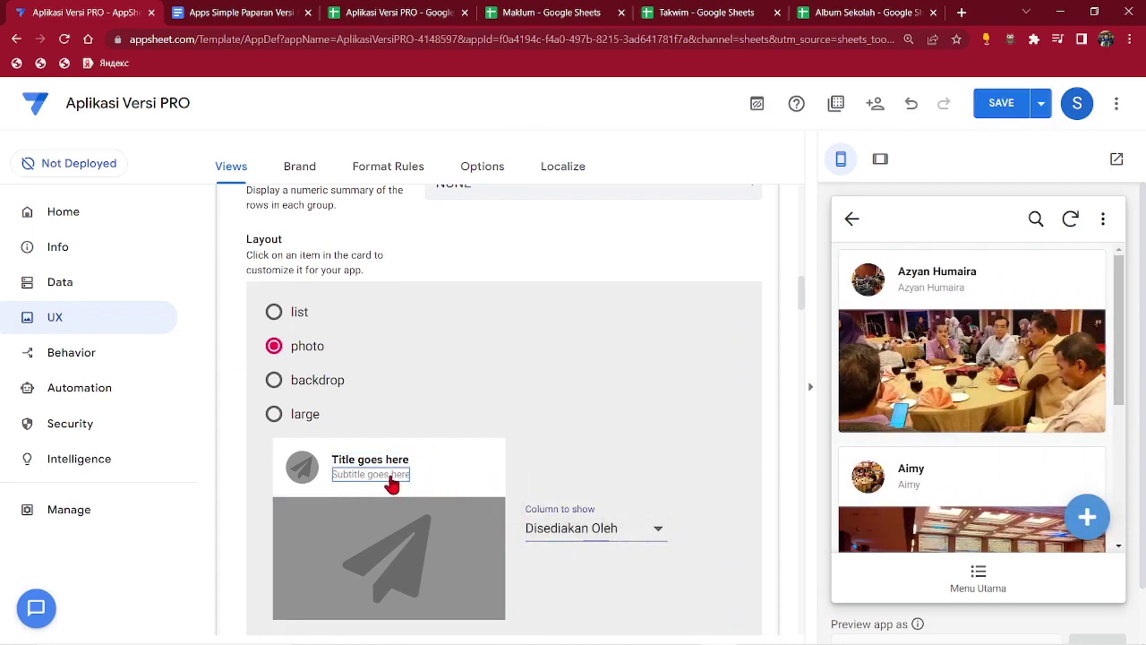
pyautogui.click(554, 538)
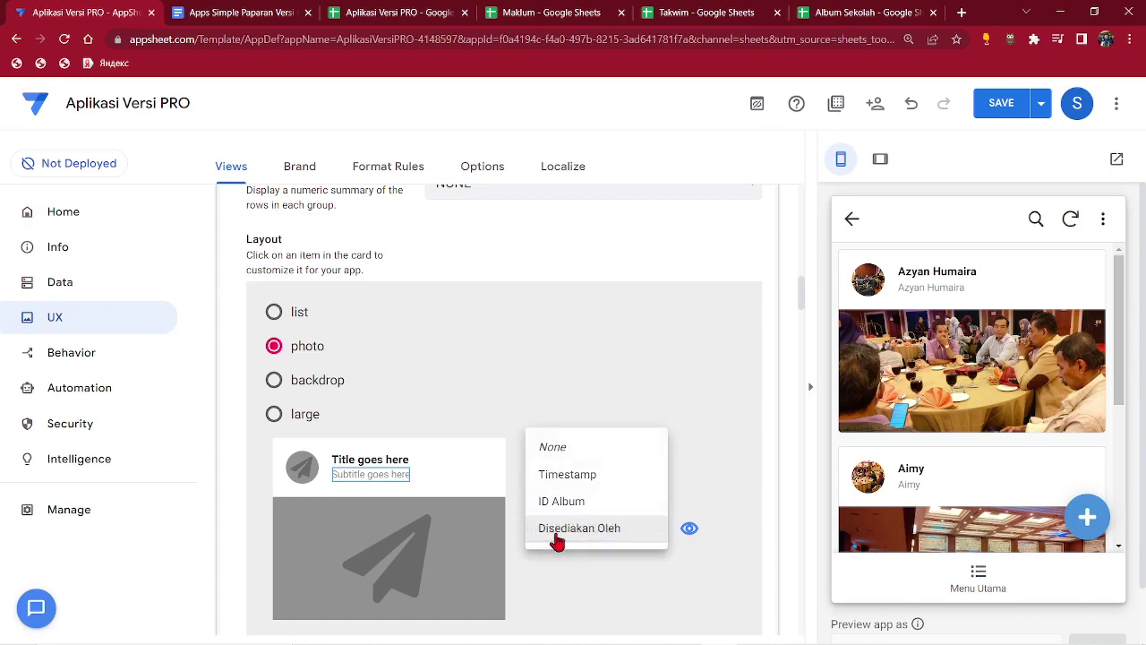
pyautogui.click(558, 474)
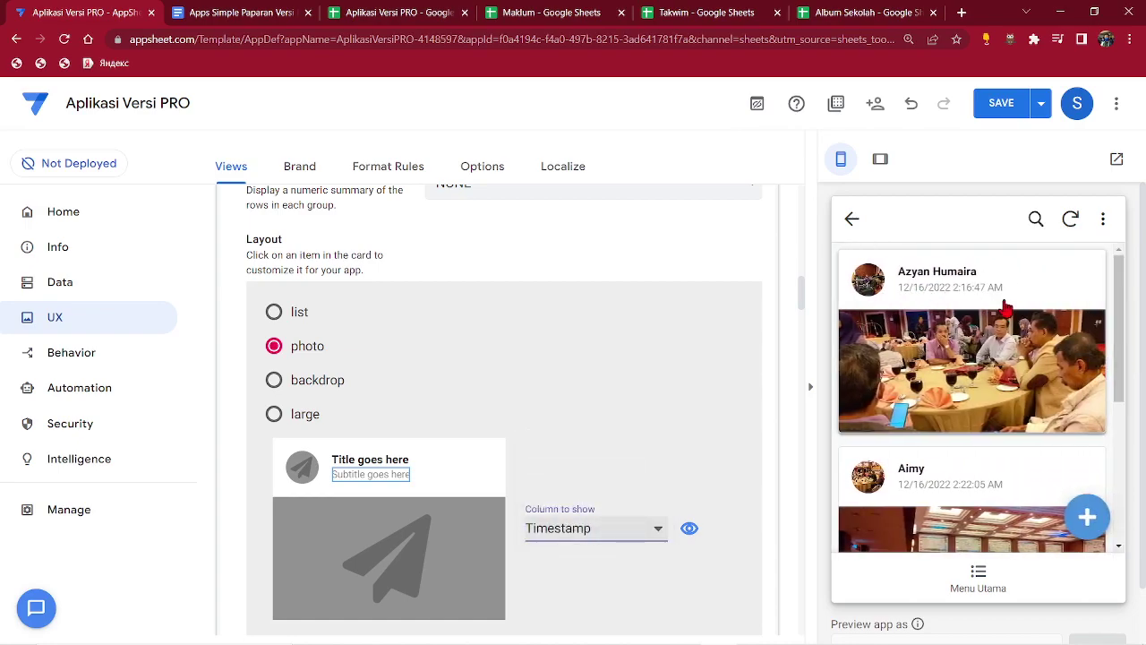
pyautogui.scroll(-3, 985, 427)
pyautogui.scroll(3, 984, 427)
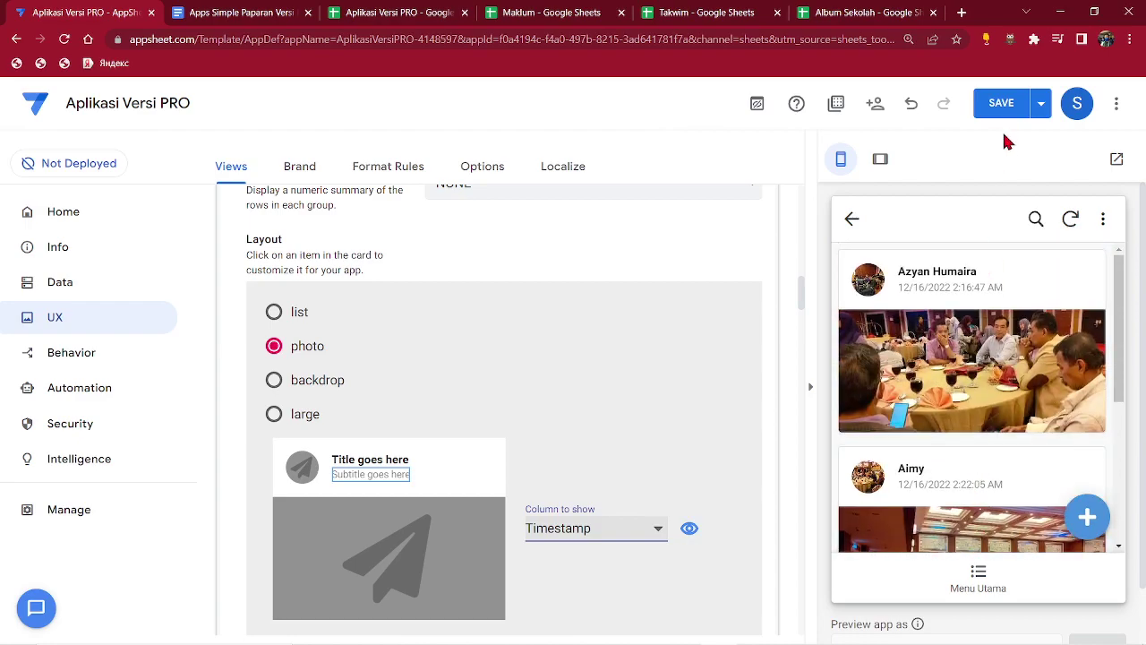
pyautogui.click(1007, 115)
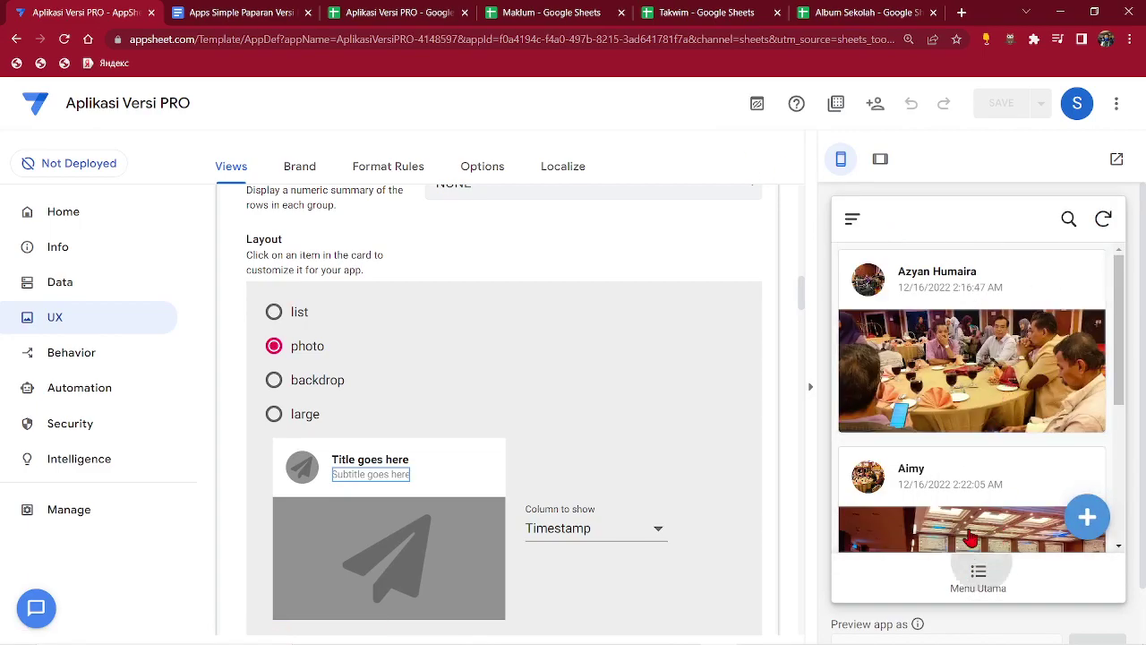
# Open the Tambah Tajuk program form from Menu Utama in the preview and cancel it.
pyautogui.click(977, 559)
pyautogui.scroll(-1, 954, 397)
pyautogui.click(958, 383)
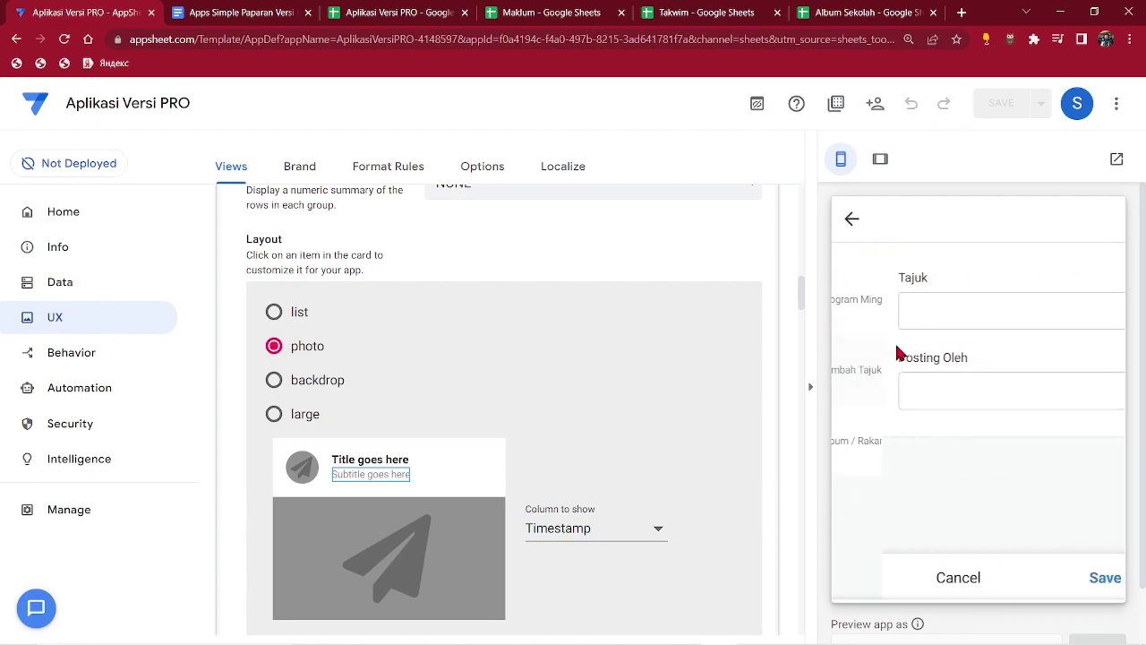
pyautogui.click(911, 575)
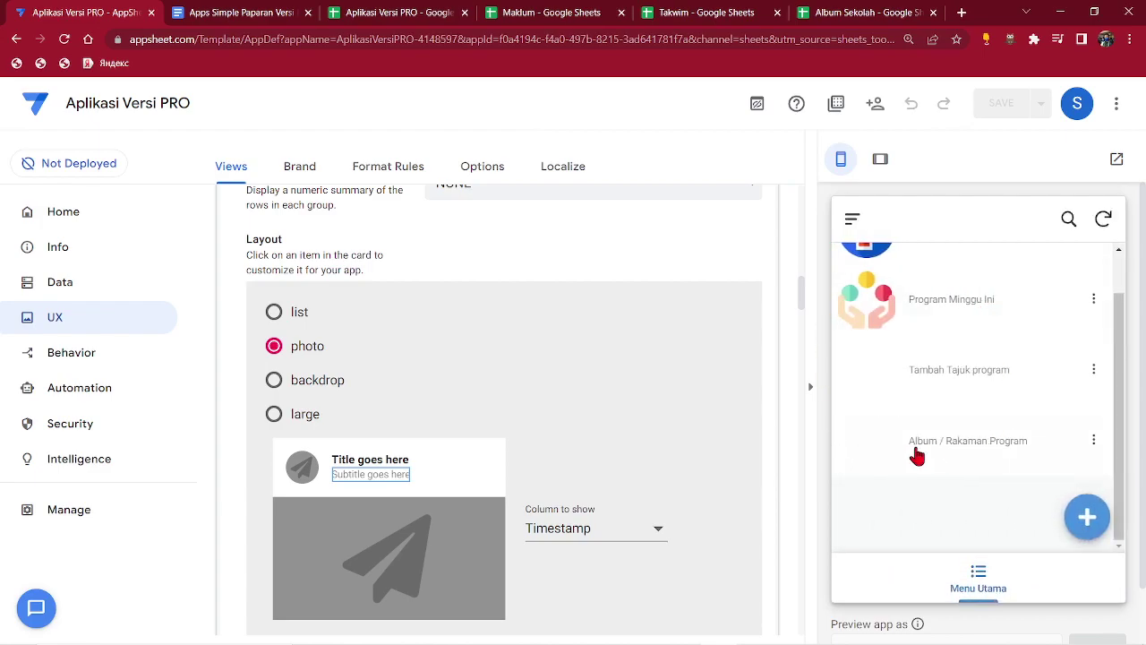
# Open the Mesyuarat Kelab PBSM album under Album / Rakaman Program and examine the titles and subtitles of its photo cards.
pyautogui.click(952, 448)
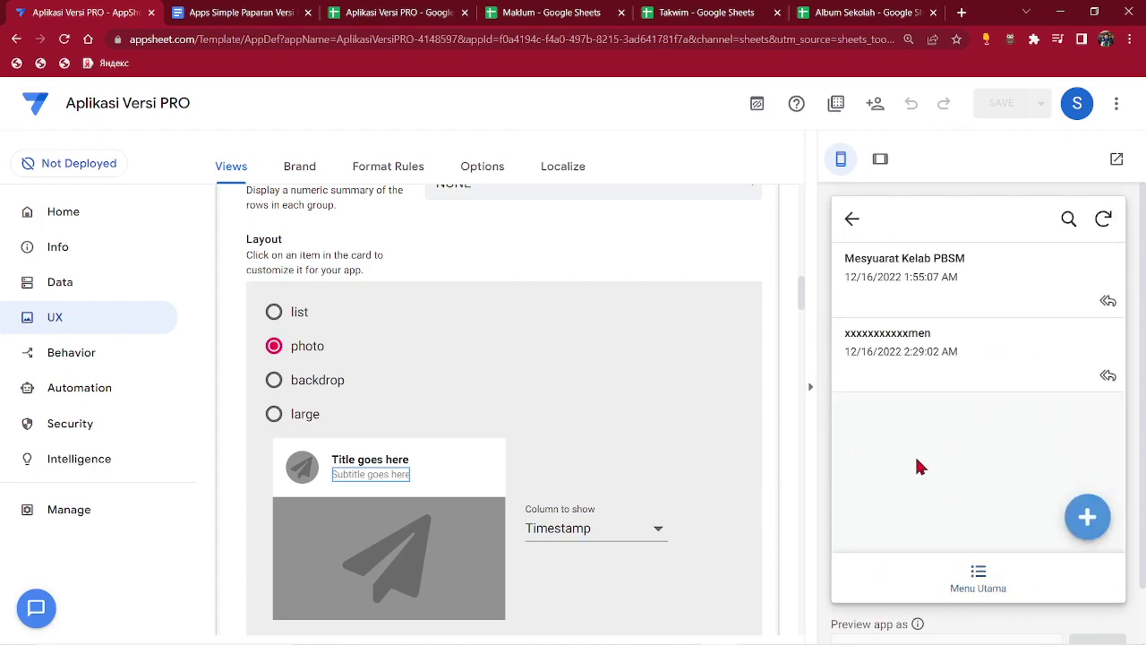
pyautogui.click(938, 276)
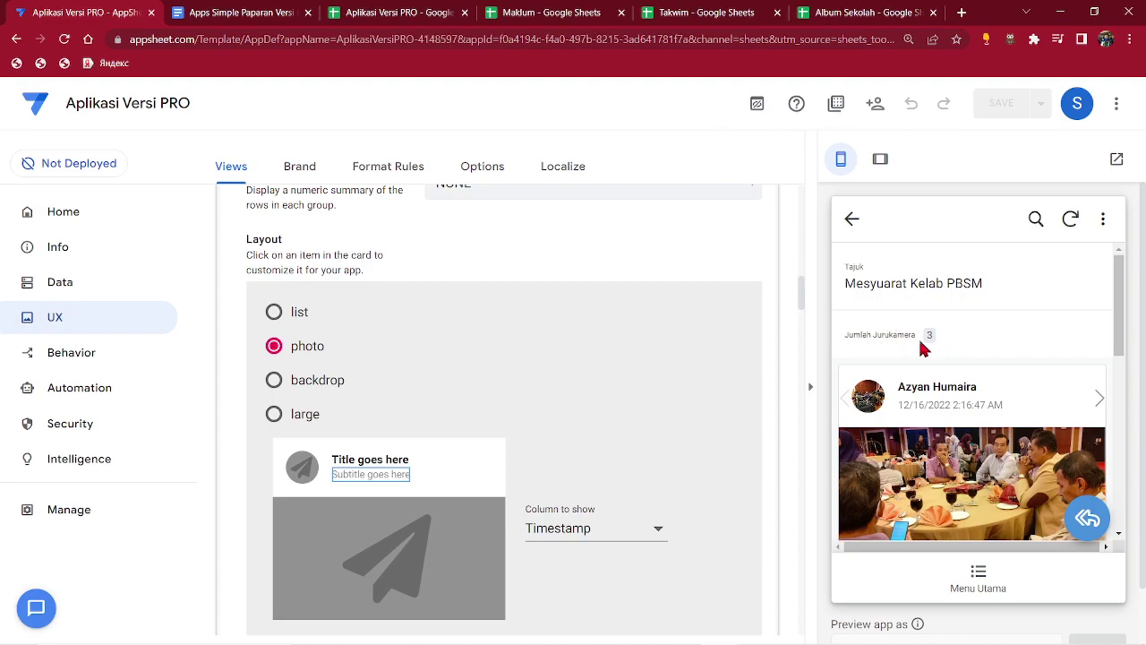
pyautogui.scroll(-1, 995, 383)
pyautogui.scroll(1, 1021, 346)
pyautogui.scroll(-2, 1001, 371)
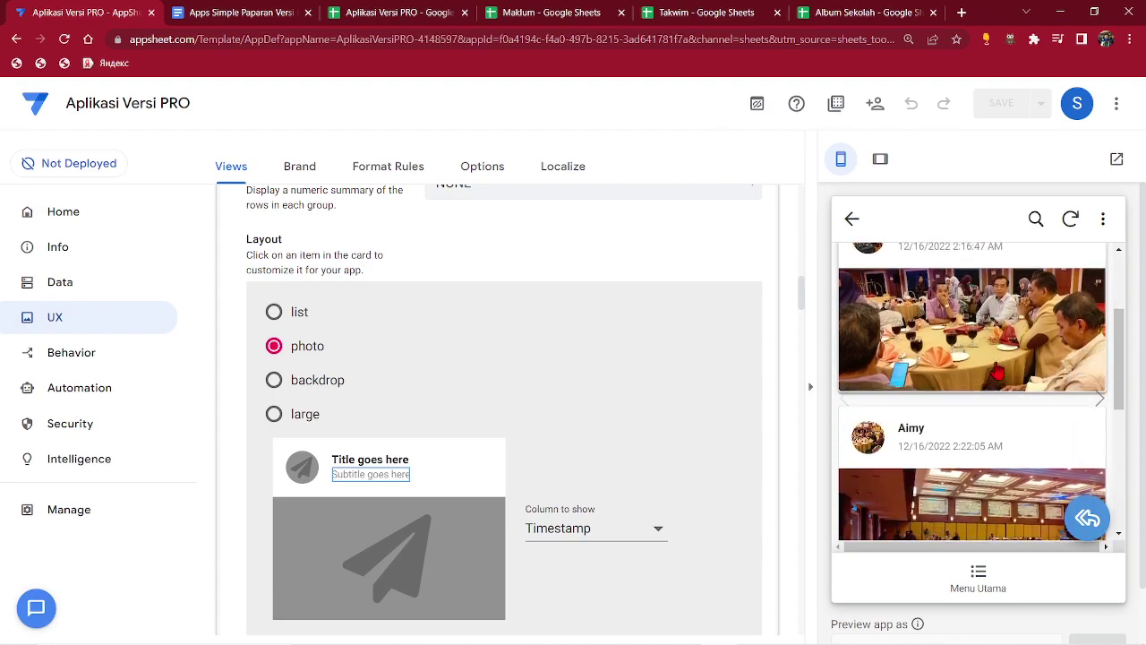
pyautogui.scroll(-4, 1000, 369)
pyautogui.scroll(2, 972, 402)
pyautogui.scroll(4, 963, 367)
pyautogui.scroll(-4, 972, 430)
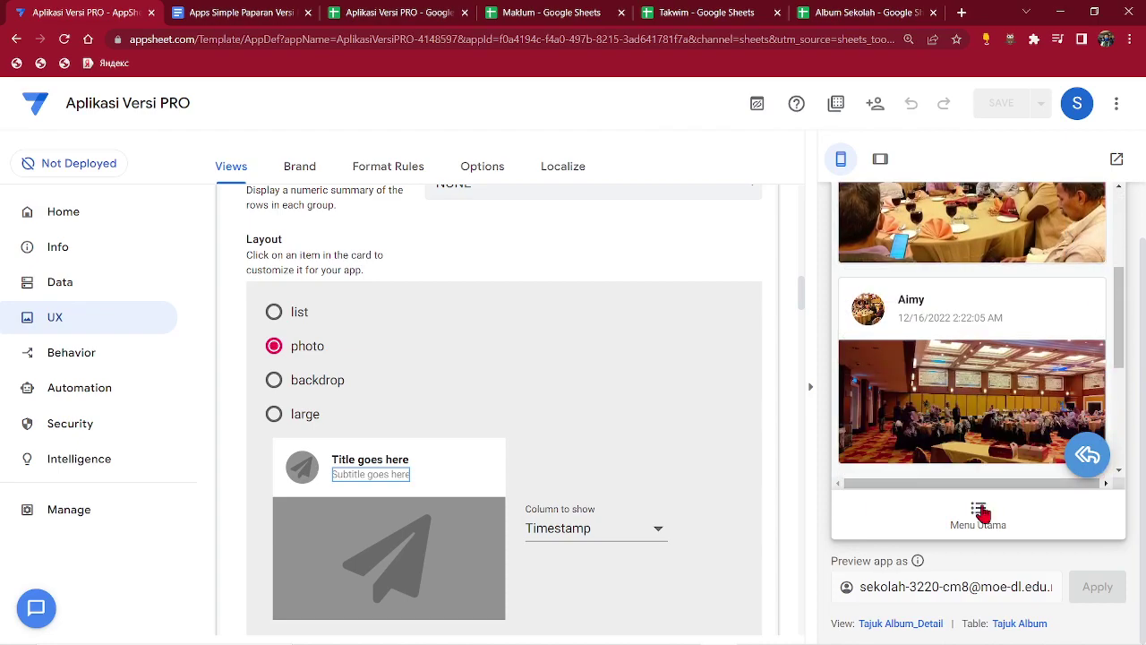
# Return to the album list through Menu Utama, review the photo entry form for the xxxxxxxxxxxmen album and cancel it.
pyautogui.click(983, 512)
pyautogui.click(954, 382)
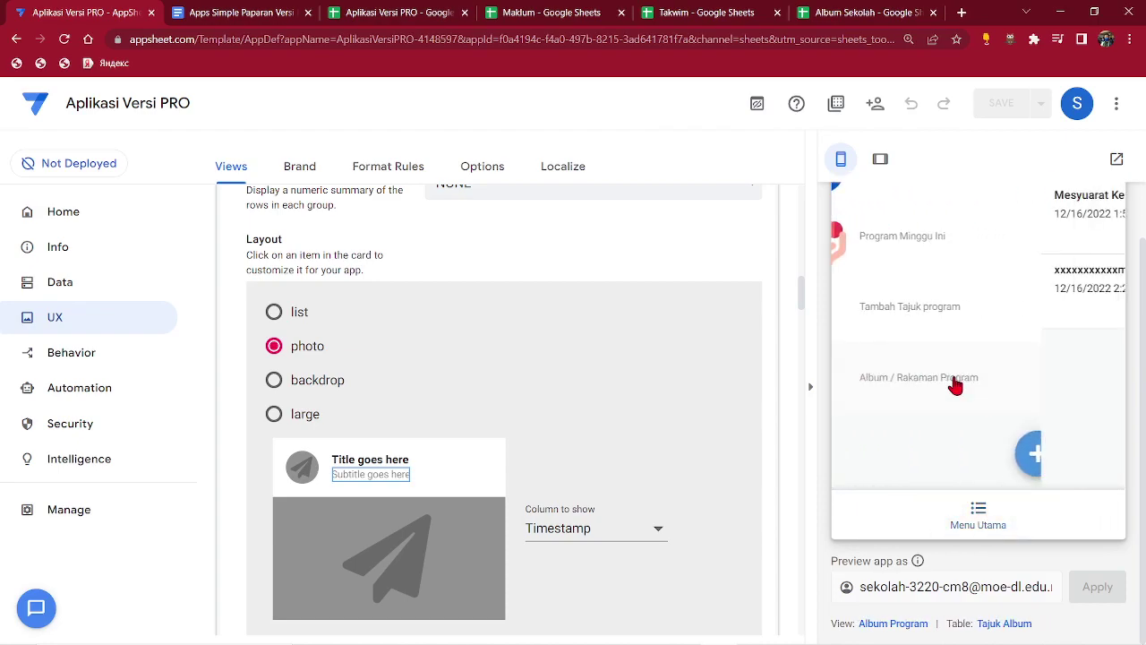
pyautogui.click(1108, 313)
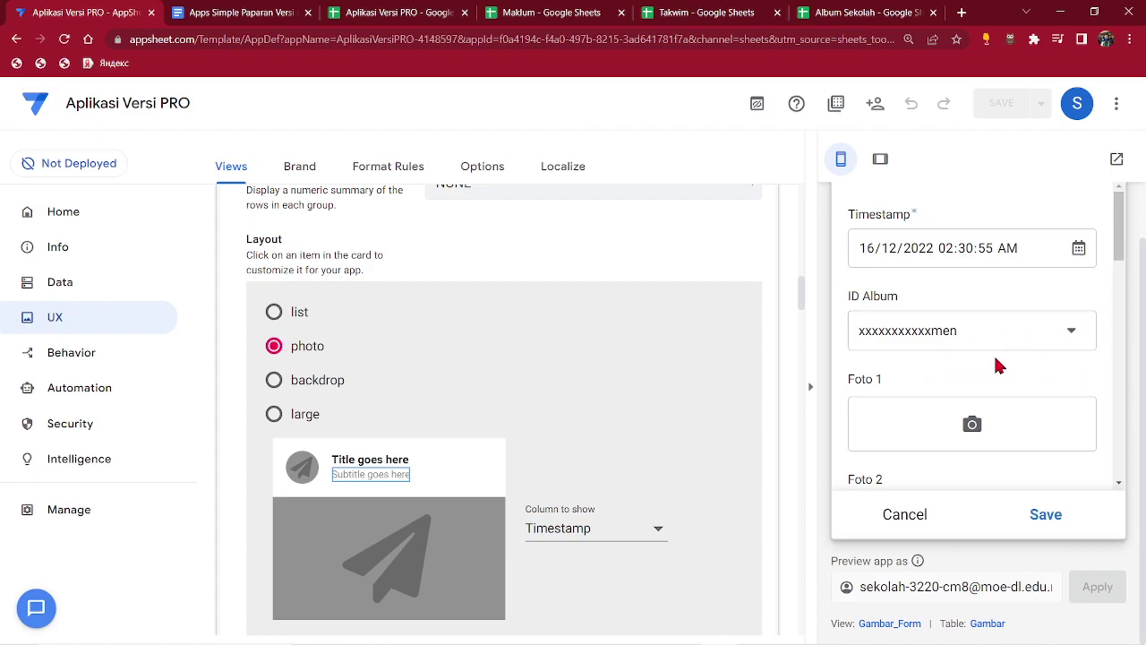
pyautogui.scroll(-7, 1000, 363)
pyautogui.scroll(-3, 971, 394)
pyautogui.scroll(7, 959, 402)
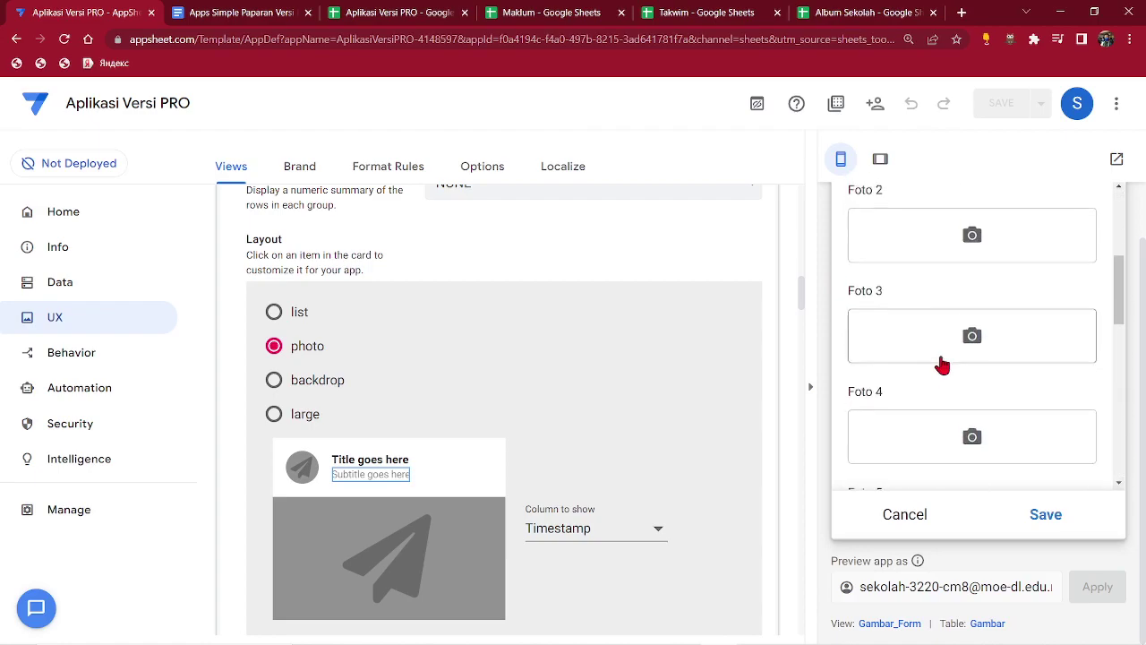
pyautogui.scroll(4, 946, 345)
pyautogui.click(903, 516)
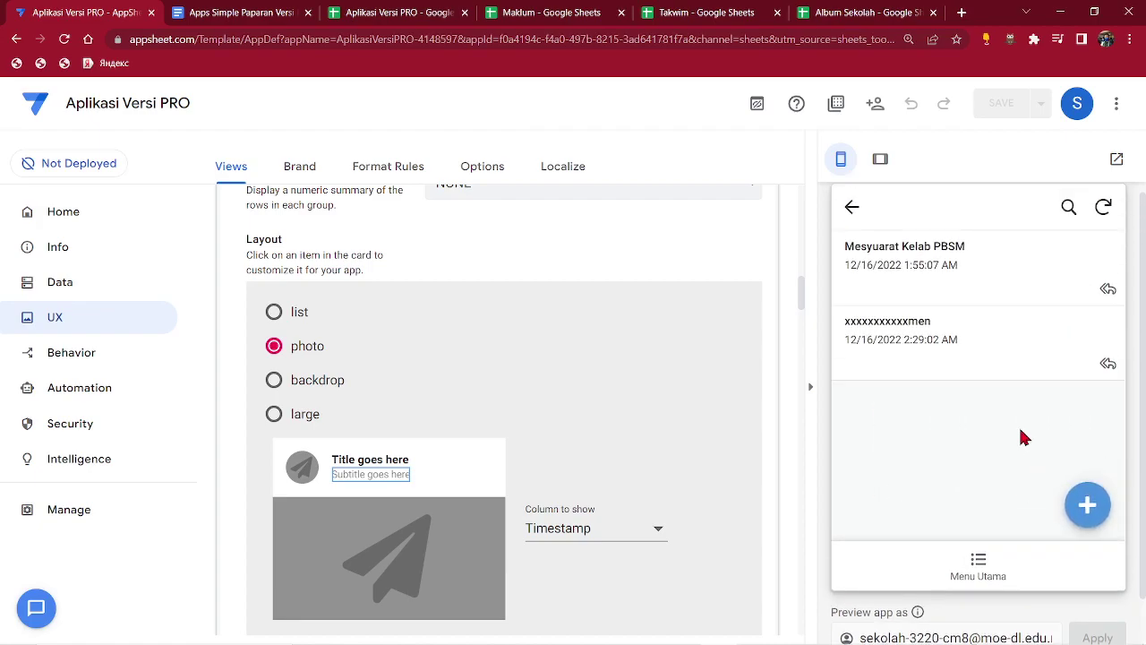
# Edit the Tambah Tajuk program entry in Menu Utama, add the pencil image from Downloads and save it.
pyautogui.click(976, 574)
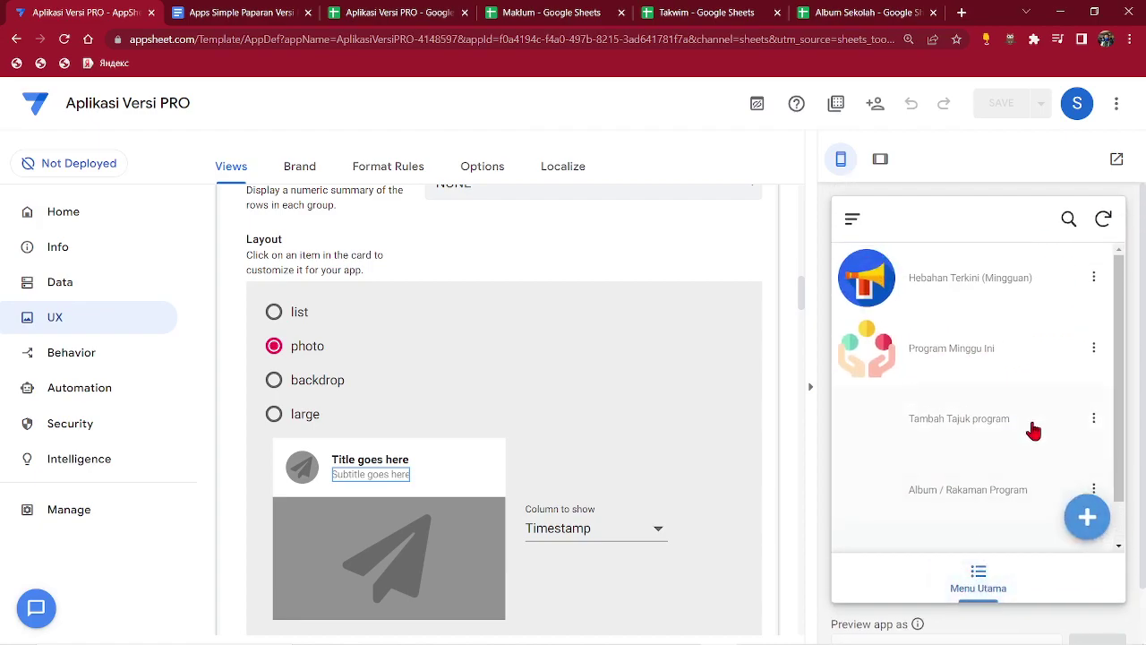
pyautogui.click(1094, 421)
pyautogui.click(873, 543)
pyautogui.click(931, 414)
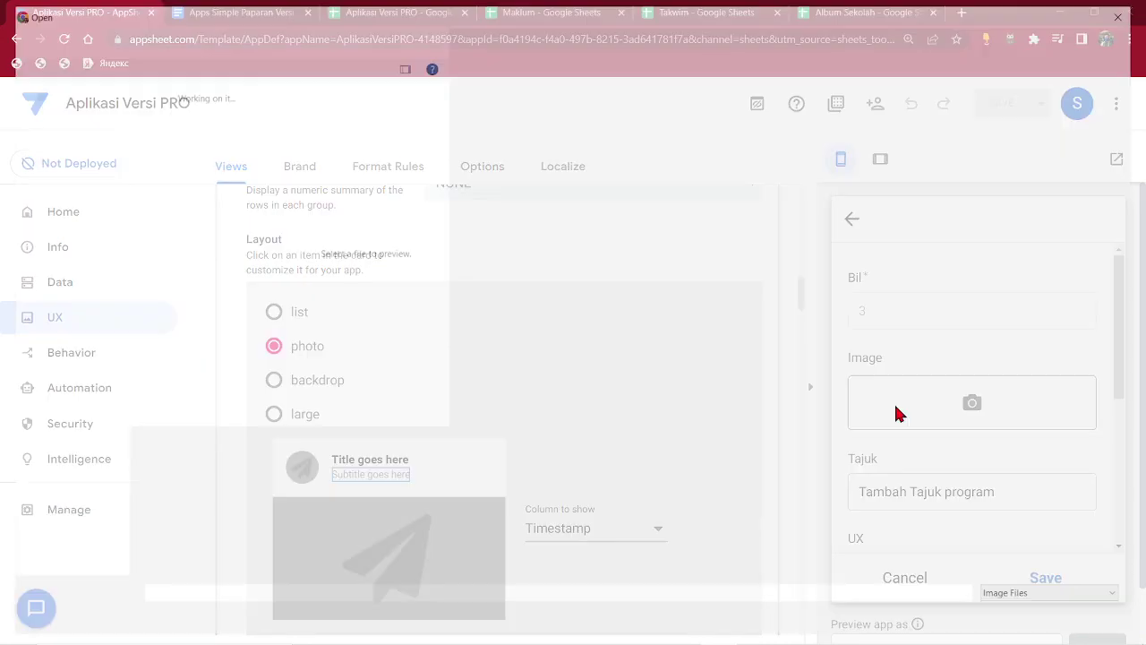
pyautogui.click(70, 135)
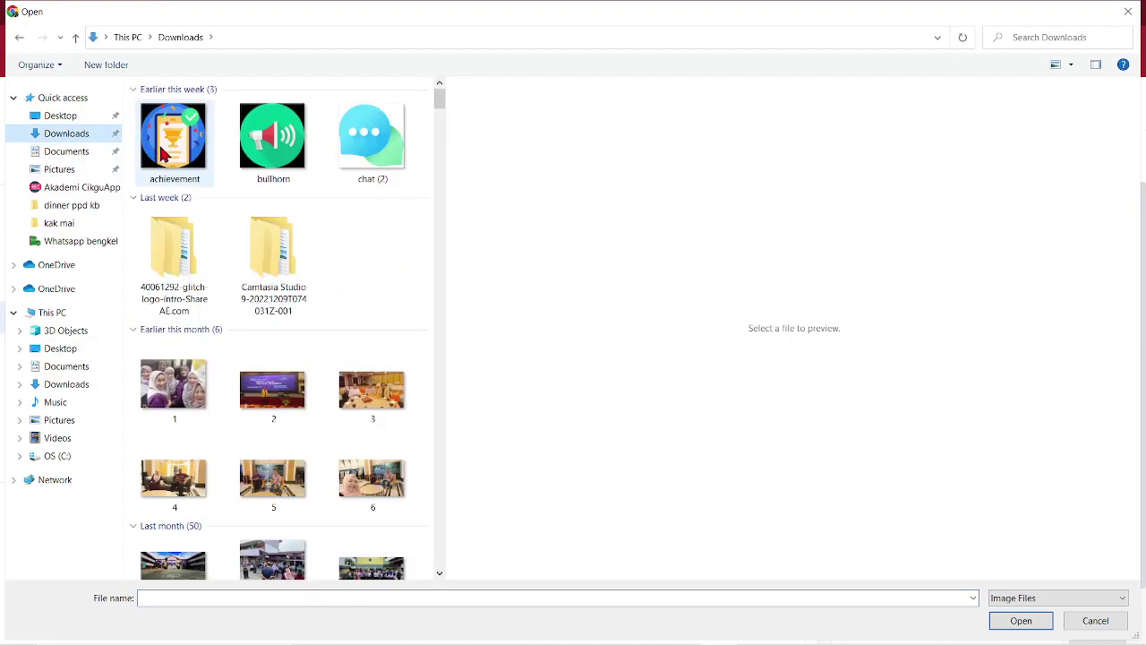
pyautogui.scroll(-2, 324, 323)
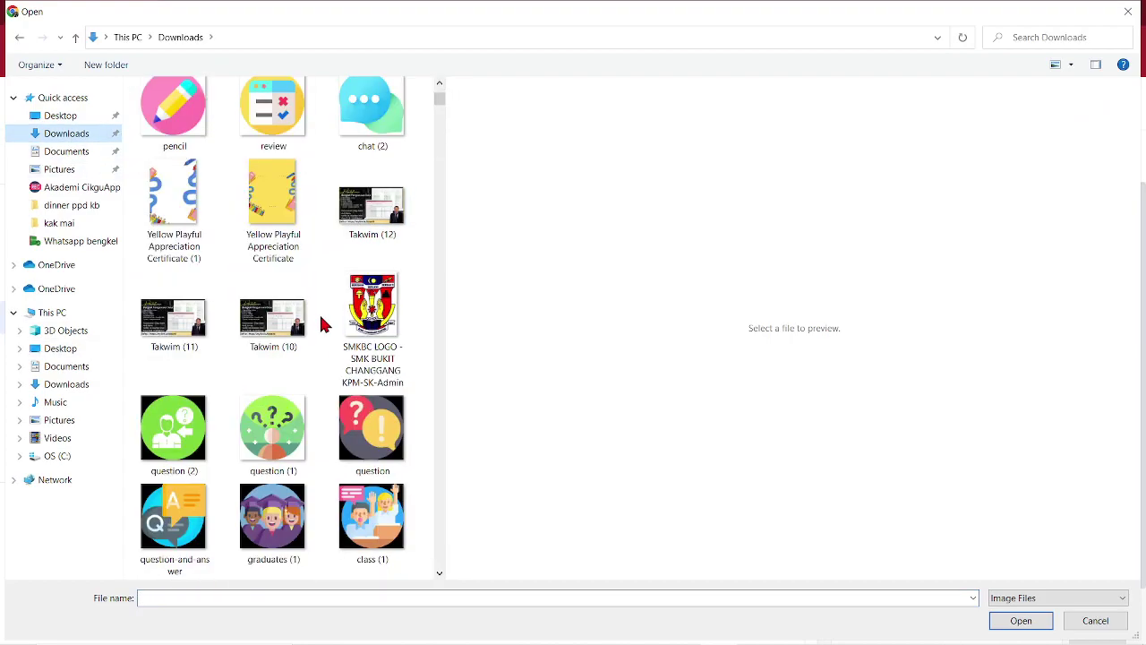
pyautogui.scroll(1, 324, 324)
pyautogui.click(193, 240)
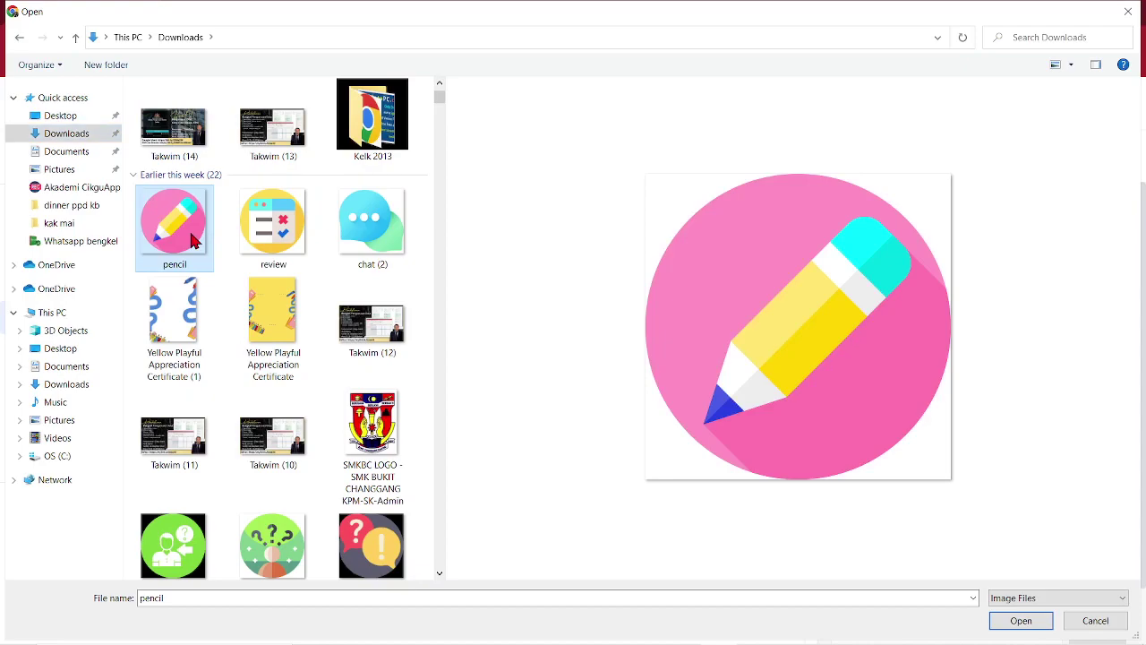
pyautogui.click(1021, 621)
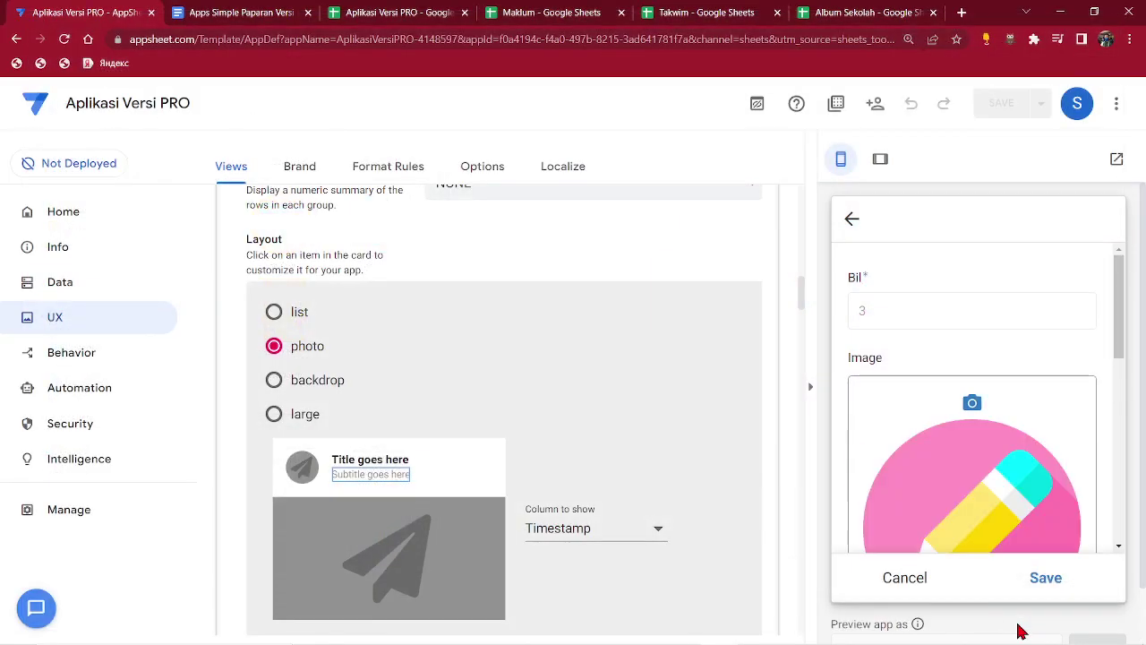
pyautogui.click(1046, 579)
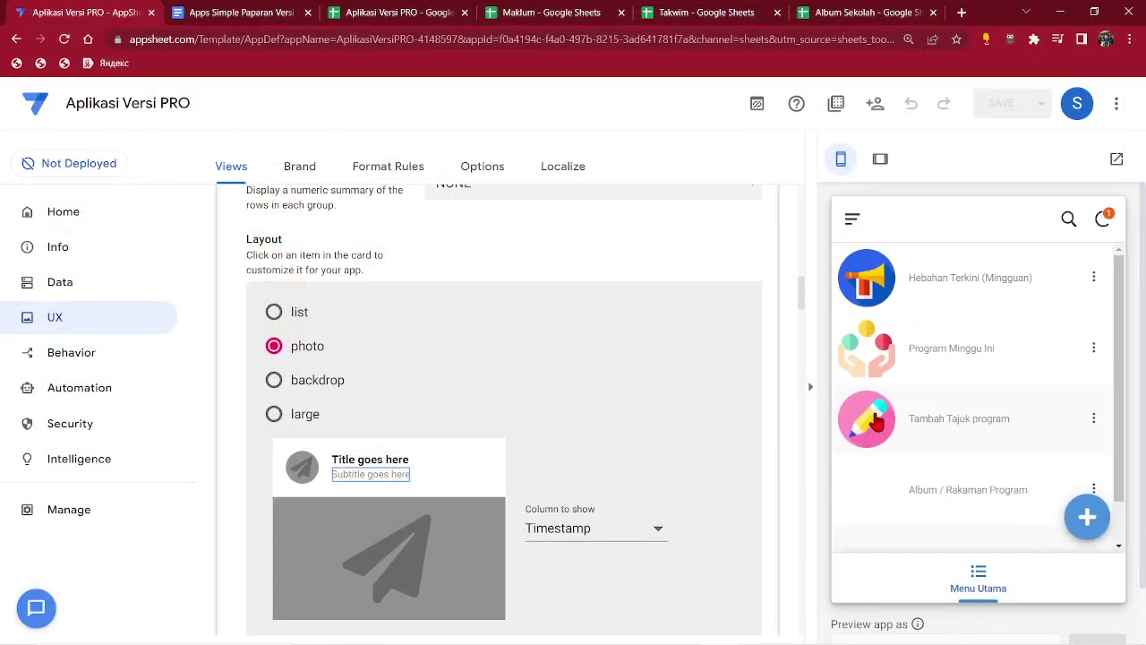
# Edit the Album / Rakaman Program entry in Menu Utama, add the catalog image from Downloads and save it.
pyautogui.click(1094, 490)
pyautogui.click(903, 548)
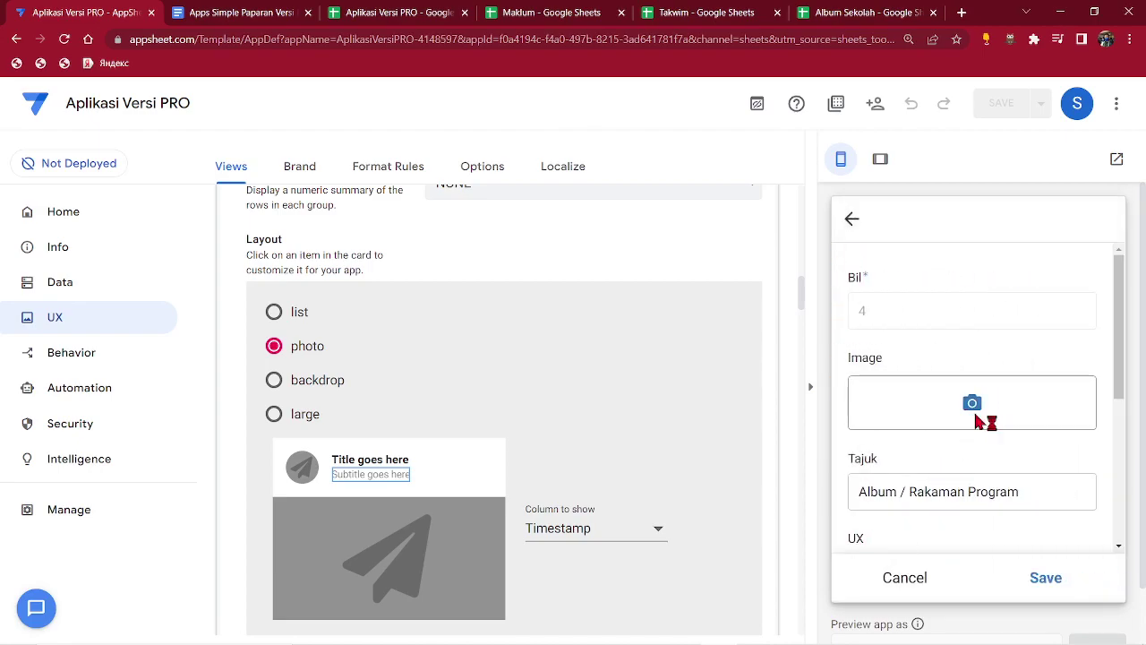
pyautogui.click(972, 404)
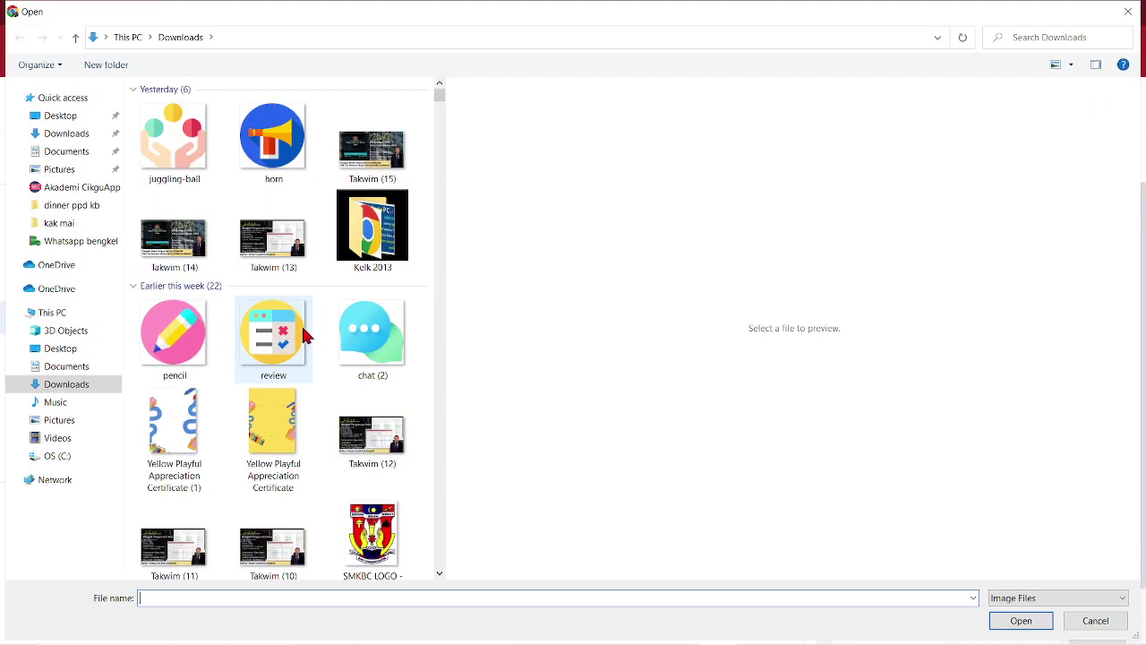
pyautogui.scroll(-8, 305, 334)
pyautogui.scroll(-10, 308, 376)
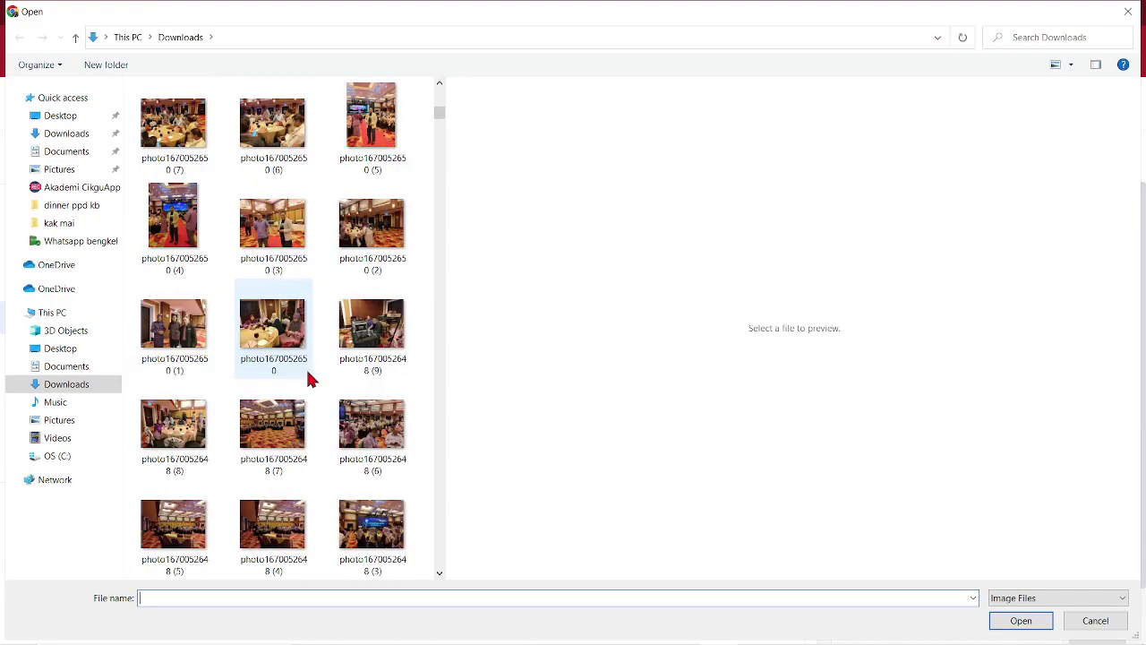
pyautogui.scroll(-5, 303, 387)
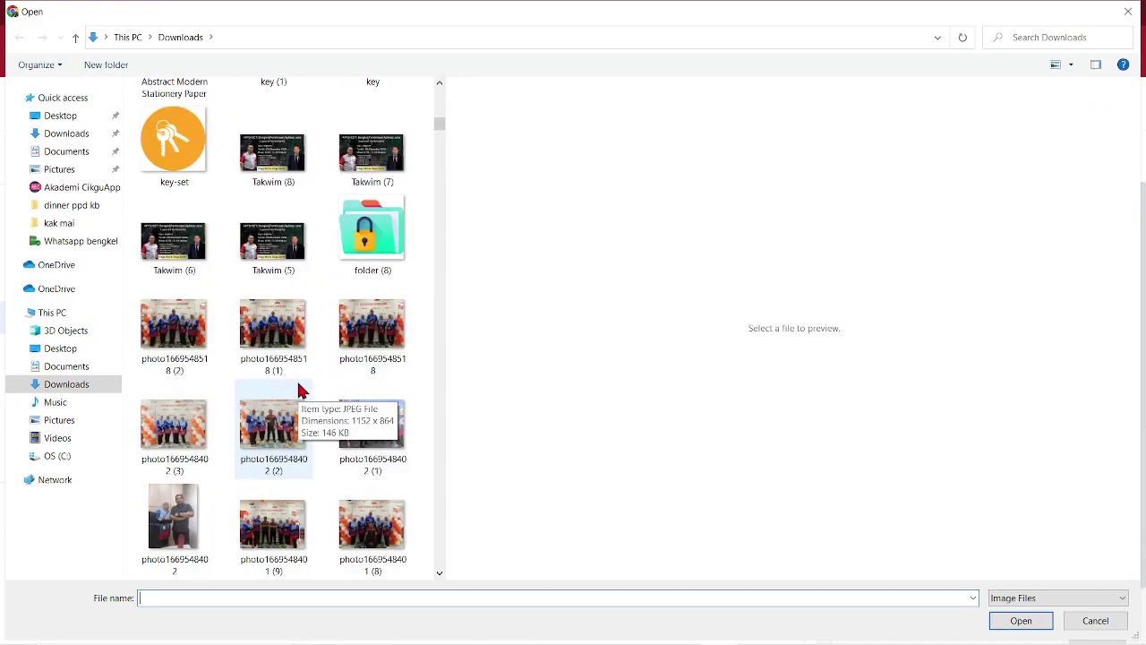
pyautogui.scroll(-8, 300, 390)
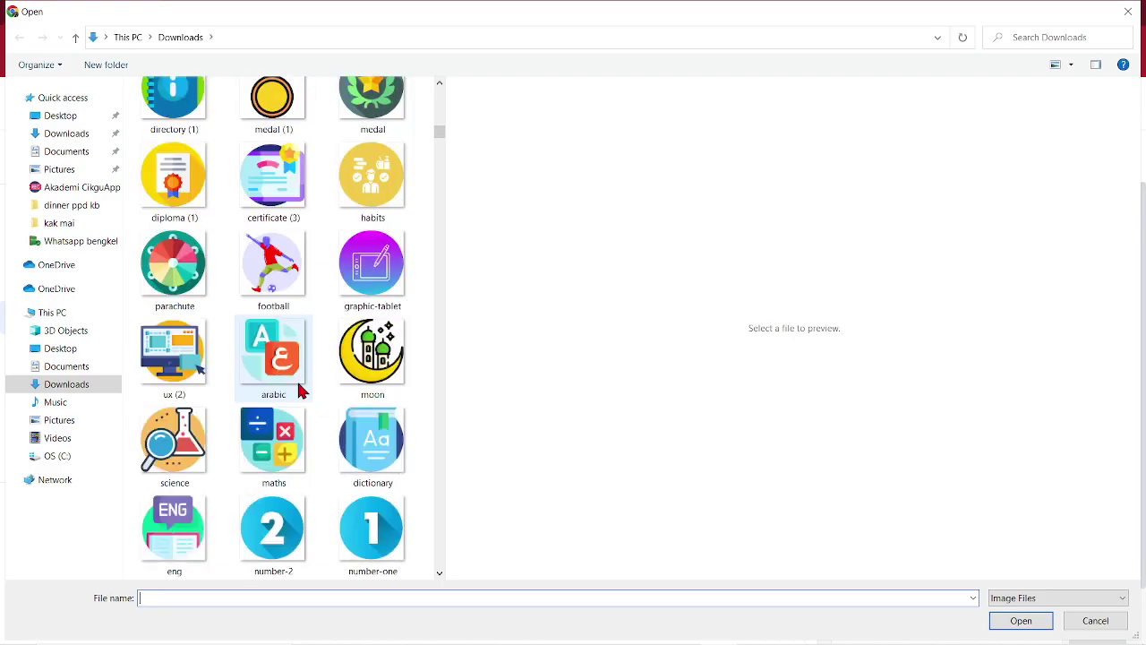
pyautogui.scroll(5, 300, 389)
pyautogui.scroll(-5, 301, 390)
pyautogui.scroll(2, 301, 390)
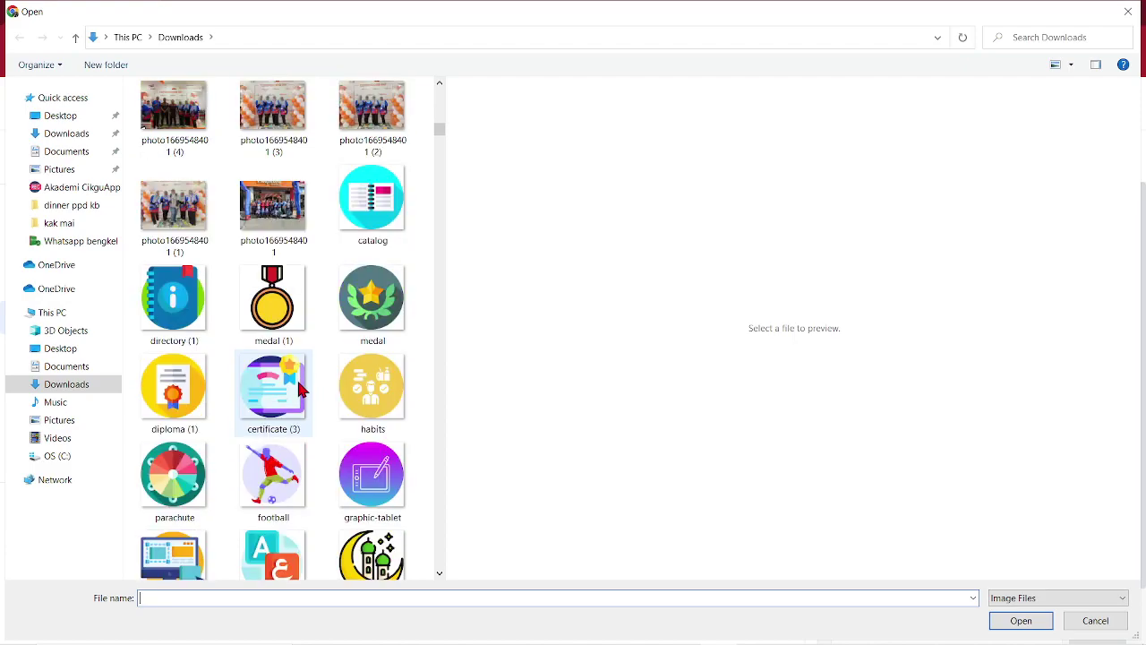
pyautogui.click(183, 302)
pyautogui.click(384, 215)
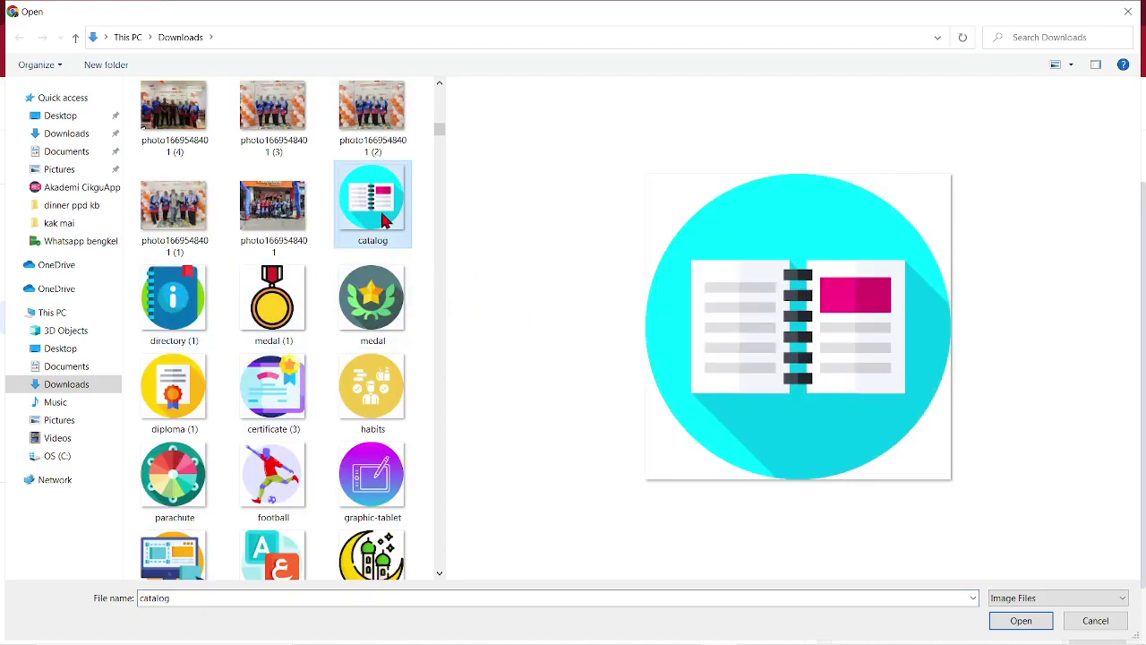
pyautogui.click(1021, 620)
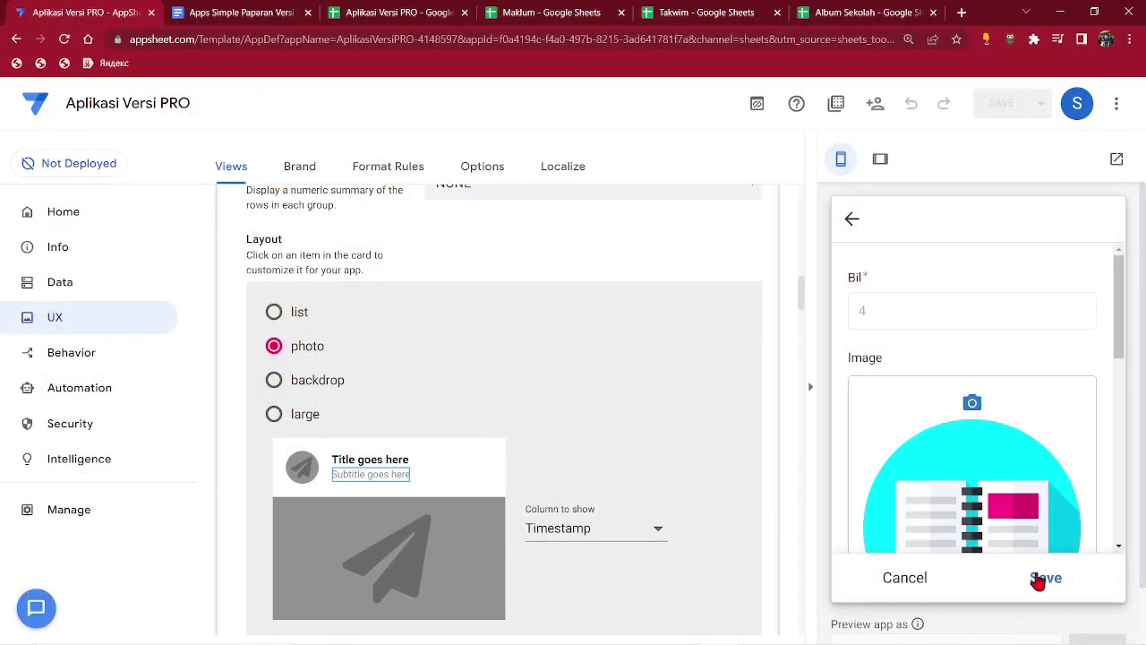
pyautogui.click(1036, 578)
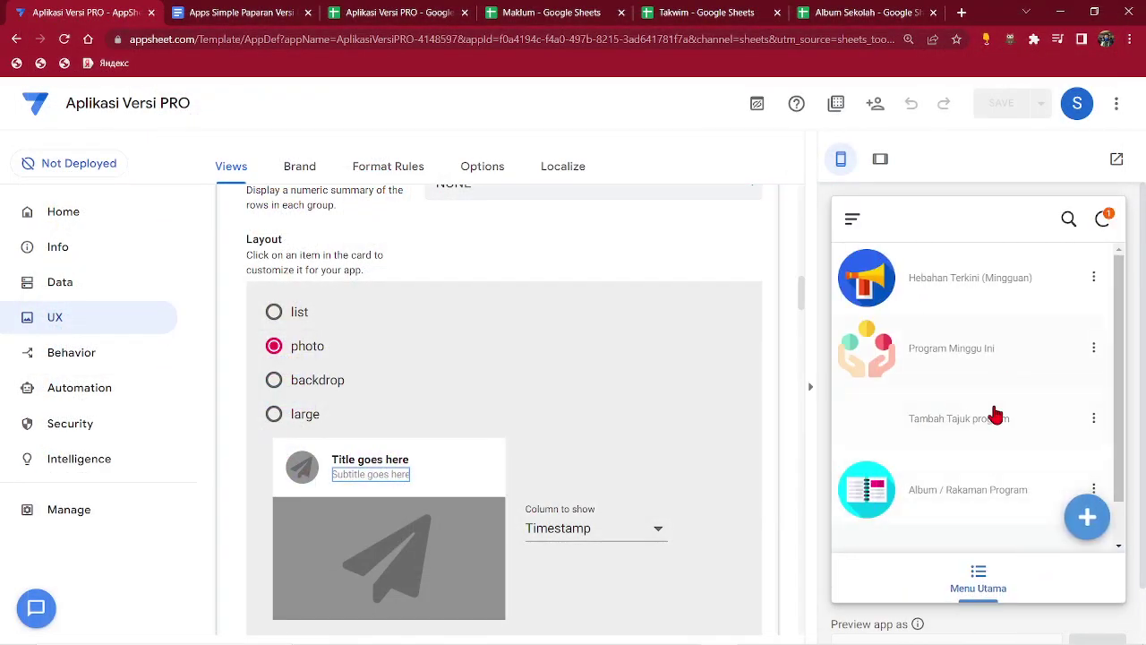
# Switch to the Apps Simple Paparan Versi Pro Builder Apps document in Google Docs and highlight the Forum (Tajuk) and Reply Komen plan rows.
pyautogui.scroll(-1, 995, 484)
pyautogui.click(215, 11)
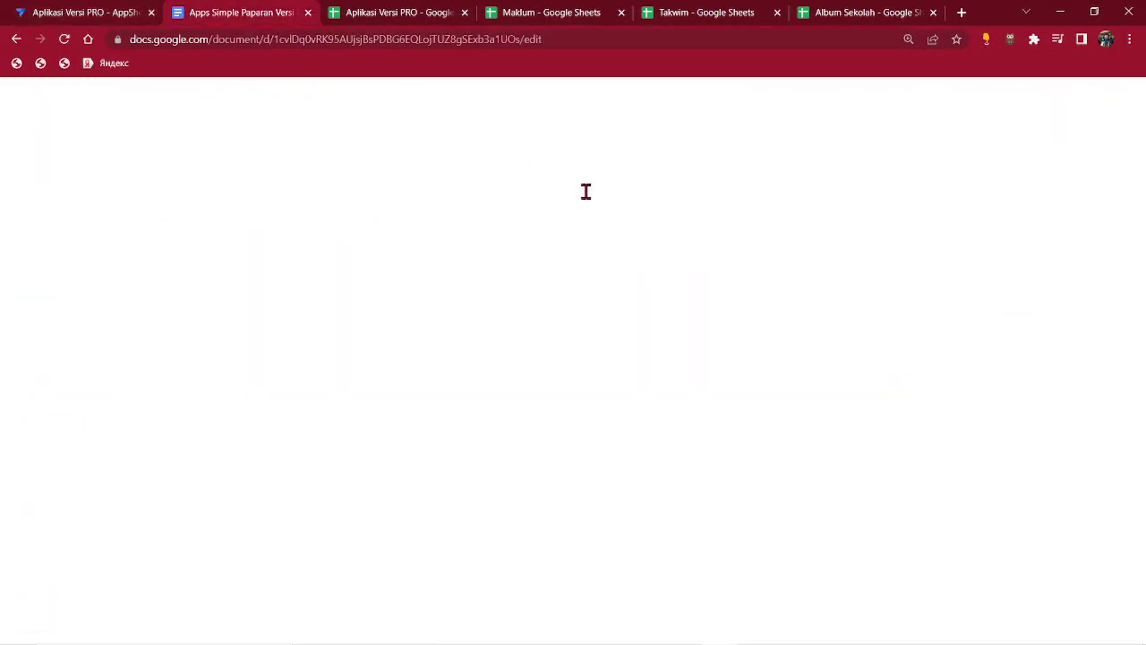
pyautogui.scroll(2, 479, 391)
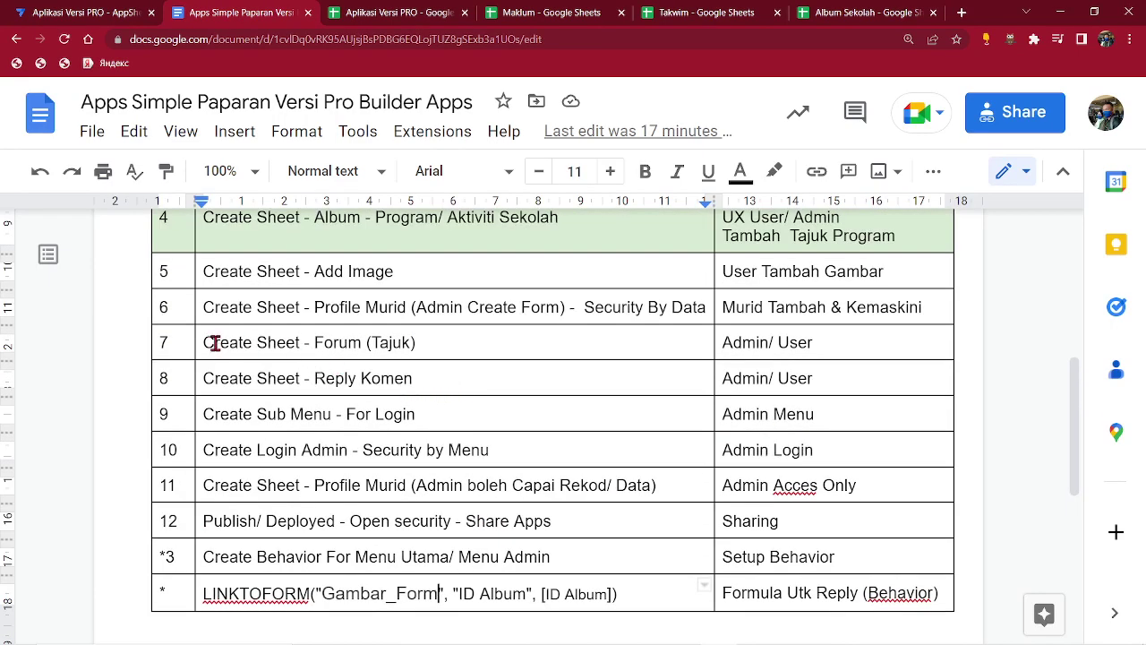
pyautogui.moveTo(207, 342); pyautogui.dragTo(817, 377)
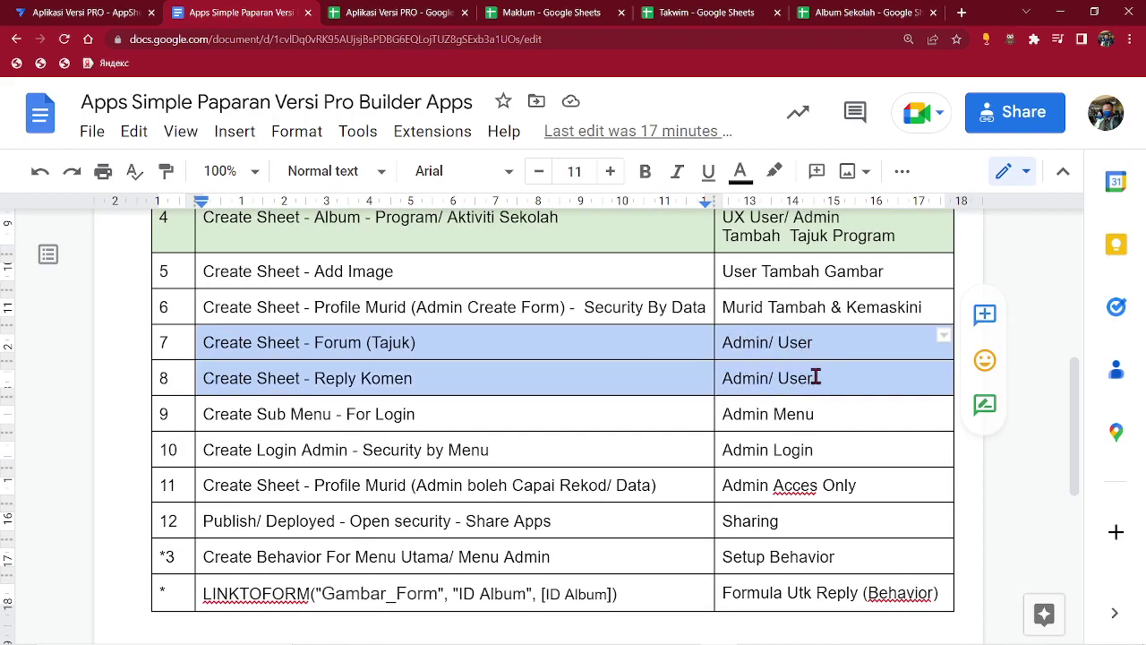